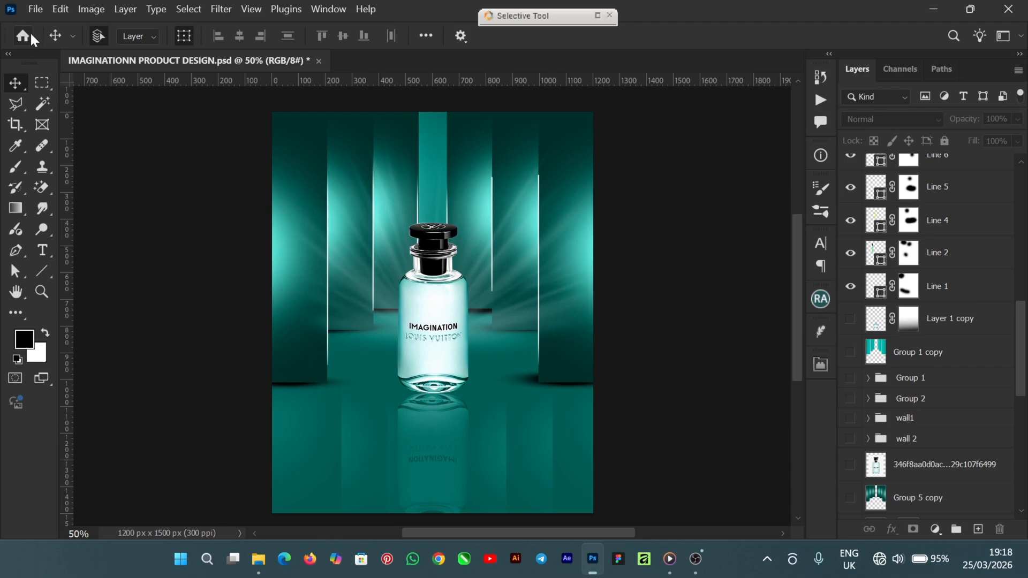
Start a new document from the recent custom 4 x 5 in preset at 300 ppi
click(24, 37)
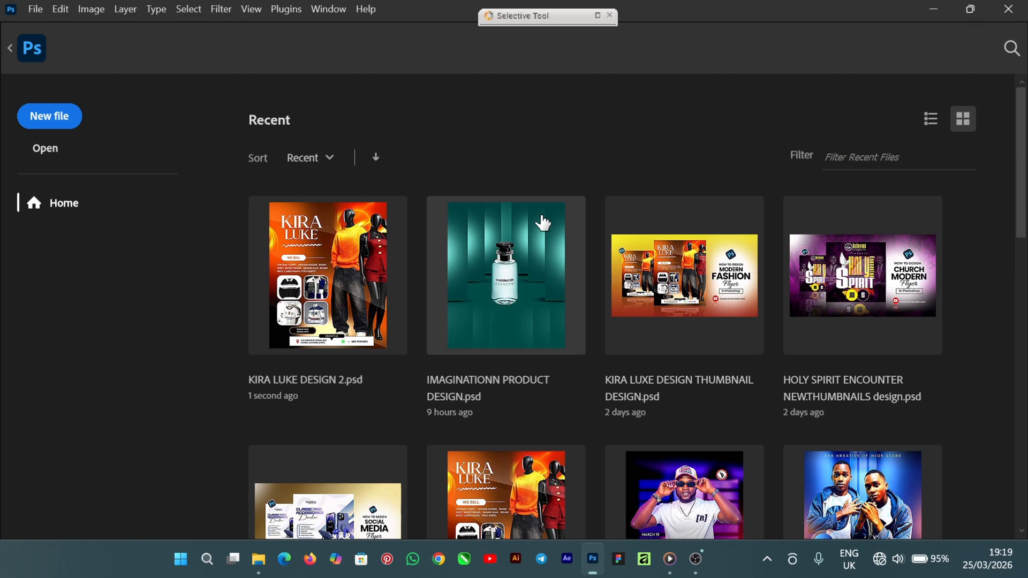
click(75, 122)
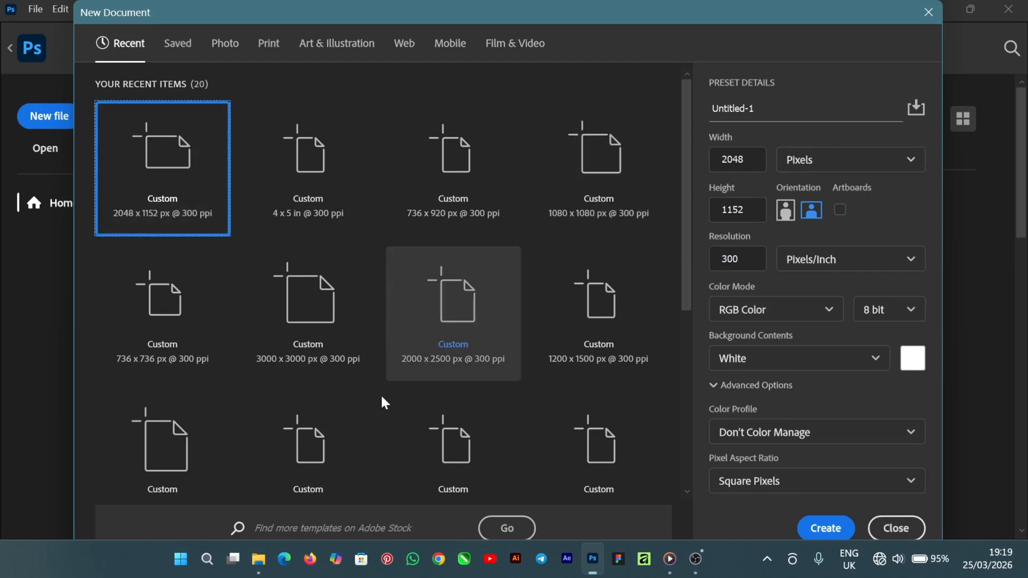
scroll(539, 348, down, 2)
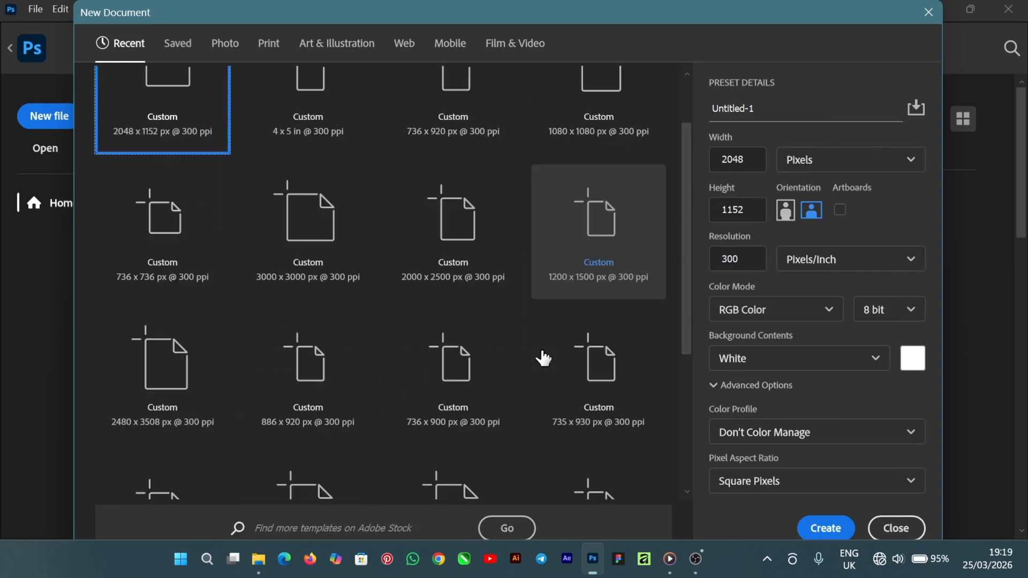
scroll(532, 358, down, 3)
scroll(535, 327, up, 5)
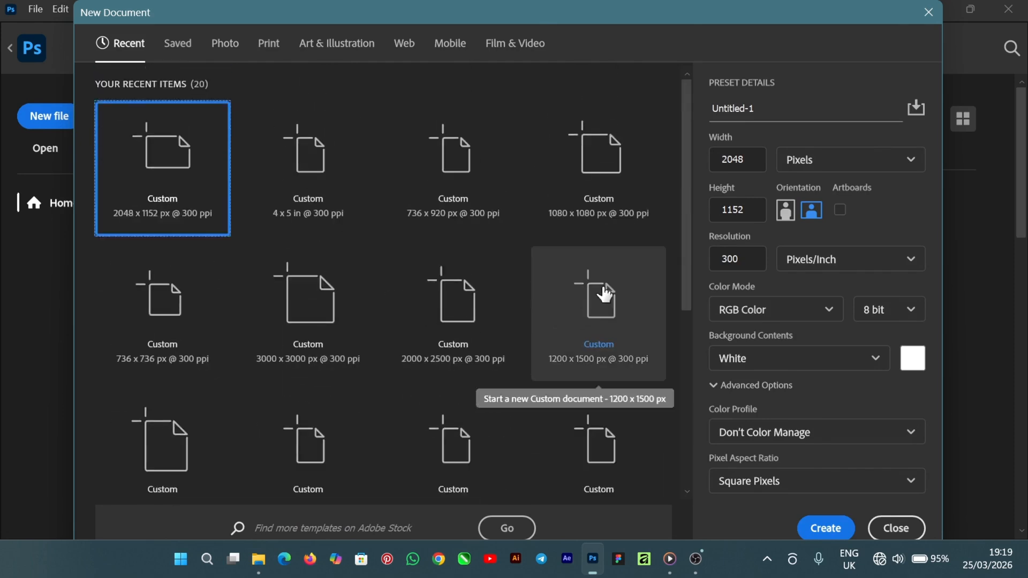
click(319, 199)
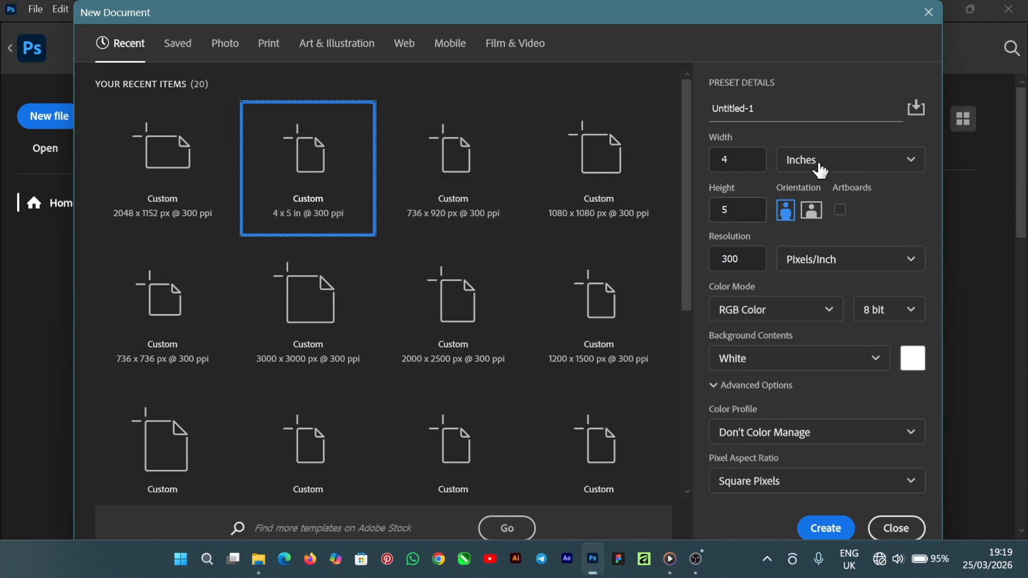
Name the new document IMAGINATION LOUIS VUITTON and create it
click(764, 107)
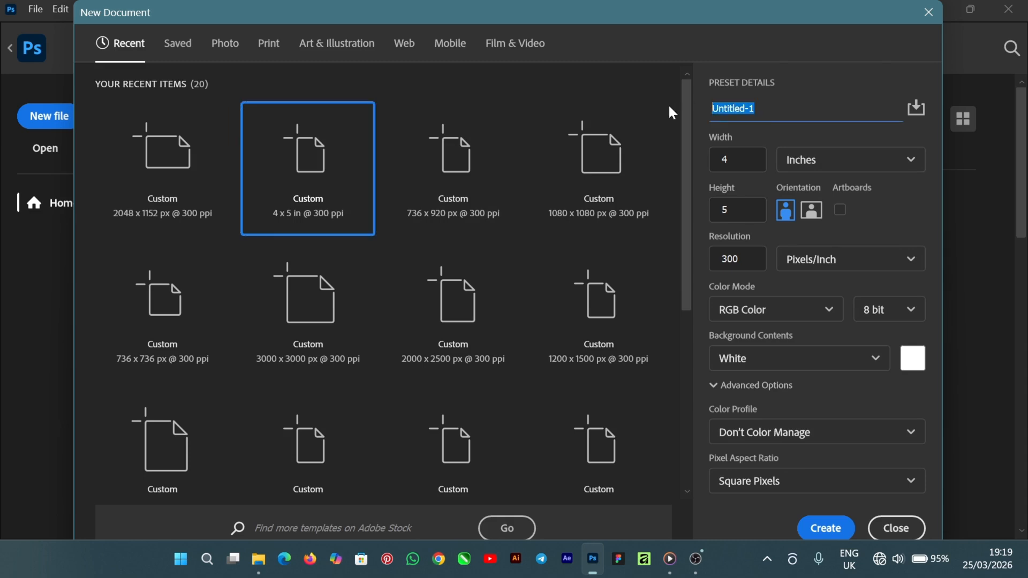
text(IM)
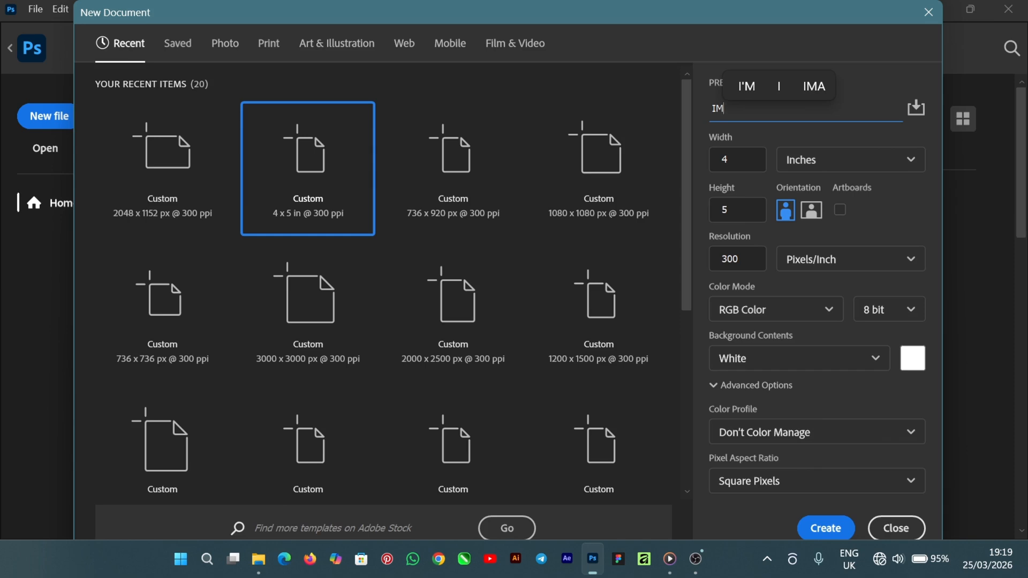
text(AGIN)
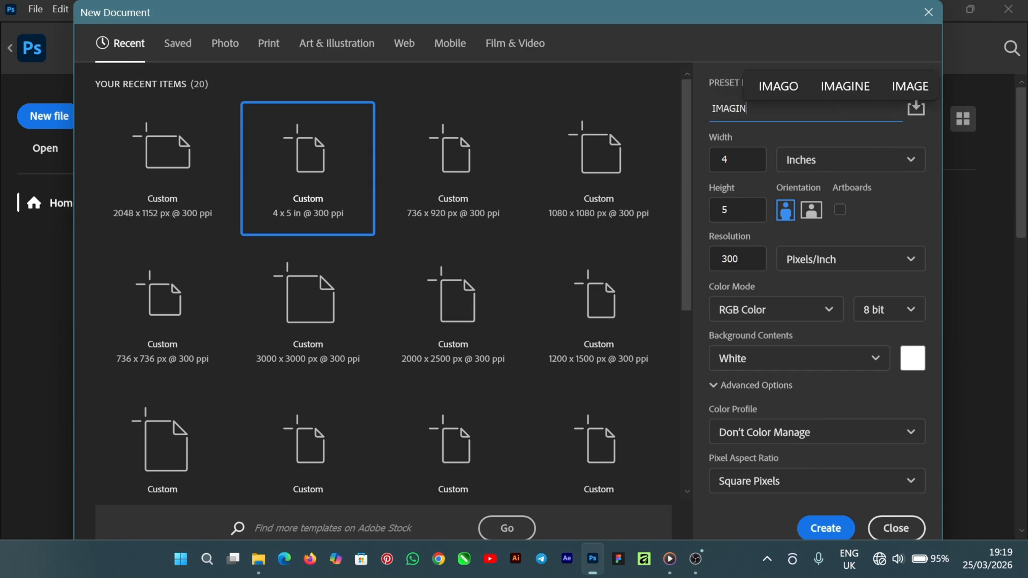
text(ATION)
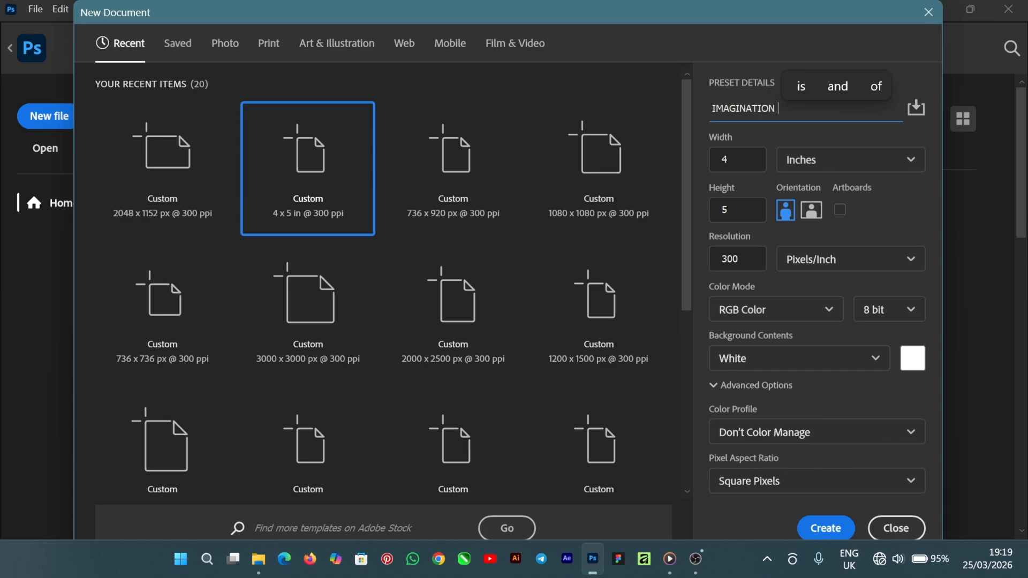
text( LOUIS)
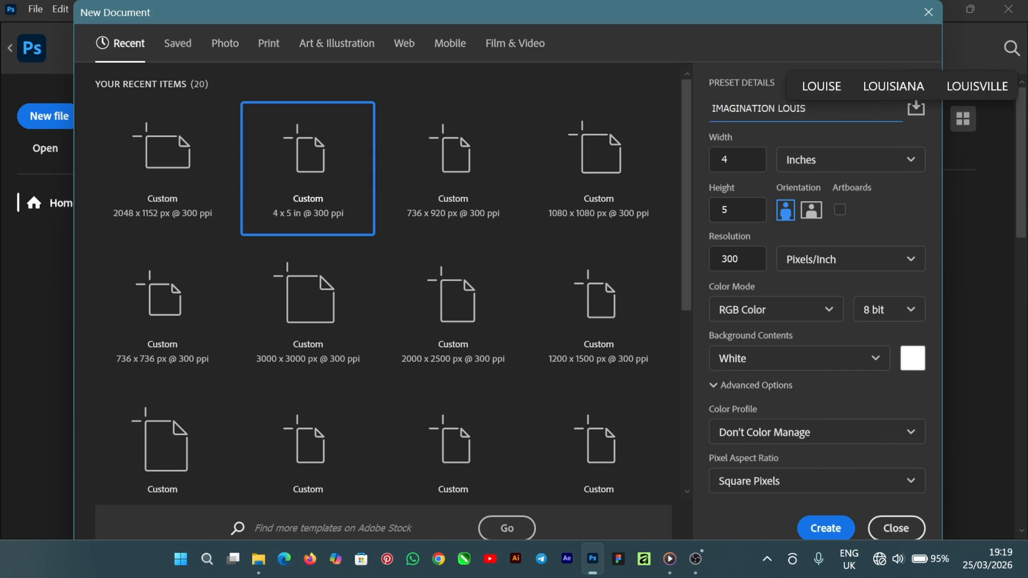
text( VU)
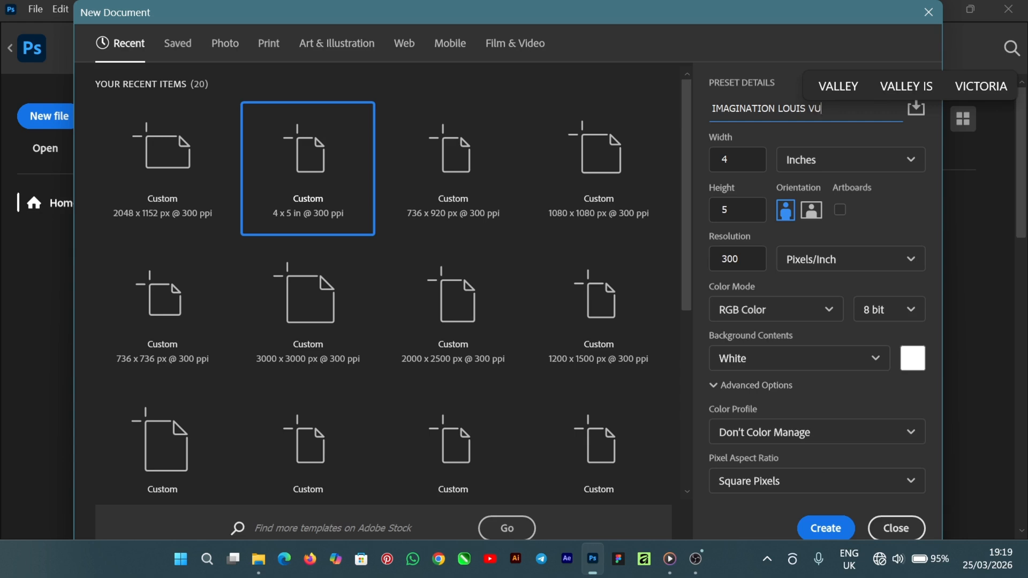
text(ITON)
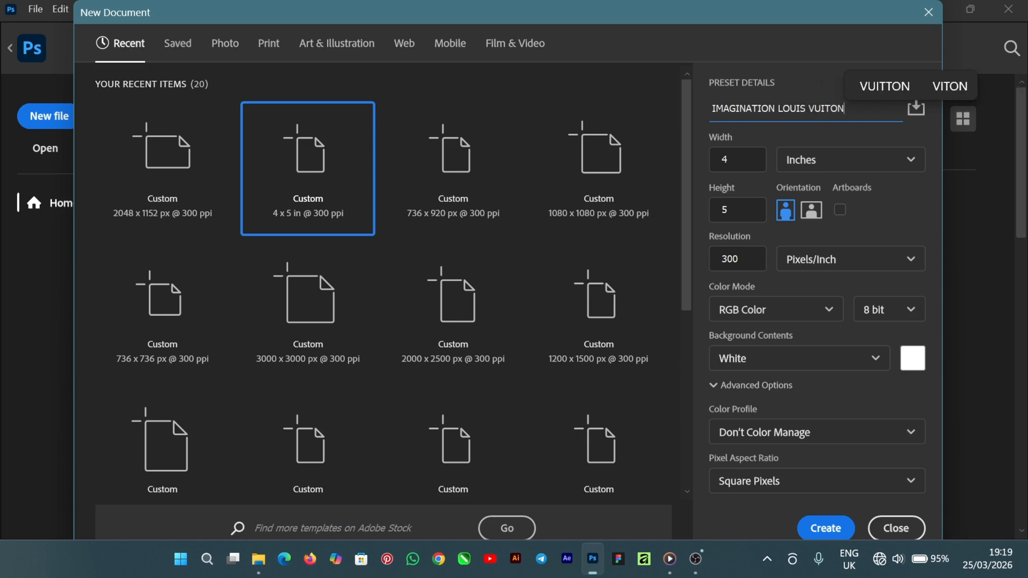
click(878, 83)
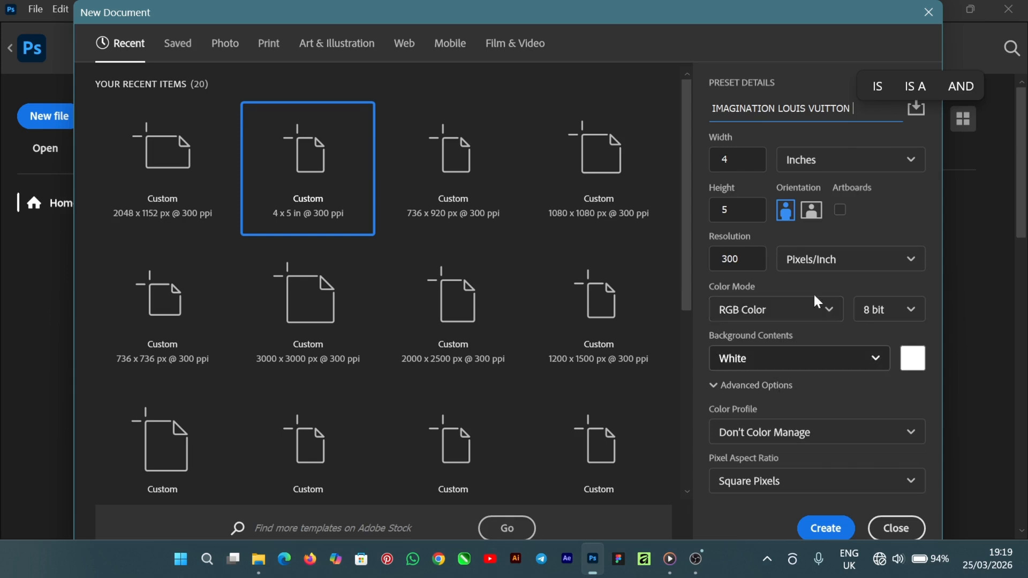
click(825, 531)
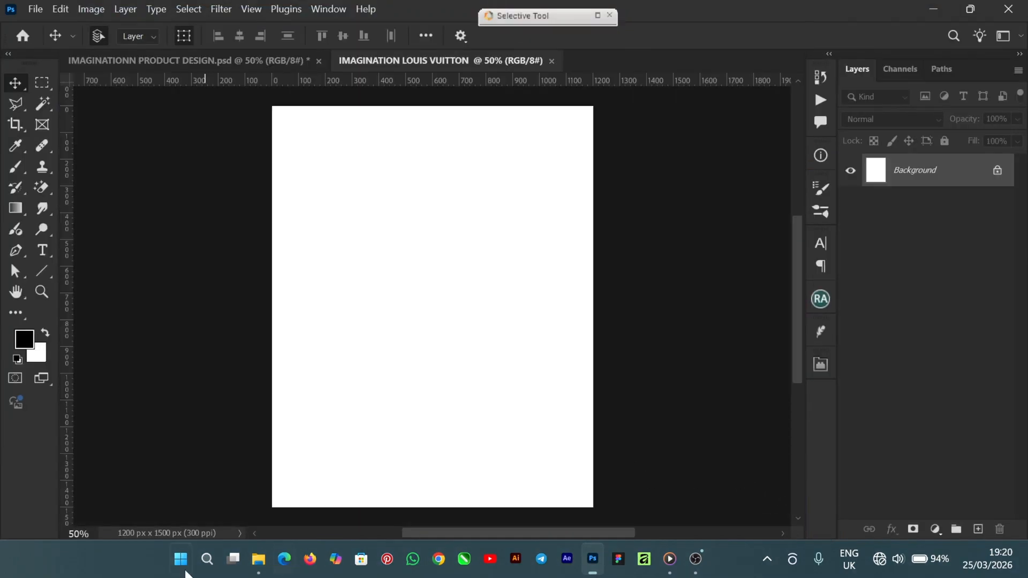
click(258, 560)
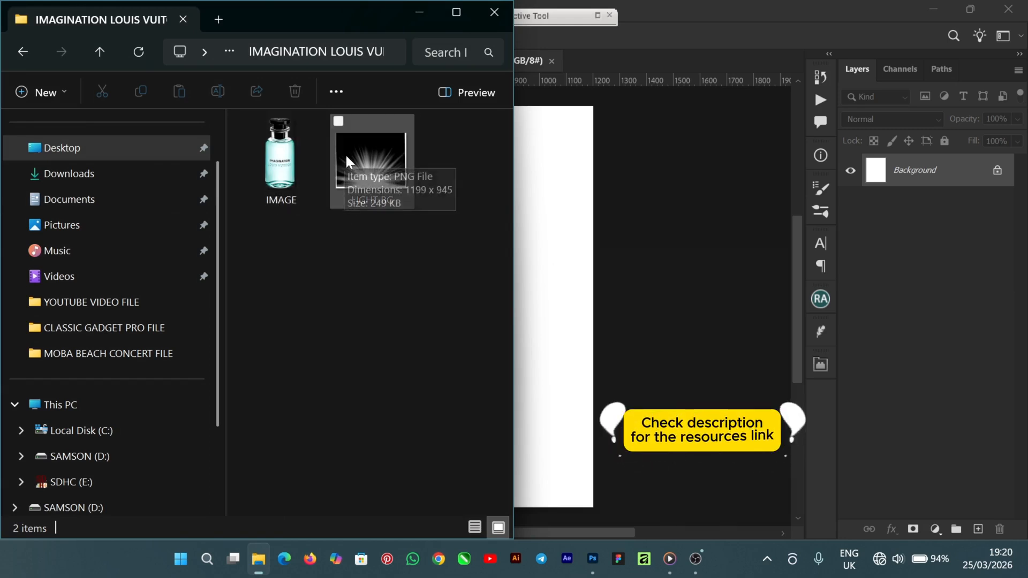
click(618, 492)
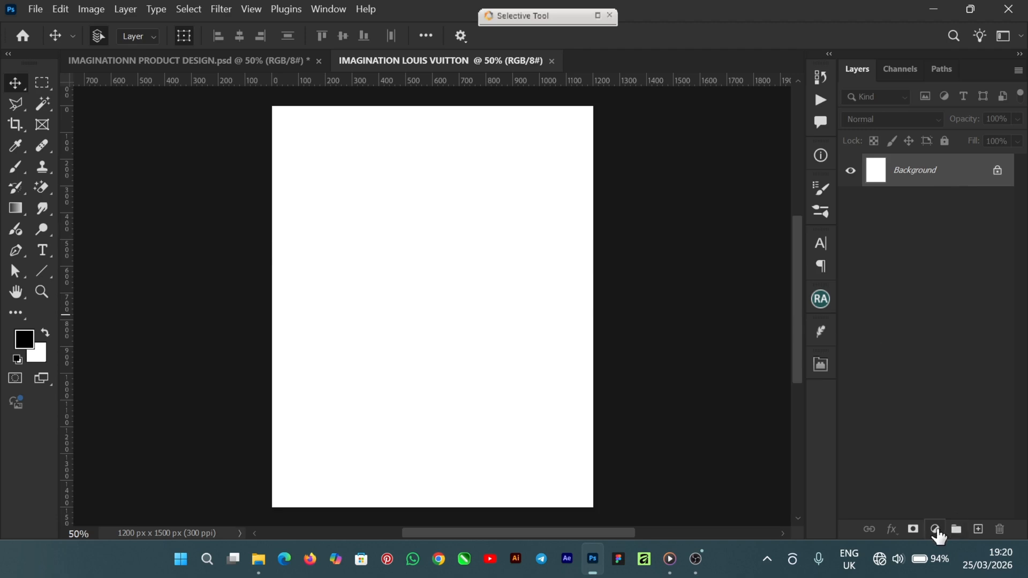
Add a Solid Color fill layer in dark teal 006B64 above the background
click(936, 530)
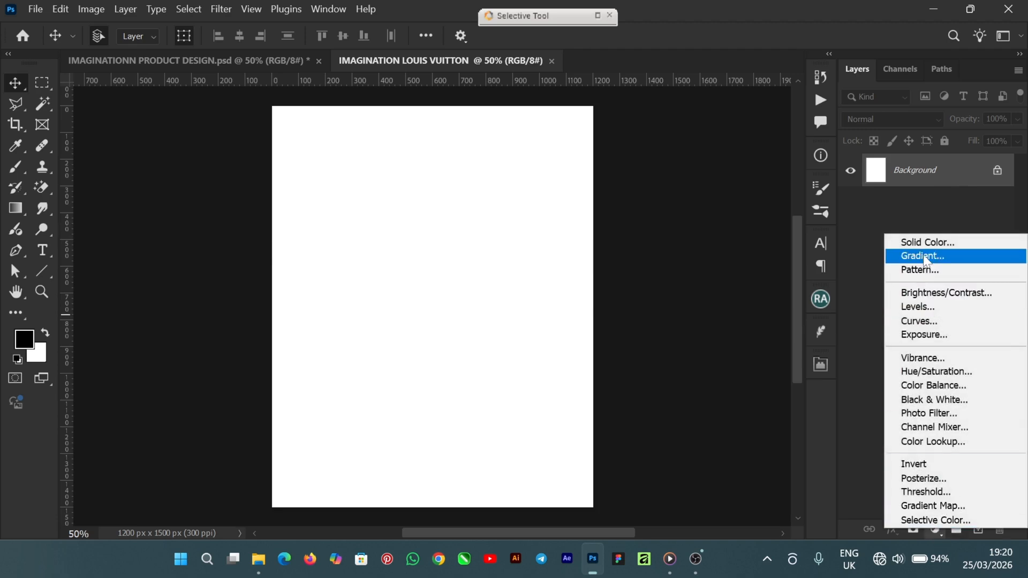
click(951, 243)
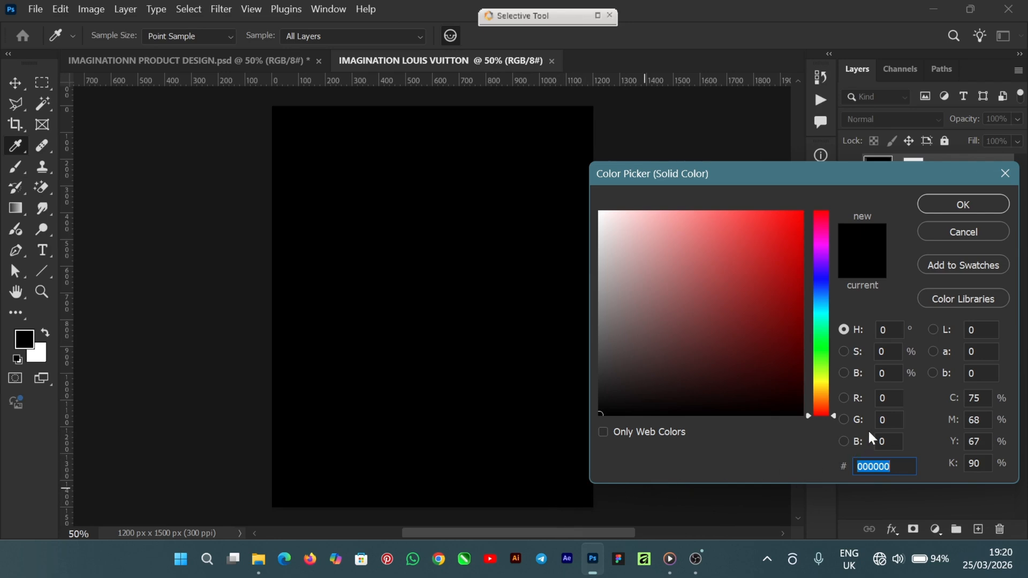
text(006)
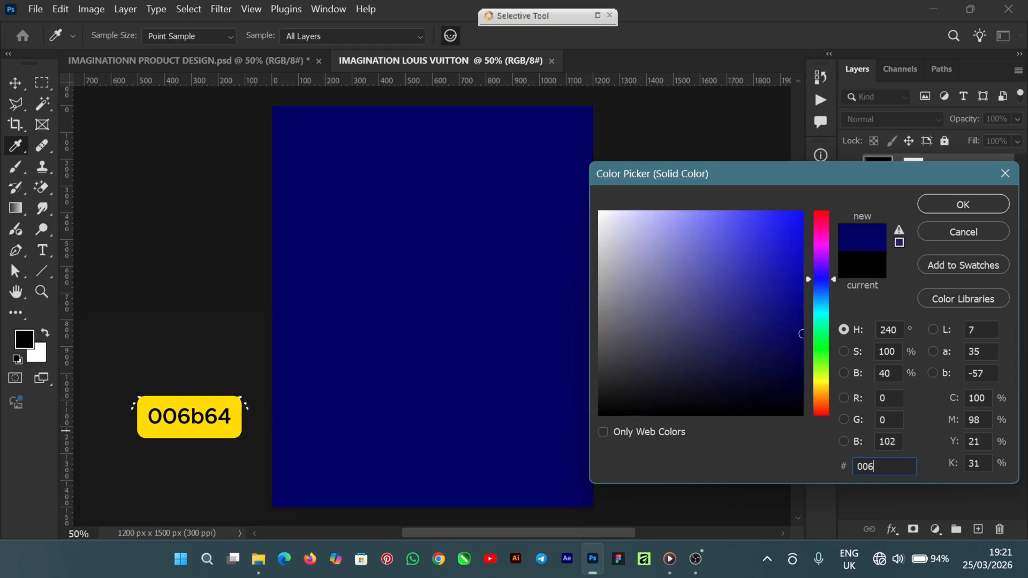
text(B)
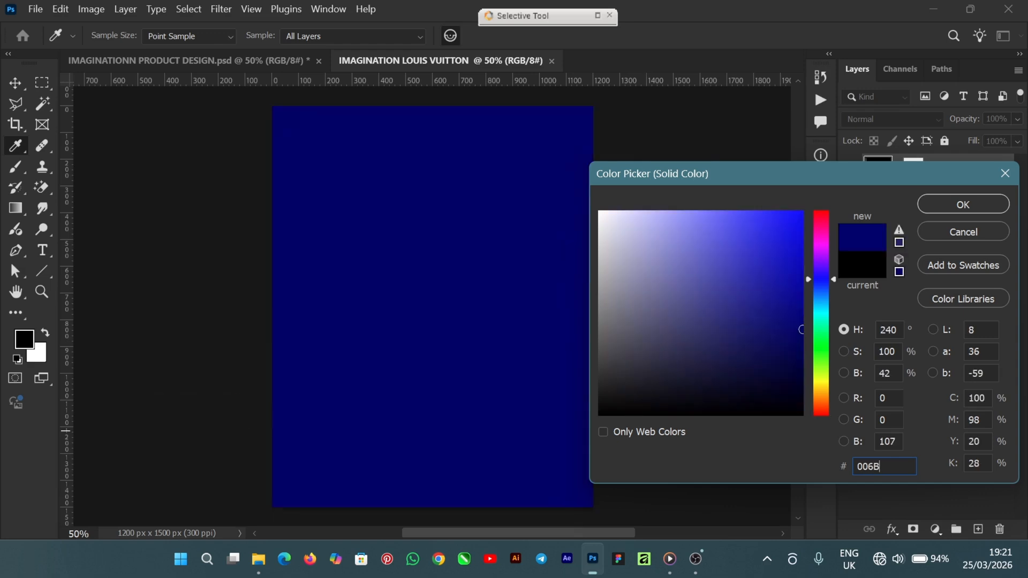
text(64)
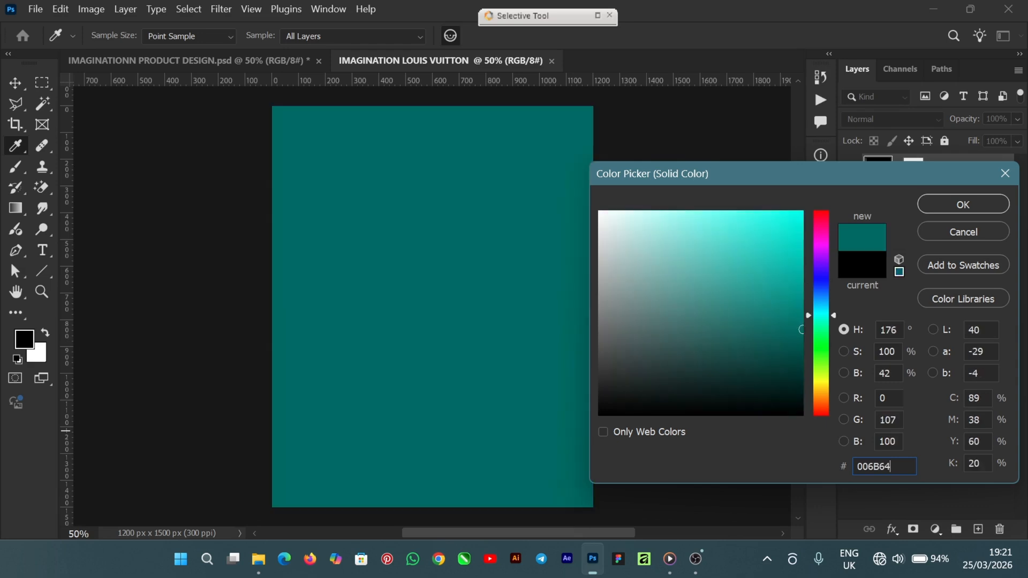
click(932, 203)
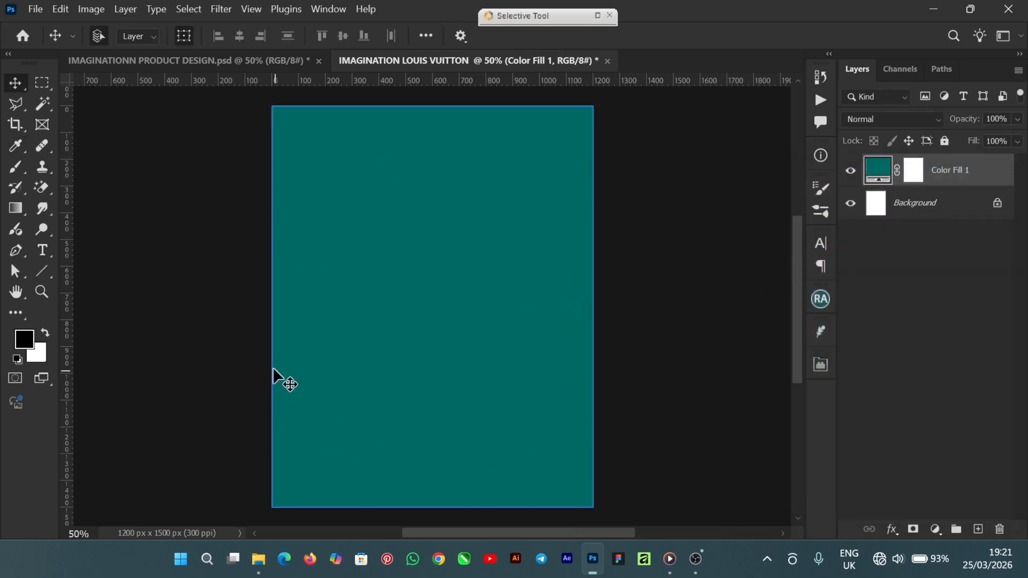
click(237, 309)
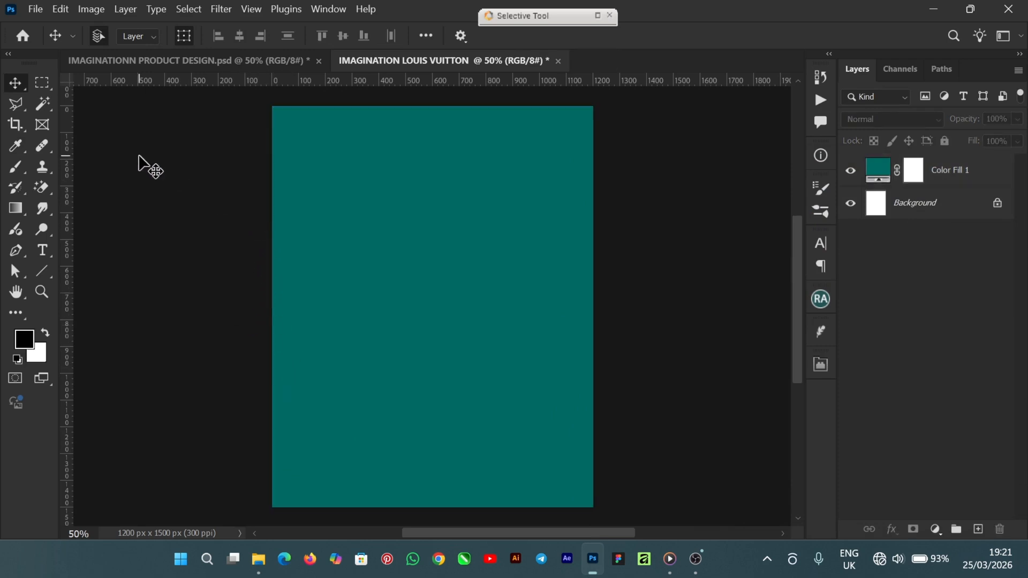
click(185, 62)
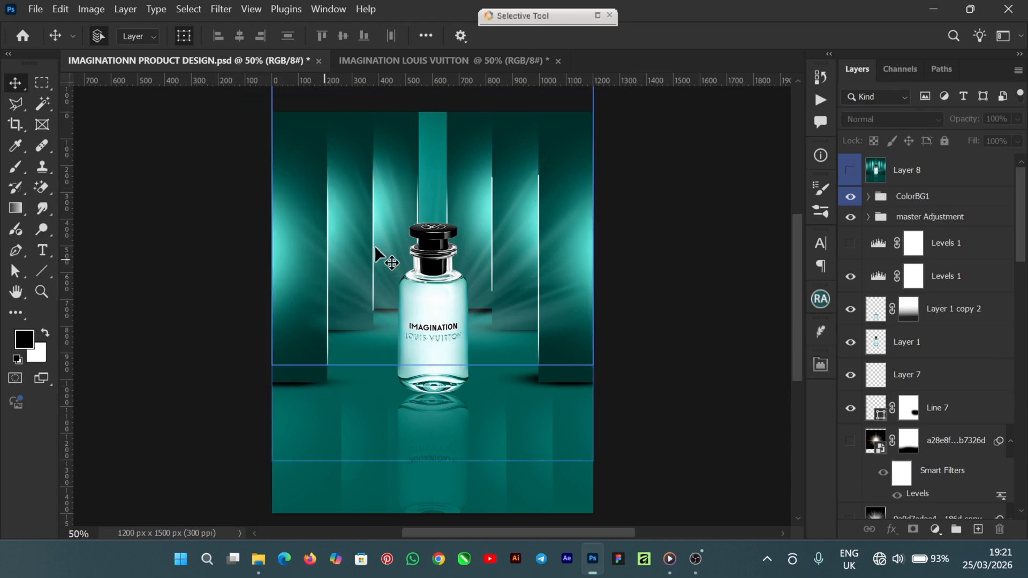
click(378, 60)
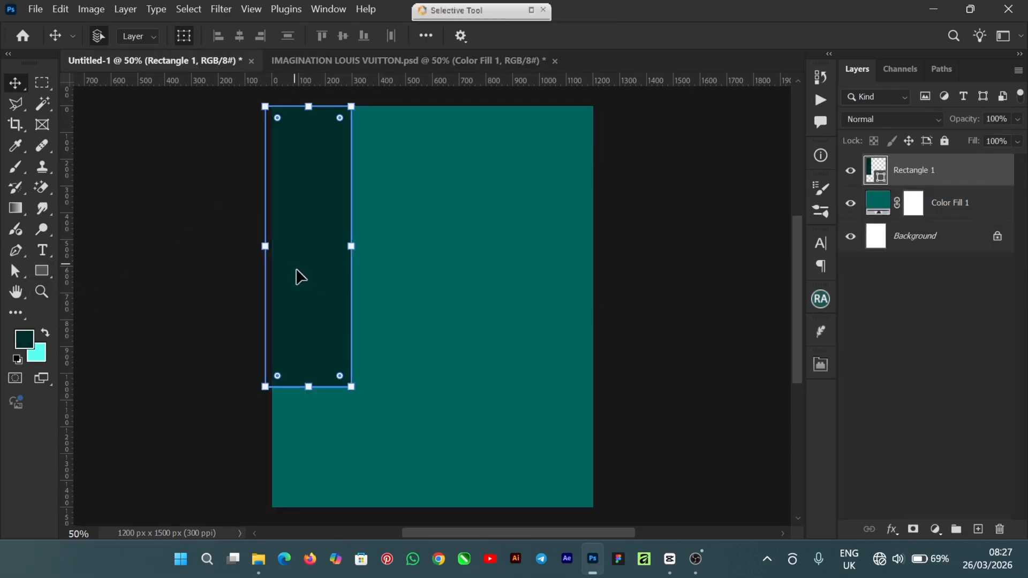
Move the dark green rectangle flush with the canvas's left edge
mouse_move(300, 276)
mouse_down()
mouse_move(339, 279)
mouse_move(306, 279)
mouse_up()
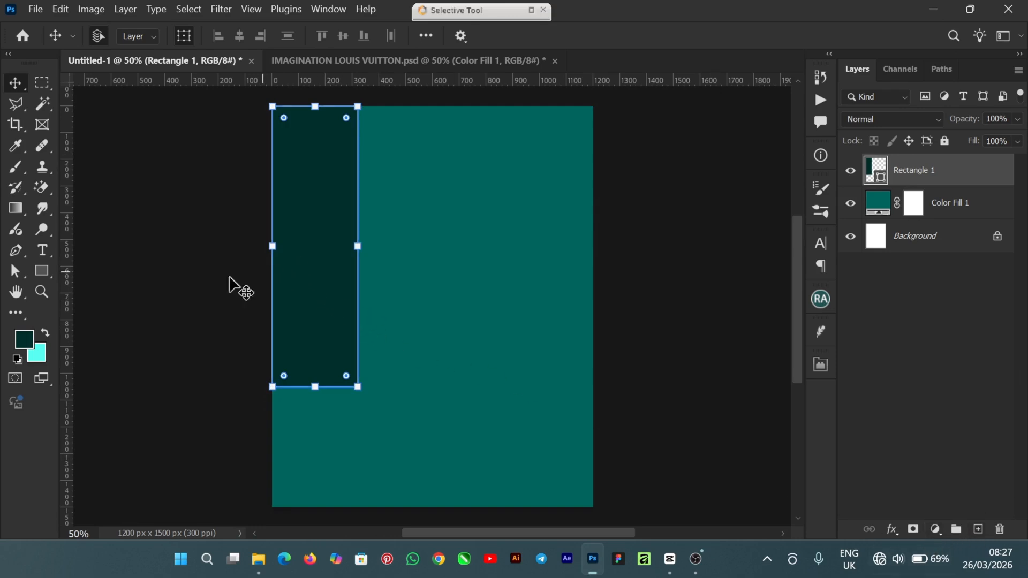
Make the light turquoise 5afff2 the foreground color by swapping the foreground and background colors
click(47, 332)
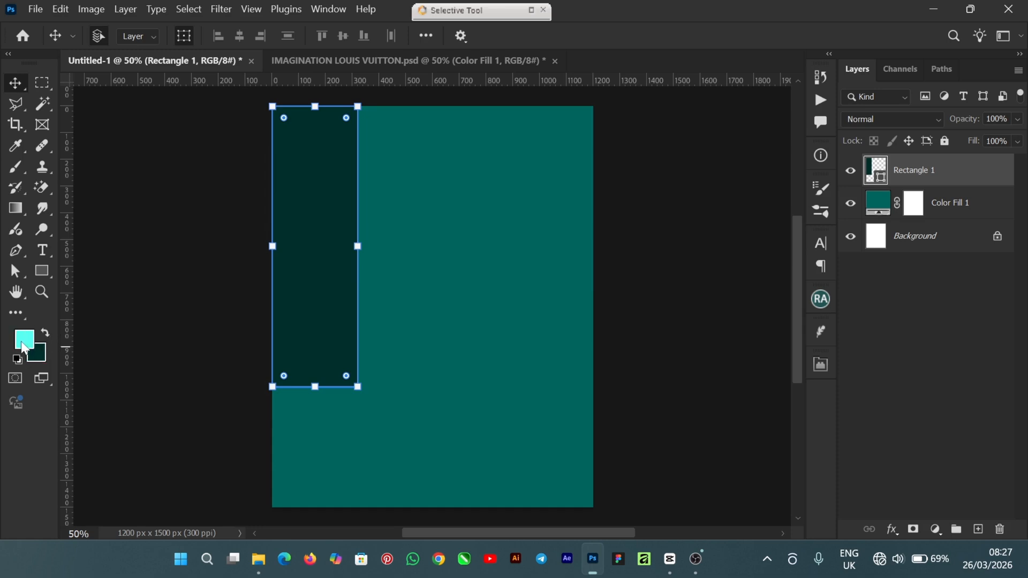
click(24, 345)
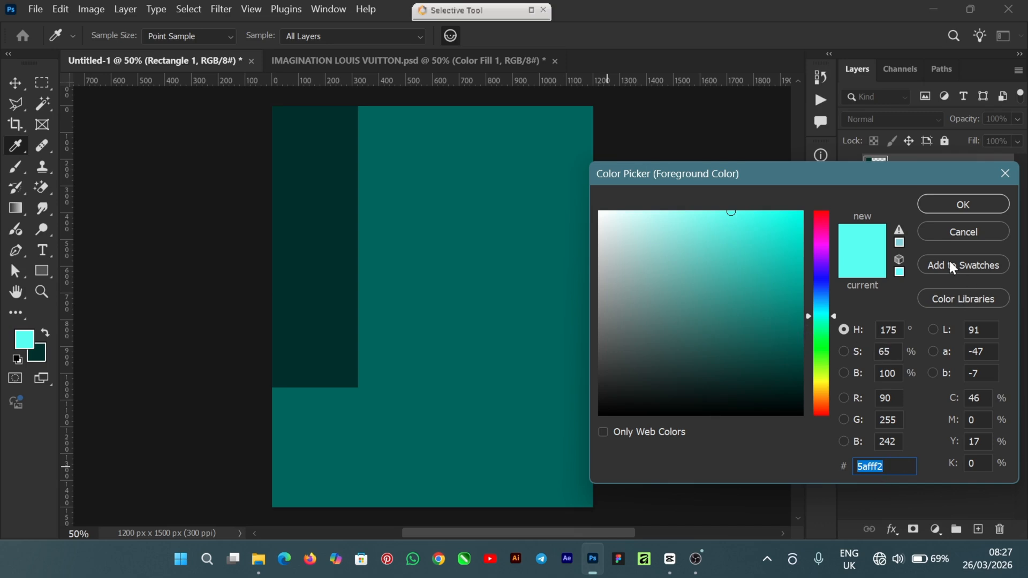
click(964, 213)
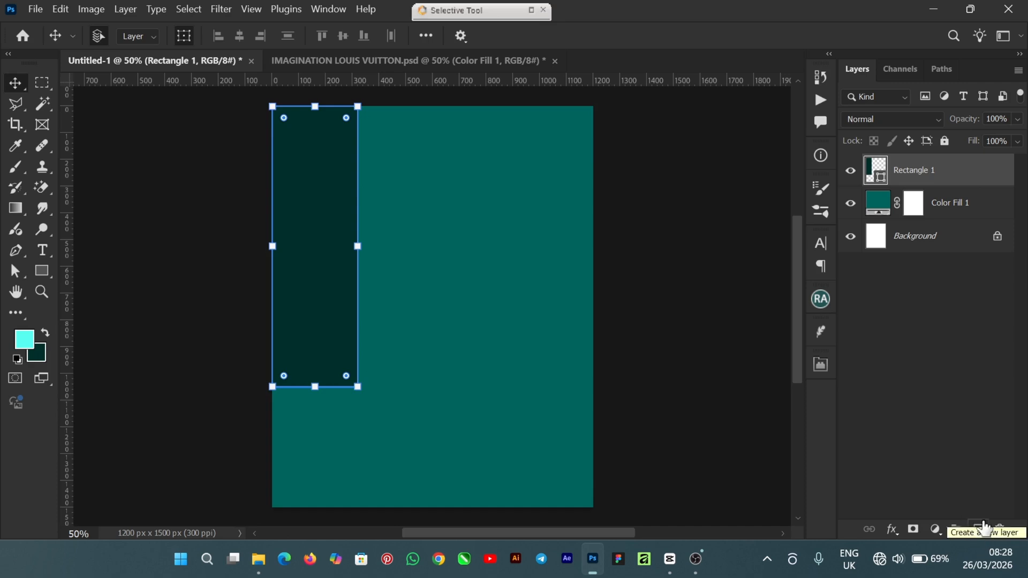
On a new layer, paint a turquoise glow at the dark rectangle's left edge with a 700 px soft round brush
click(978, 530)
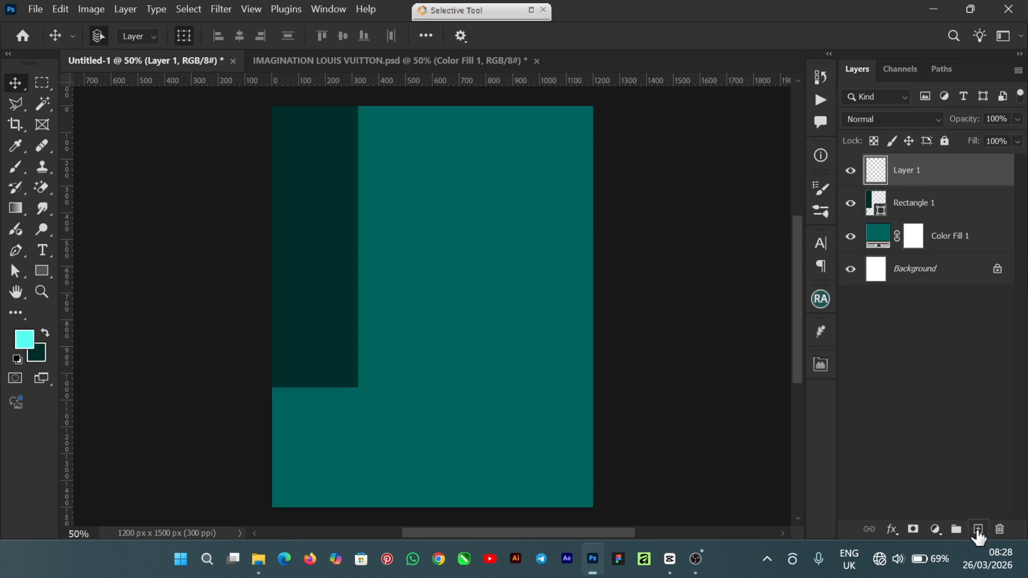
click(16, 169)
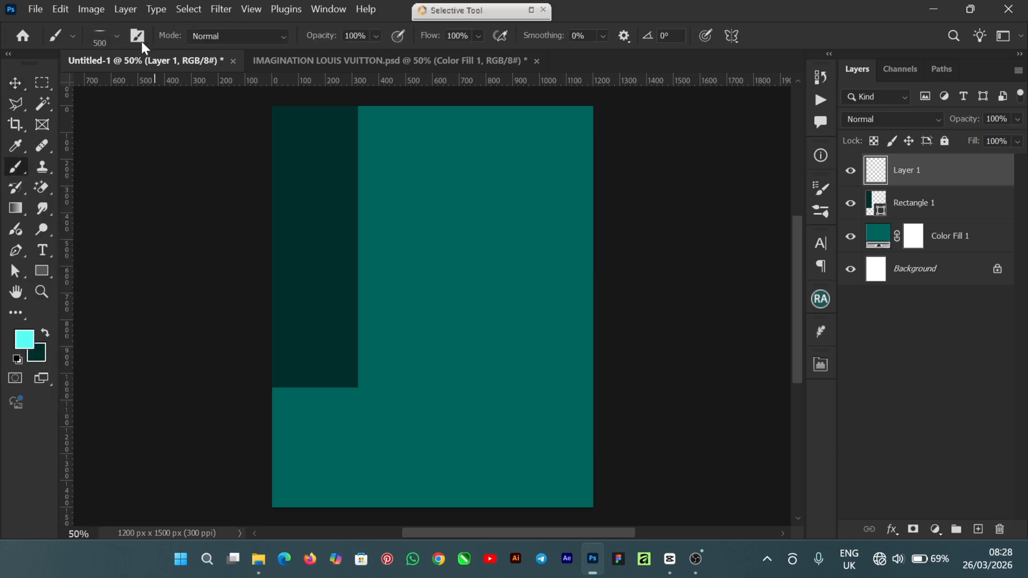
click(114, 38)
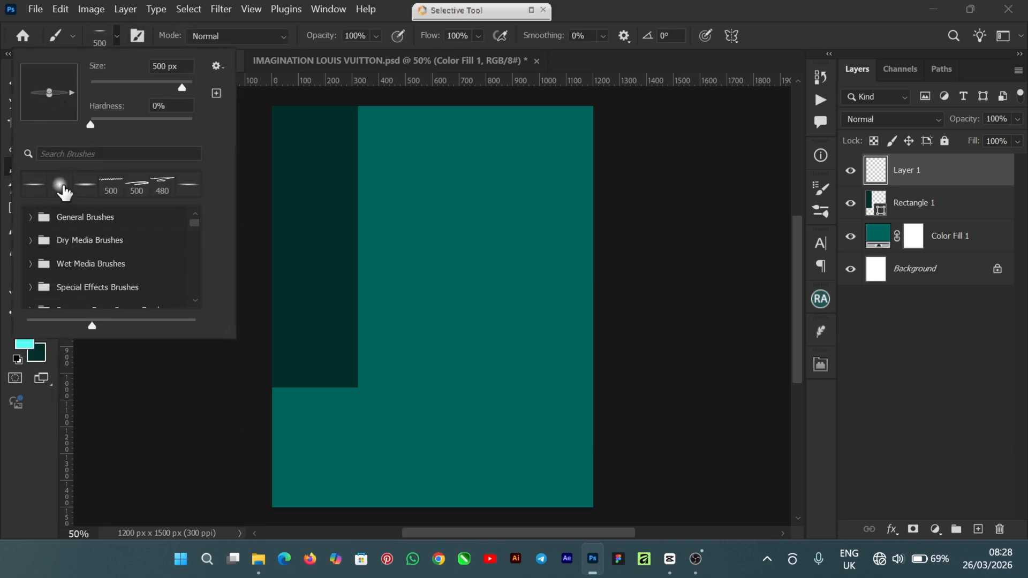
click(62, 186)
click(613, 16)
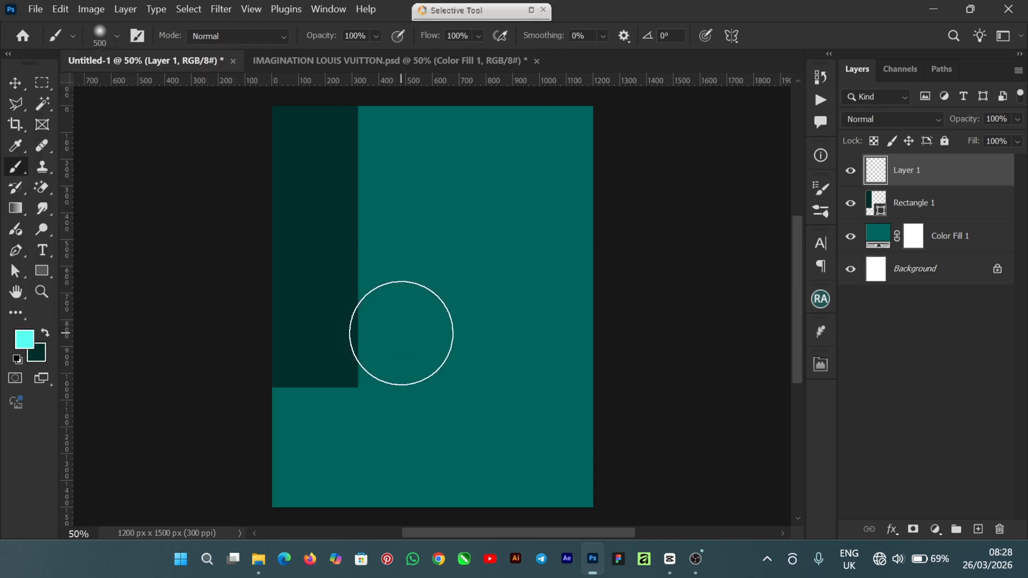
key(bracketright)
key(bracketright)
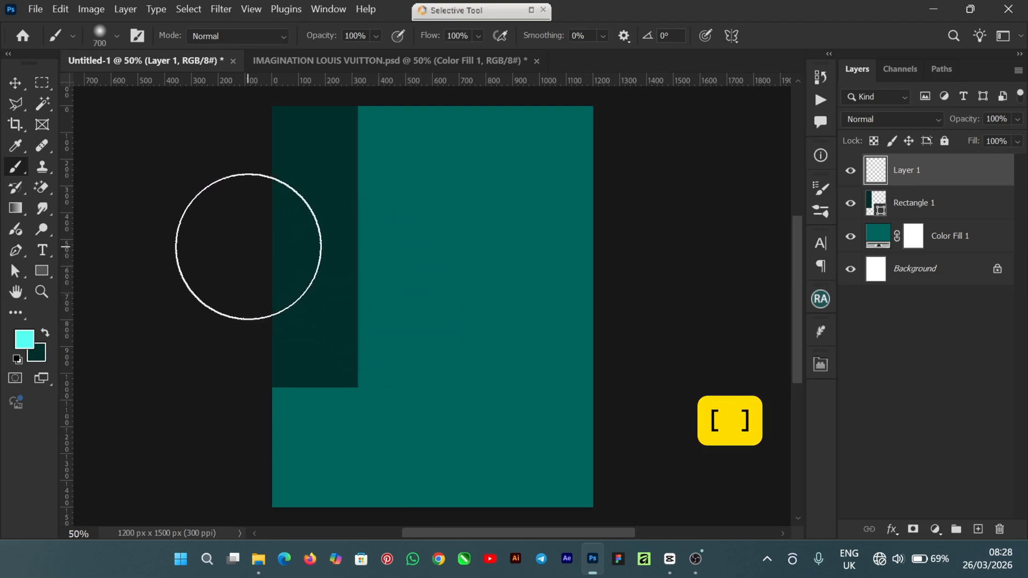
click(248, 245)
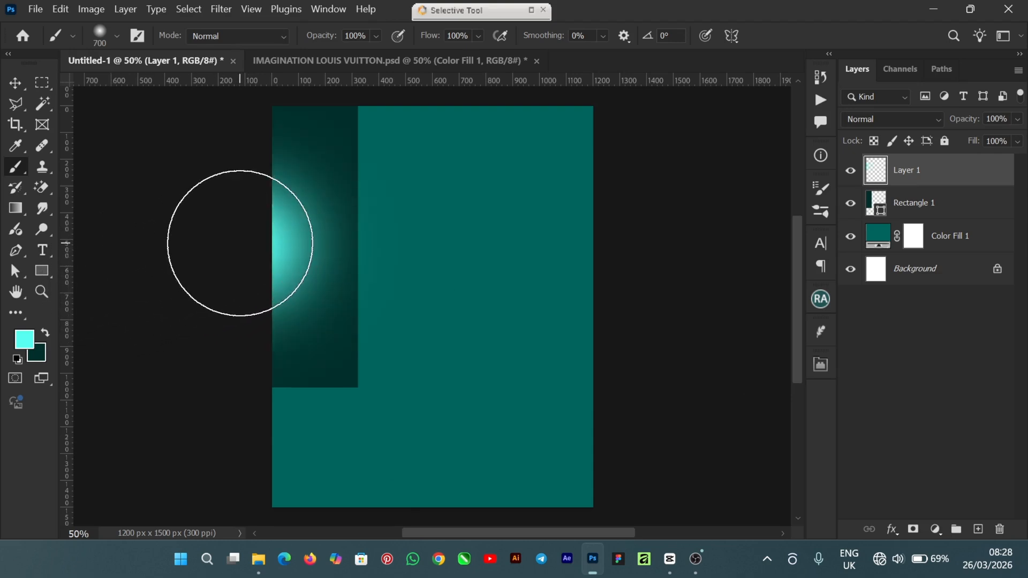
Try one more turquoise brush dab at the dark rectangle's left edge, and undo it
click(244, 252)
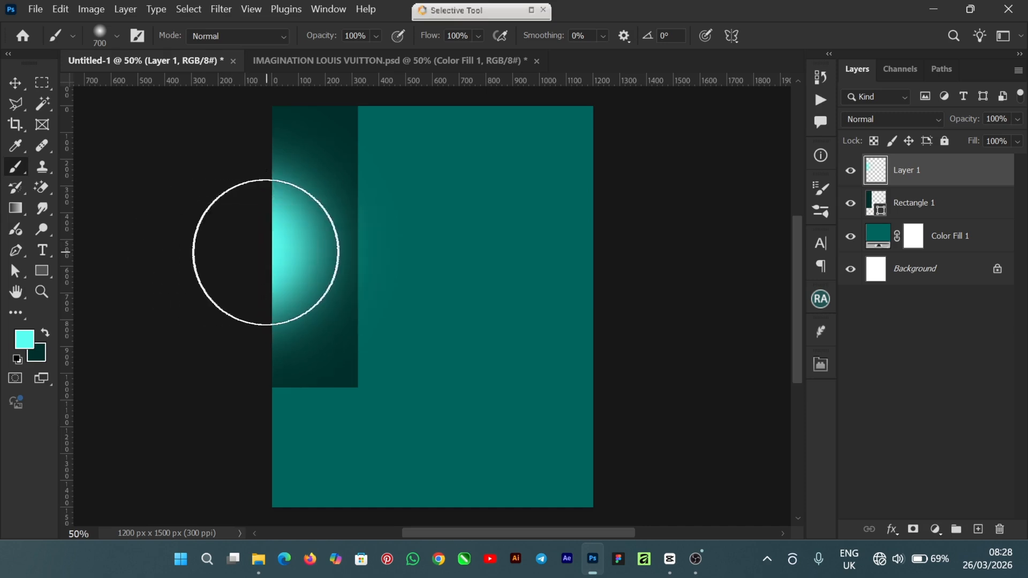
key(ctrl+z)
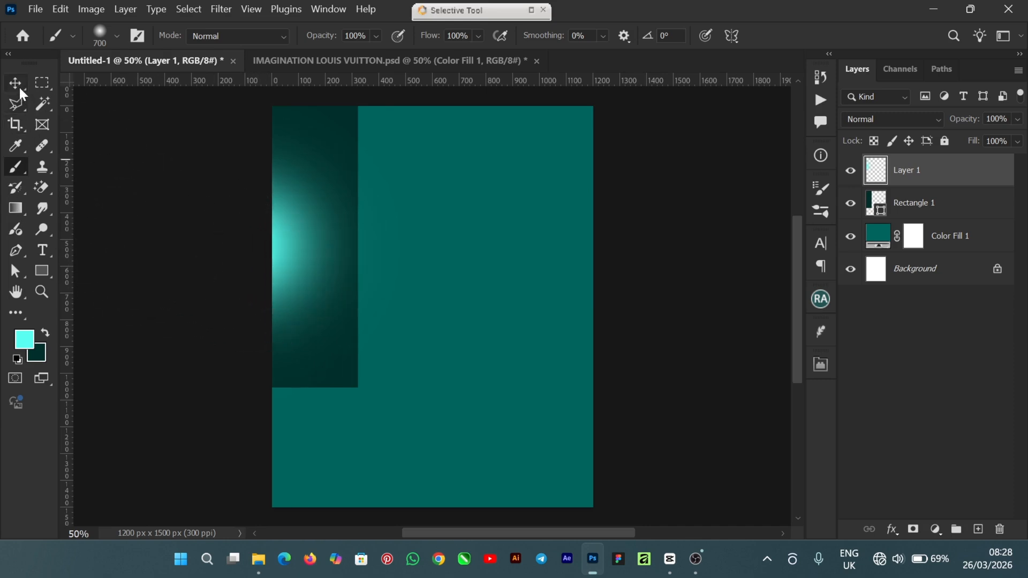
Narrow the dark rectangle to about 84% of its width, keeping its left edge on the canvas edge
click(16, 84)
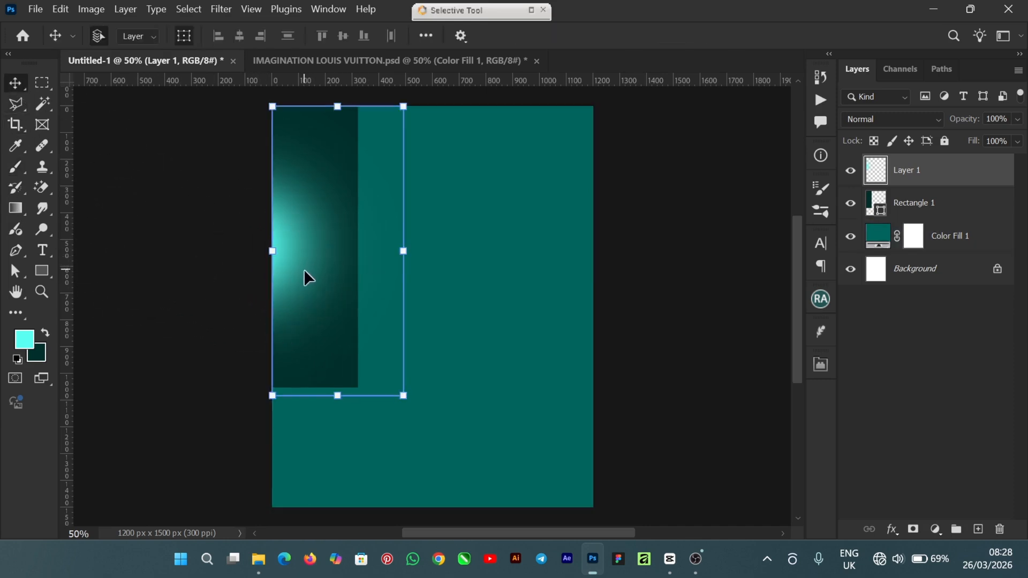
click(615, 284)
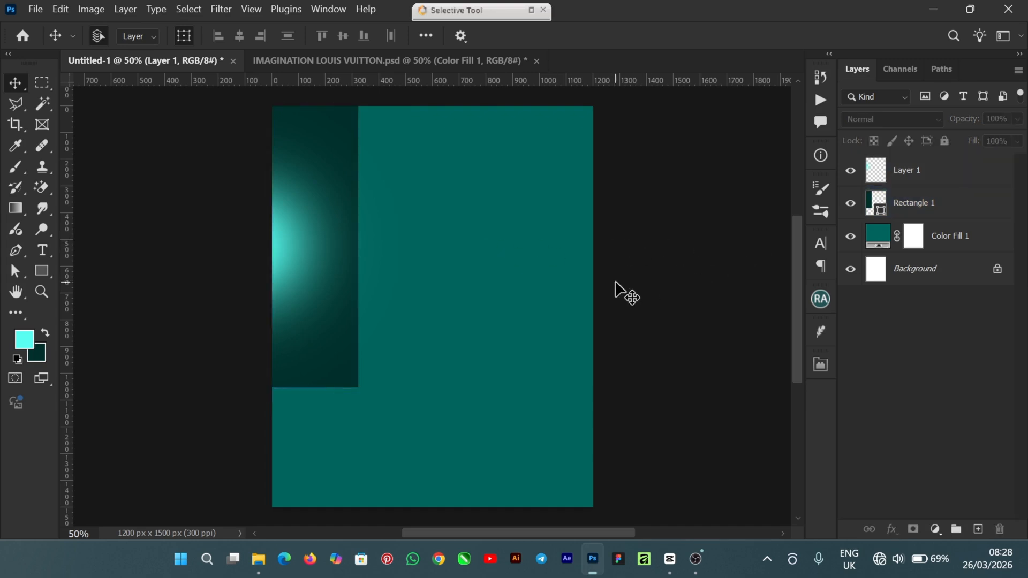
click(339, 138)
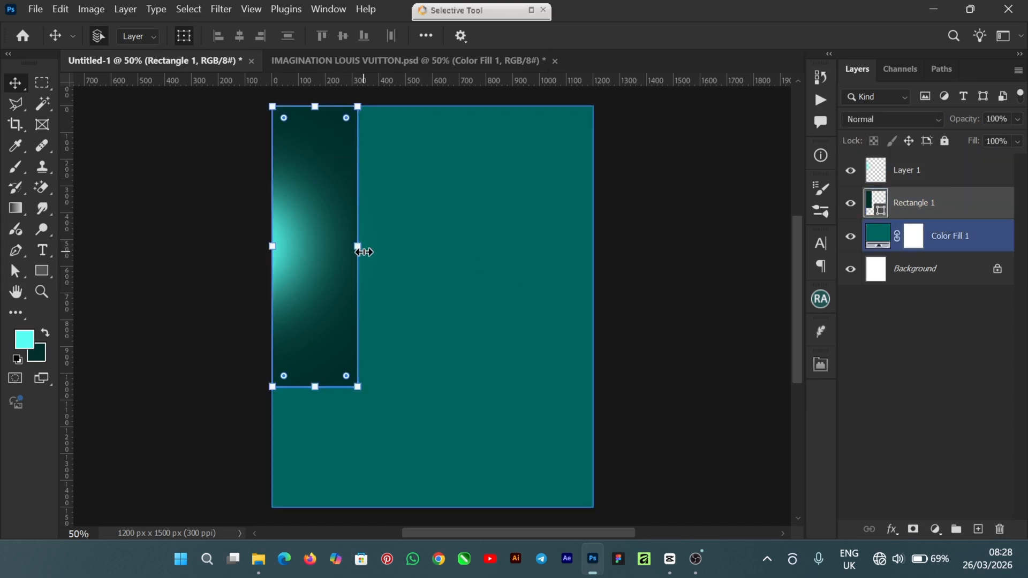
mouse_move(351, 254)
mouse_down()
mouse_move(342, 264)
mouse_move(350, 267)
mouse_up()
click(784, 35)
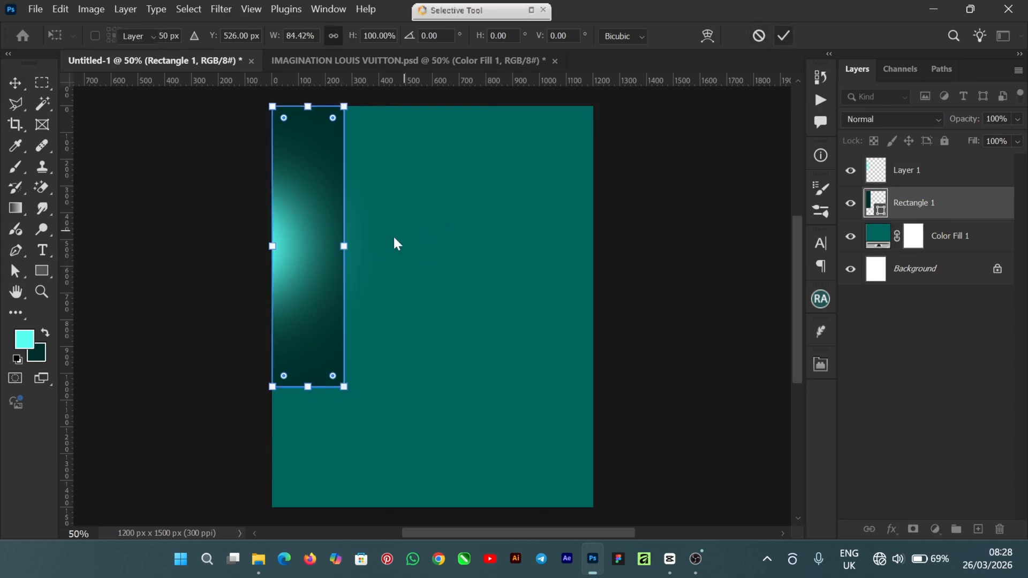
Set the glow layer's blend mode to Screen and clip it to the dark rectangle with a clipping mask
click(291, 264)
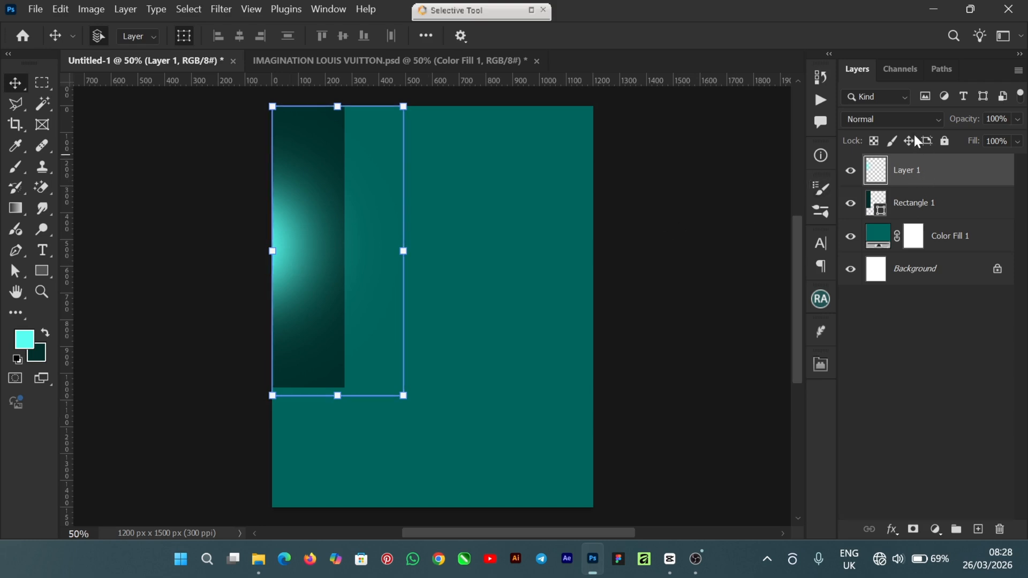
click(907, 120)
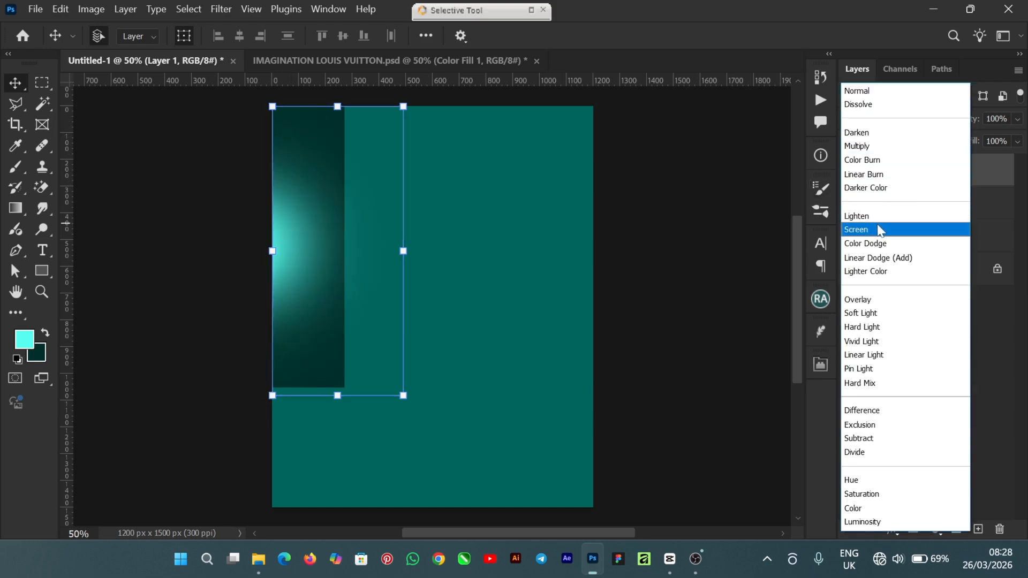
click(877, 225)
click(710, 319)
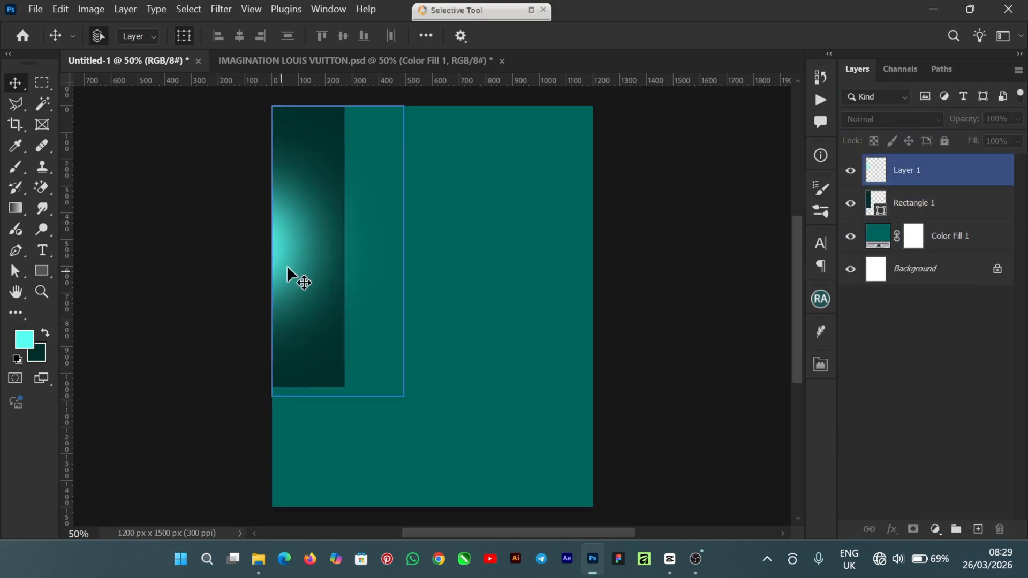
click(287, 266)
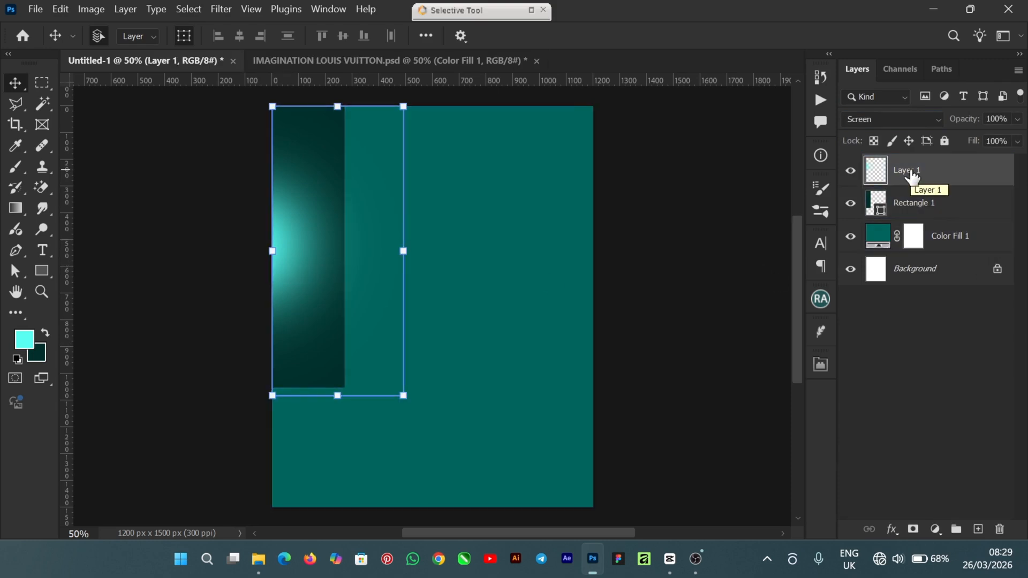
right_click(990, 182)
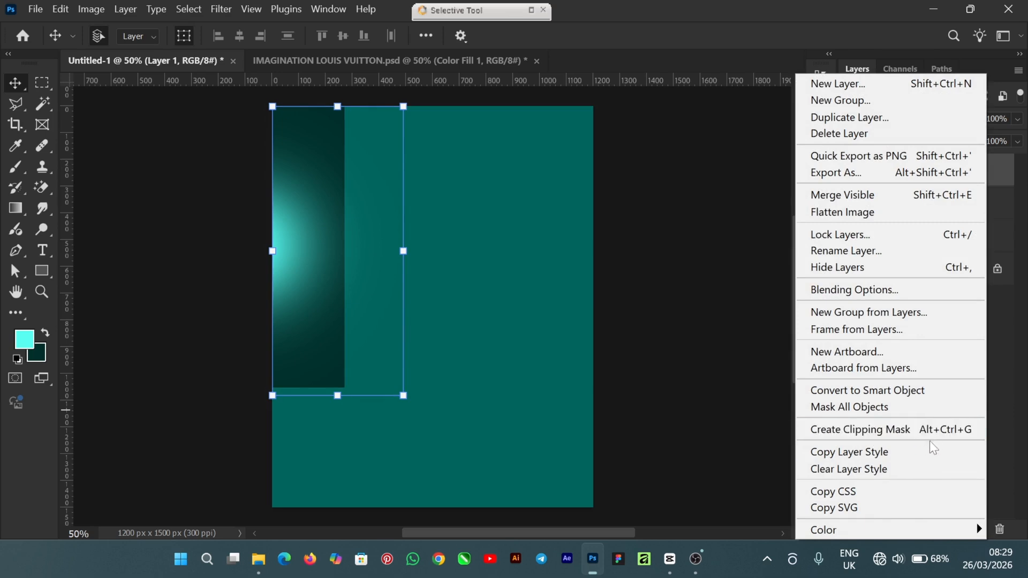
click(965, 434)
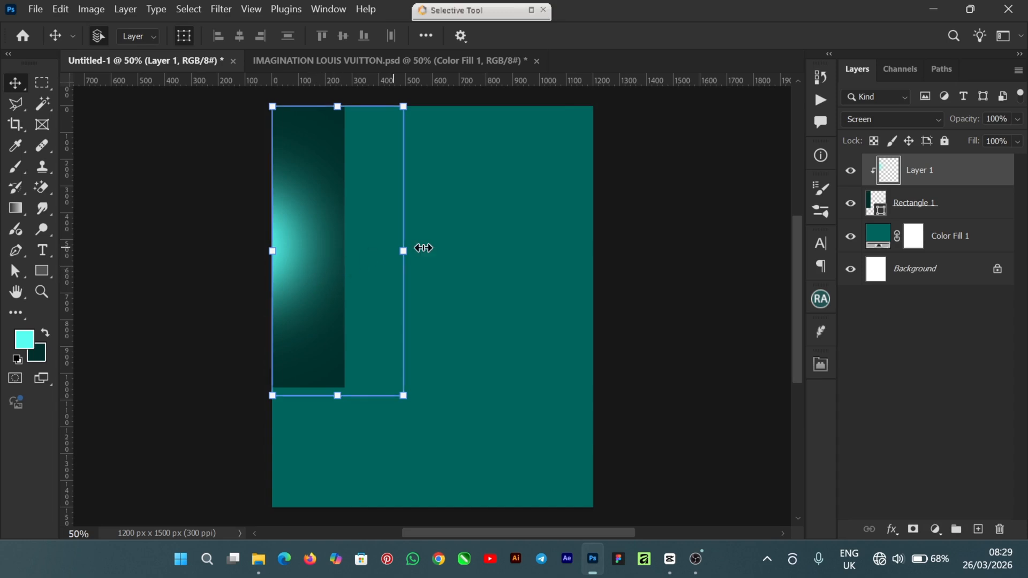
Group the glow layer with the dark rectangle and name the group RECTNAGLE
click(953, 203)
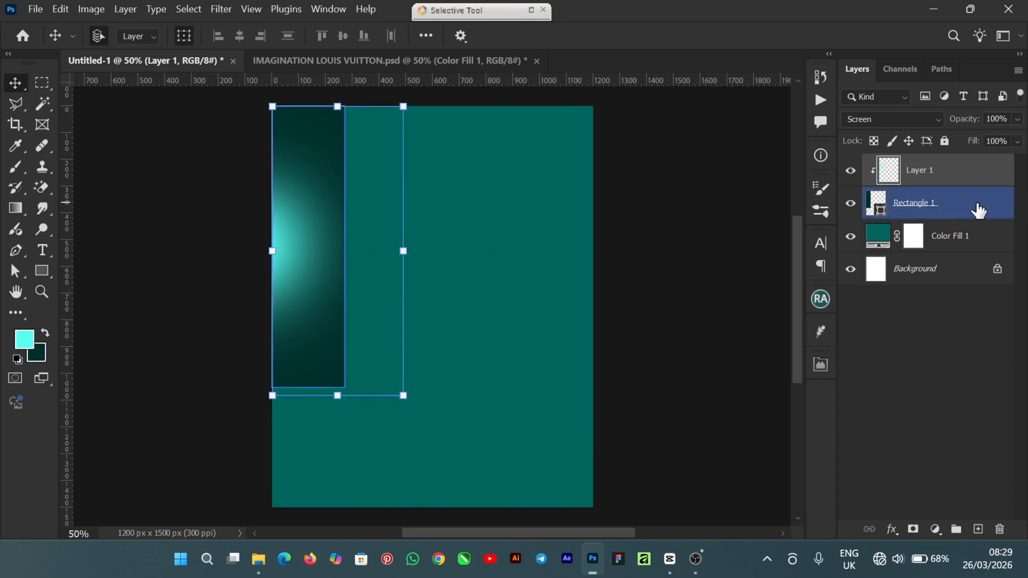
click(993, 206)
shift+click(986, 180)
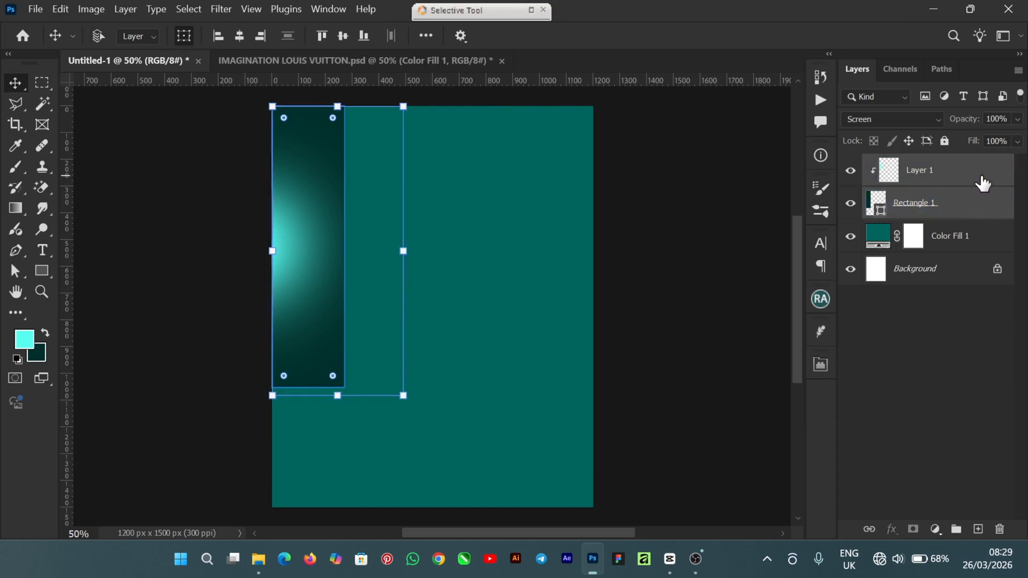
key(ctrl+g)
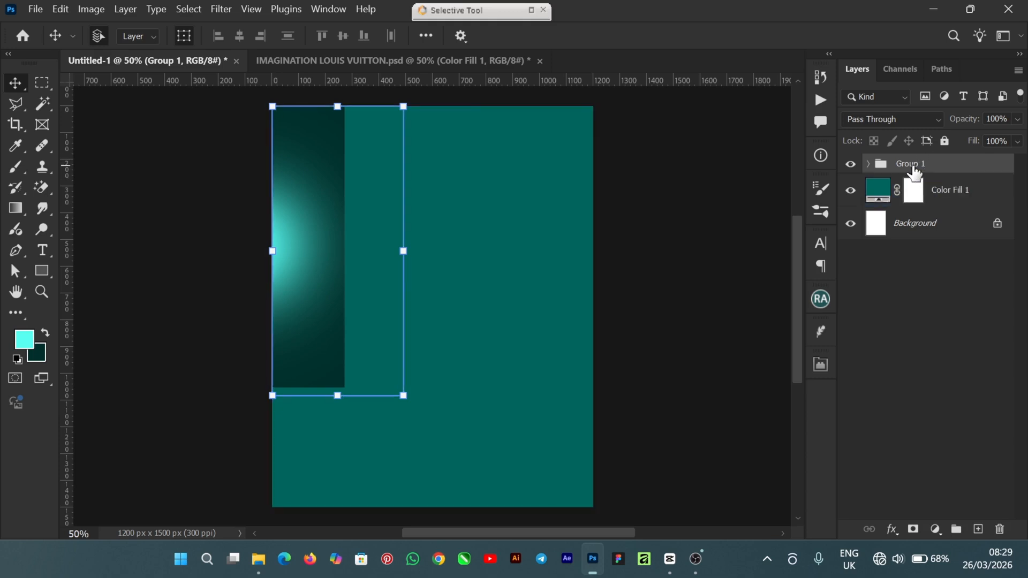
double_click(927, 163)
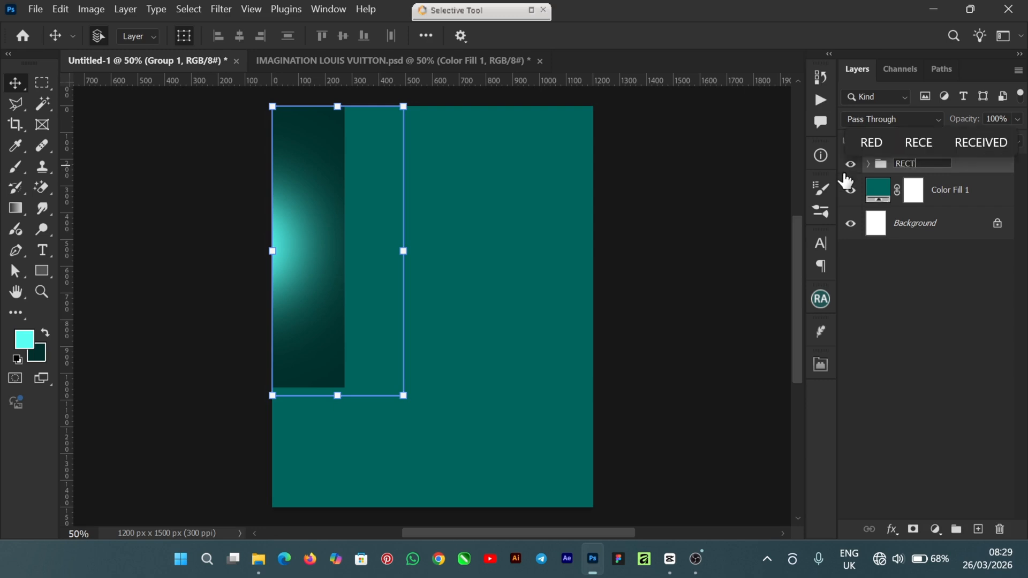
text(TNAGLE)
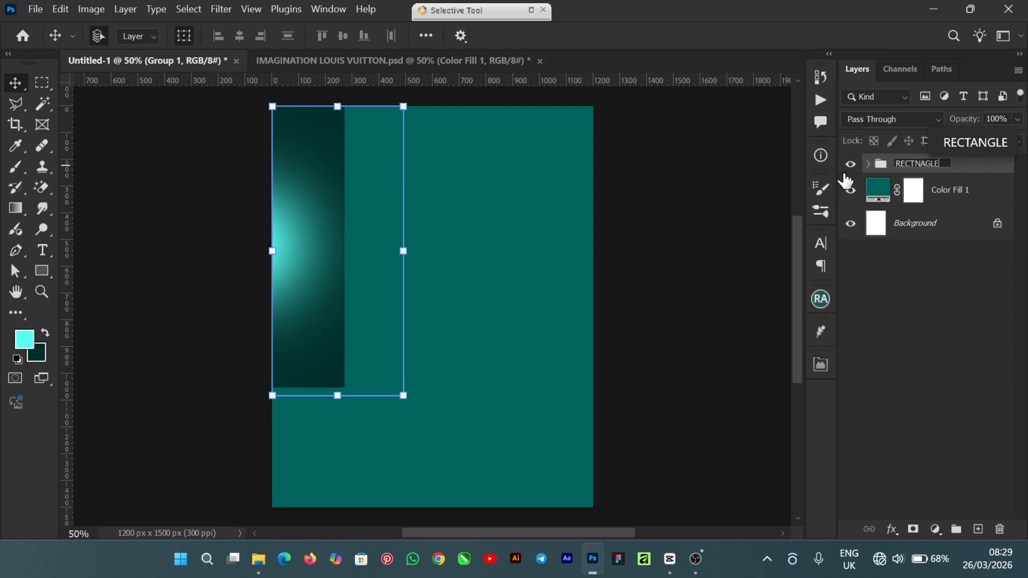
key(Return)
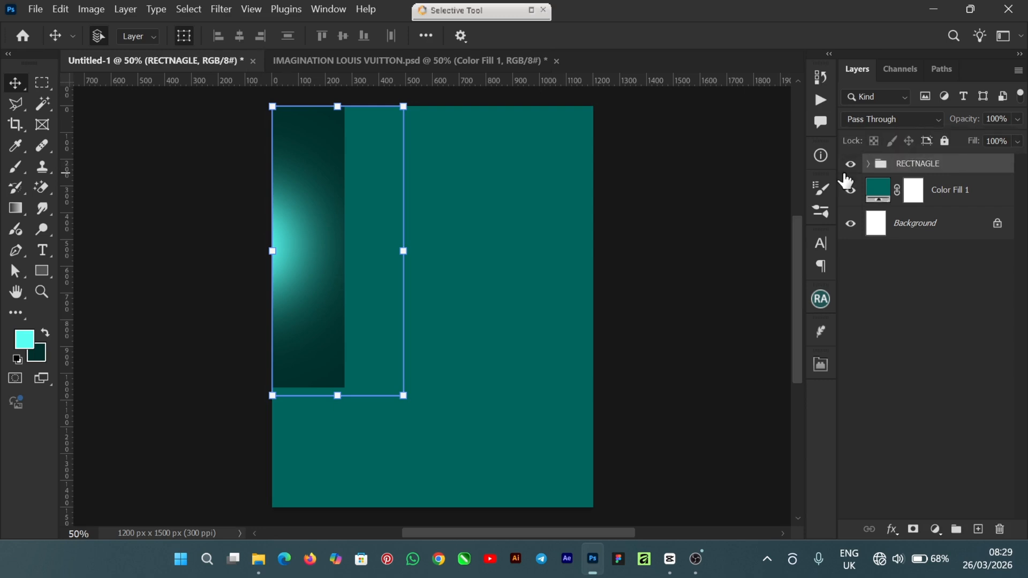
Duplicate the RECTNAGLE group, hide the original group and merge the copy into a single layer
key(ctrl+j)
mouse_move(866, 176)
mouse_down()
mouse_move(922, 202)
mouse_move(870, 193)
mouse_up()
click(851, 184)
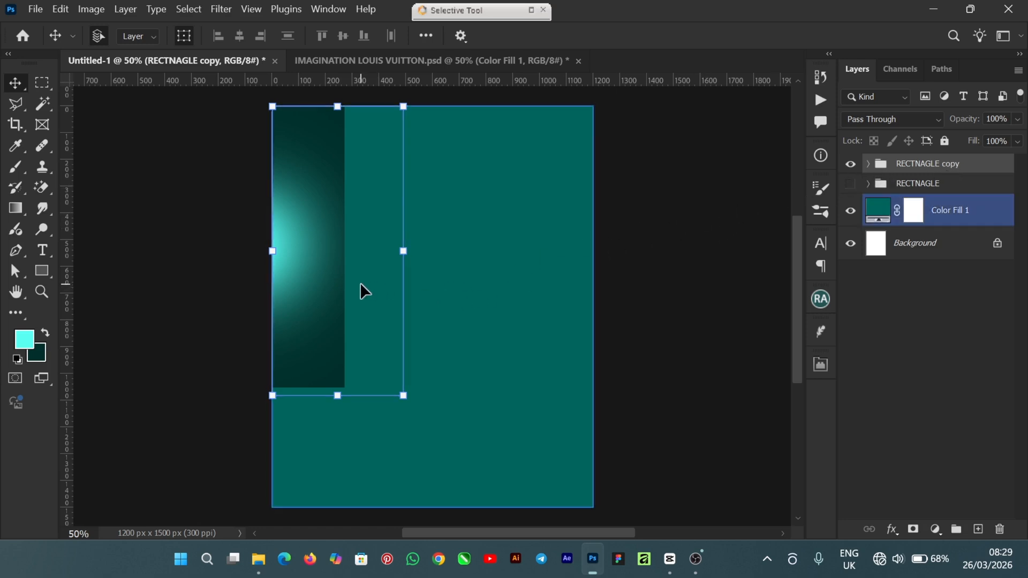
right_click(951, 174)
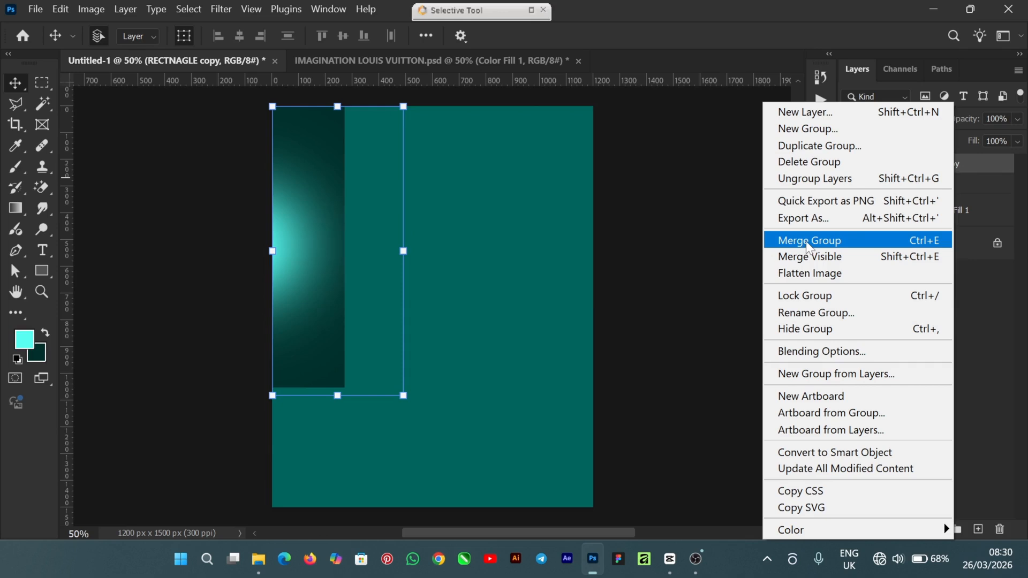
click(809, 242)
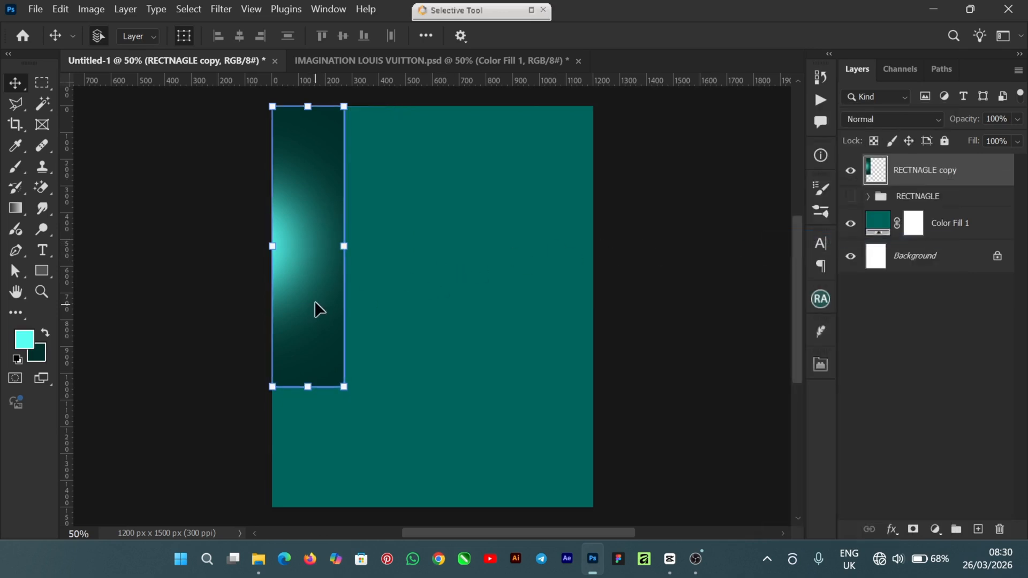
Place a duplicate of the merged panel, scaled to about 93%, behind the first panel so it extends past that panel's right edge
mouse_move(316, 306)
mouse_down()
mouse_move(476, 322)
mouse_move(406, 337)
mouse_move(375, 333)
mouse_move(368, 316)
mouse_move(317, 312)
mouse_up()
key(alt)
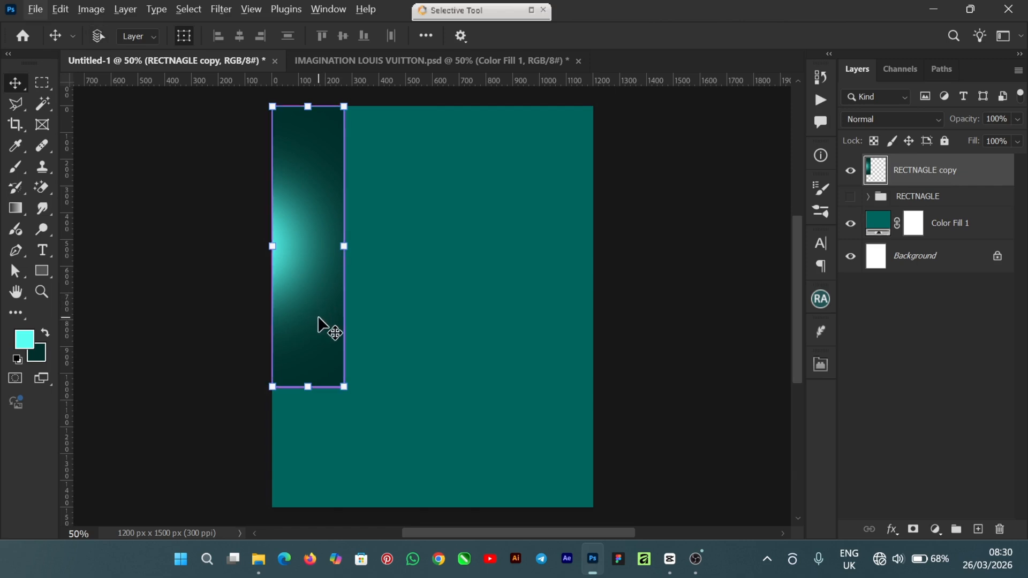
key(ctrl+j)
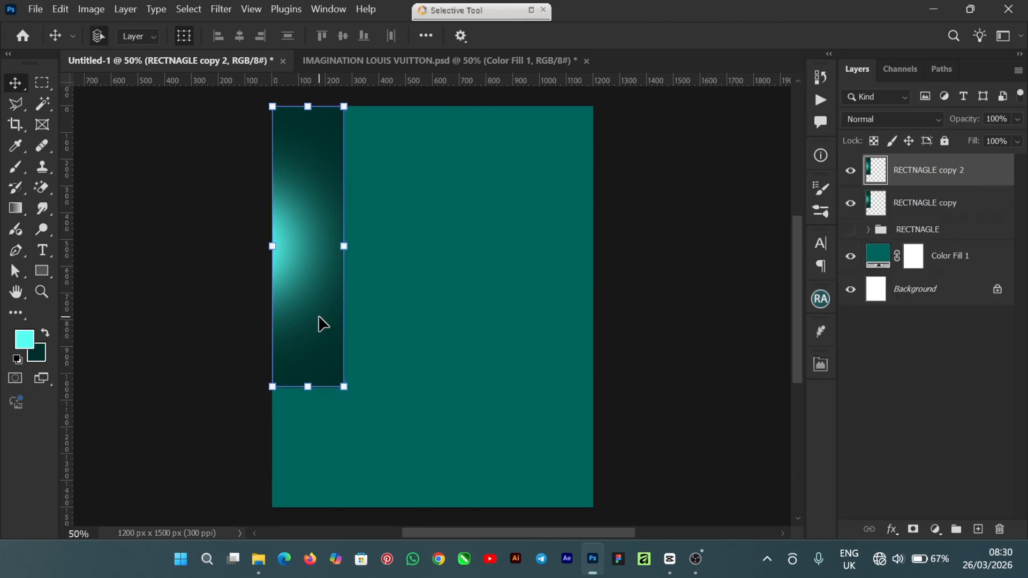
drag(309, 312, 365, 312)
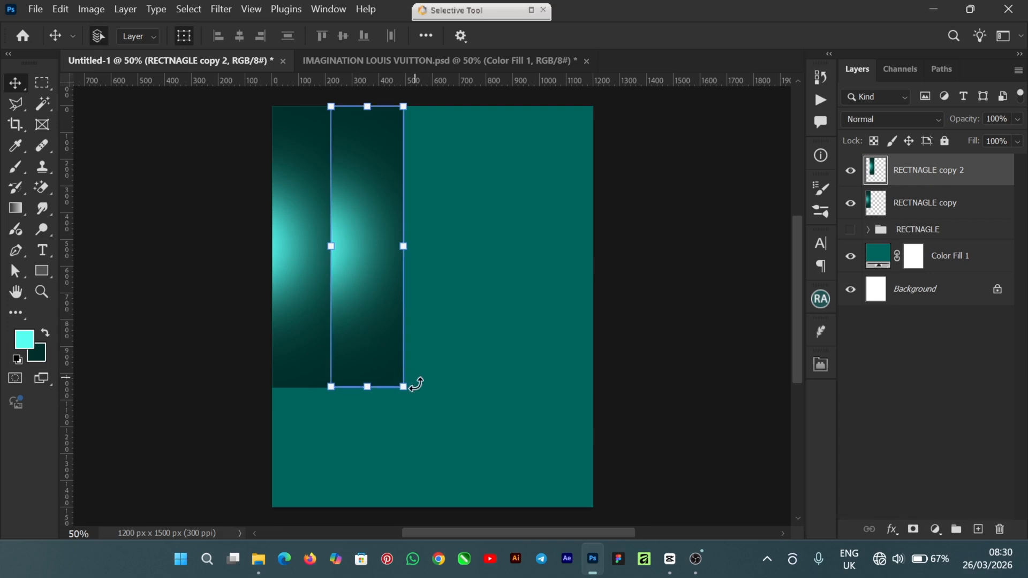
drag(405, 388, 399, 369)
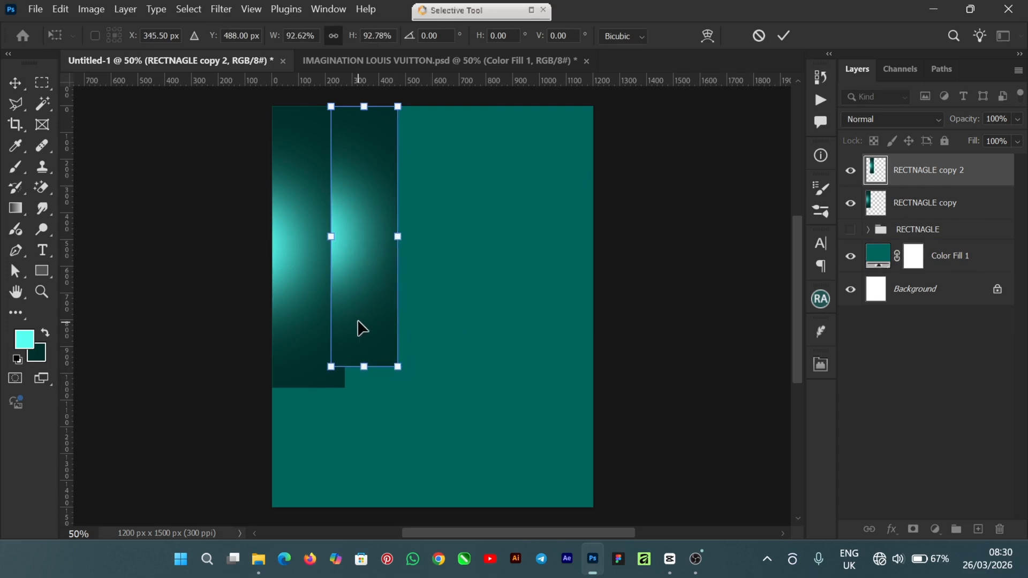
drag(357, 317, 348, 318)
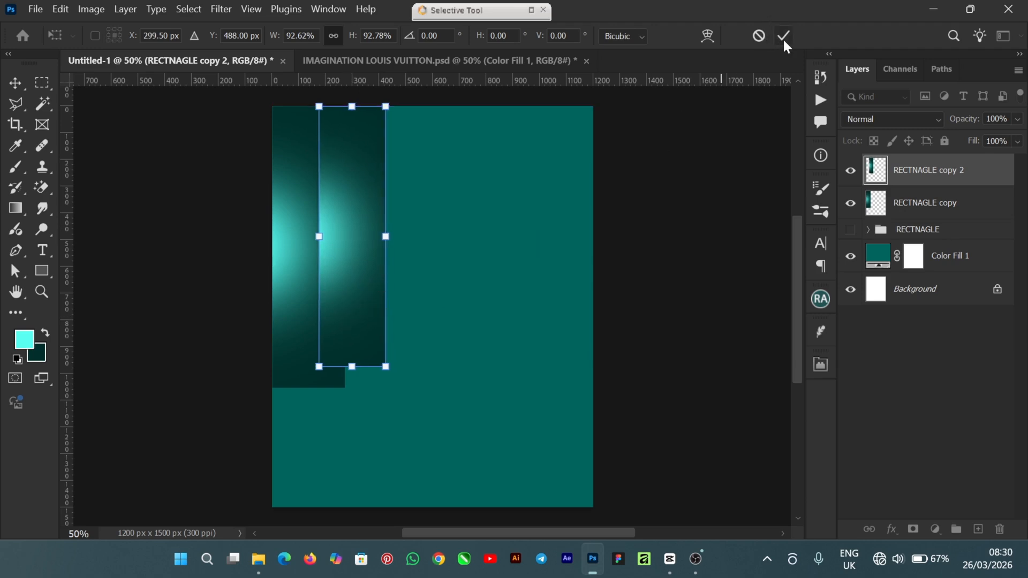
click(783, 38)
drag(930, 172, 932, 204)
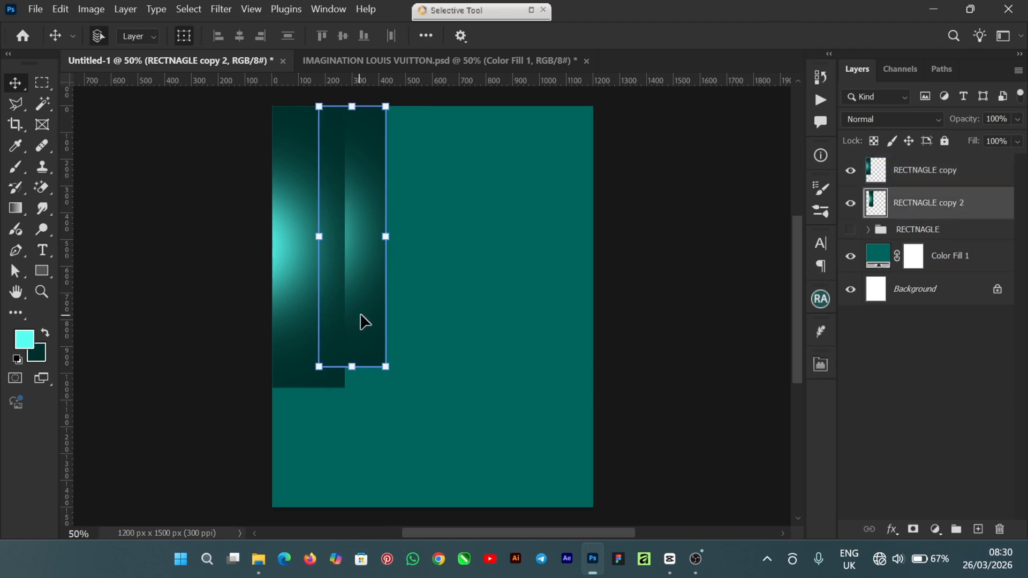
mouse_move(360, 314)
mouse_down()
mouse_move(371, 314)
mouse_move(362, 310)
mouse_up()
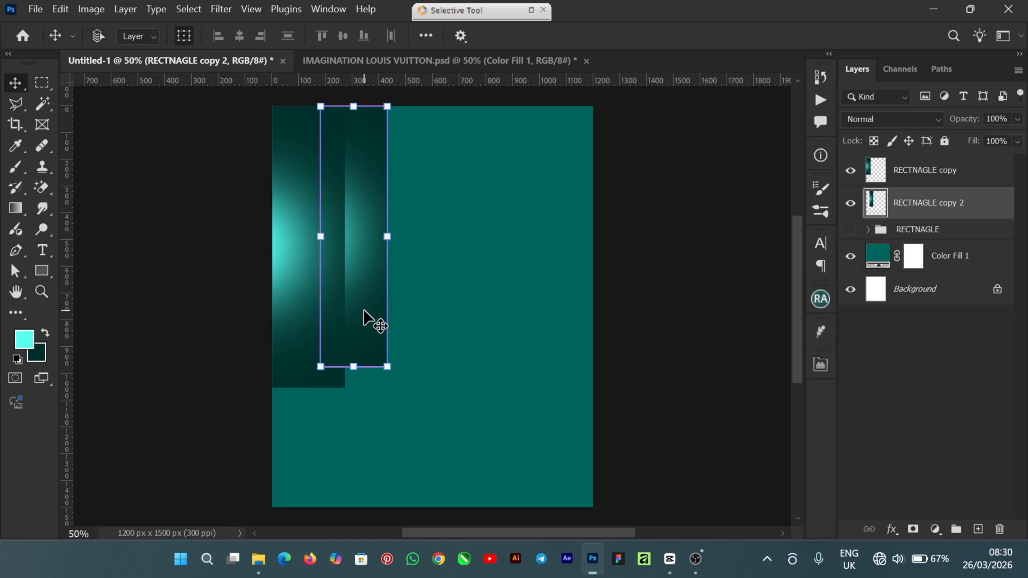
Duplicate the smaller panel and move the first panel's layer, RECTNAGLE copy, beneath both smaller copies
key(ctrl+j)
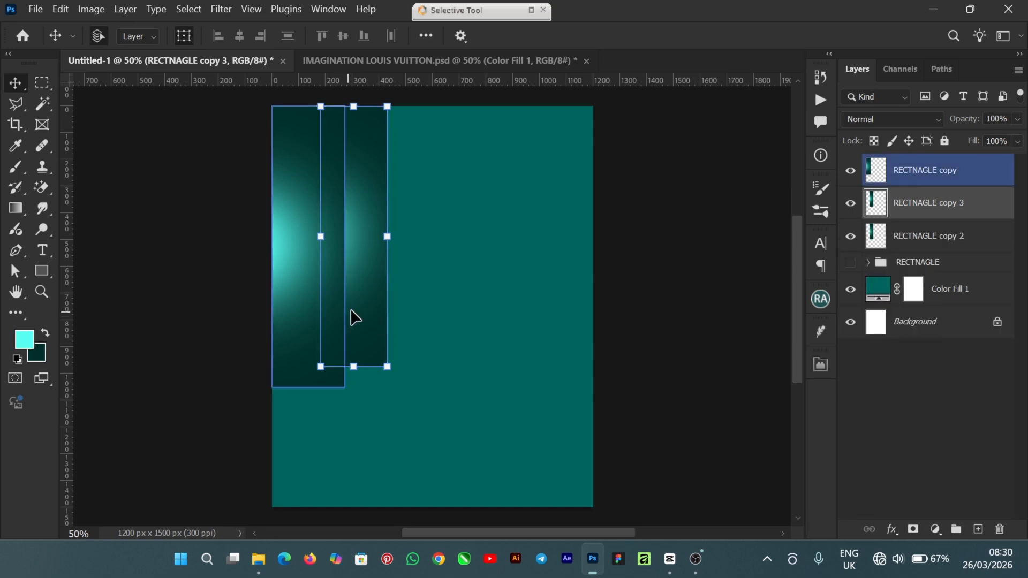
click(961, 176)
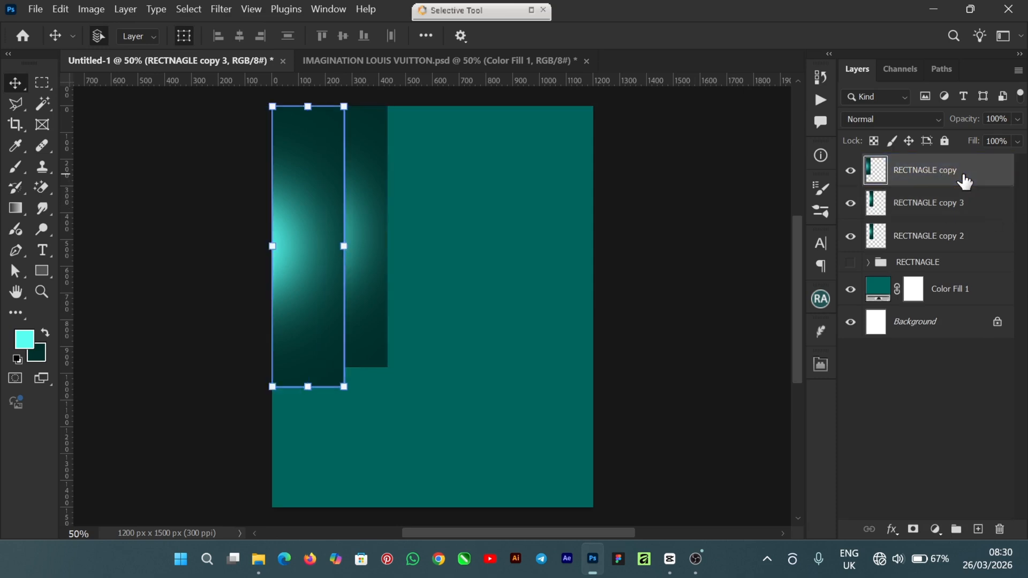
drag(961, 174, 964, 243)
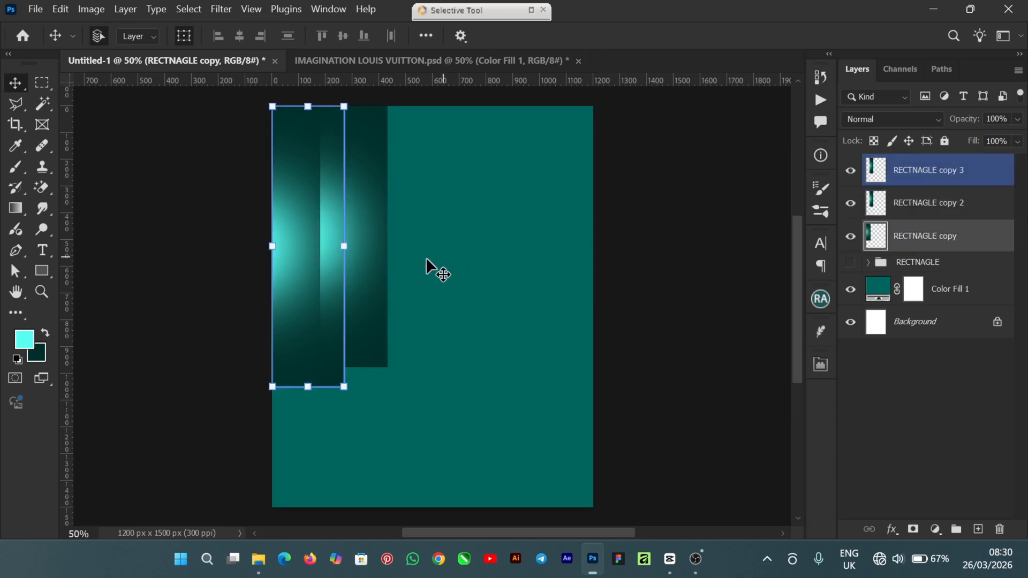
Try shifting the topmost panel copy slightly to the right, and undo the move
mouse_move(368, 272)
mouse_down()
mouse_move(397, 270)
mouse_move(377, 275)
mouse_up()
click(944, 195)
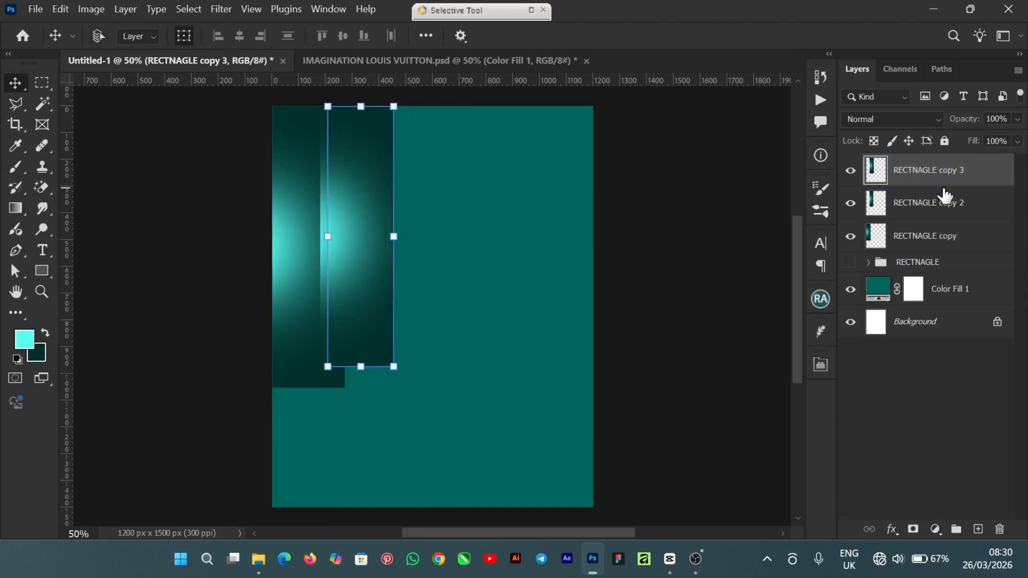
key(ctrl+z)
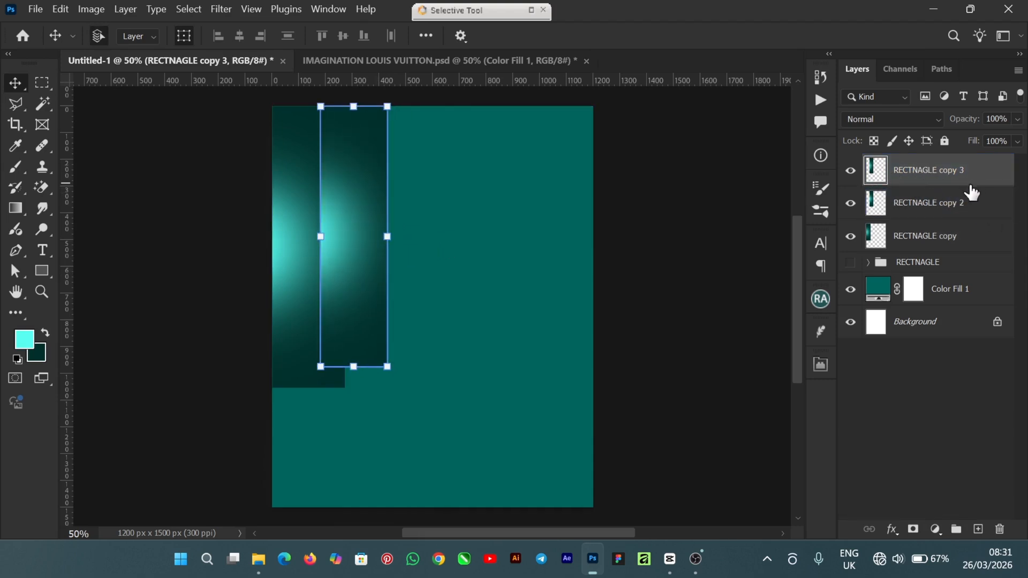
Toggle the visibility of the RECTNAGLE copy 2 layer to check how it overlaps the other panels
click(958, 201)
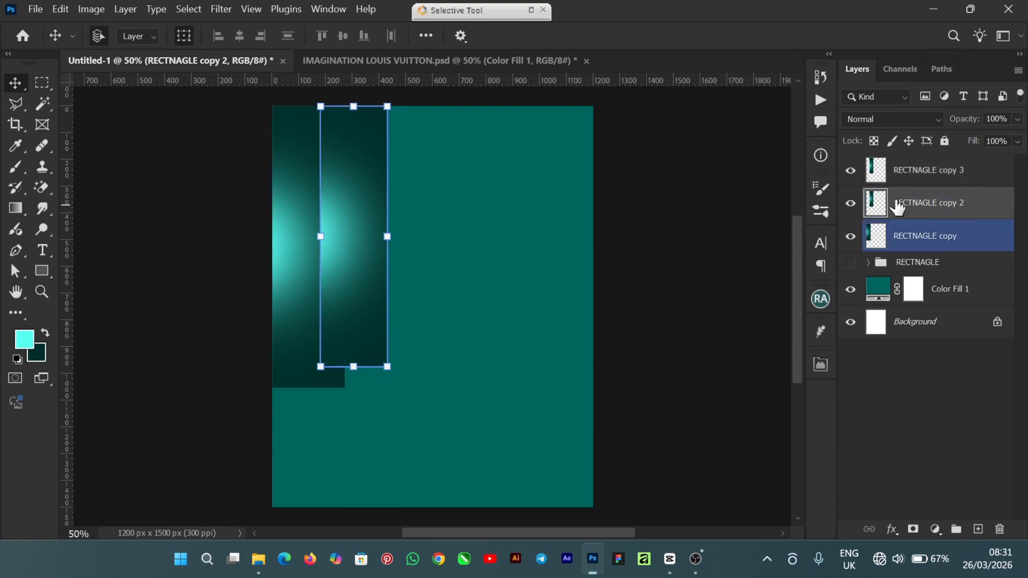
click(850, 203)
click(850, 204)
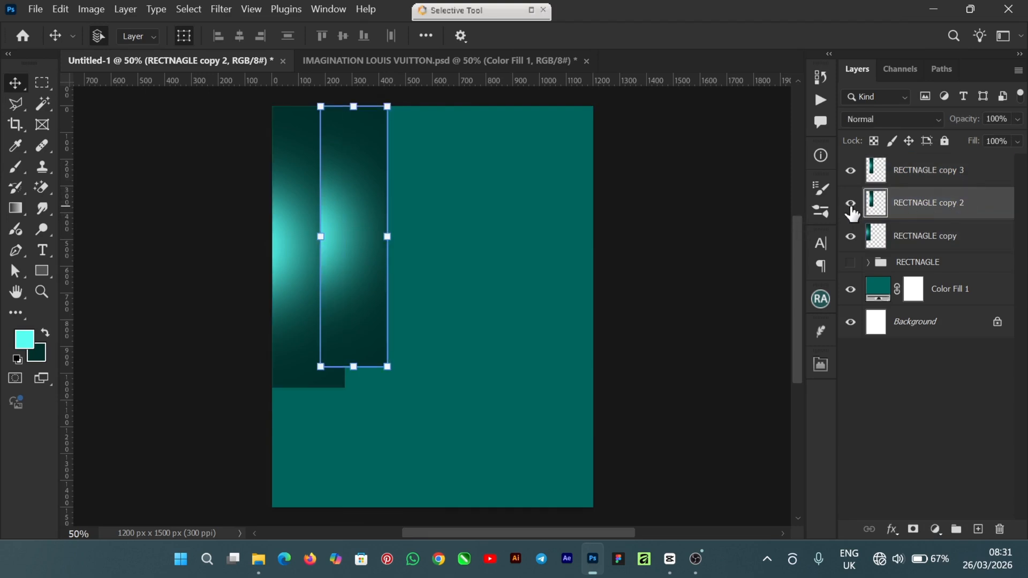
Reorder the panel layers so RECTNAGLE copy is on top, RECTNAGLE copy 2 below it, and RECTNAGLE copy 3 beneath both
click(937, 176)
drag(941, 177, 945, 254)
drag(349, 276, 313, 284)
key(ctrl+z)
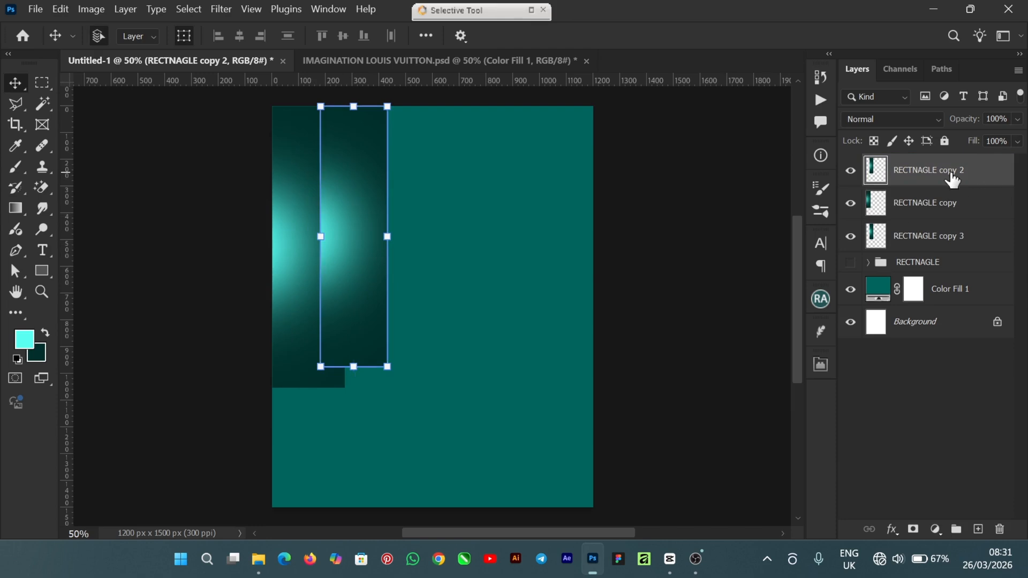
drag(950, 178, 947, 221)
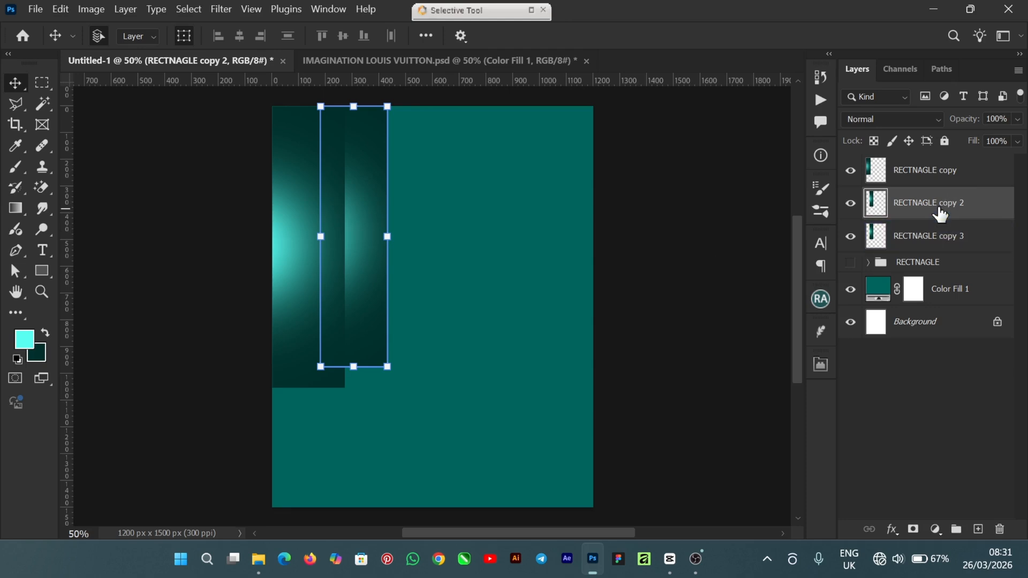
Move the RECTNAGLE copy 2 panel to the right of the second panel, slightly higher, and place its layer beneath RECTNAGLE copy 3
click(928, 182)
drag(370, 272, 435, 268)
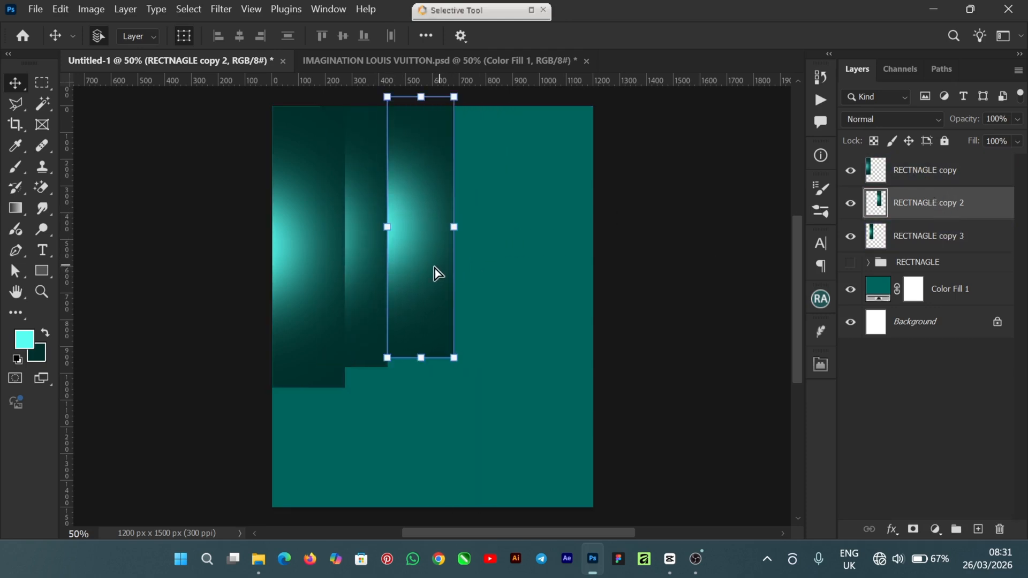
click(358, 259)
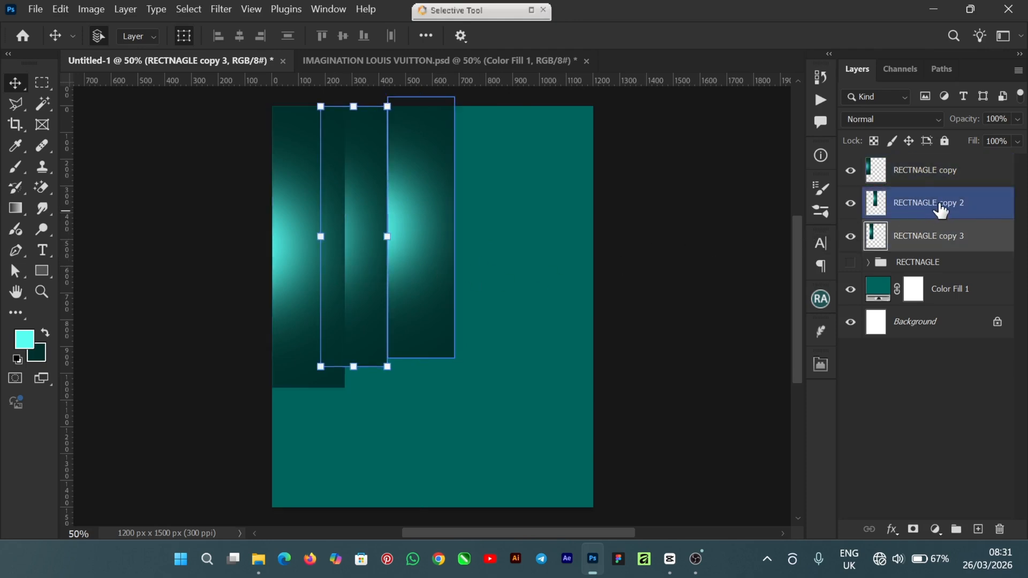
drag(941, 209, 940, 248)
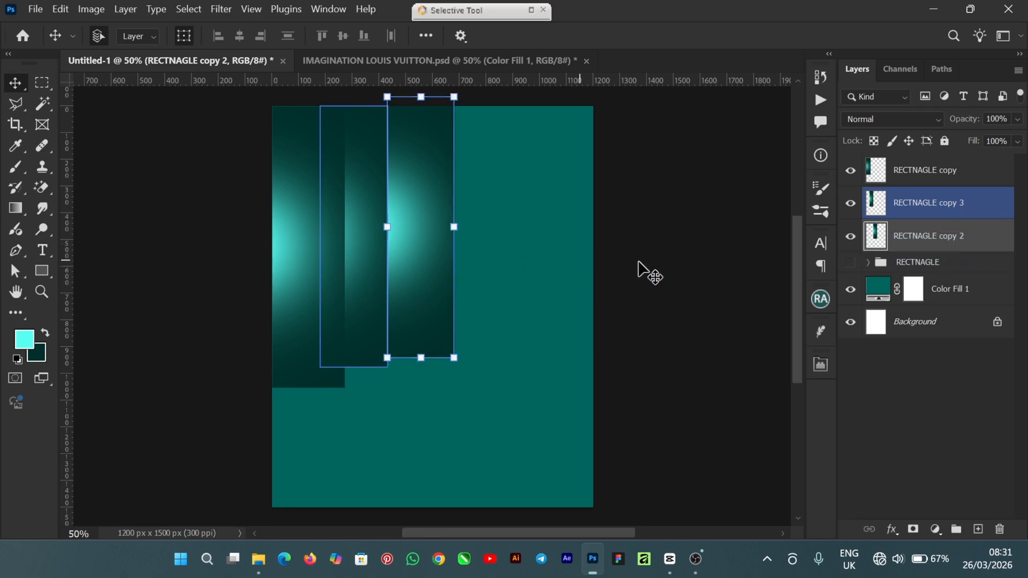
click(711, 267)
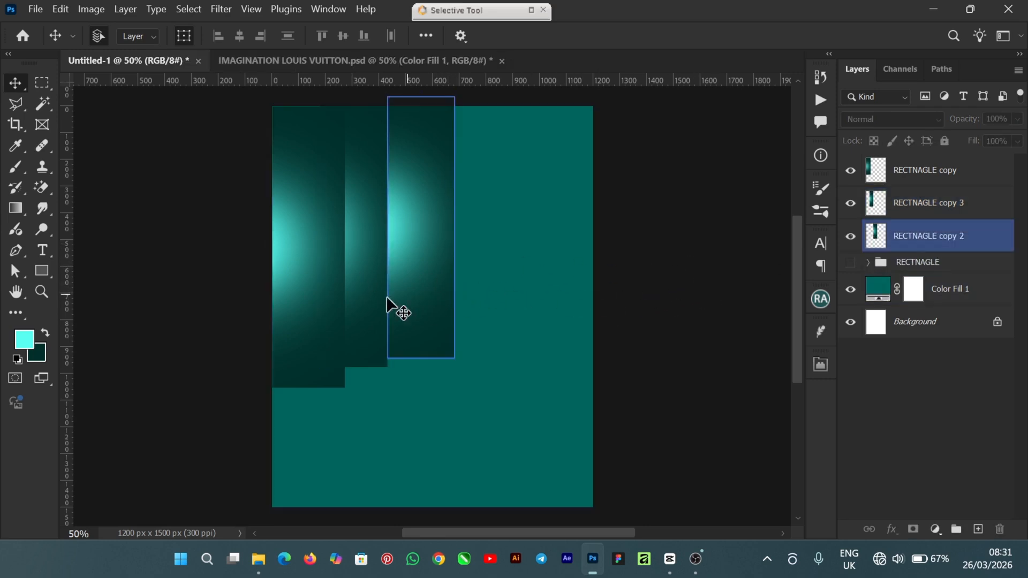
Shift all three panels left so they overlap closely, raising the third panel to form evenly stepped bottom edges
drag(287, 293, 293, 291)
shift+click(368, 287)
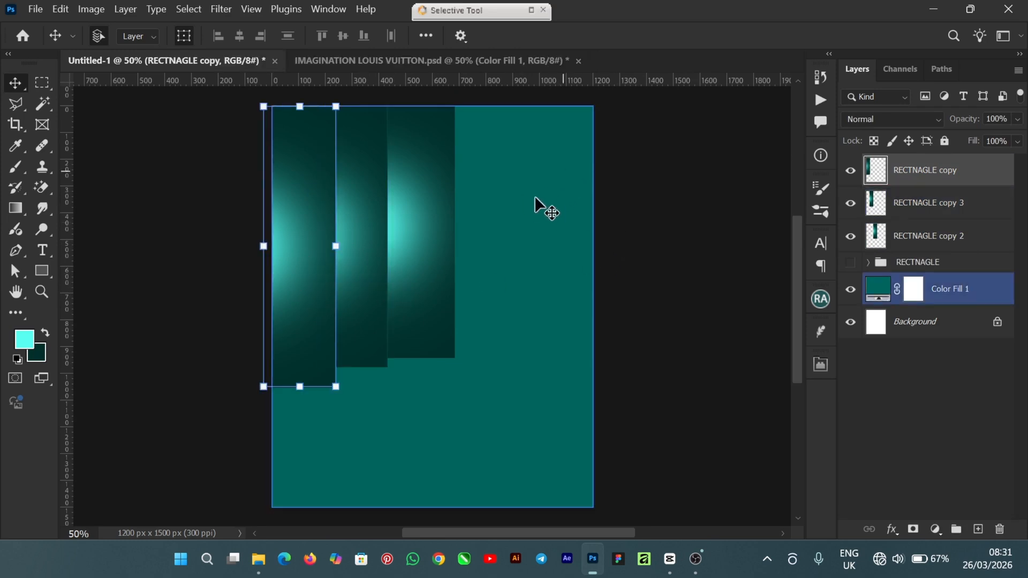
drag(376, 277, 355, 278)
click(425, 271)
drag(423, 271, 378, 262)
click(682, 293)
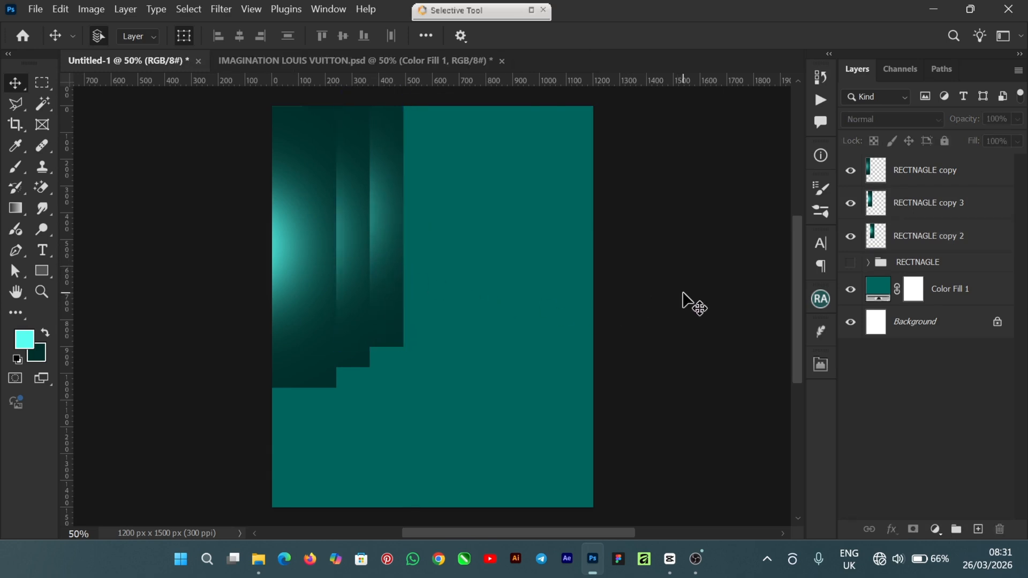
Select all three panels together and nudge them slightly right, keeping the first one just past the canvas's left edge
click(319, 275)
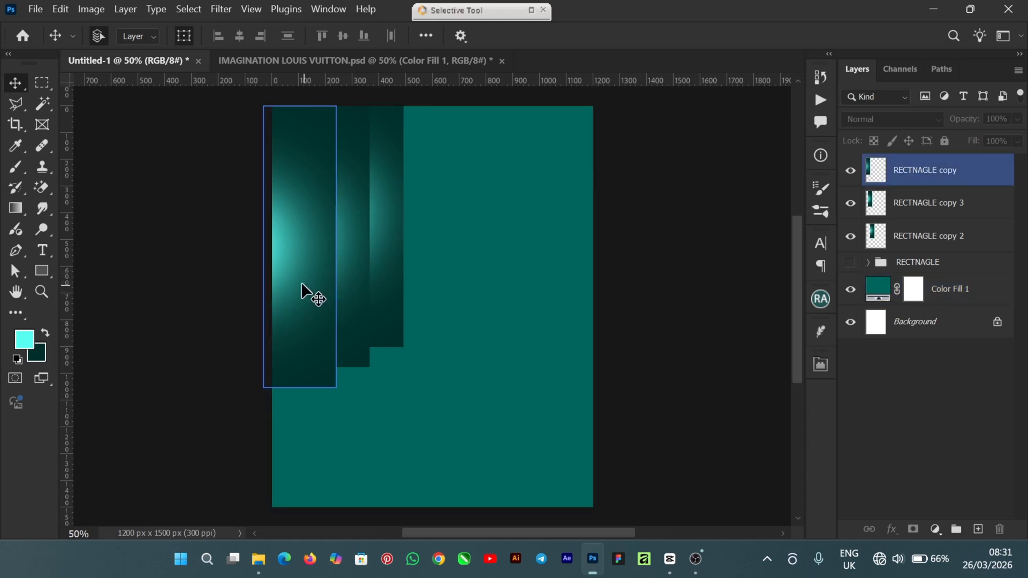
click(302, 282)
shift+click(359, 277)
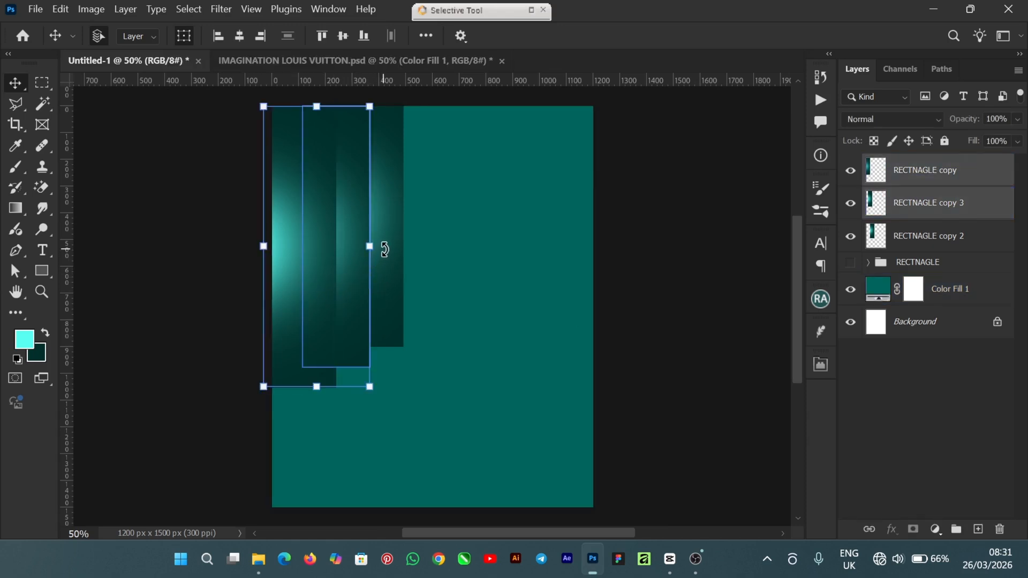
shift+click(391, 264)
mouse_move(381, 270)
mouse_down()
mouse_move(371, 273)
mouse_move(382, 275)
mouse_up()
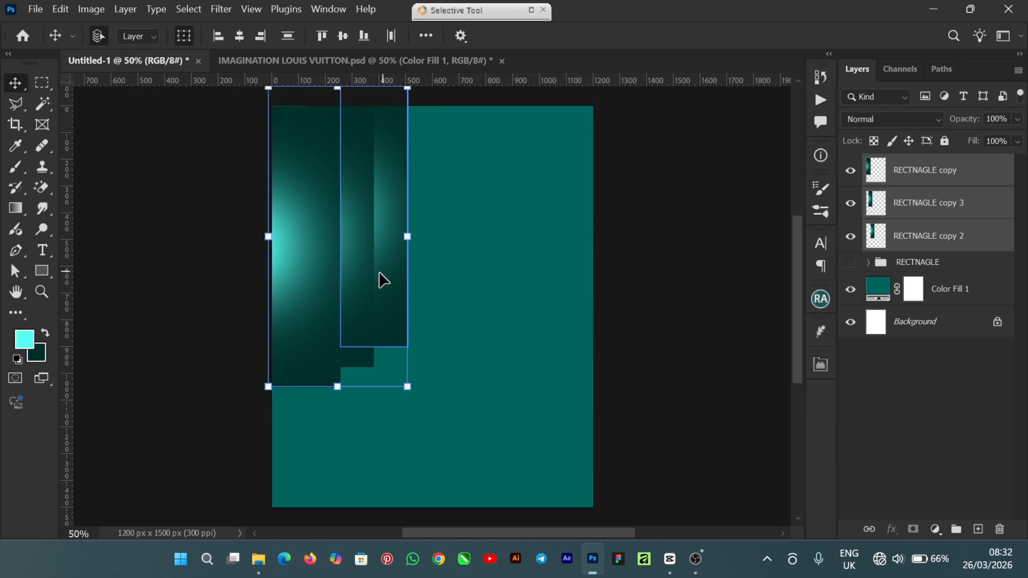
click(701, 308)
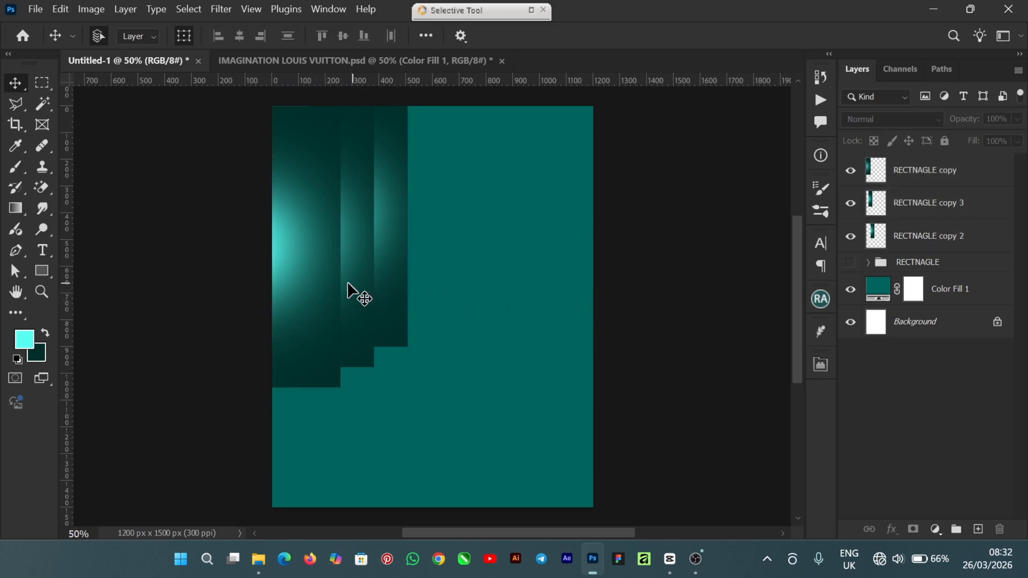
Nudge the third and second panels slightly right to widen the strips visible beyond the first panel
click(308, 275)
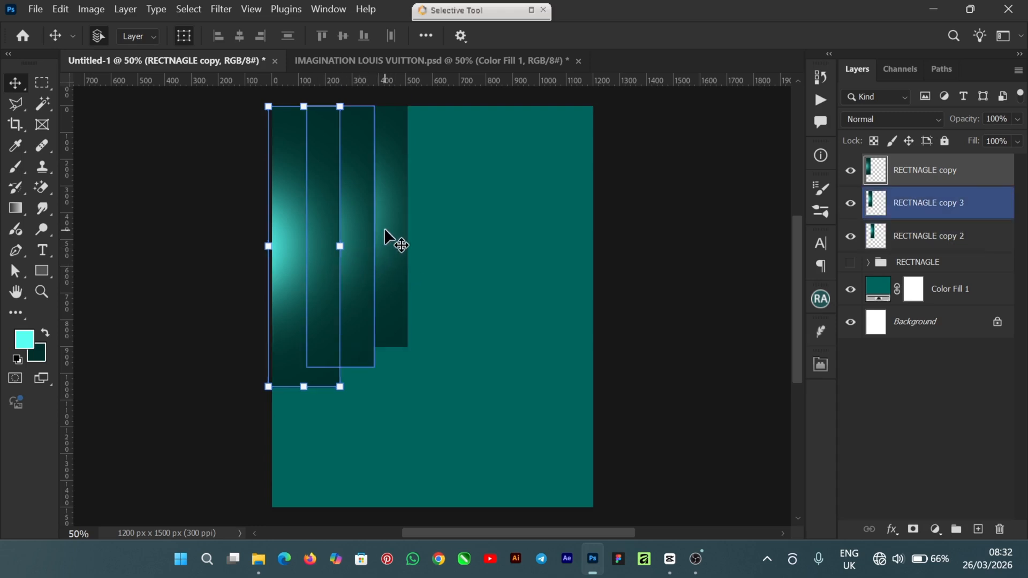
drag(384, 238, 393, 241)
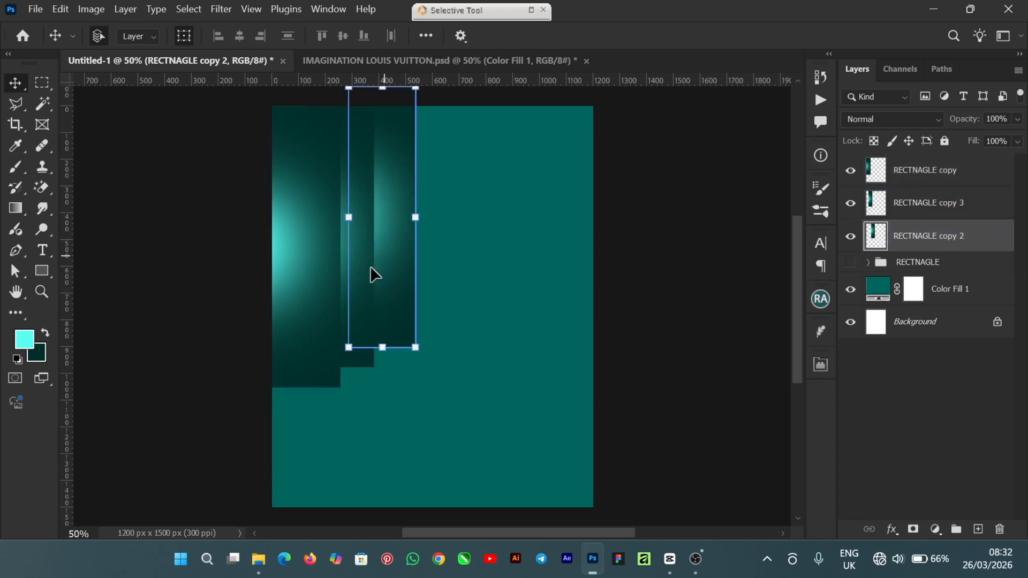
click(319, 359)
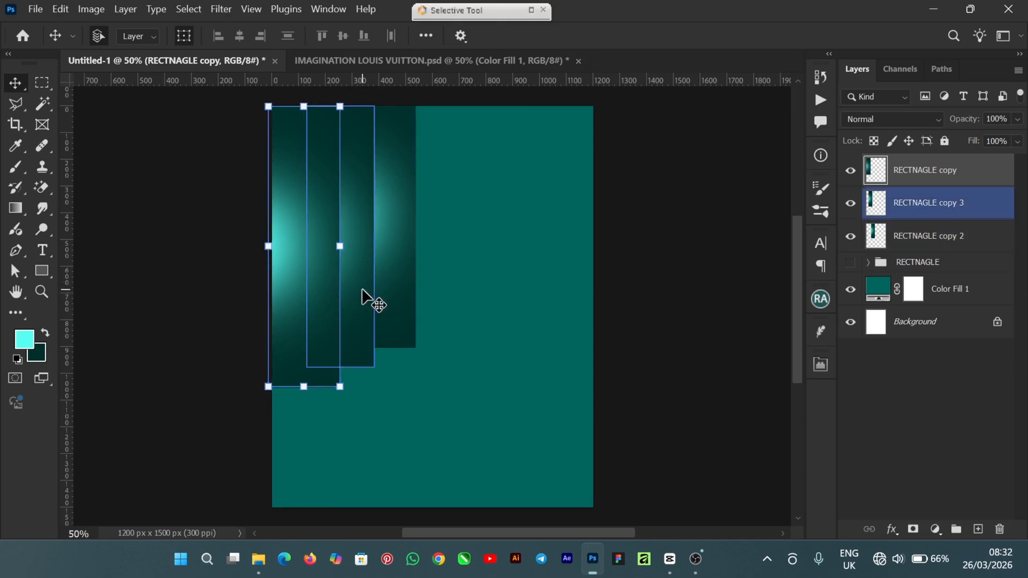
drag(362, 296, 366, 293)
Duplicate the three stepped panels, flip the copies horizontally, and align them to the canvas's right edge
shift+click(410, 264)
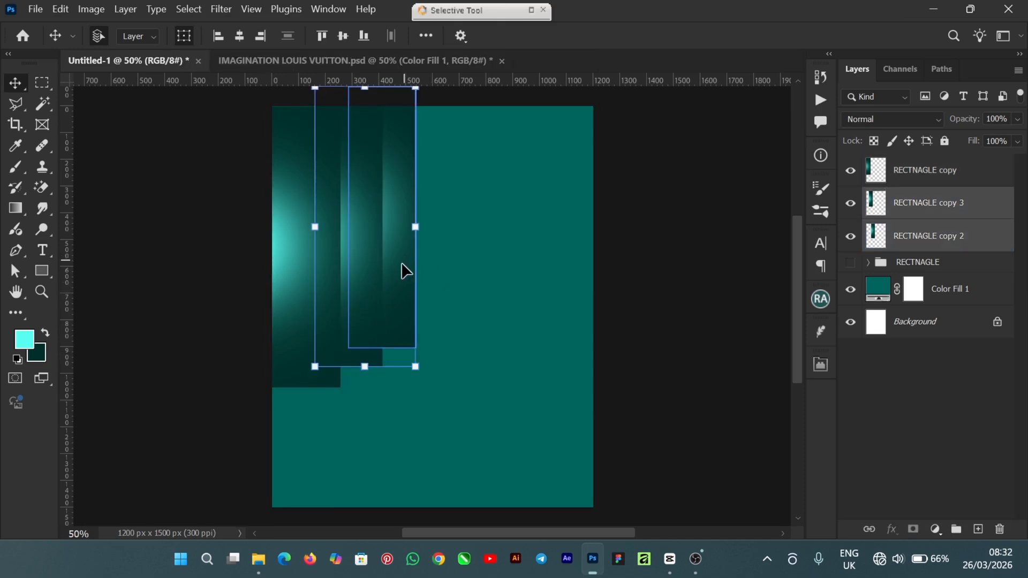
shift+click(295, 308)
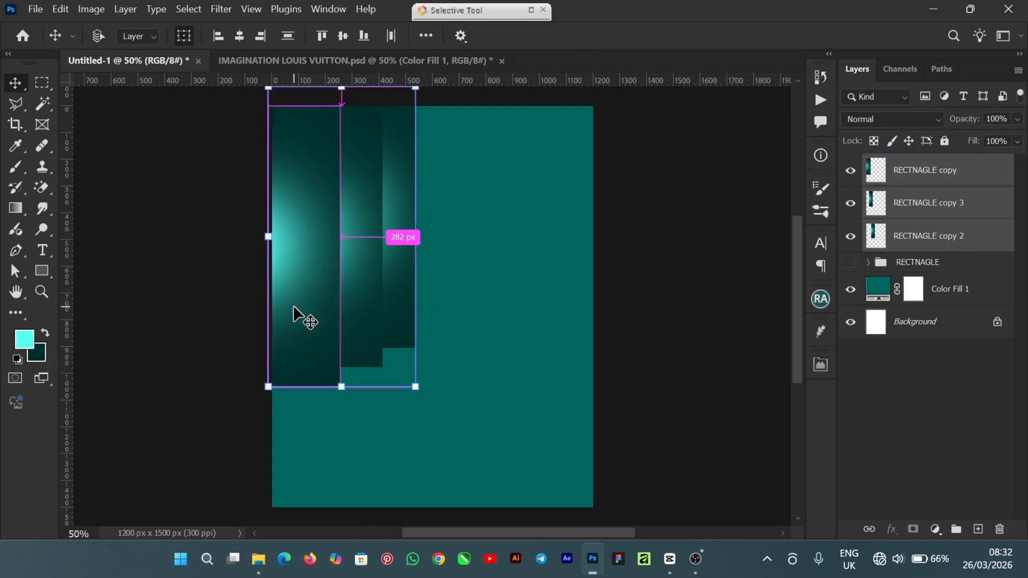
key(ctrl+j)
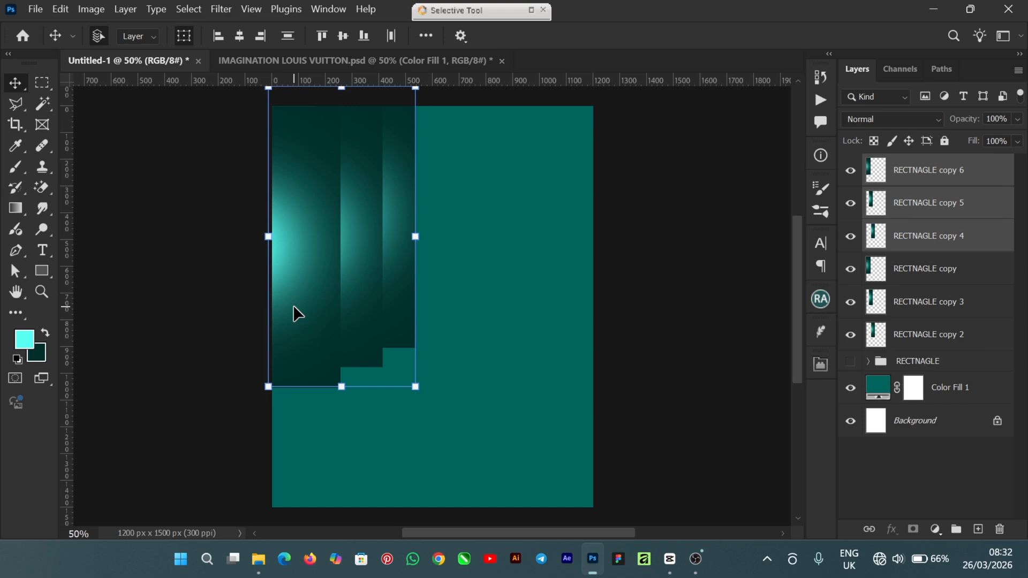
key(ctrl+t)
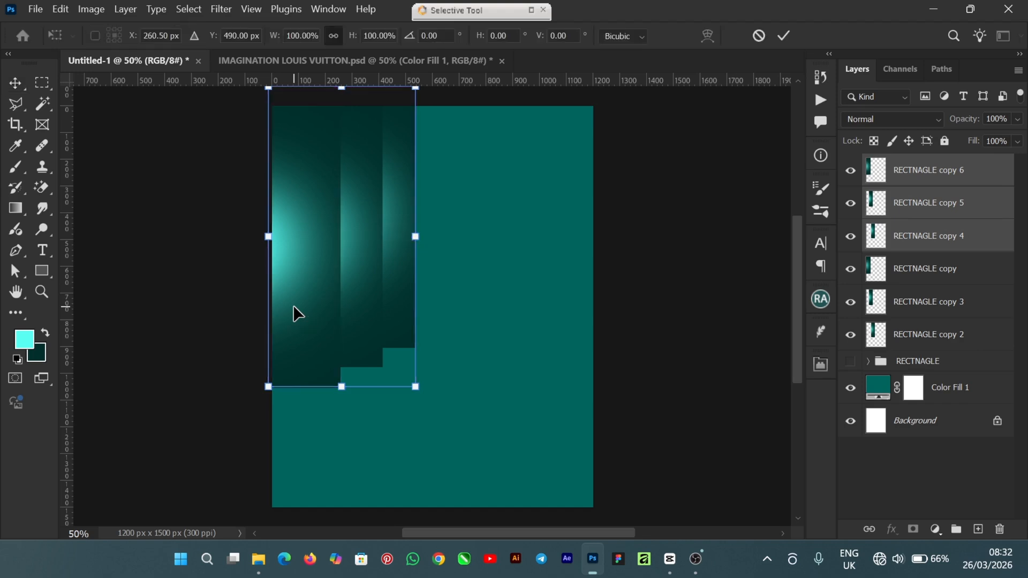
right_click(313, 304)
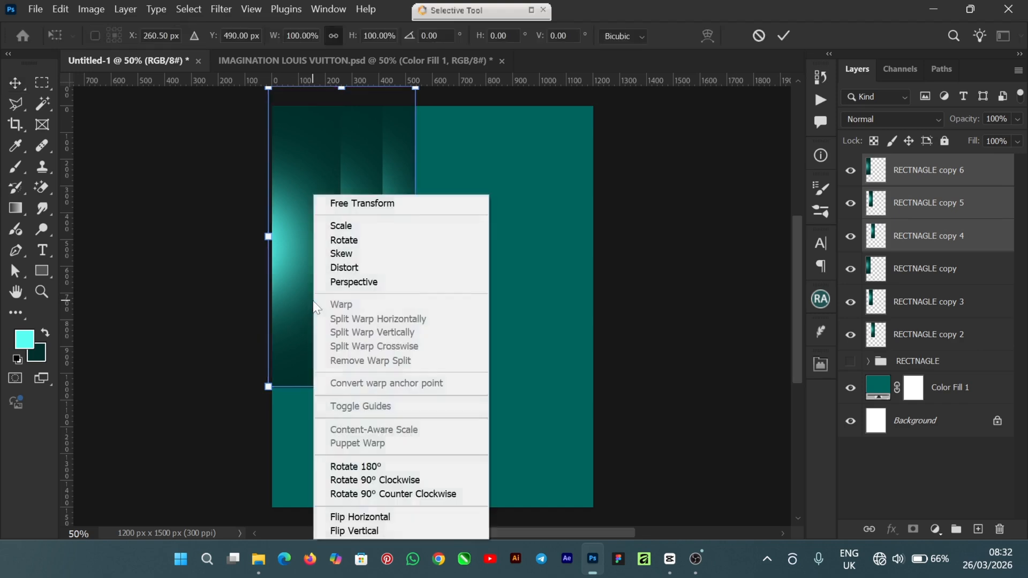
click(418, 517)
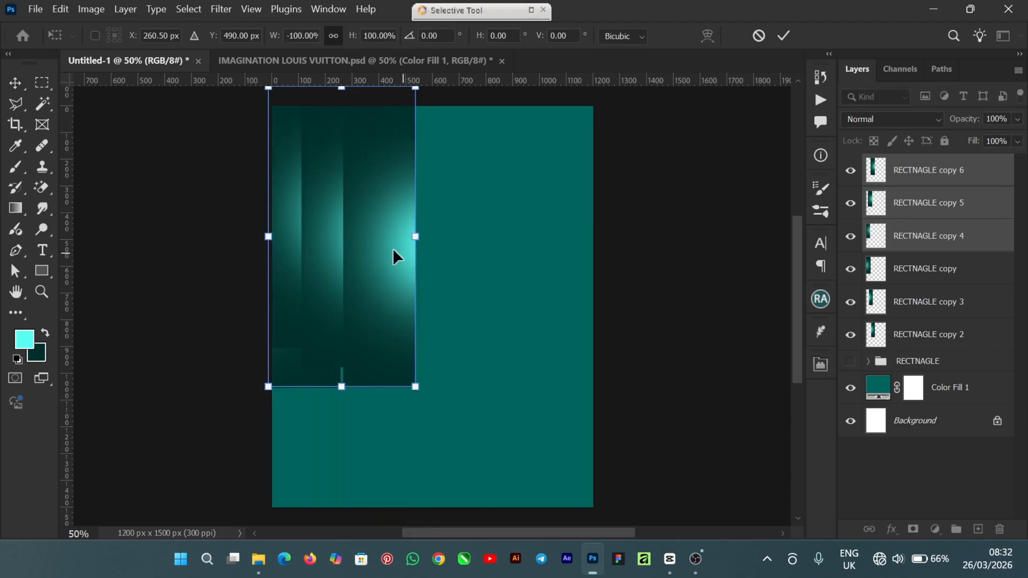
drag(371, 271, 543, 265)
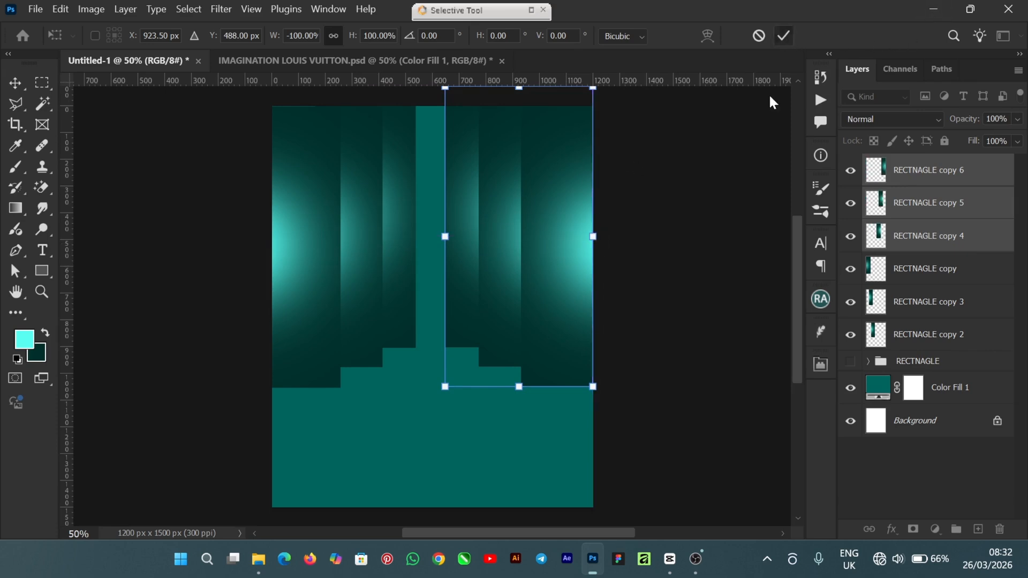
click(703, 331)
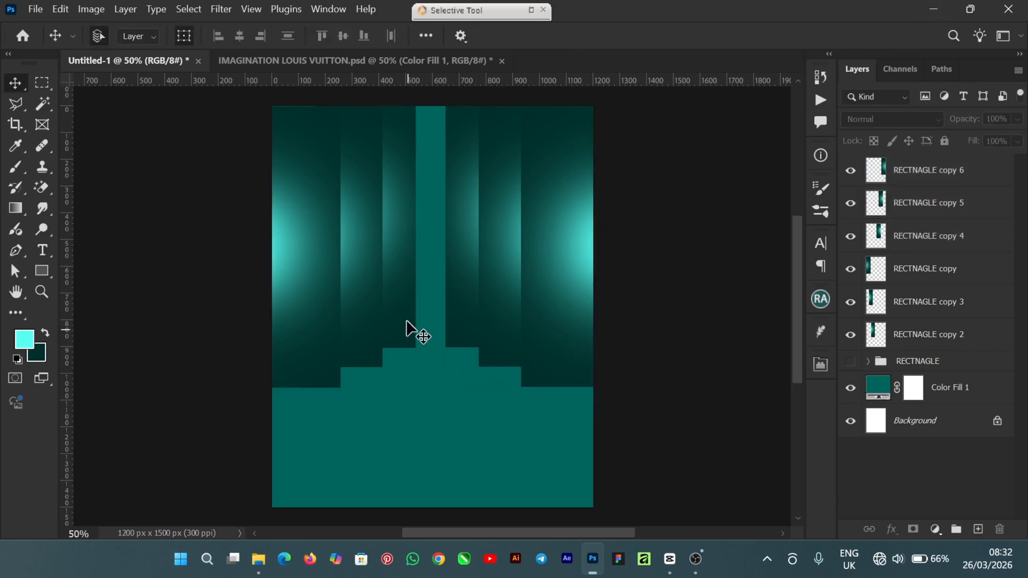
click(506, 246)
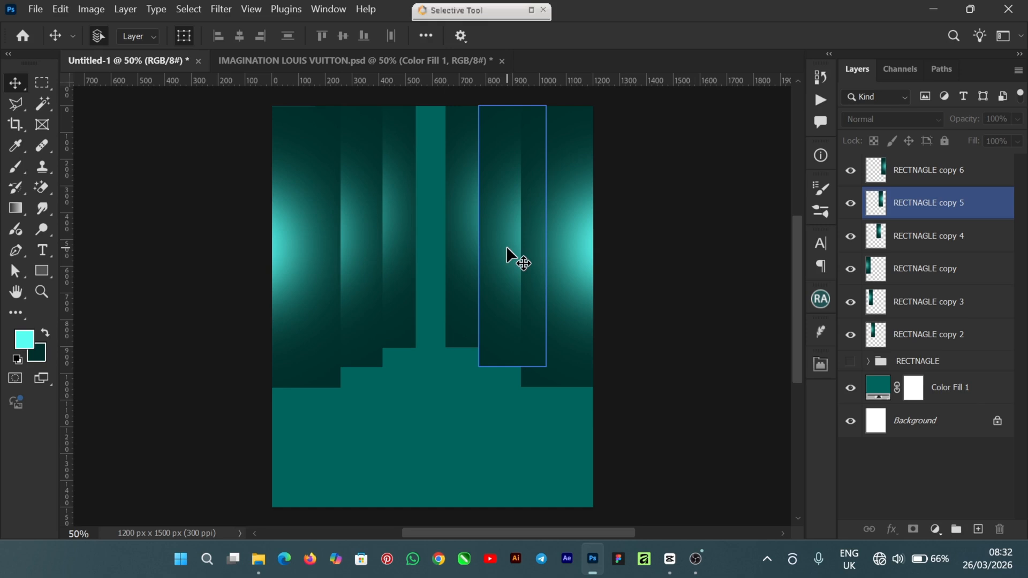
click(440, 177)
click(406, 160)
click(362, 270)
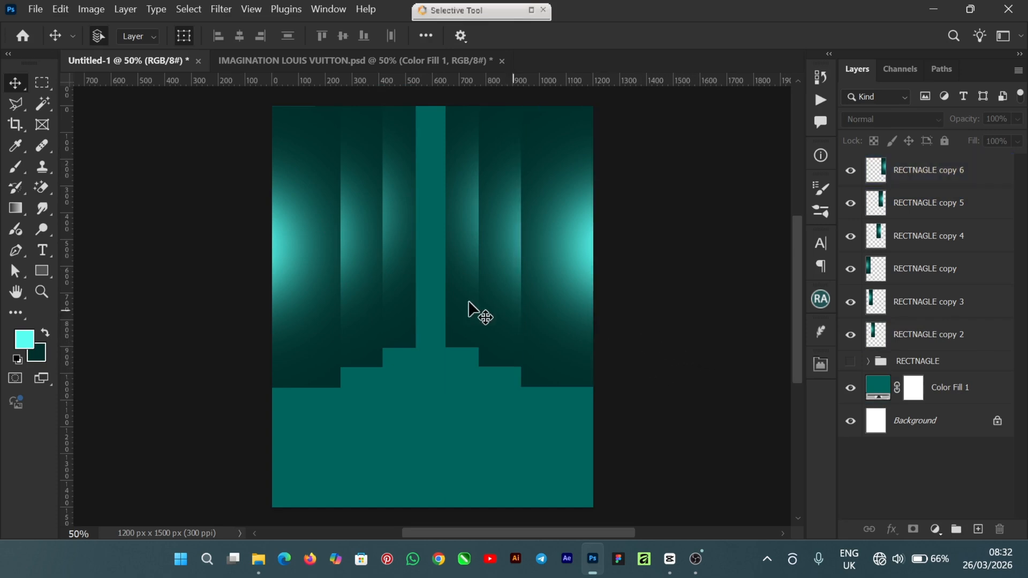
click(541, 311)
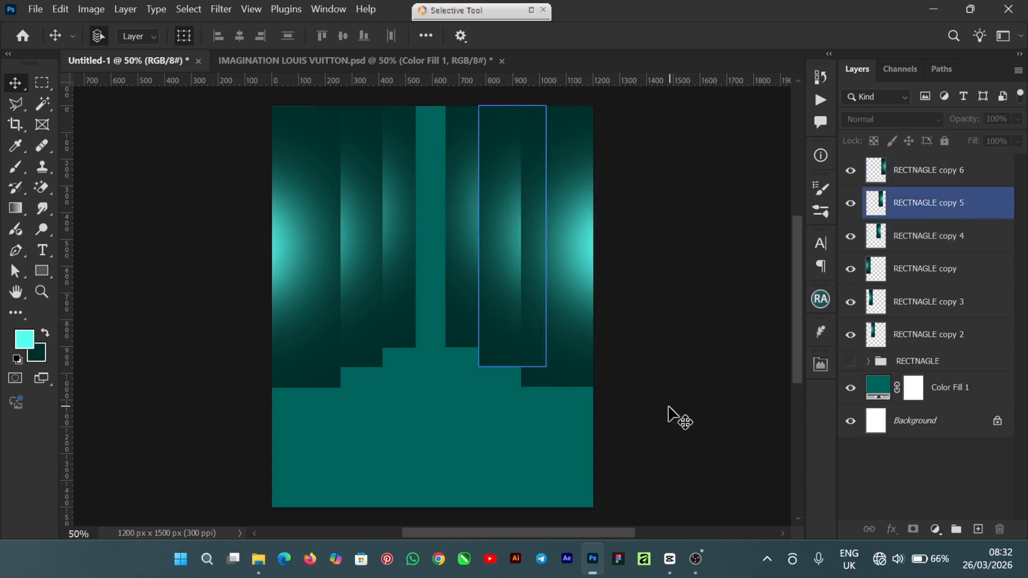
Darken the Color Fill 1 background to the teal #005953
click(455, 440)
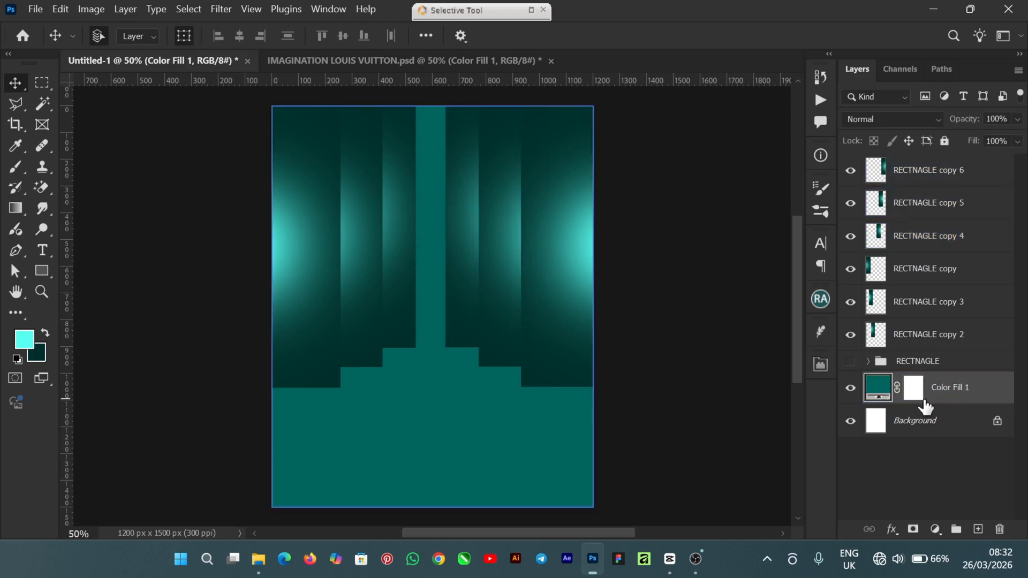
double_click(881, 387)
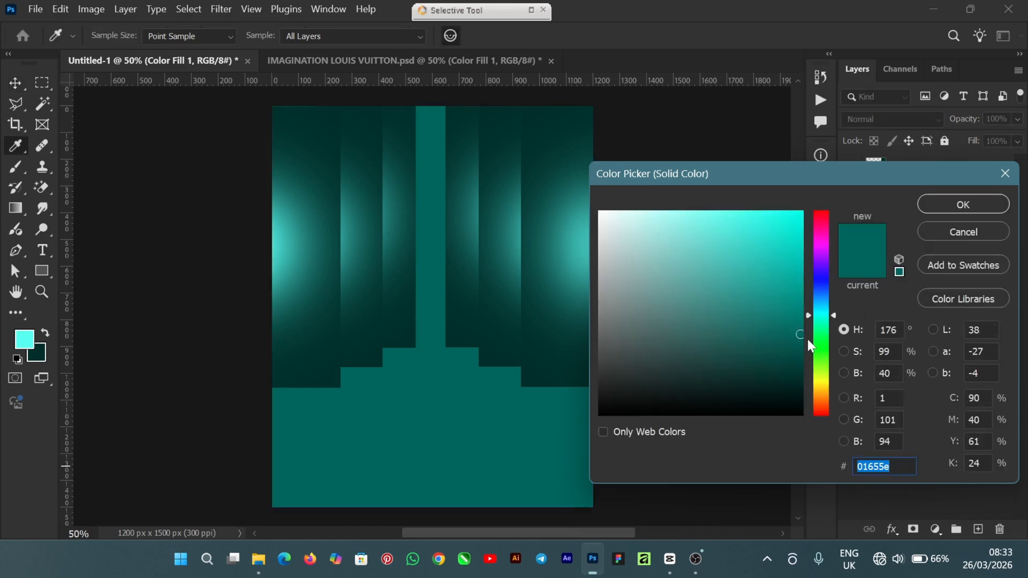
drag(806, 340, 810, 345)
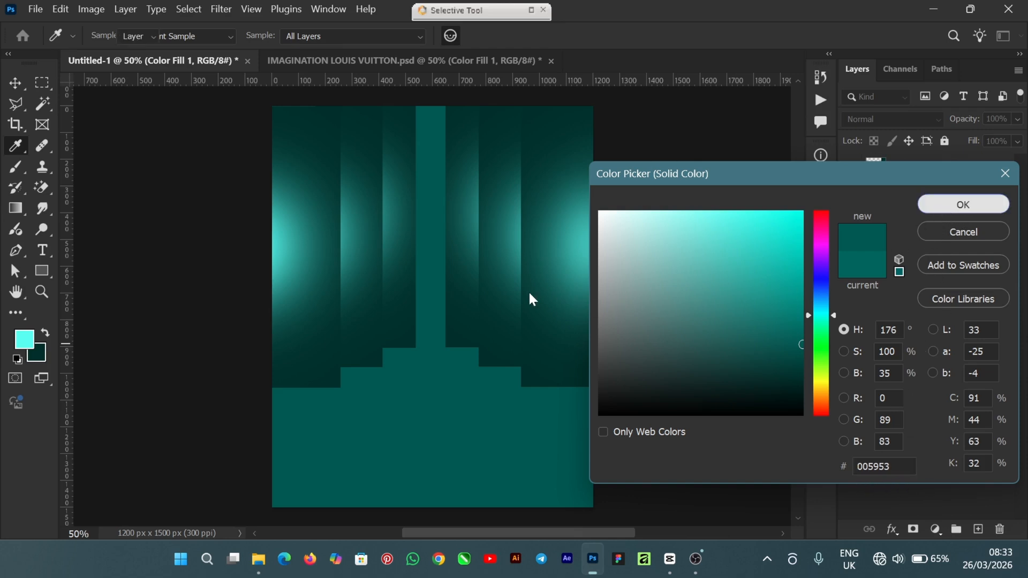
key(Return)
key(v)
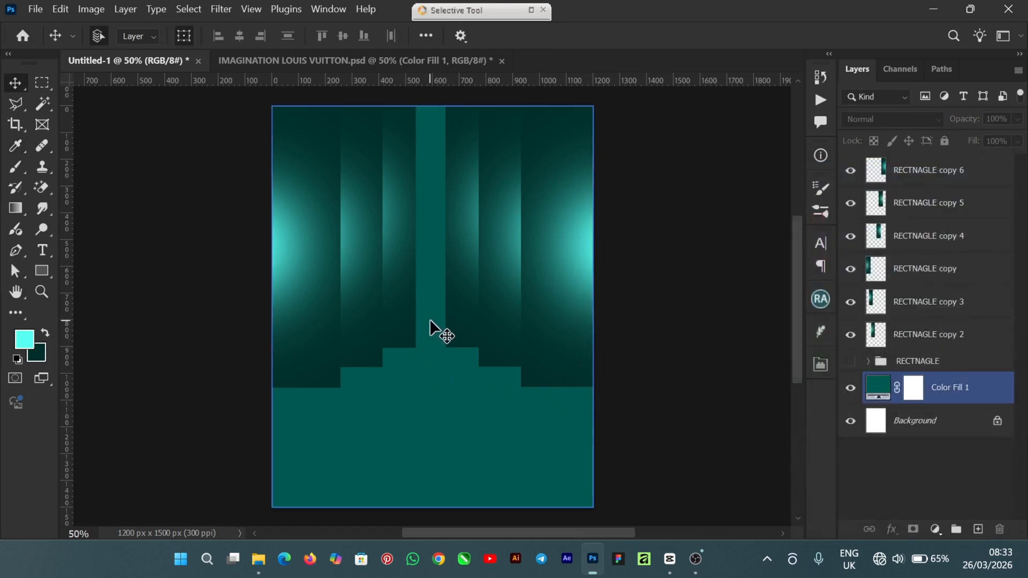
Group the three wall panels on the canvas's right half and name the group RECTANGLE 2
click(352, 243)
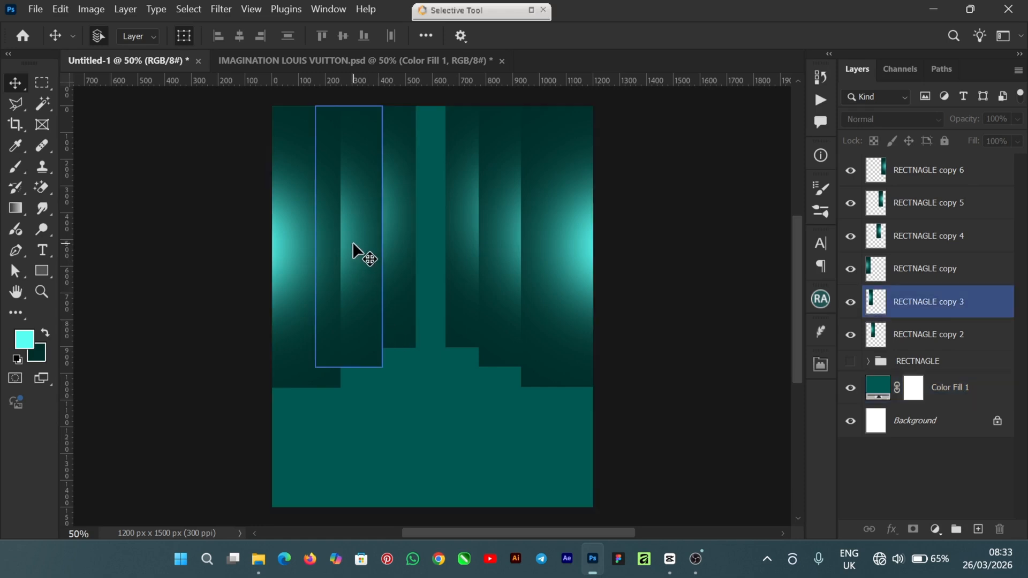
click(951, 174)
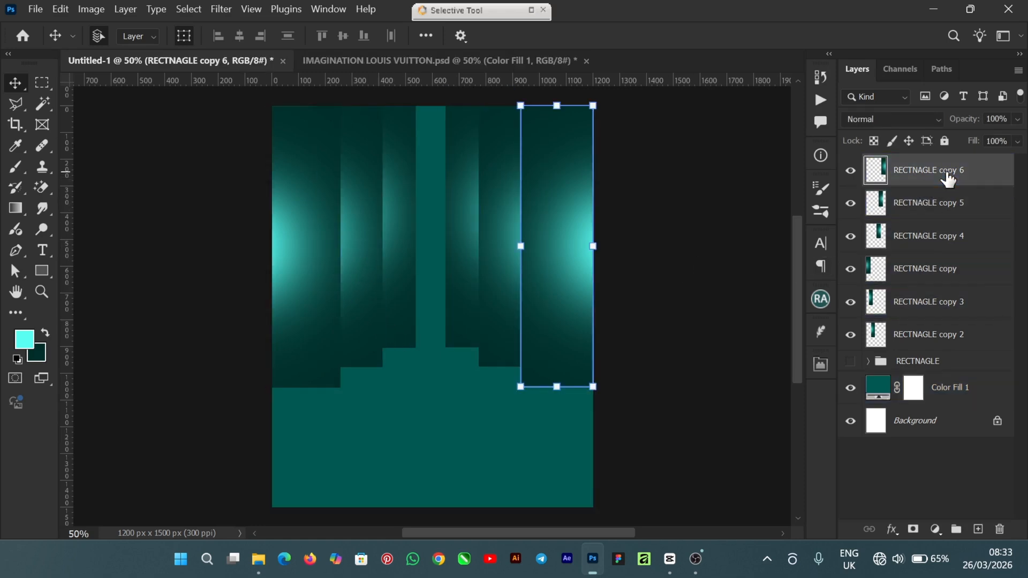
shift+click(964, 207)
shift+click(957, 235)
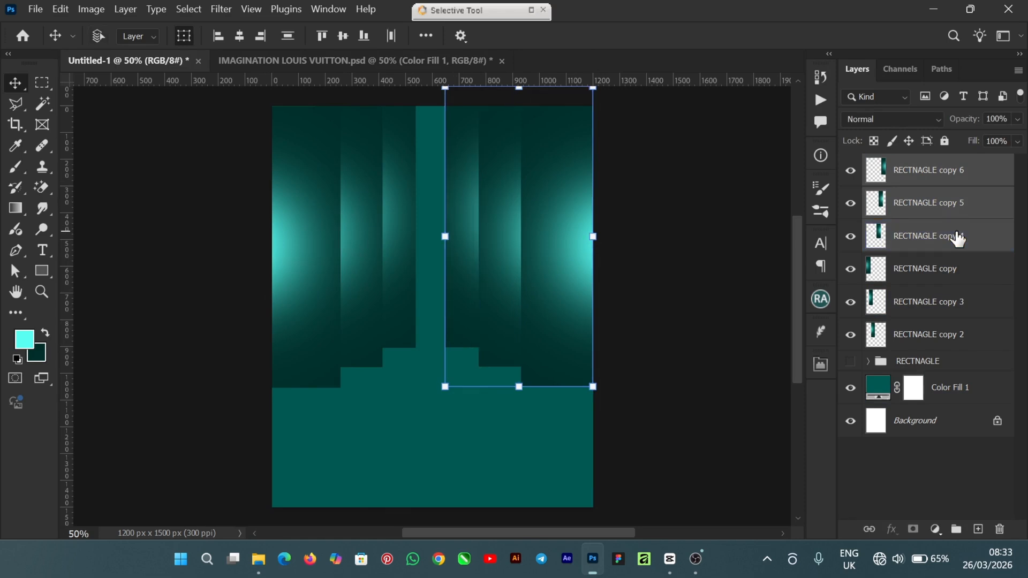
key(ctrl+g)
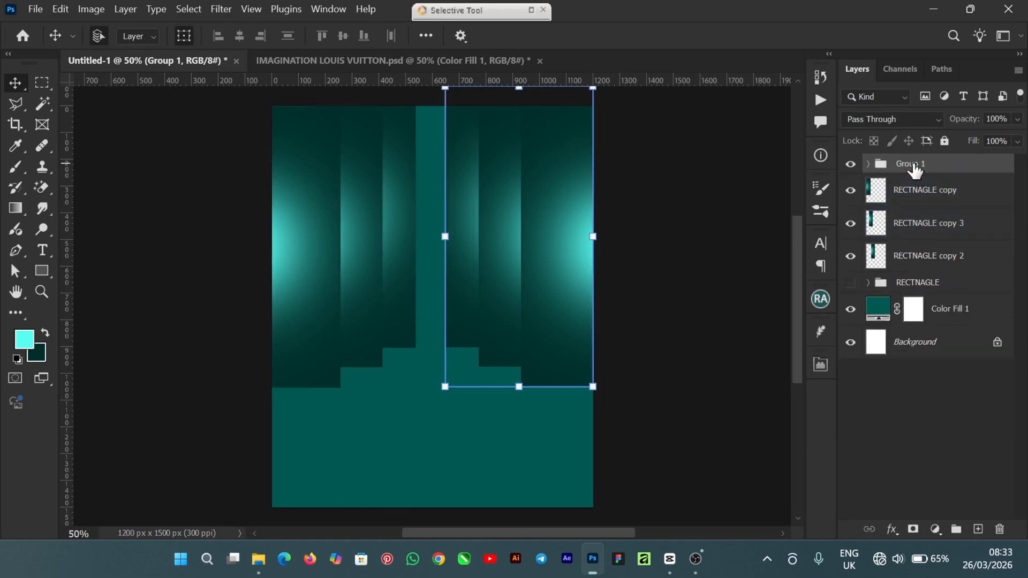
double_click(912, 165)
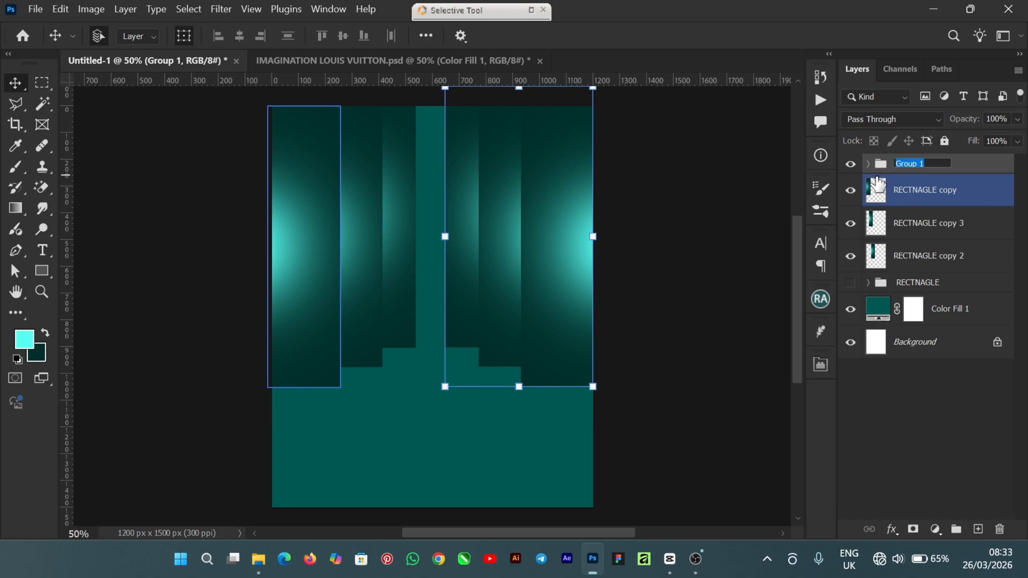
text(RECTA)
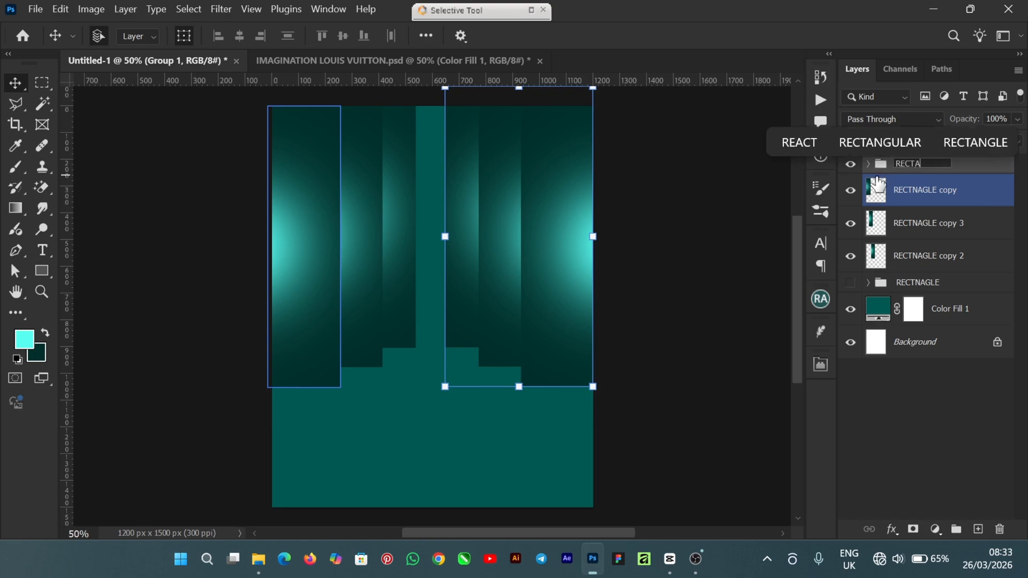
text(NGLE 2)
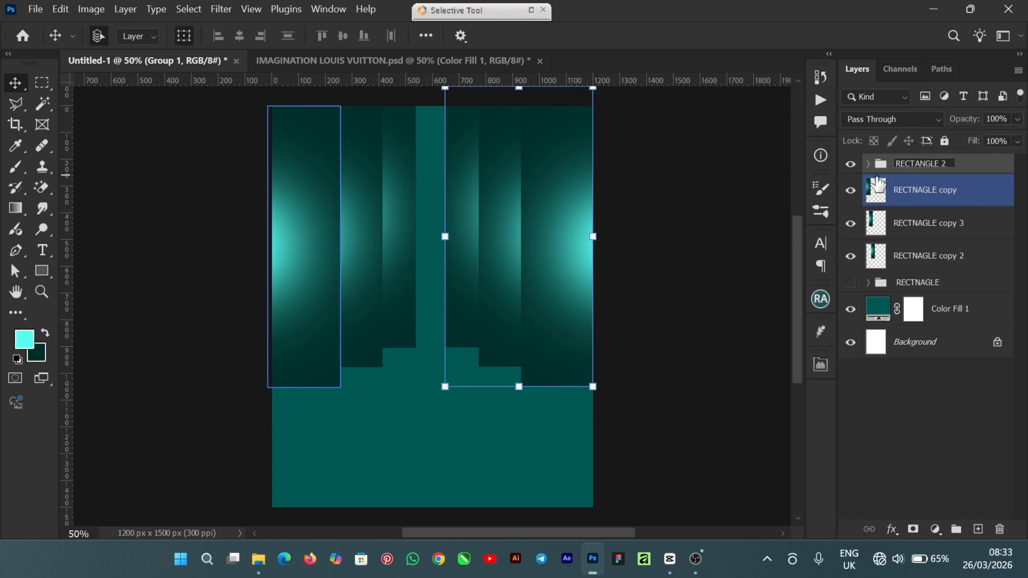
key(Return)
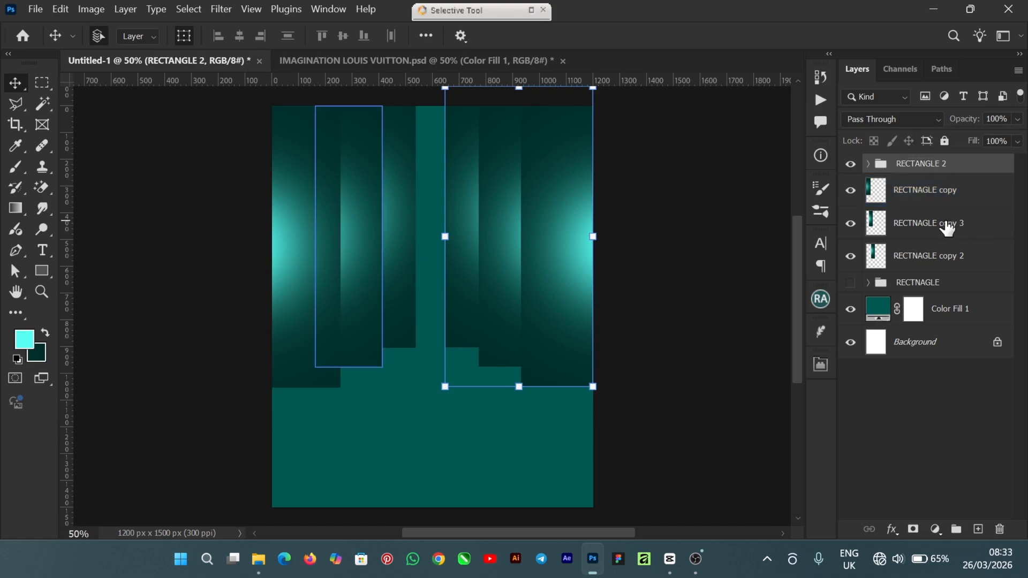
Group the three wall panels on the canvas's left half and name the group RECTANGLE 1
click(971, 200)
shift+click(964, 228)
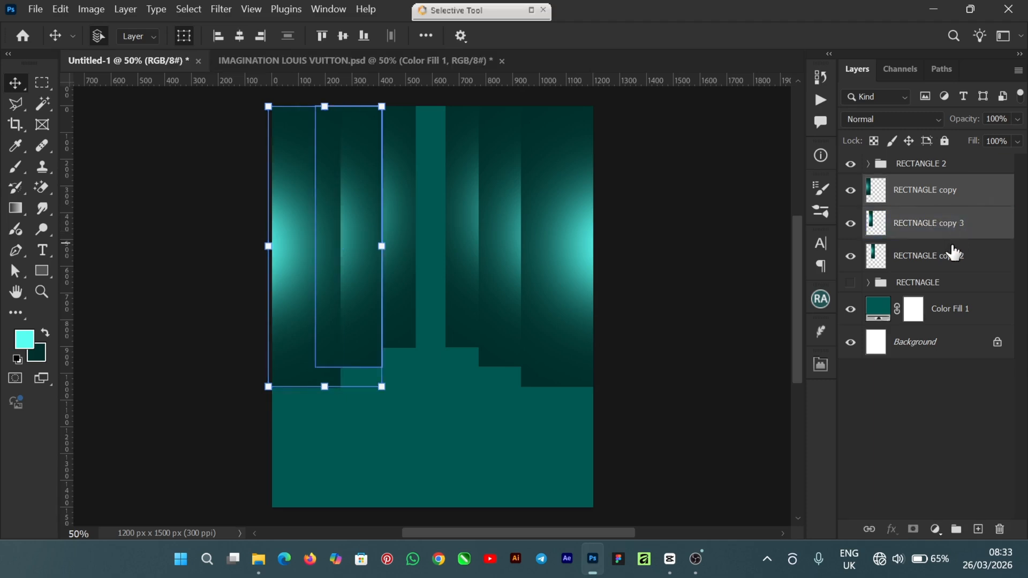
shift+click(963, 257)
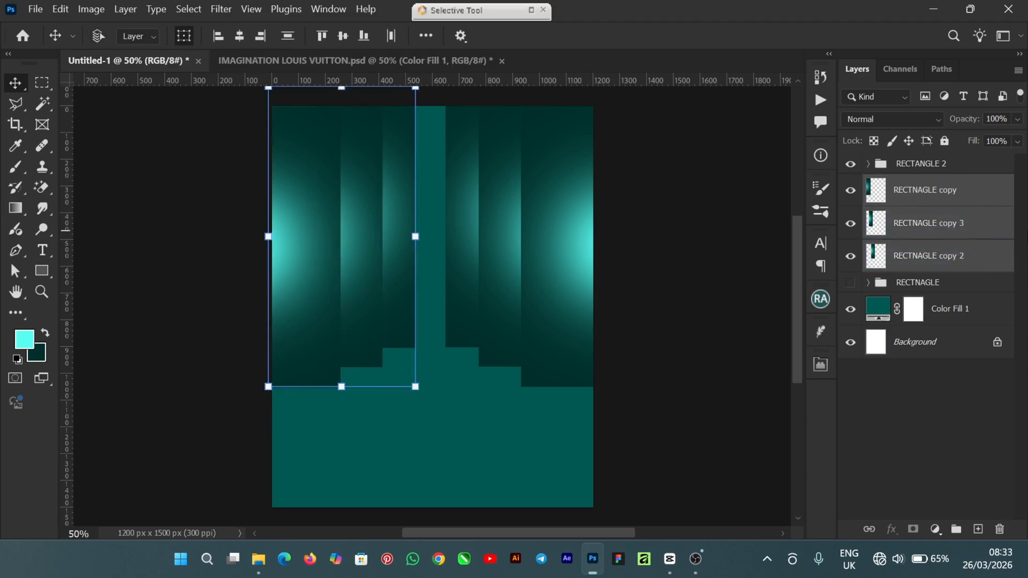
key(ctrl+g)
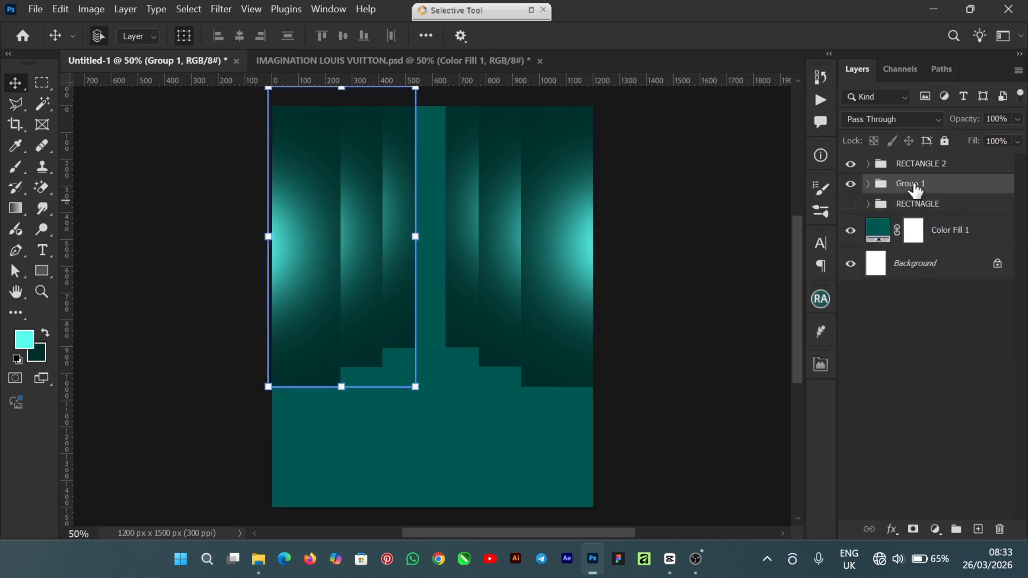
double_click(928, 183)
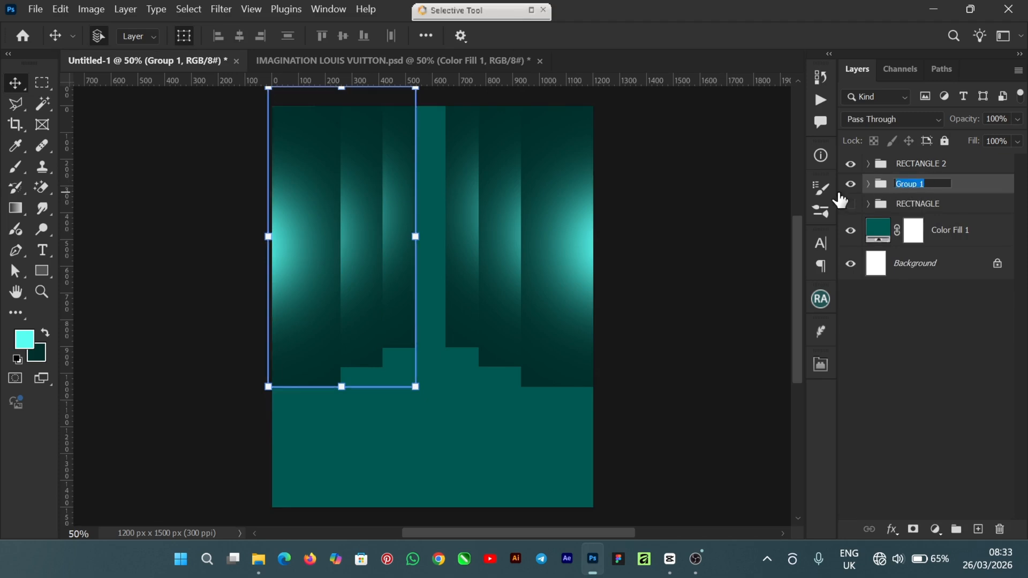
text(RECTAN)
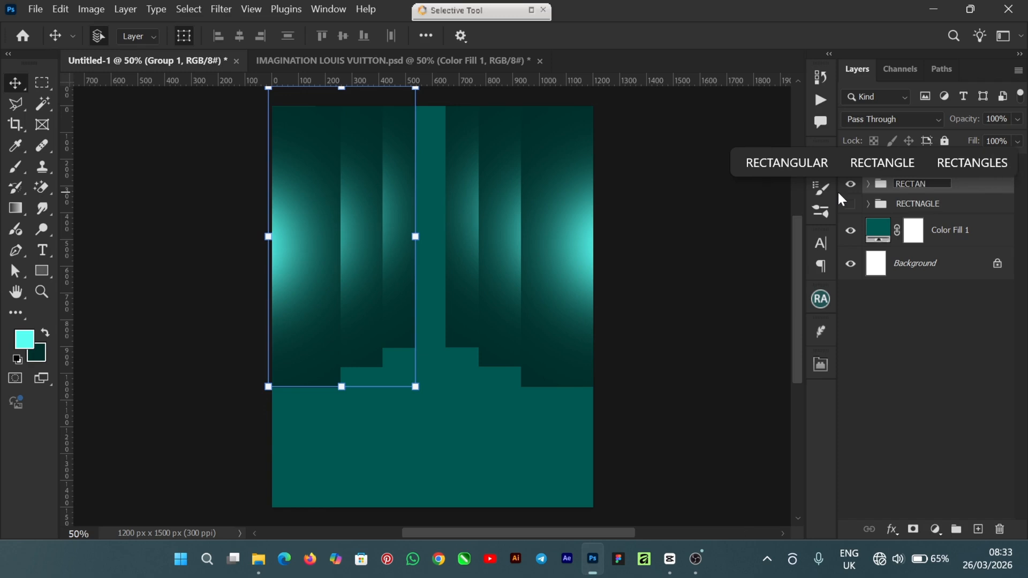
text(GLE 1)
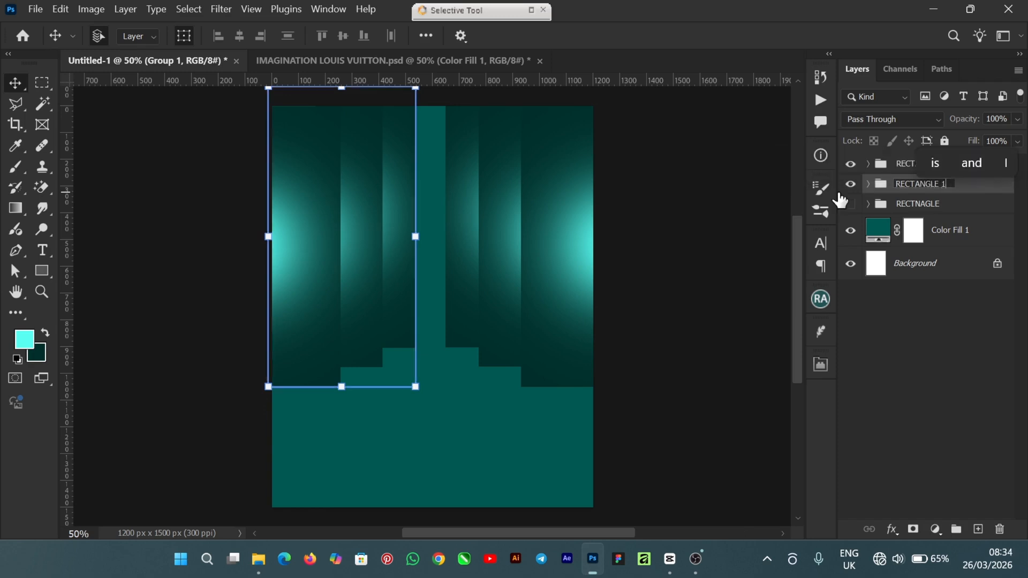
key(Return)
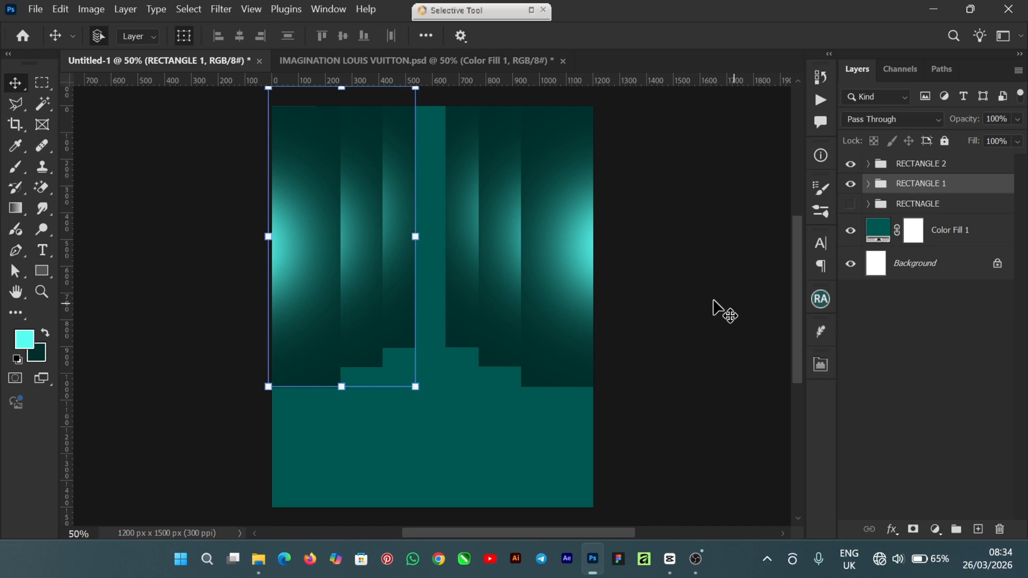
Merge the RECTANGLE 1 group of left-hand panels into a single layer
click(301, 294)
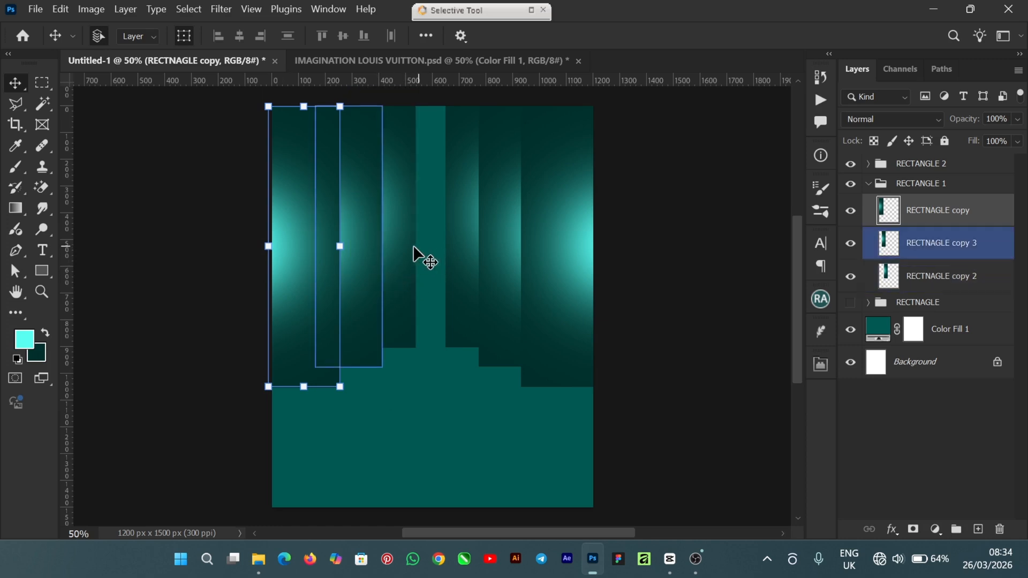
shift+click(361, 273)
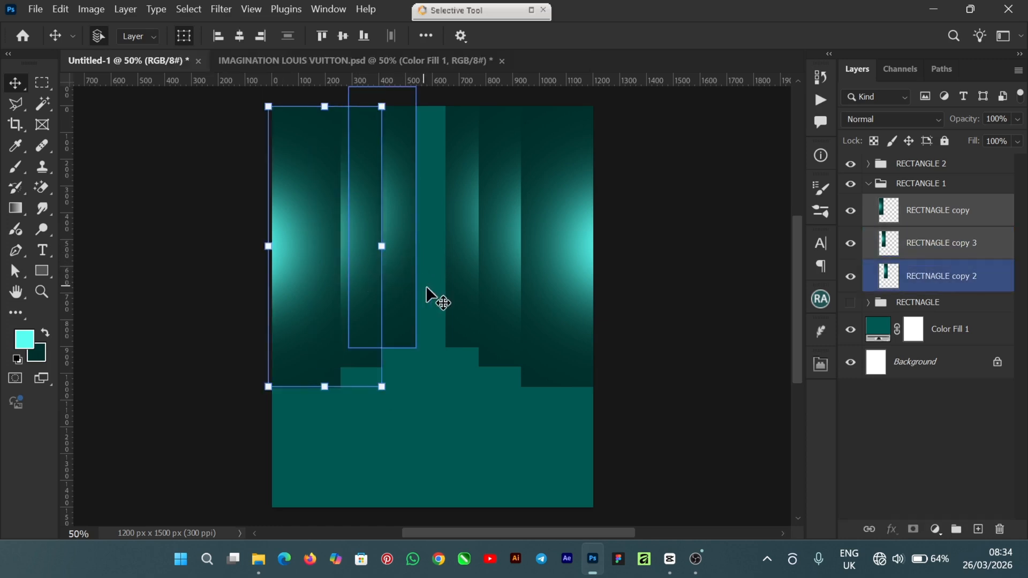
shift+click(406, 292)
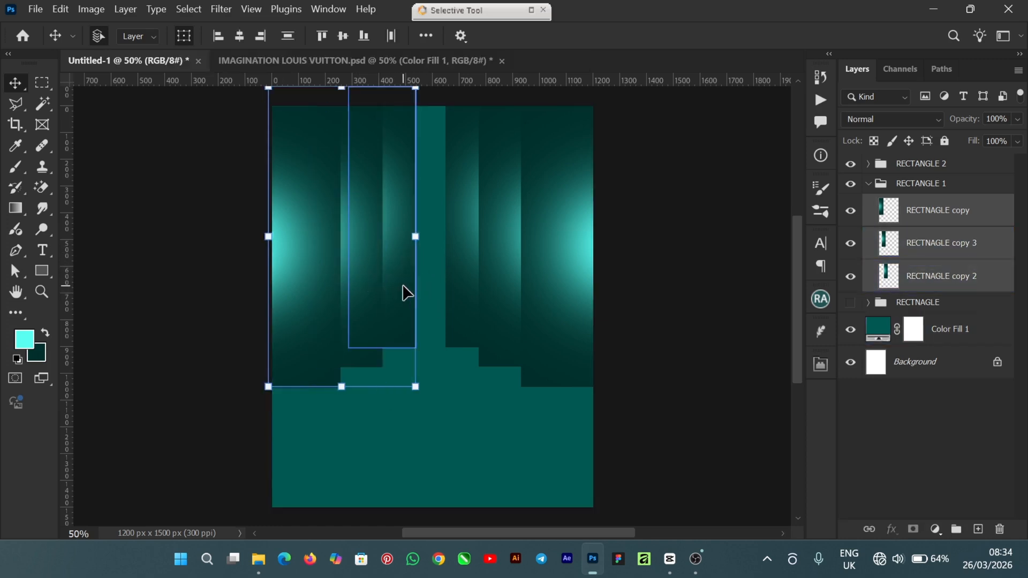
click(878, 185)
click(868, 184)
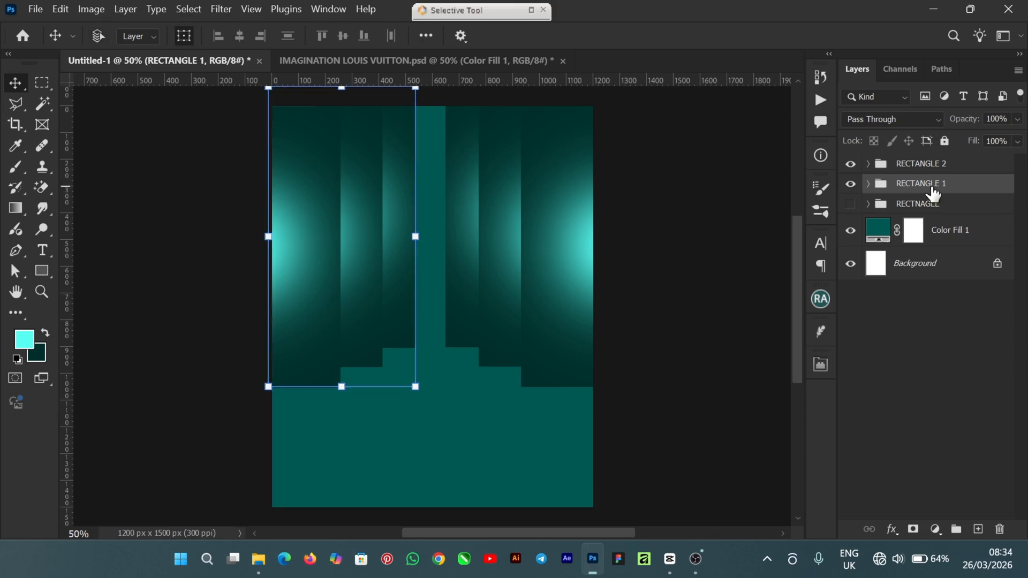
key(ctrl+e)
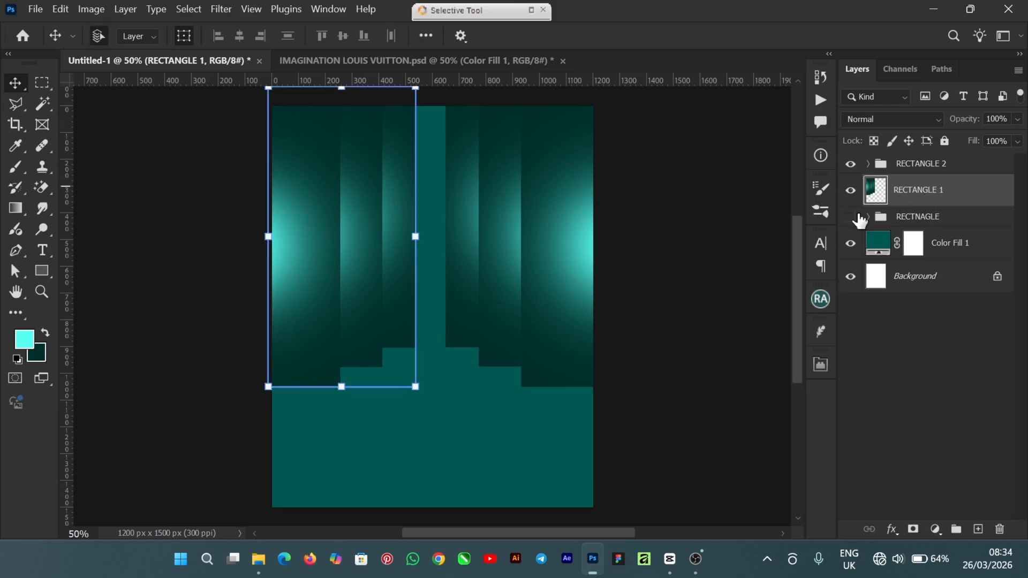
Duplicate the RECTANGLE 2 group as a backup, then hide the original and place it beneath the RECTANGLE 1 layer
click(942, 164)
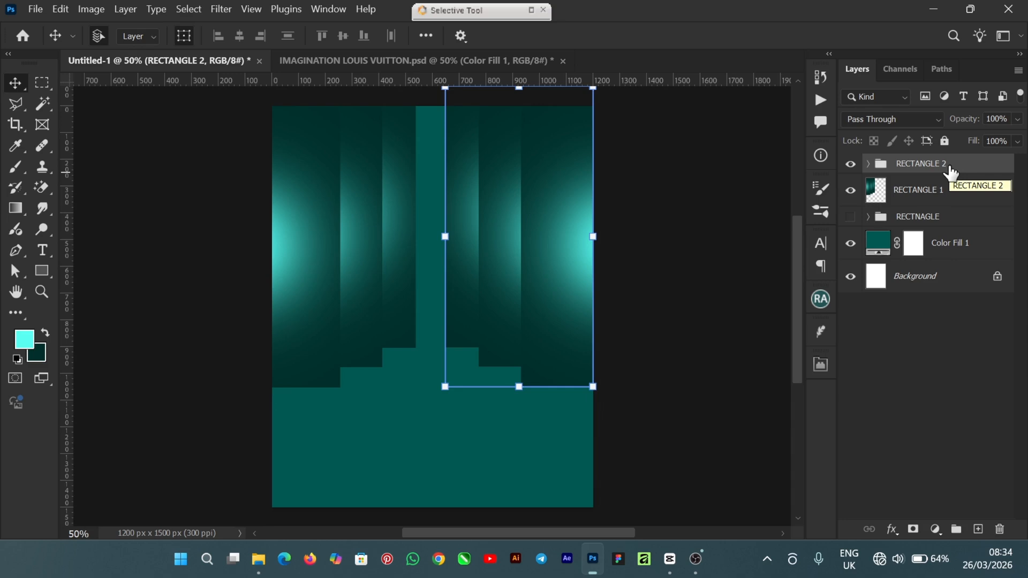
key(ctrl+j)
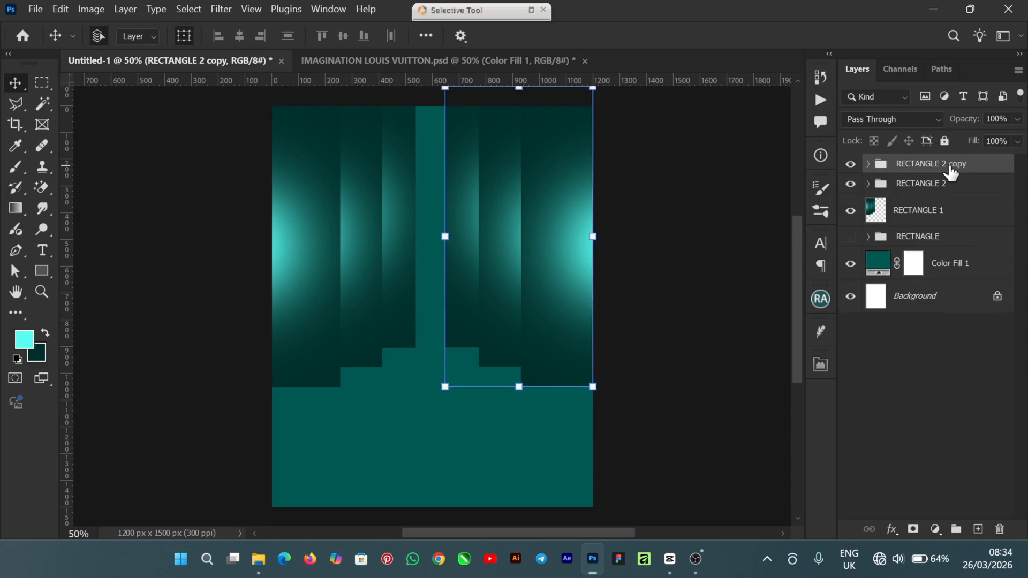
drag(908, 191, 929, 233)
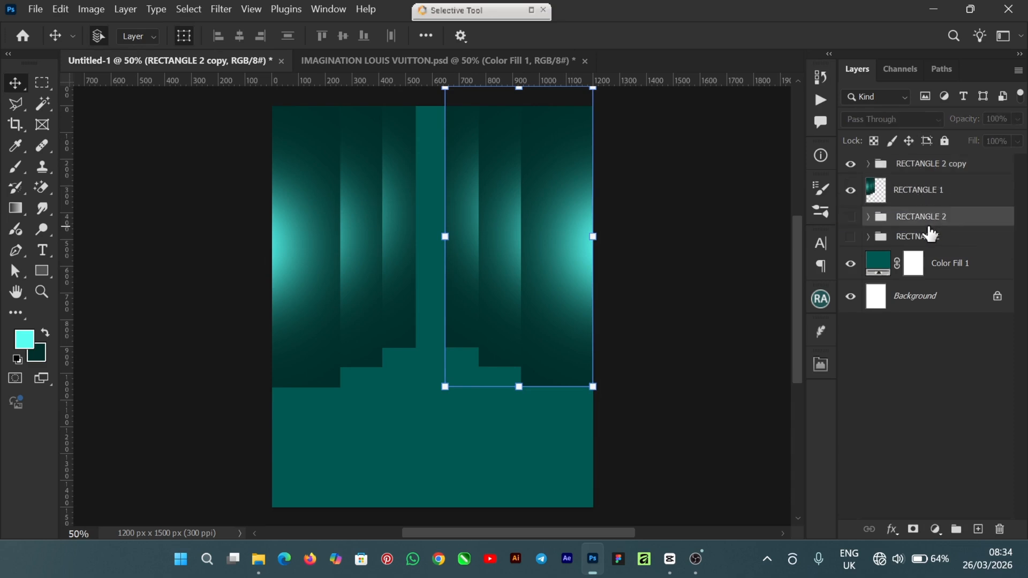
Merge the RECTANGLE 2 copy group into a single layer and deselect it on the canvas
click(901, 177)
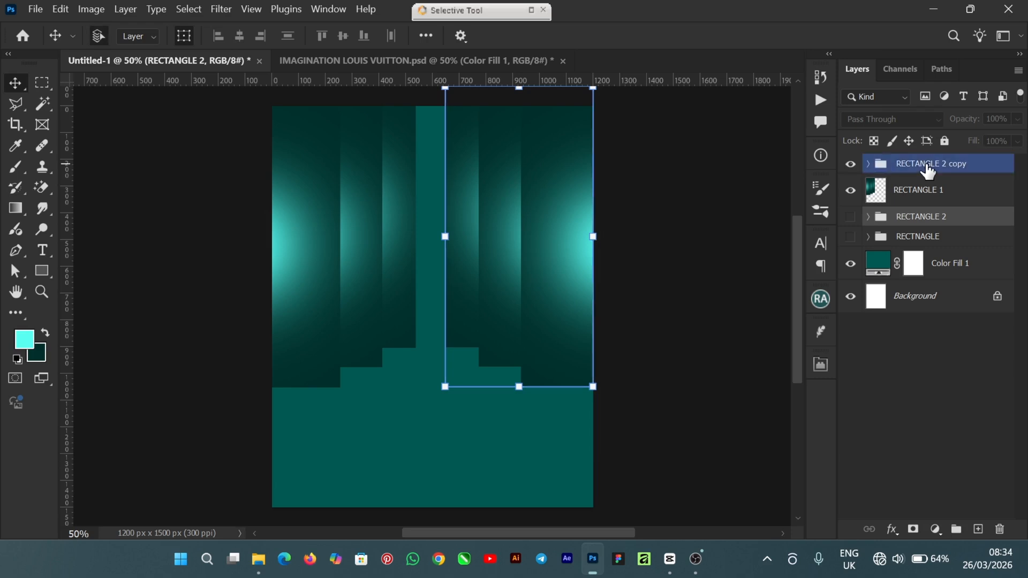
click(973, 163)
right_click(973, 162)
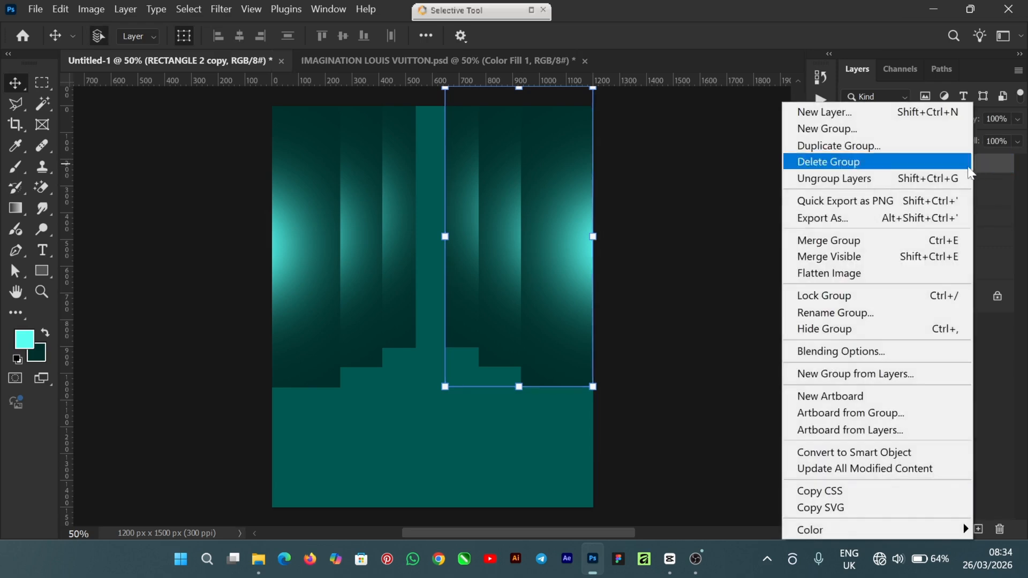
click(819, 242)
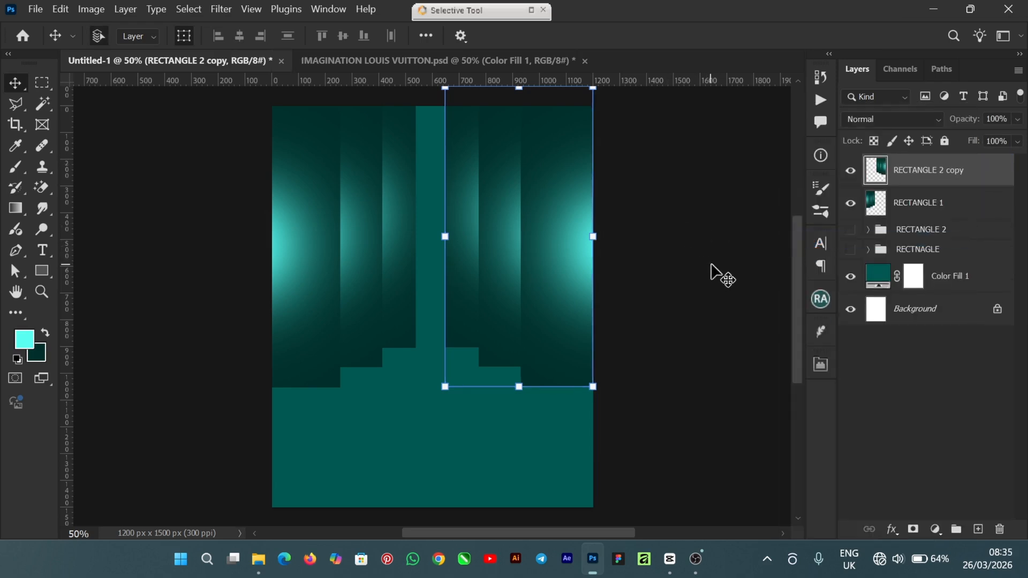
click(725, 310)
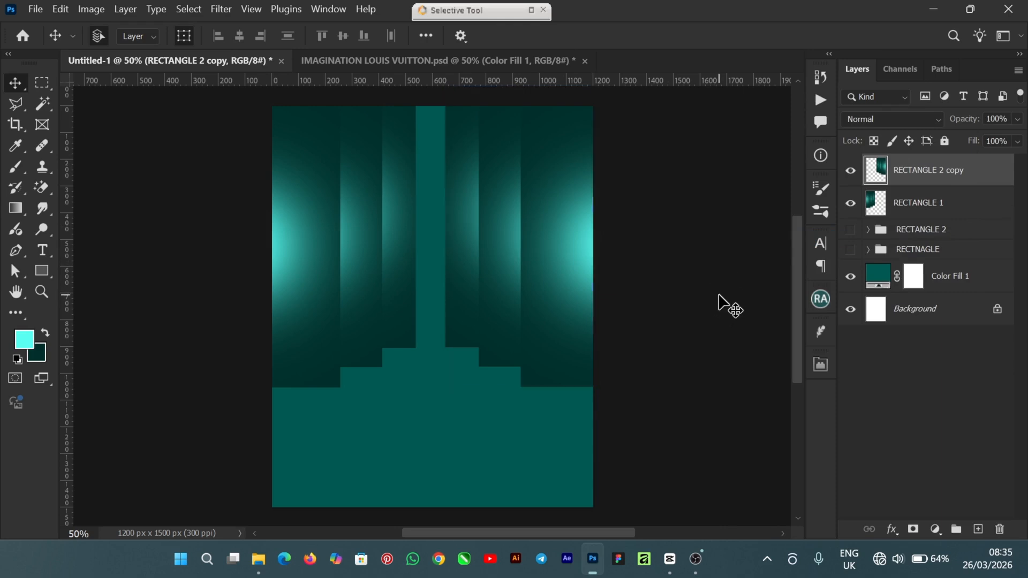
Duplicate the merged right-hand panels, rotate the copy 180°, and move it straight down to cover the canvas's lower right area
click(513, 244)
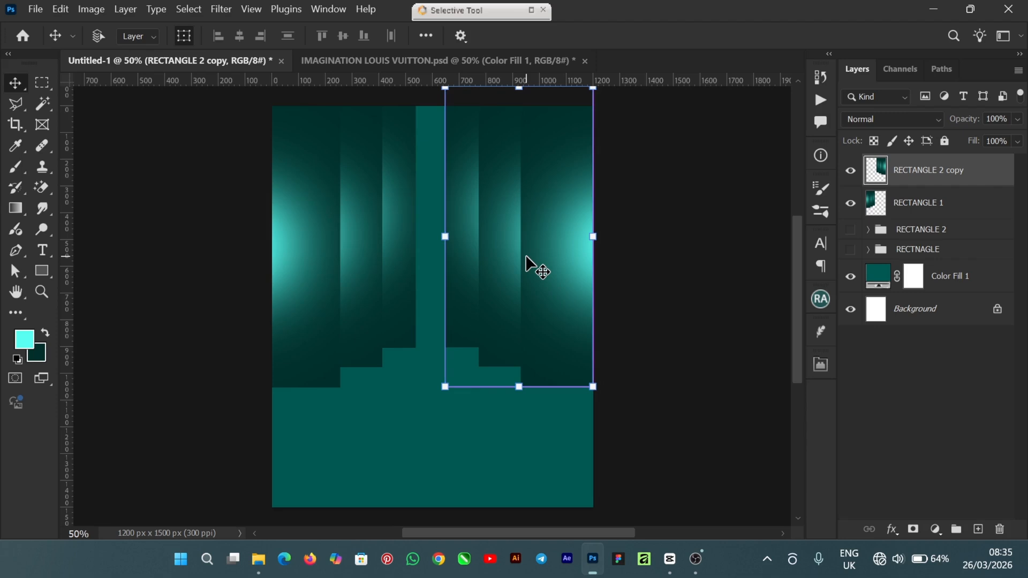
key(ctrl+j)
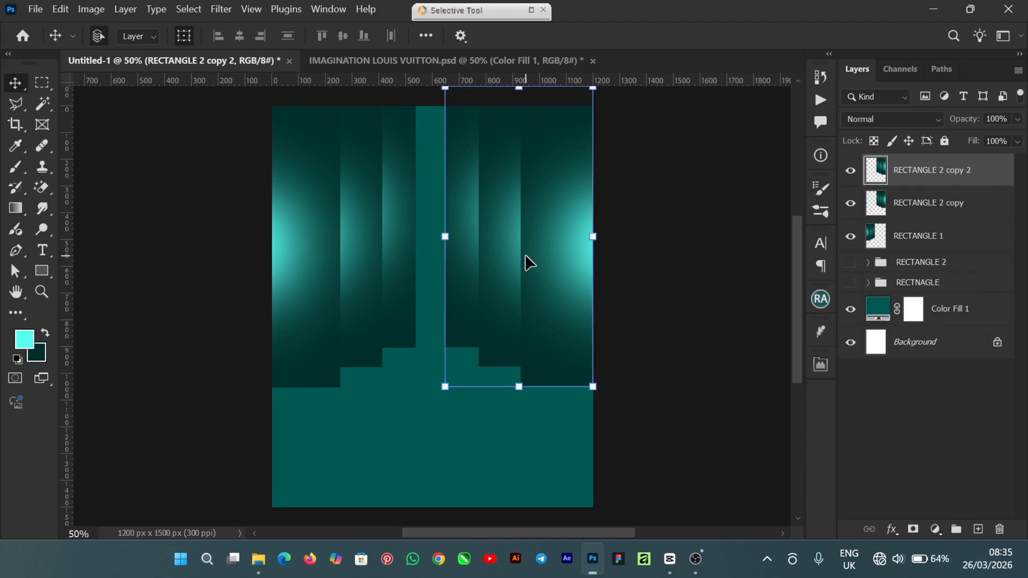
key(ctrl+t)
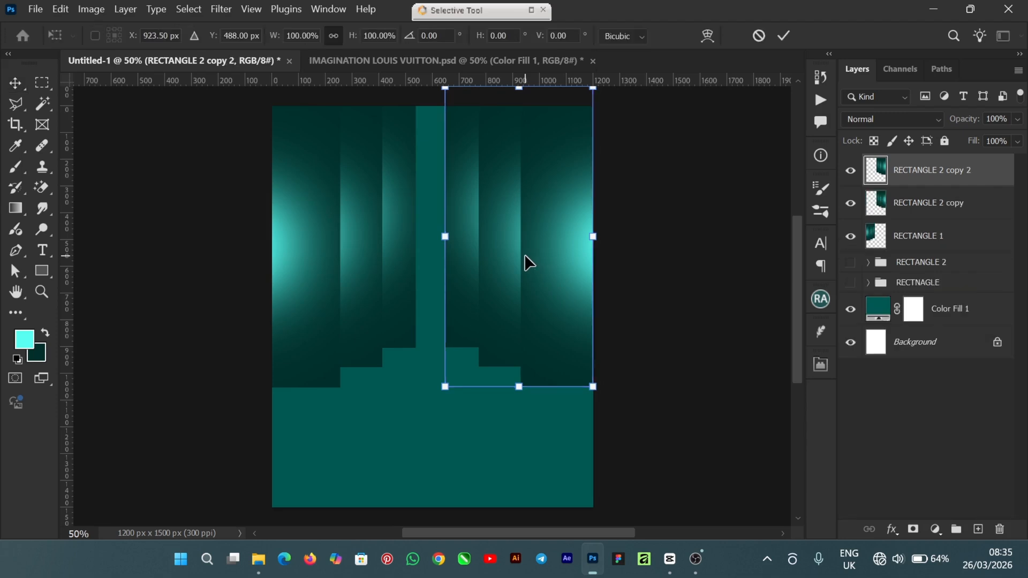
right_click(524, 255)
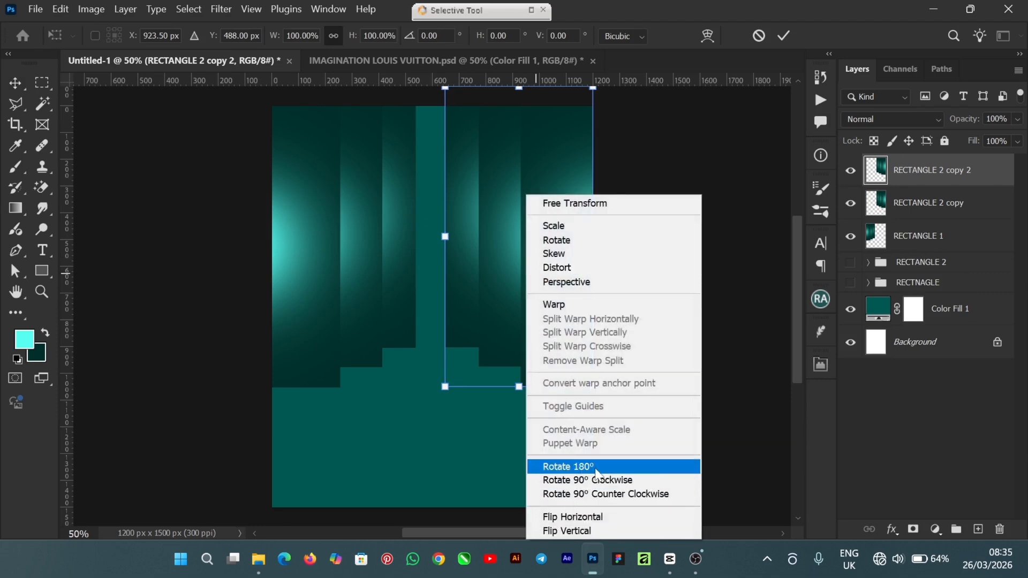
click(596, 469)
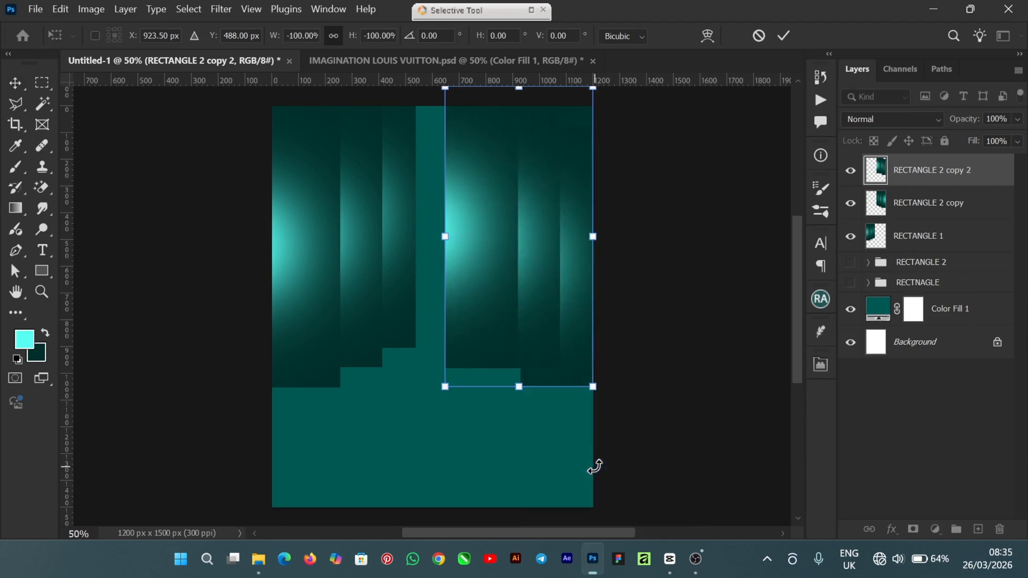
drag(518, 227, 514, 462)
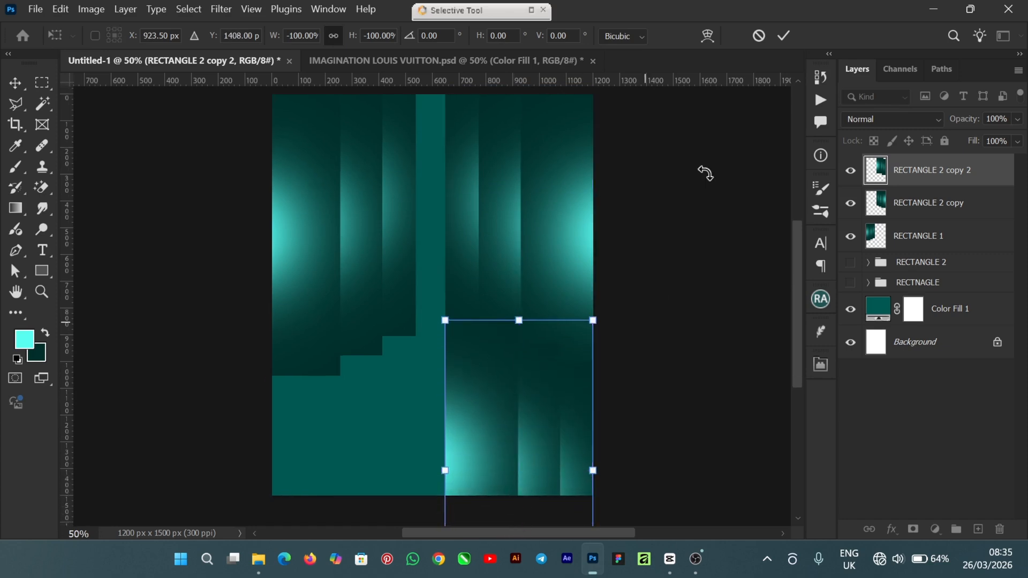
click(783, 35)
Duplicate the RECTANGLE 1 layer of left-hand panels and rotate the copy 180°, flipping it horizontally to mirror it vertically
click(337, 287)
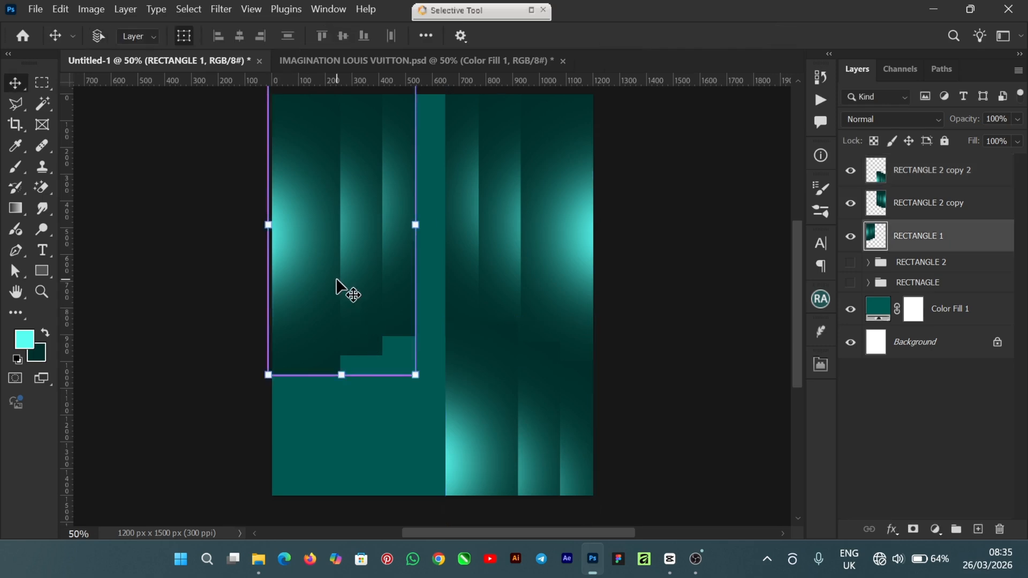
key(ctrl+j)
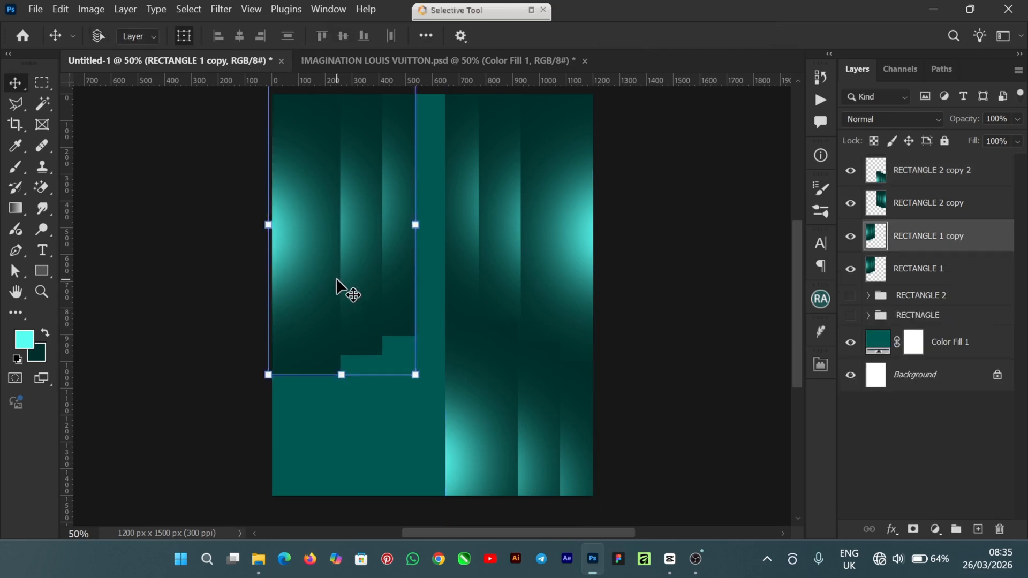
key(ctrl+t)
right_click(336, 286)
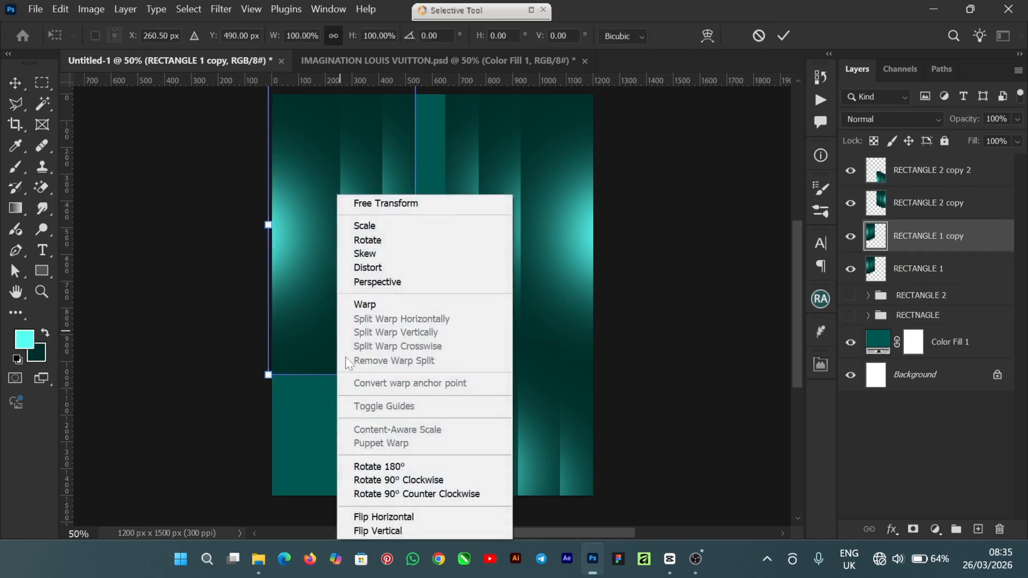
click(370, 461)
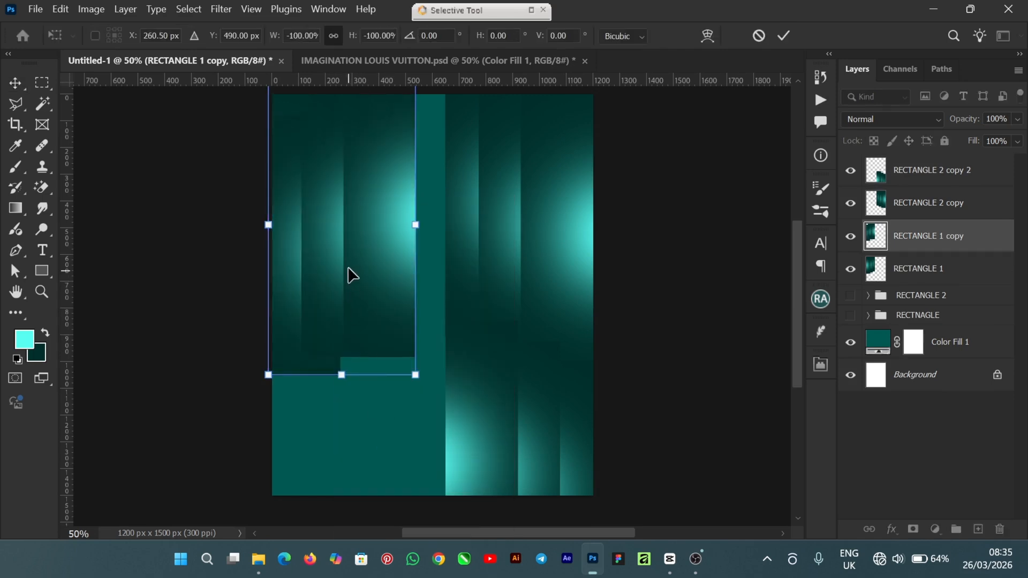
right_click(336, 235)
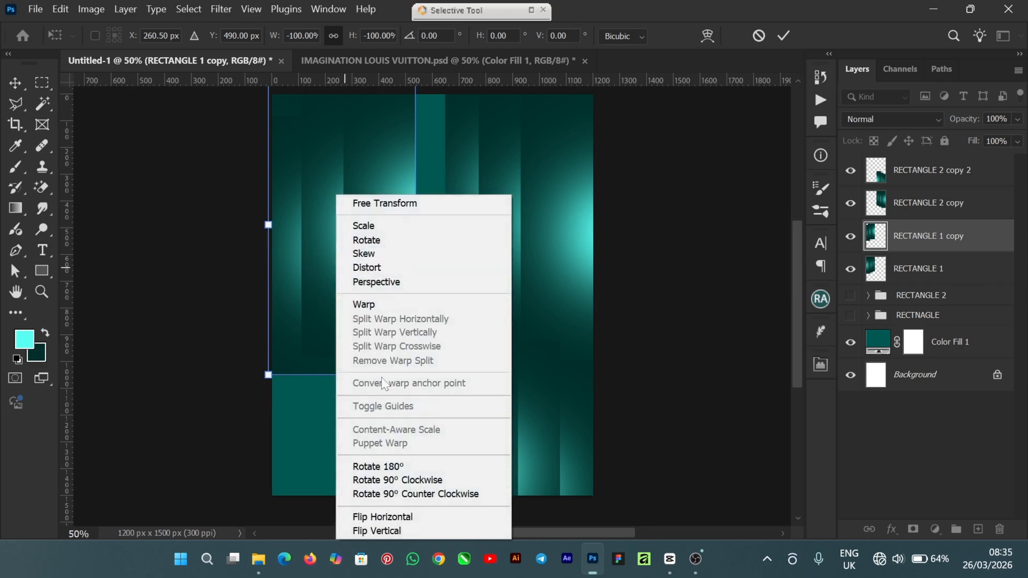
click(384, 518)
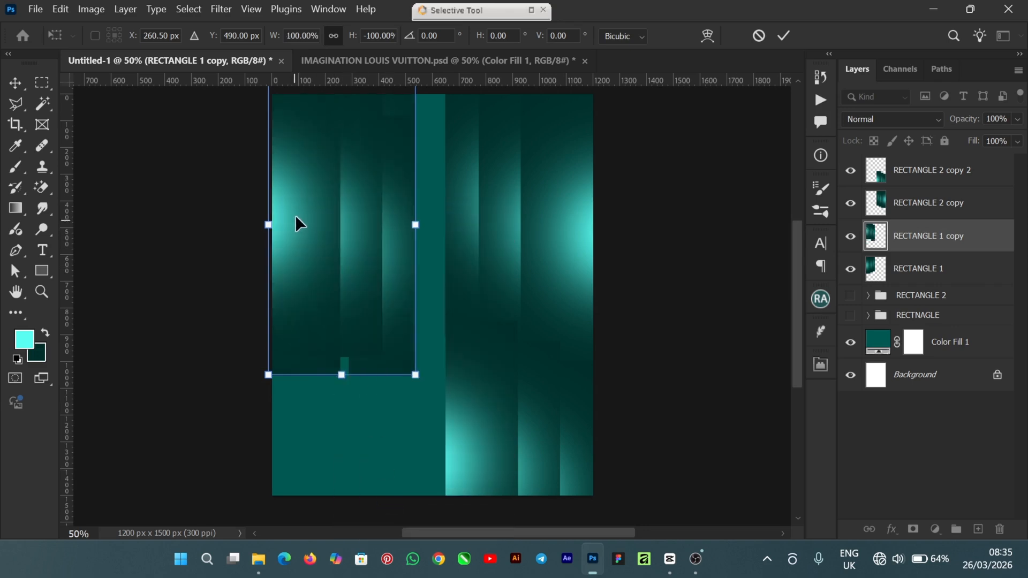
Move the flipped copy straight down to the canvas's lower left area, apply the transform, and deselect it
drag(328, 210, 324, 464)
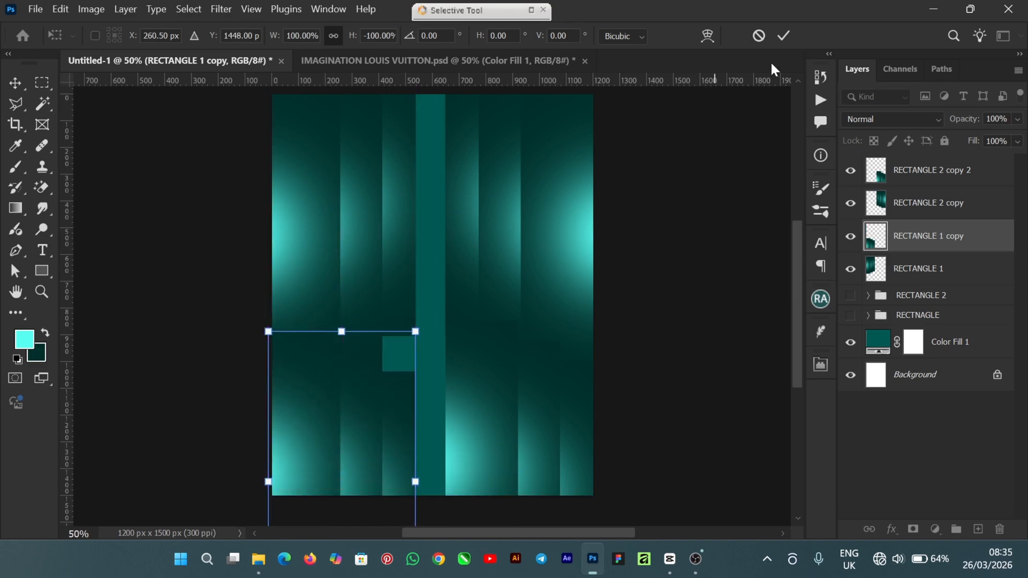
click(782, 38)
click(744, 362)
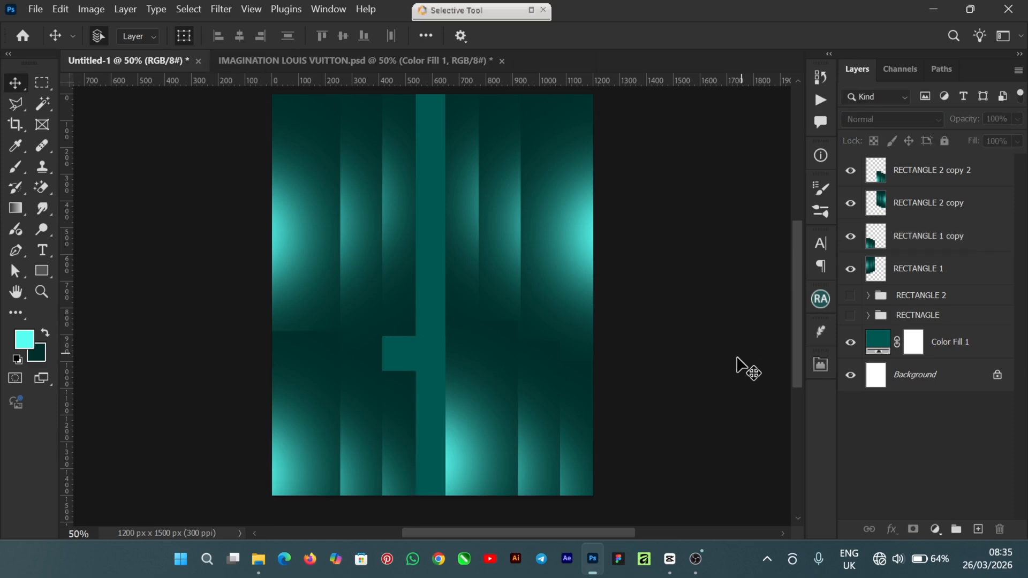
Try to reposition the lower-left panel copy against the canvas's left edge, nudging it slightly upward
mouse_move(333, 409)
mouse_down()
mouse_move(326, 402)
mouse_move(319, 416)
mouse_move(316, 452)
mouse_move(325, 396)
mouse_move(324, 406)
mouse_up()
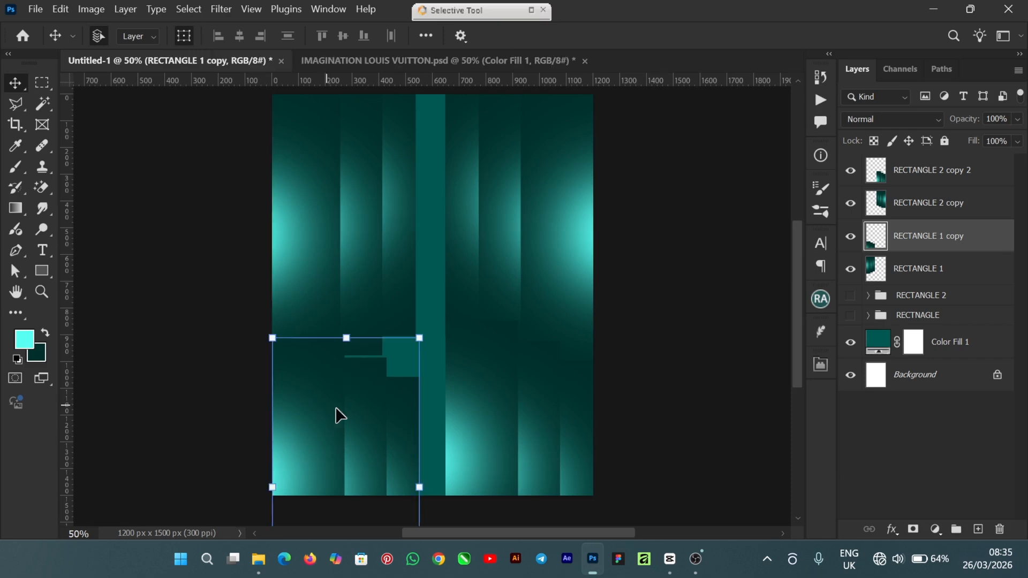
click(691, 369)
click(383, 418)
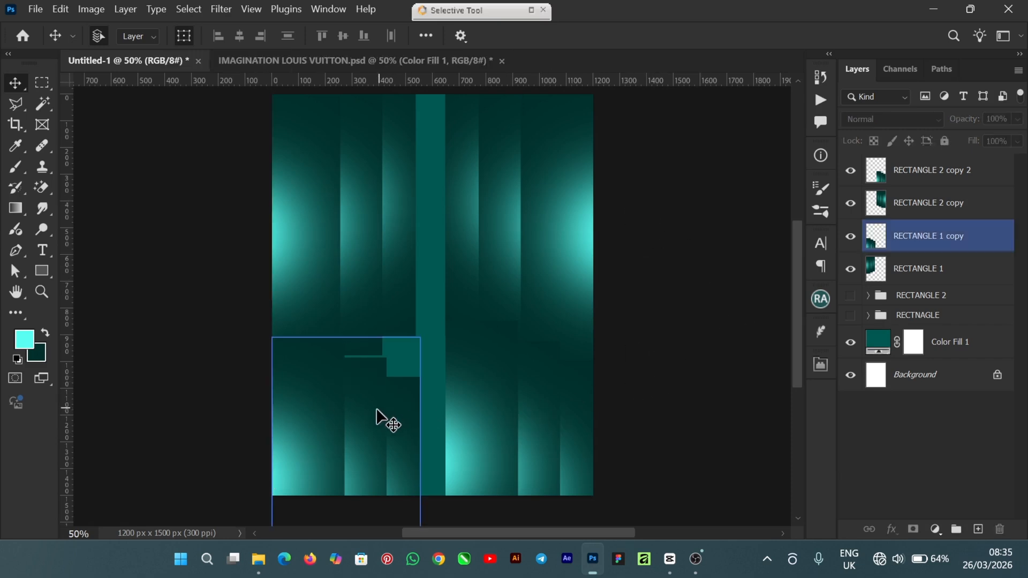
key(Up)
key(Up)
key(Up)
key(Up)
key(Up)
key(Up)
key(Up)
key(Up)
key(Up)
key(Up)
key(Up)
key(Up)
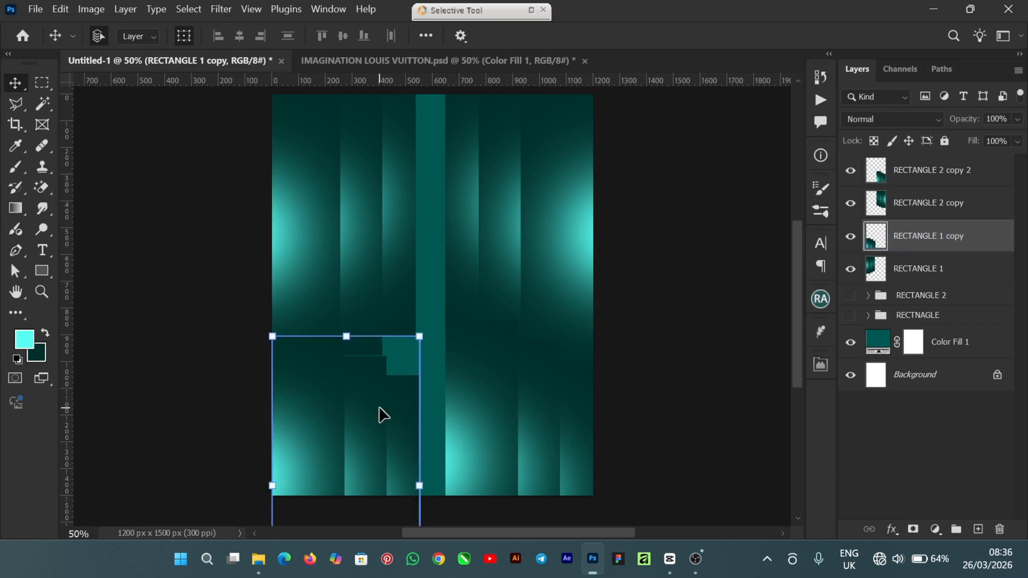
Shift the RECTANGLE 1 copy off its position and align its left edge with the RECTANGLE 1 layer
mouse_move(355, 404)
mouse_down()
mouse_move(340, 413)
mouse_move(368, 416)
mouse_up()
shift+click(316, 249)
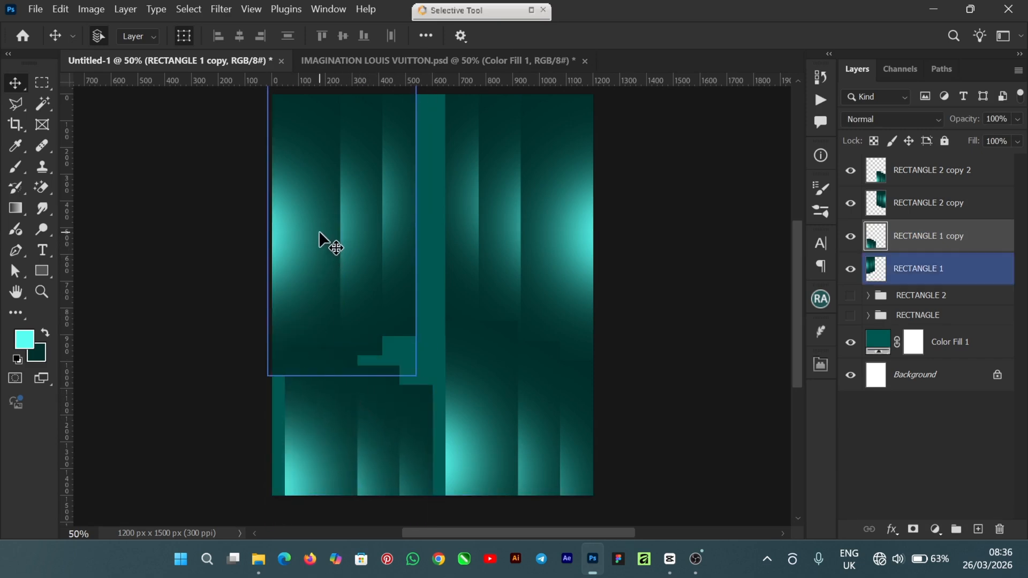
click(219, 39)
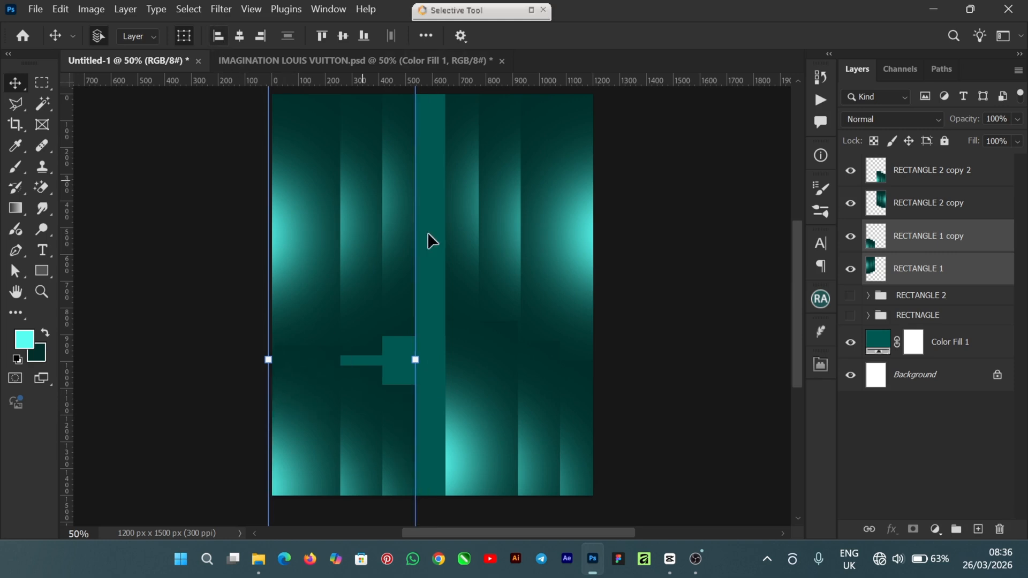
click(658, 373)
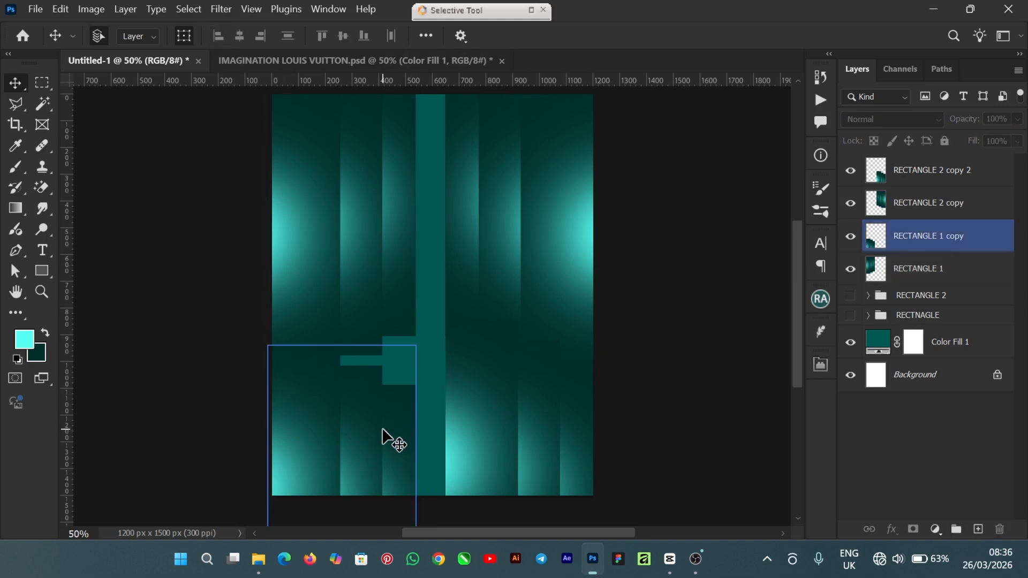
Move the RECTANGLE 1 copy upward in small steps until it closes the narrow gap beneath the upper middle panel
drag(383, 438, 383, 435)
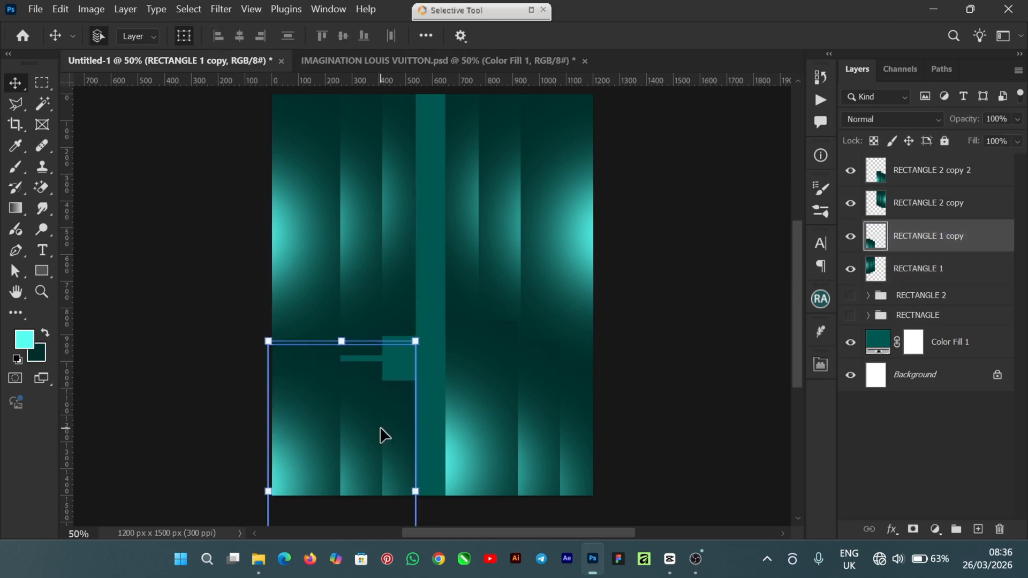
key(Up)
key(Up)
key(Up)
key(Up)
key(Up)
key(Up)
key(Up)
key(Up)
key(Up)
key(Up)
key(Up)
key(Up)
key(Up)
key(Up)
key(Up)
key(Up)
key(Up)
key(Up)
key(Up)
key(Up)
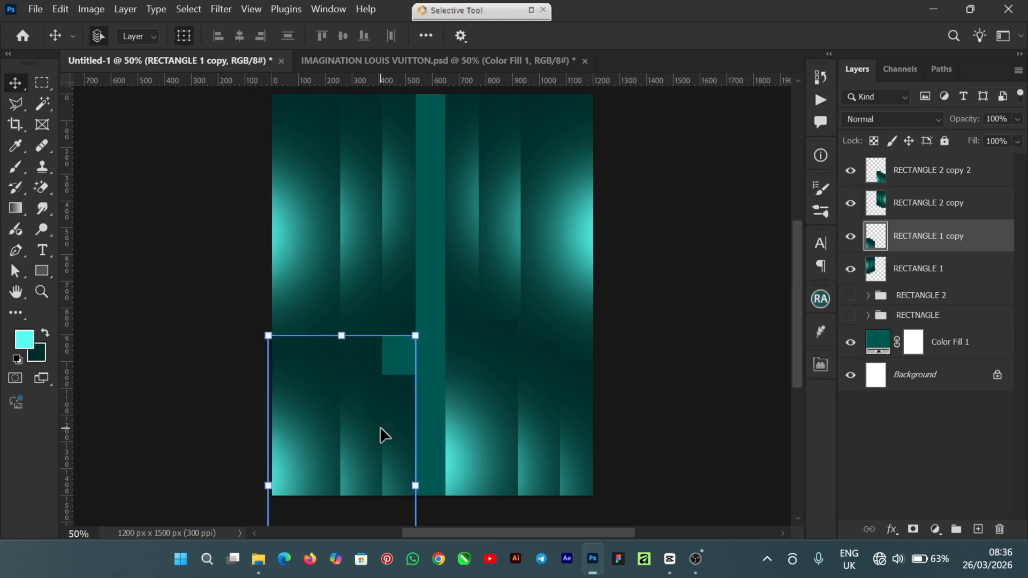
key(Up)
key(Up)
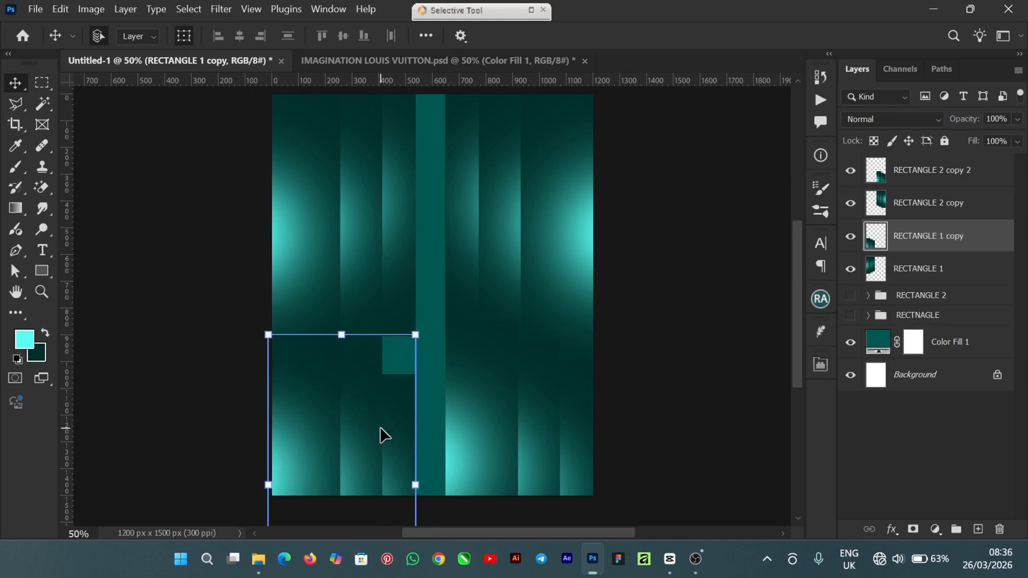
click(683, 384)
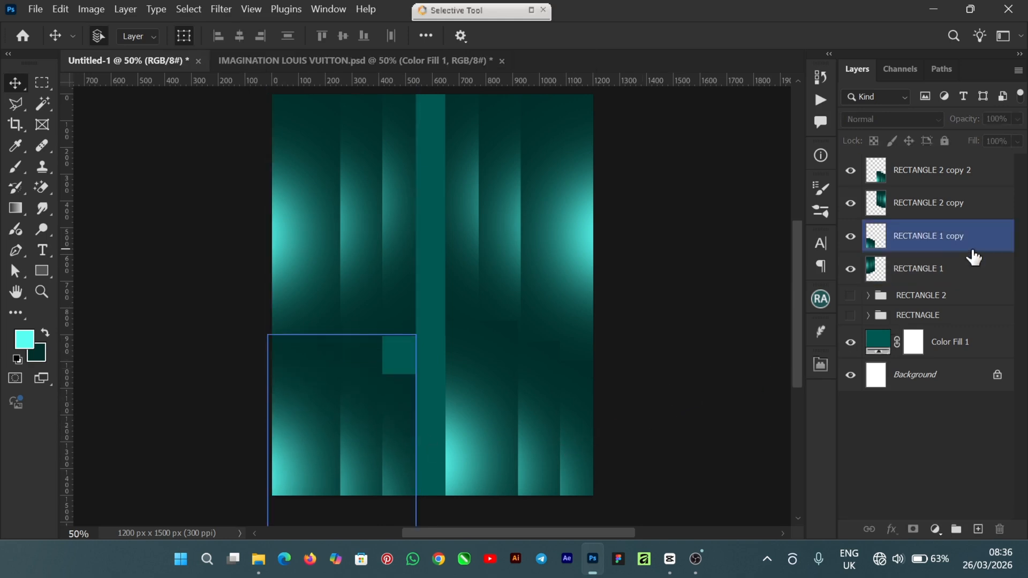
Merge the RECTANGLE 1 copy and RECTANGLE 2 copy 2 layers into one, and add a layer mask to the result
click(334, 444)
shift+click(486, 432)
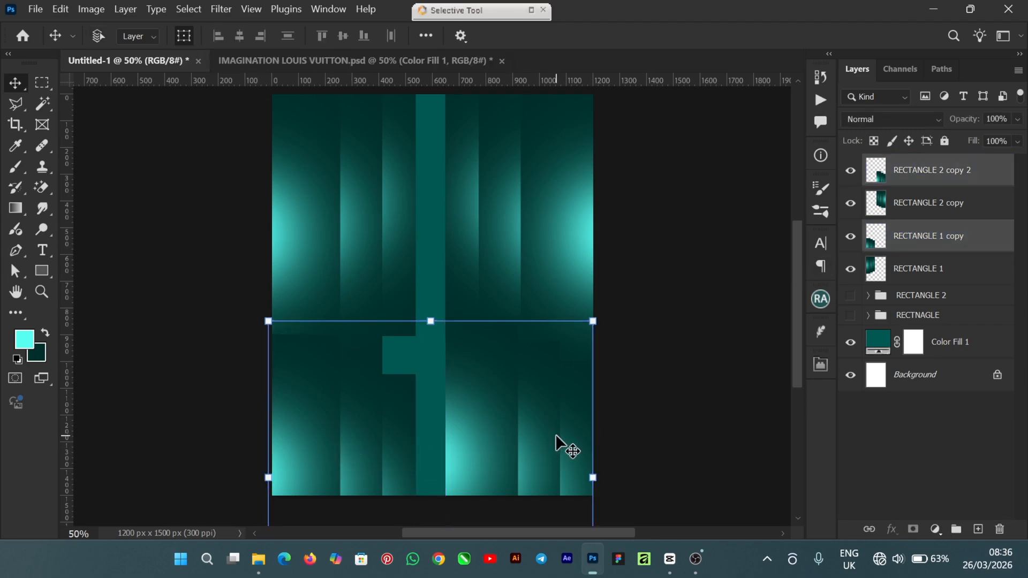
key(ctrl+e)
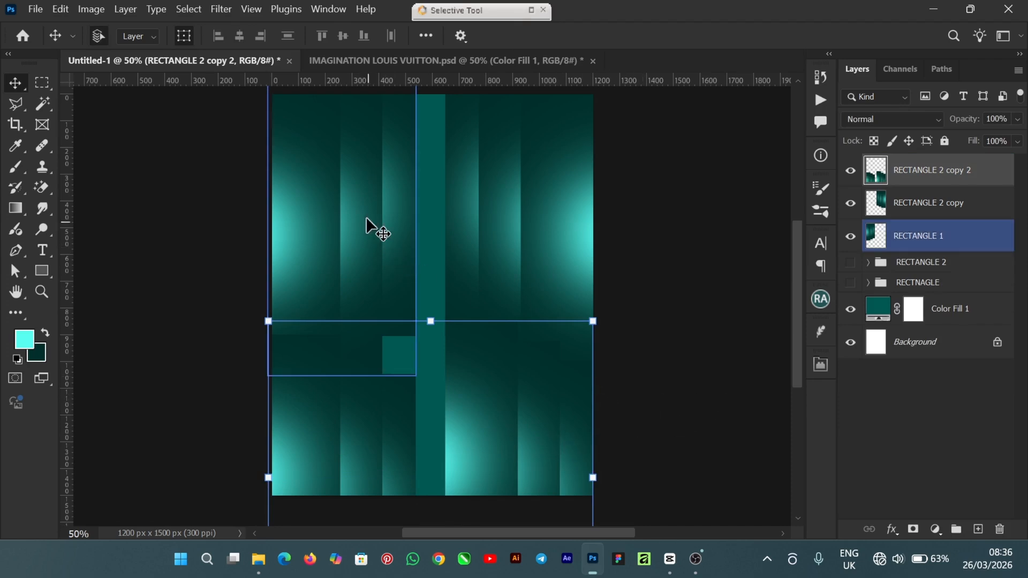
click(746, 321)
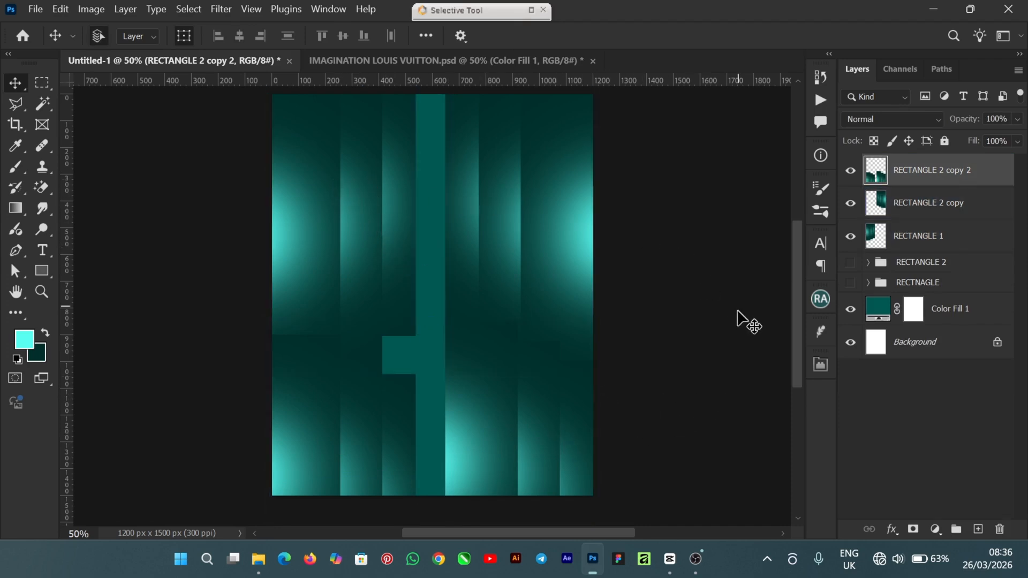
click(367, 435)
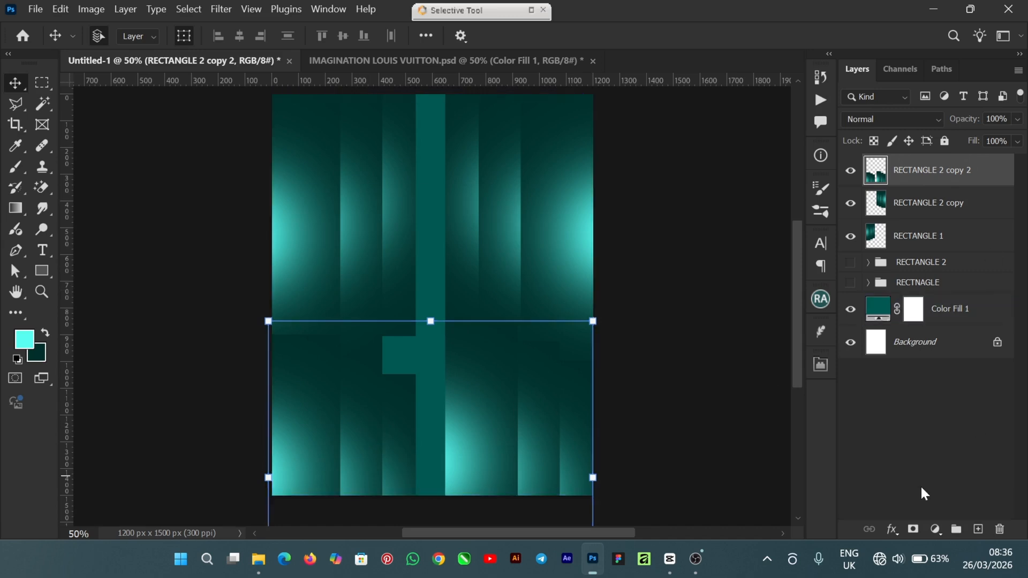
click(914, 530)
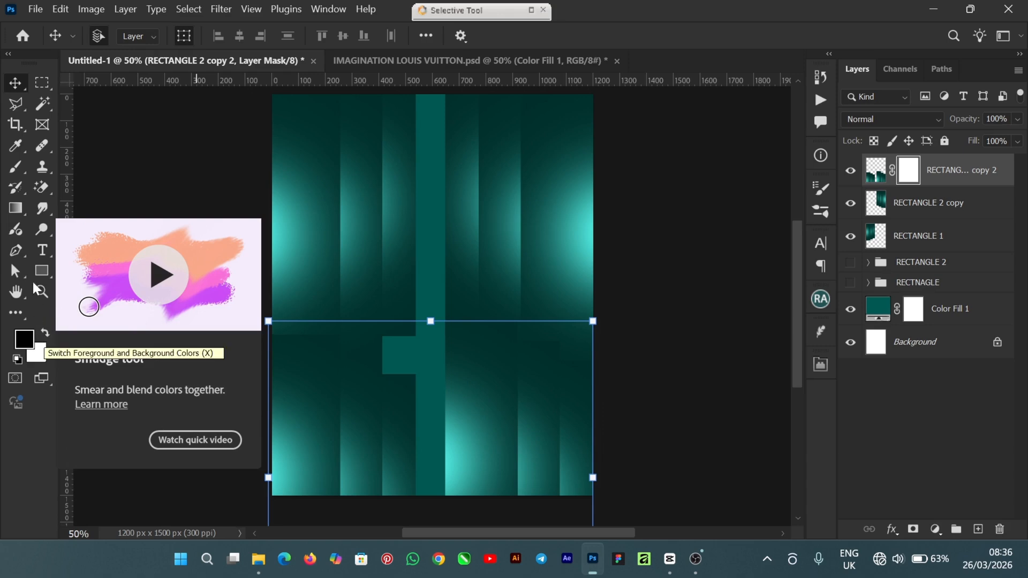
click(15, 206)
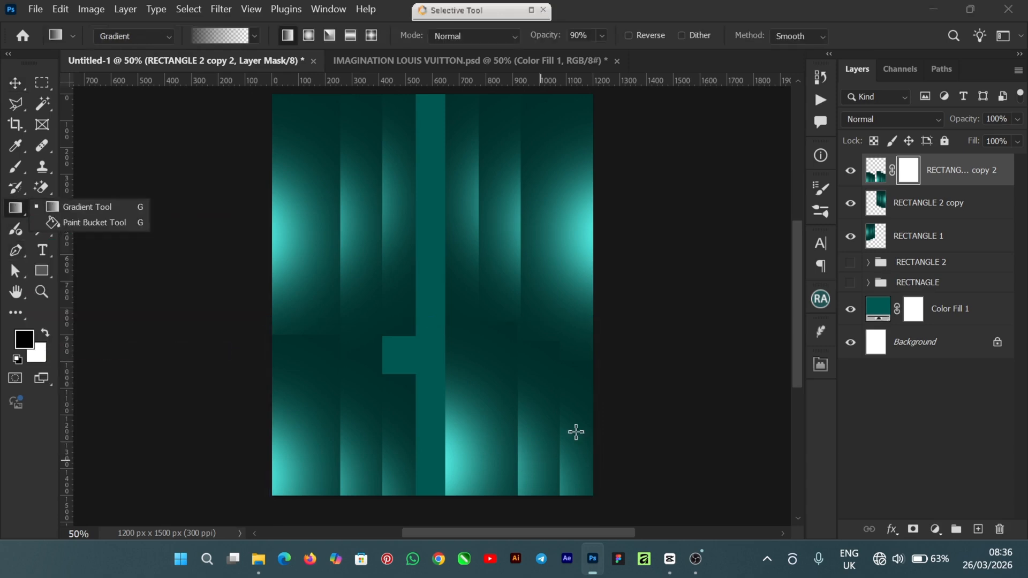
scroll(800, 377, down, 5)
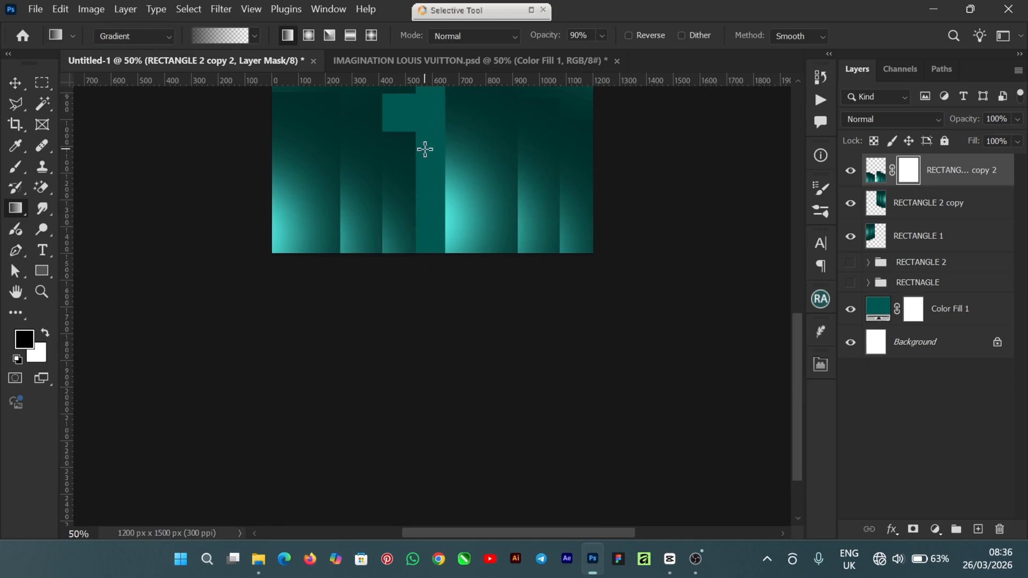
drag(794, 355, 805, 276)
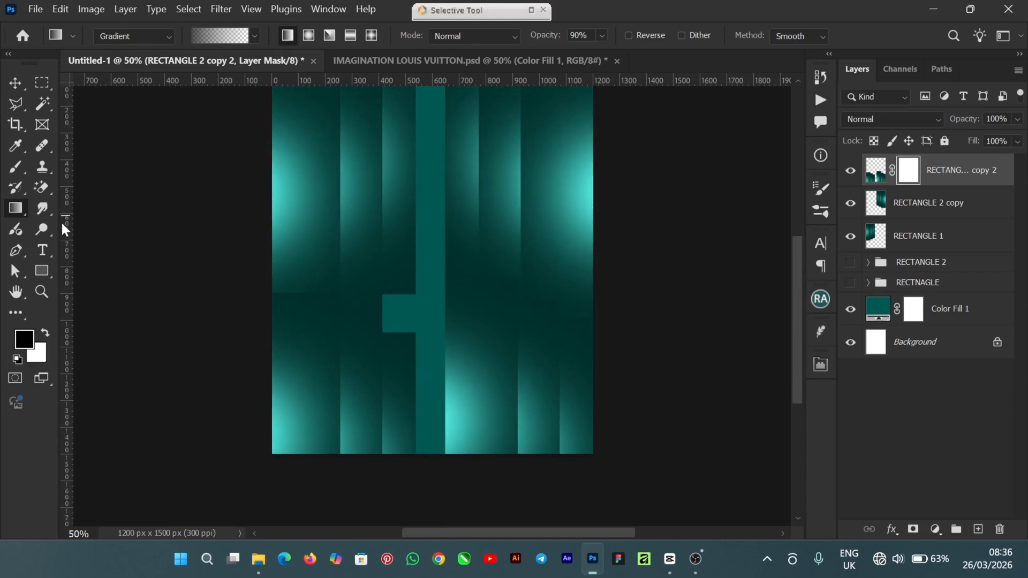
Try to fade the lower reflected panels by painting black on the mask with a soft 700 px brush, and undo the strokes
click(17, 168)
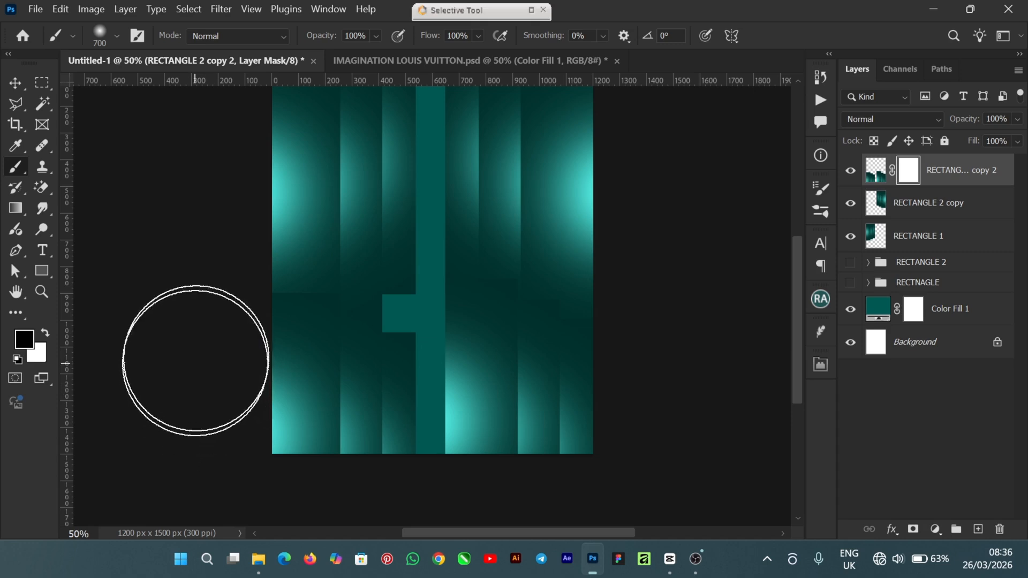
mouse_move(256, 341)
mouse_down()
mouse_move(320, 354)
mouse_move(308, 381)
mouse_move(286, 377)
mouse_up()
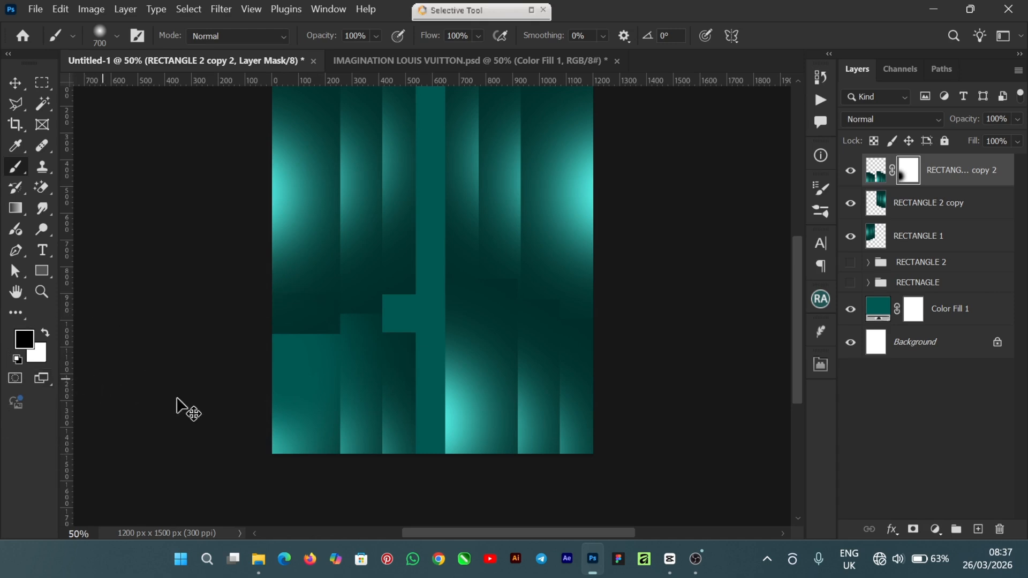
key(ctrl+z)
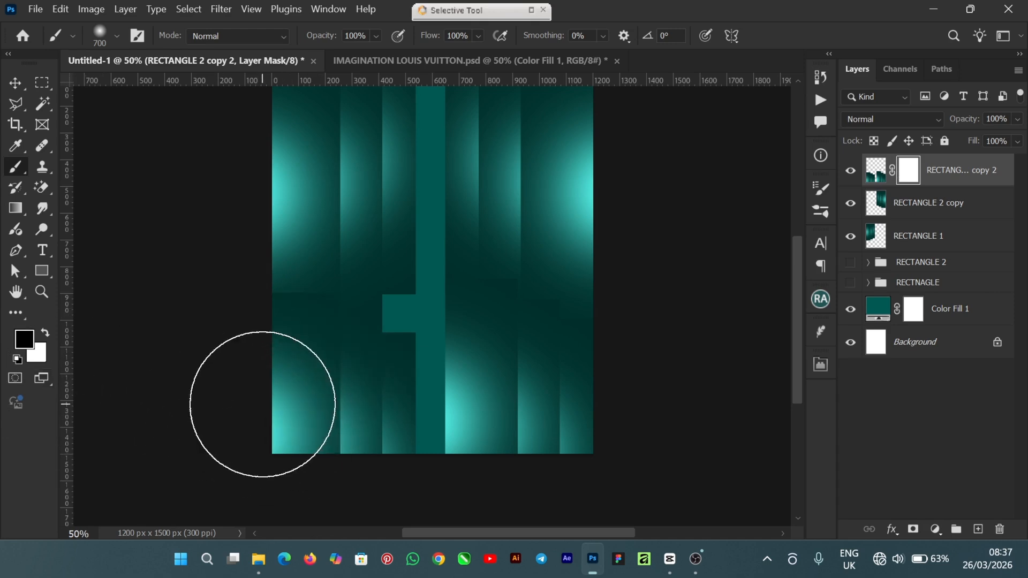
mouse_move(262, 390)
mouse_down()
mouse_move(266, 344)
mouse_move(333, 393)
mouse_move(369, 382)
mouse_up()
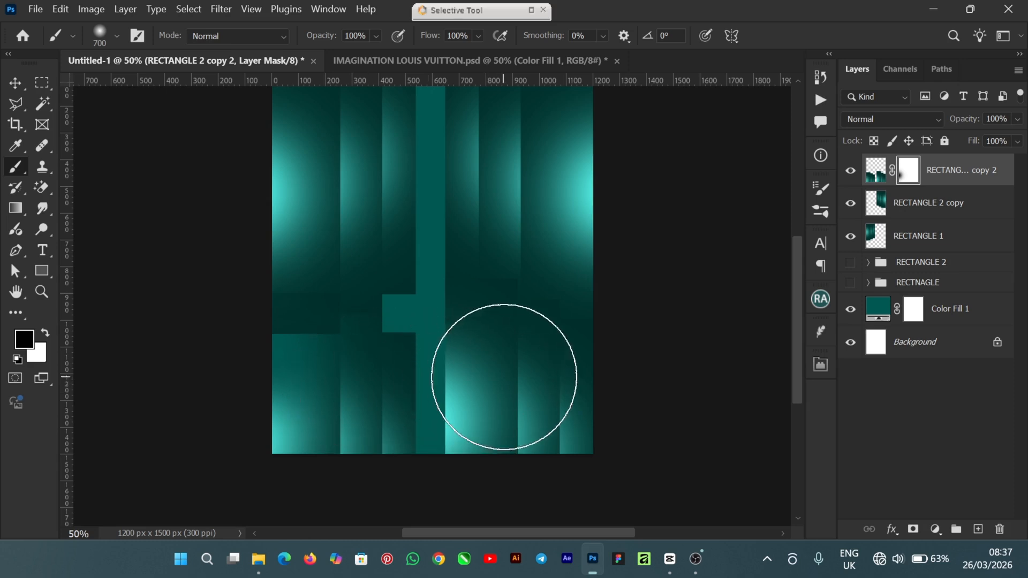
click(504, 377)
drag(463, 367, 475, 354)
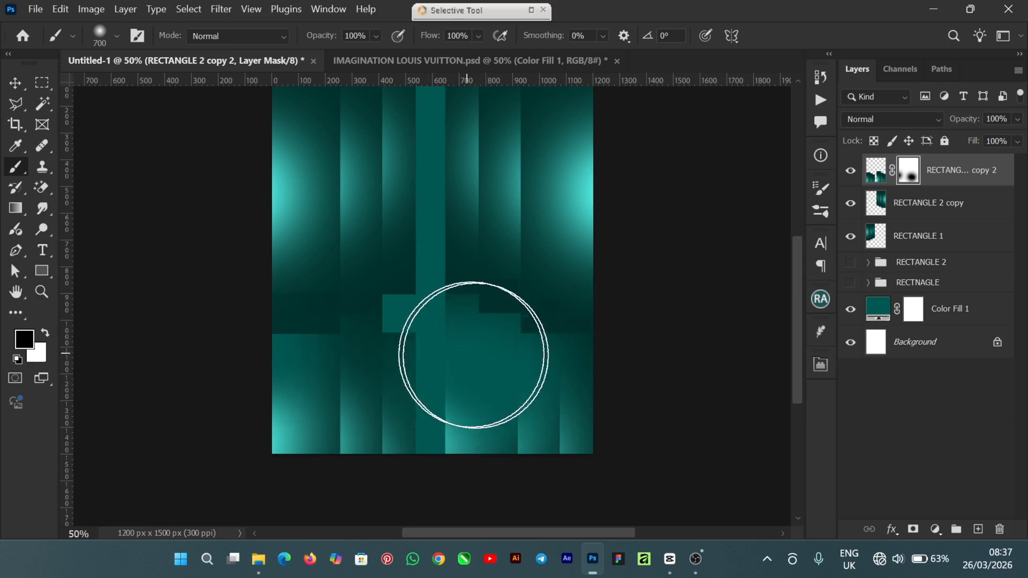
key(ctrl+z)
key(ctrl+z)
key(ctrl+z)
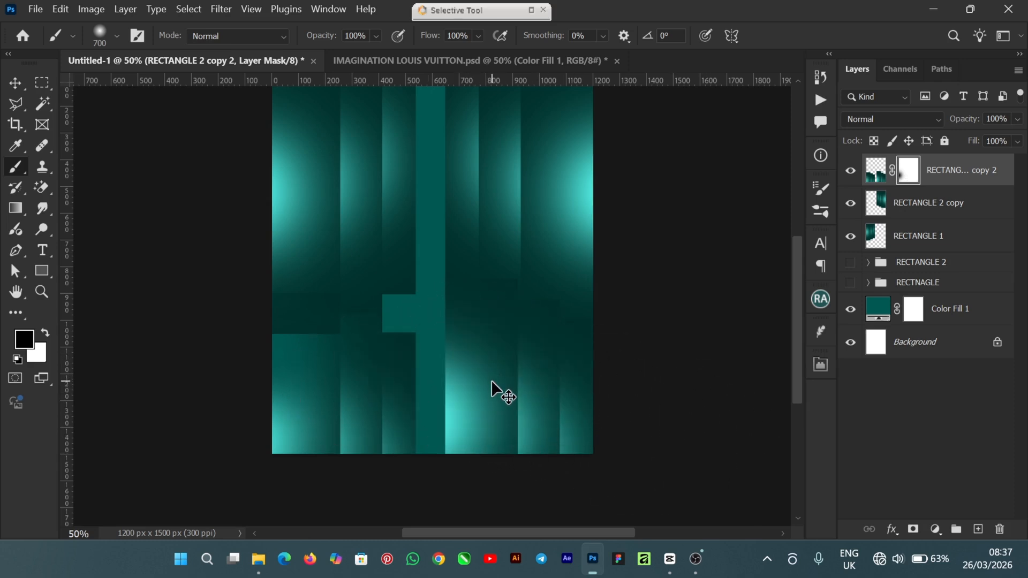
Mask out the top portion of the reflected lower panels across the canvas with a soft 300 px black brush
key(bracketleft)
key(bracketleft)
key(bracketleft)
key(bracketleft)
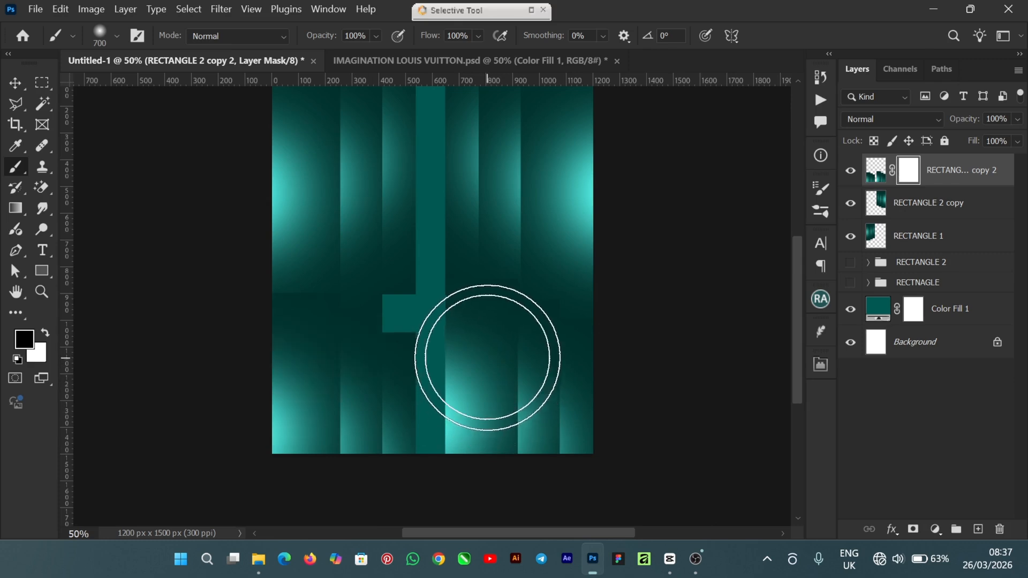
mouse_move(324, 299)
mouse_down()
mouse_move(398, 302)
mouse_move(386, 309)
mouse_move(435, 331)
mouse_move(397, 341)
mouse_move(427, 354)
mouse_move(503, 346)
mouse_move(479, 338)
mouse_move(604, 356)
mouse_up()
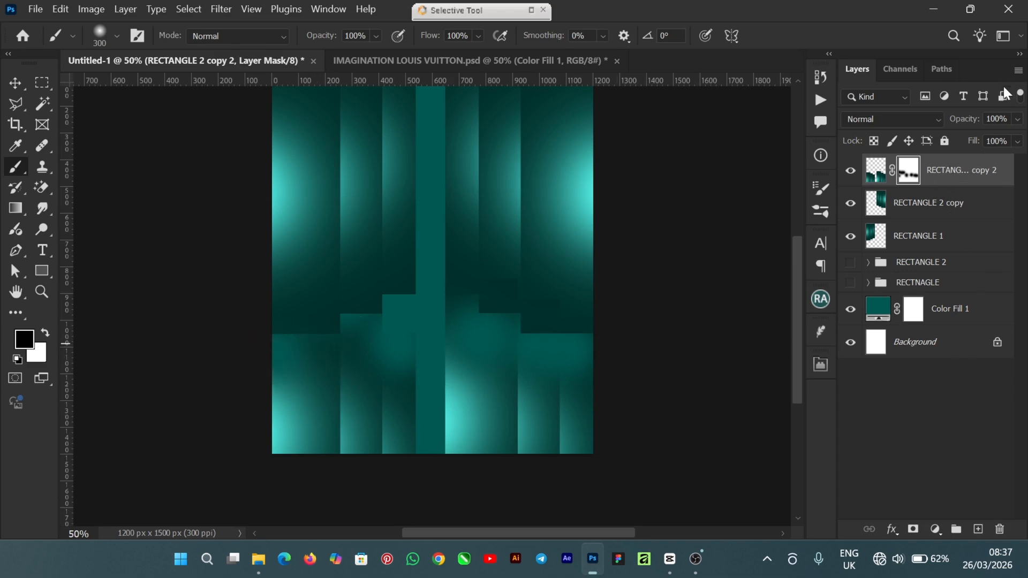
Try the masked RECTANGLE 2 copy 2 layer at 23% opacity, and restore it to 100%
click(1017, 119)
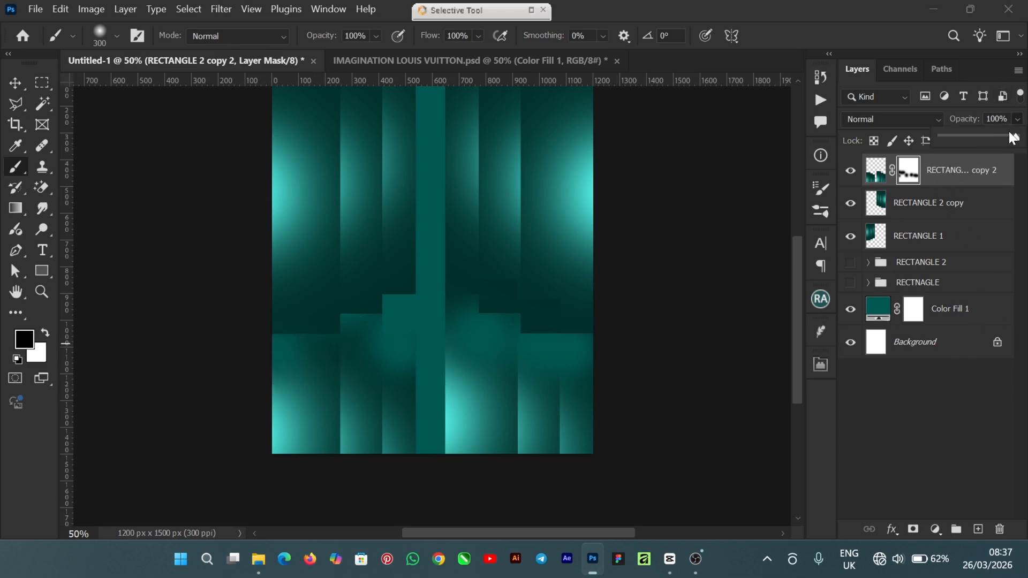
drag(975, 151, 974, 152)
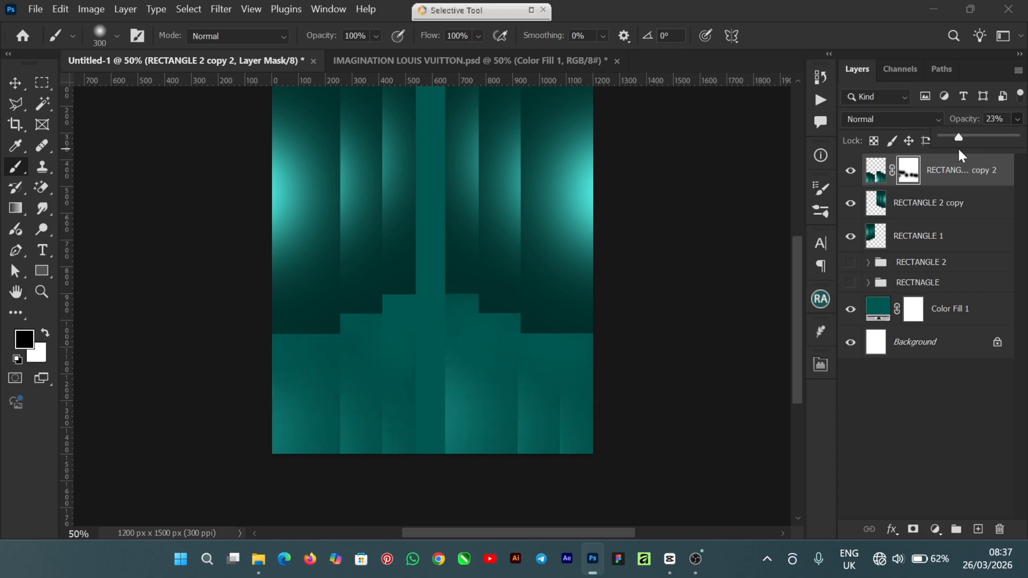
drag(964, 152, 965, 151)
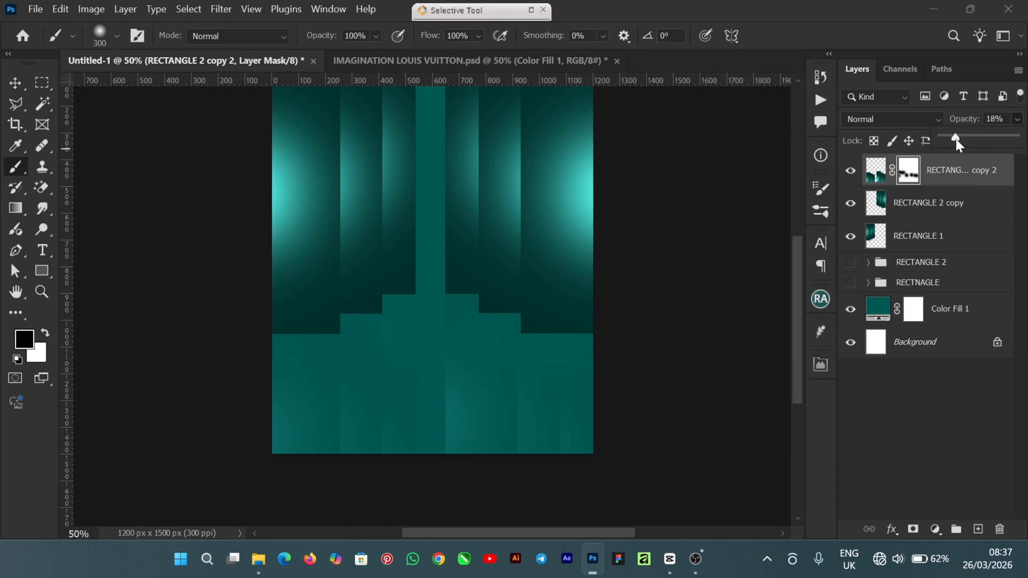
drag(960, 146, 958, 148)
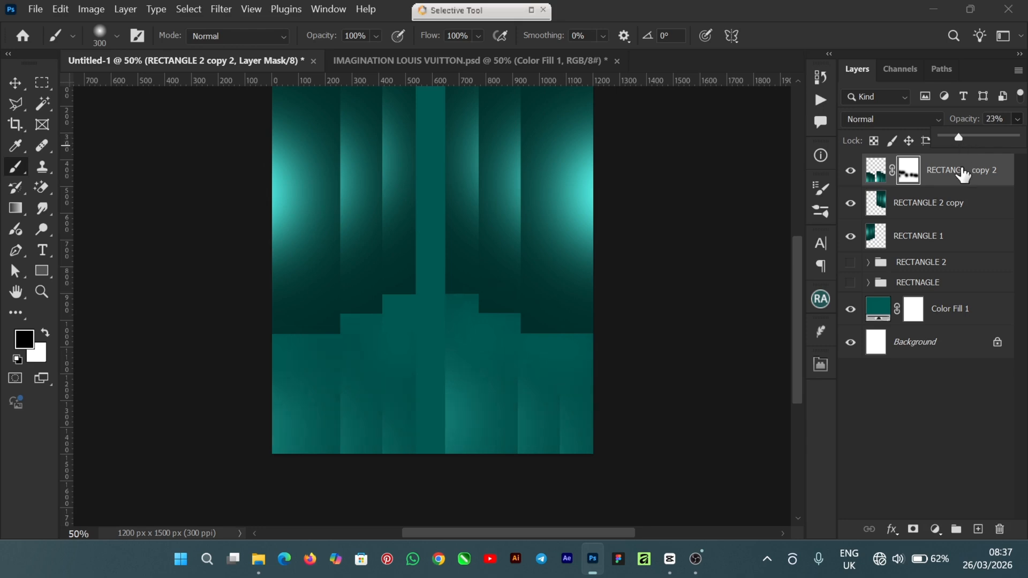
click(18, 88)
key(v)
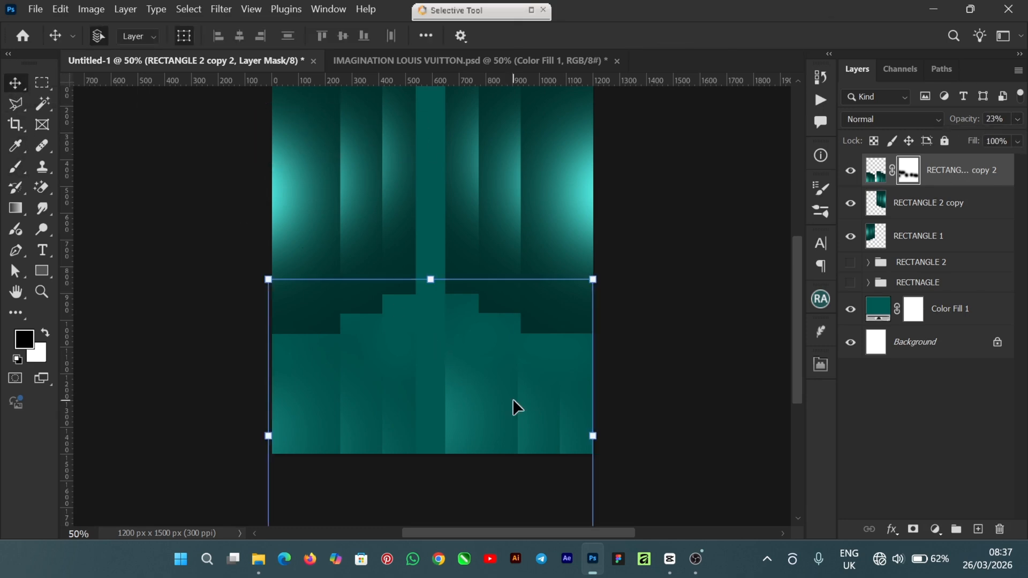
key(0)
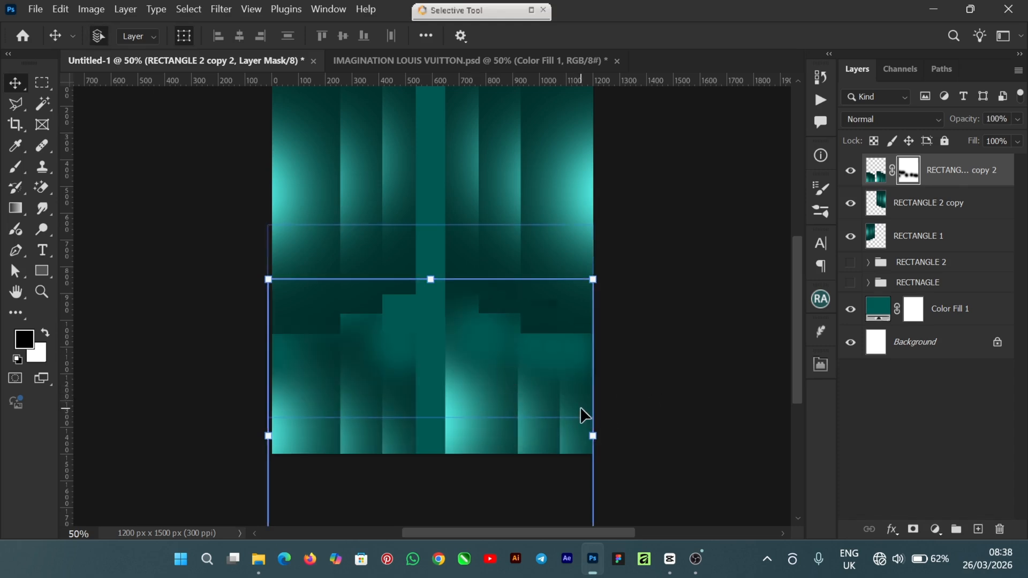
Undo the mask painting, the layer mask and the merge so RECTANGLE 1 copy and RECTANGLE 2 copy 2 are separate layers
key(ctrl+z)
key(ctrl+z)
key(ctrl+z)
key(ctrl+z)
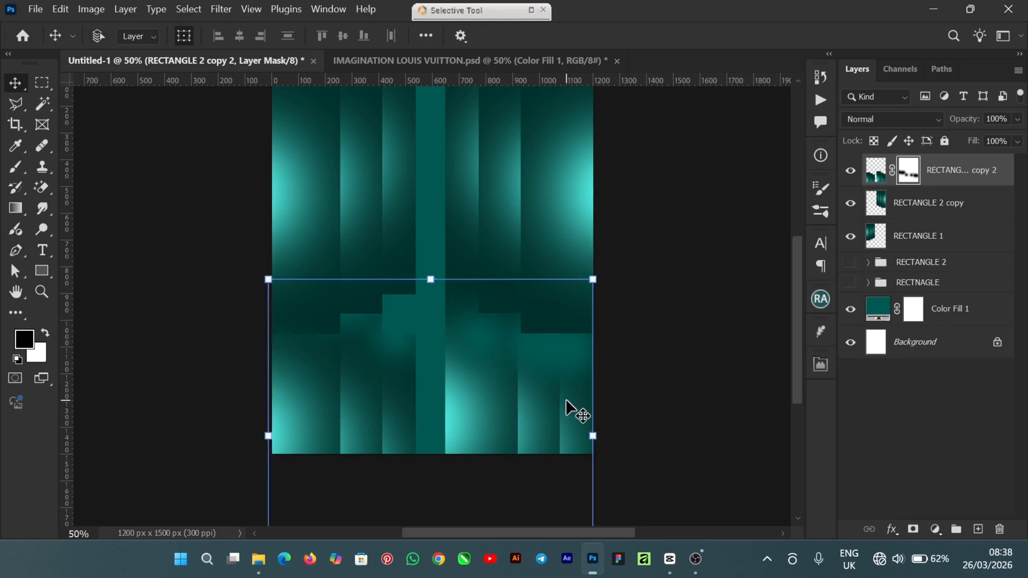
key(ctrl+z)
key(ctrl+z)
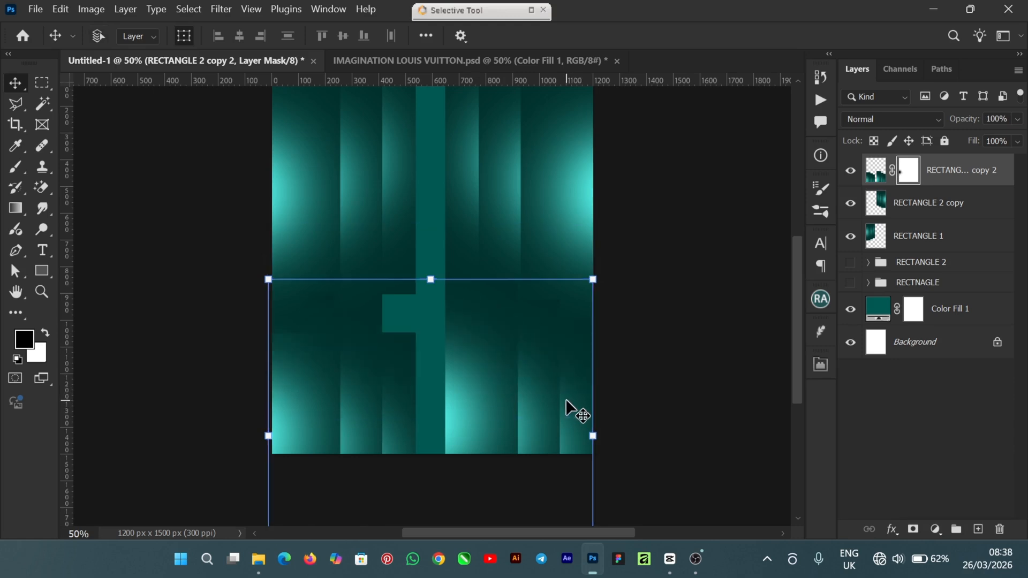
key(ctrl+z)
key(ctrl+z)
key(ctrl+z)
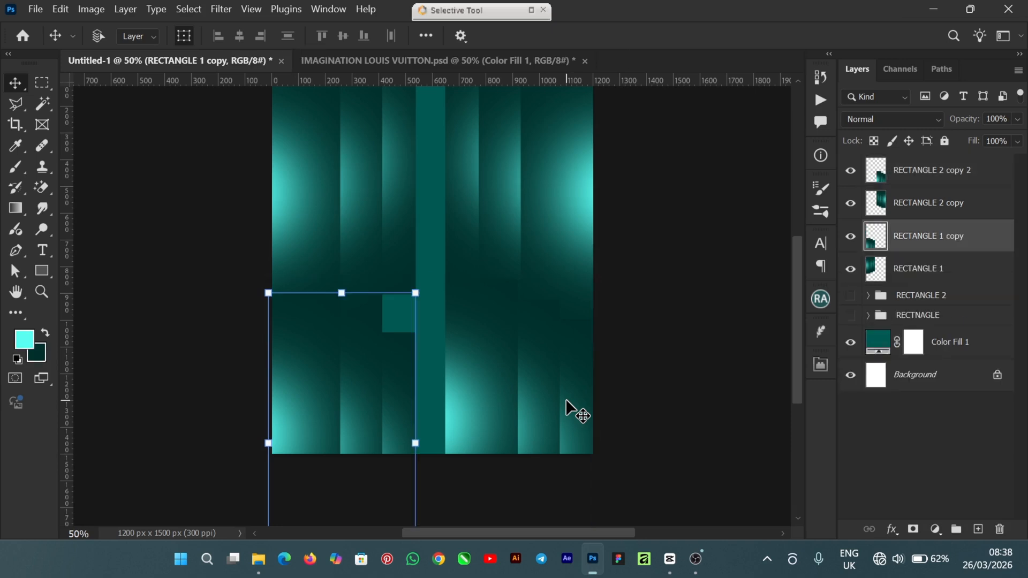
Flip the RECTANGLE 2 copy 2 reflected panels horizontally
click(566, 408)
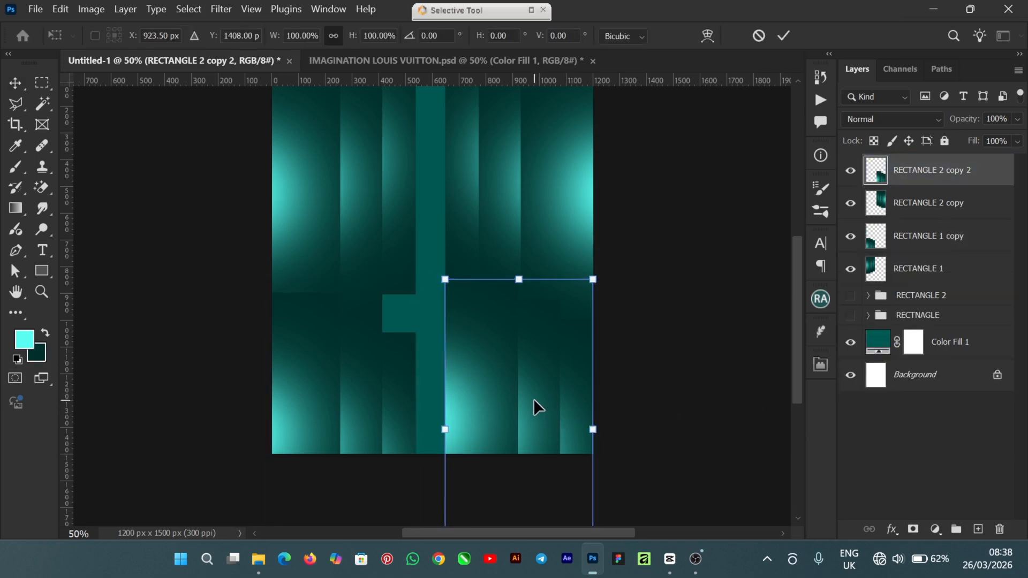
right_click(533, 400)
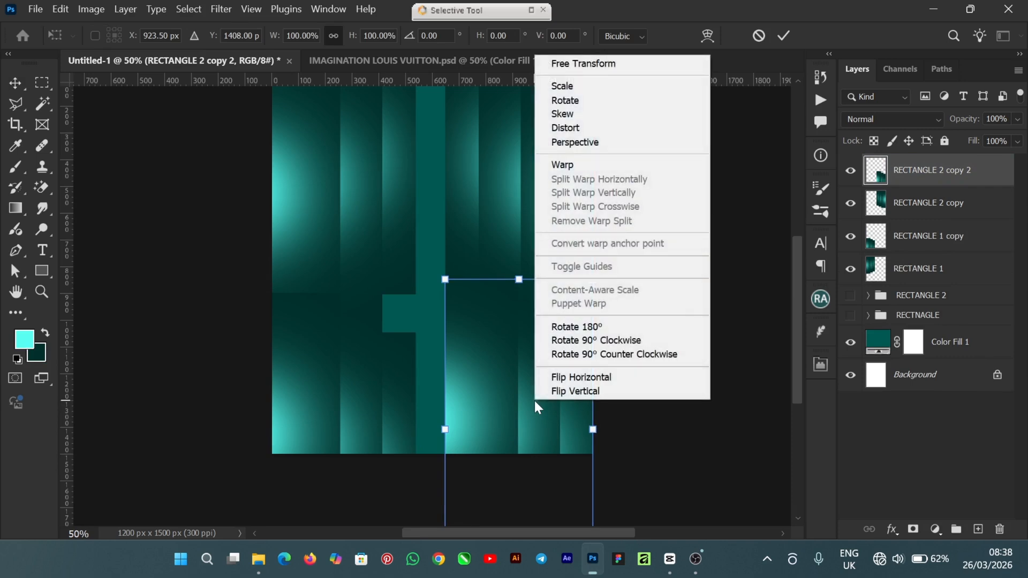
click(621, 386)
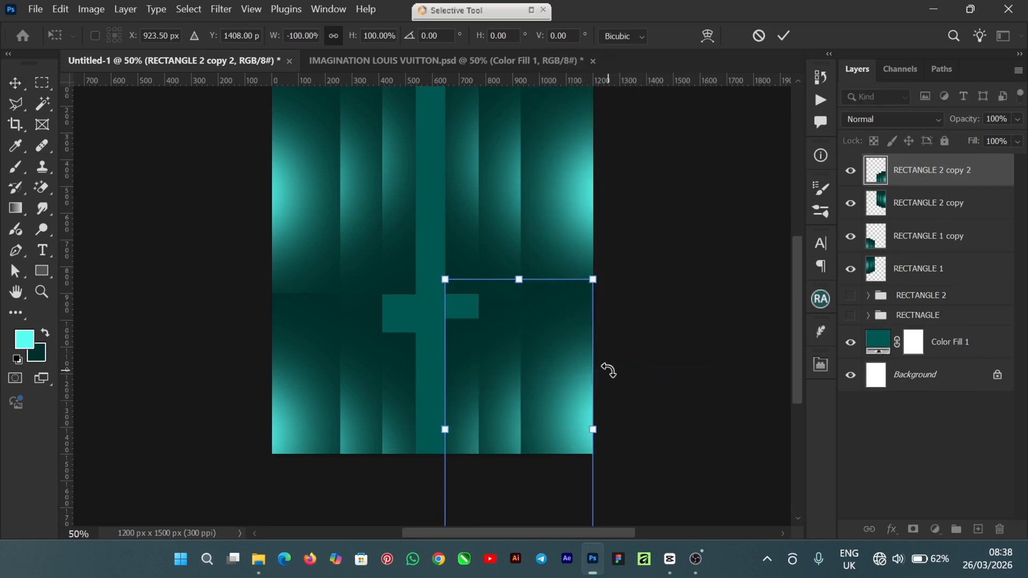
Try to merge RECTANGLE 2 copy 2 with RECTANGLE 2 copy, and undo the merge
click(913, 202)
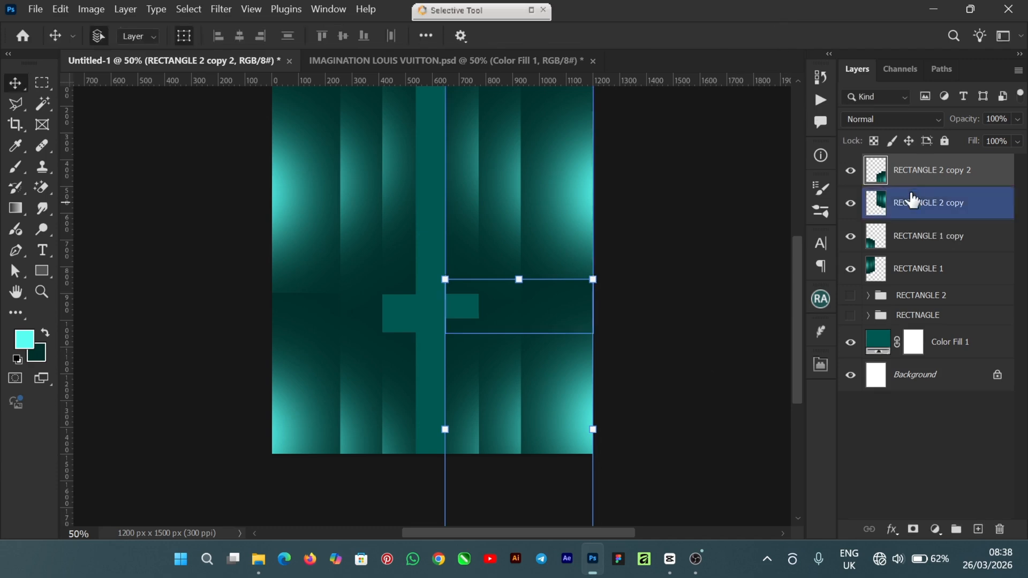
shift+click(976, 178)
right_click(977, 178)
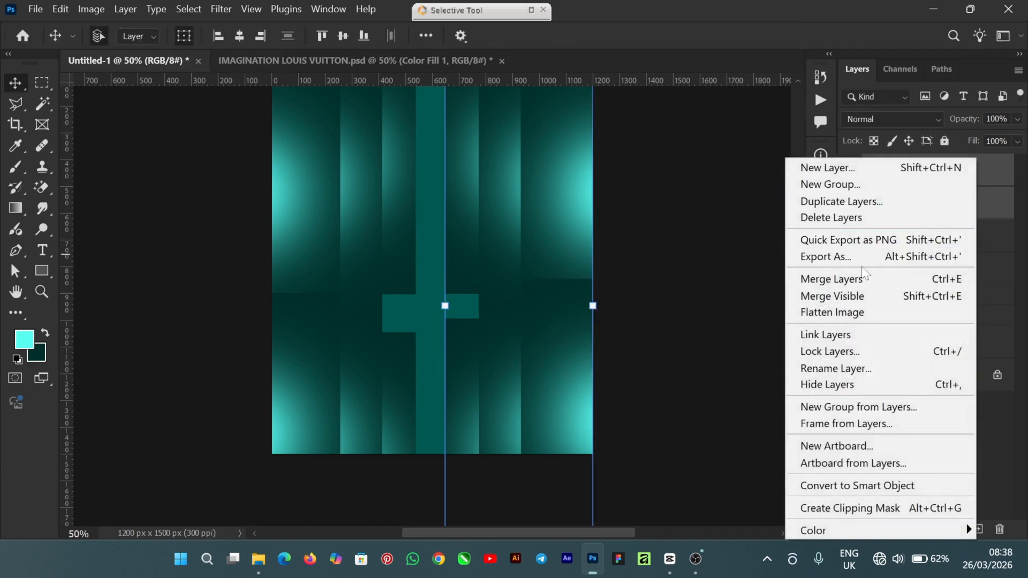
click(830, 279)
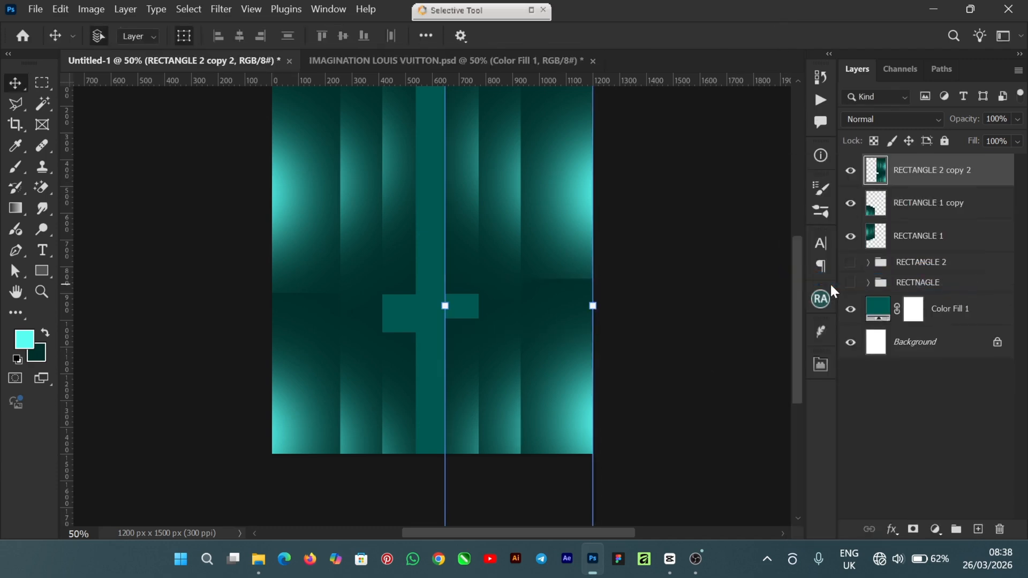
key(ctrl+z)
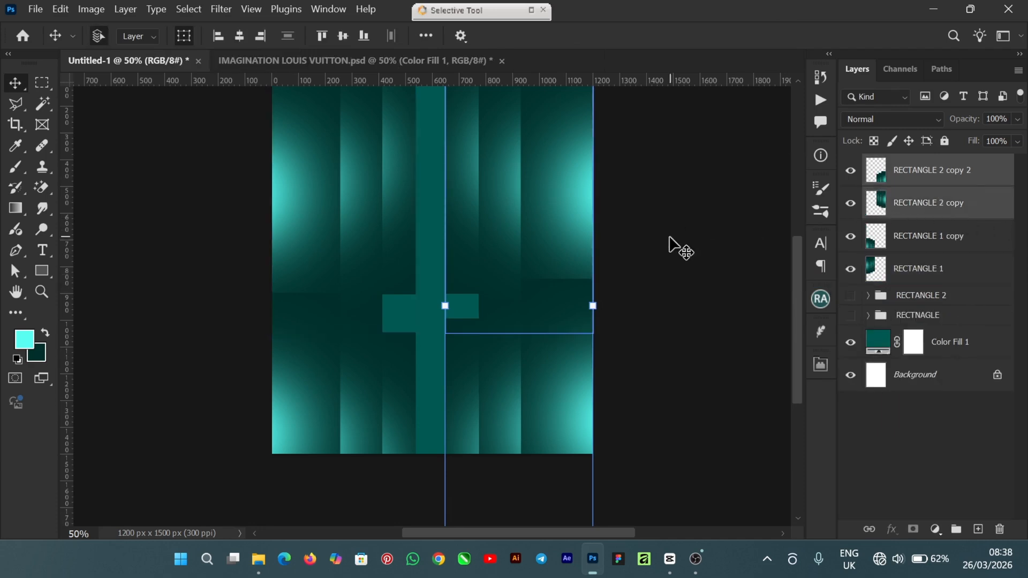
Merge the RECTANGLE 1 copy and RECTANGLE 2 copy 2 reflected panels into one layer, and add a layer mask to it
click(669, 237)
click(338, 384)
shift+click(539, 374)
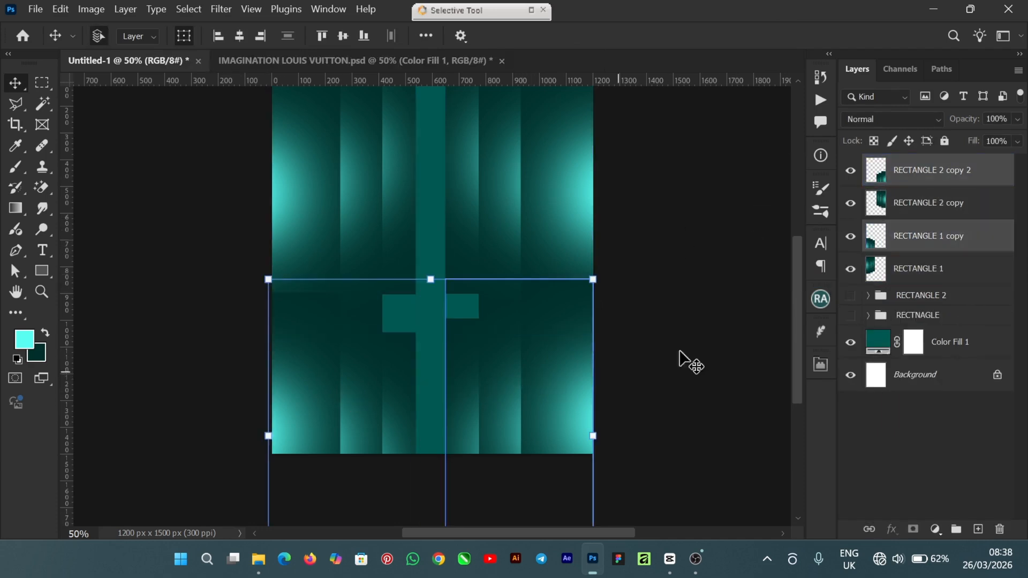
right_click(994, 186)
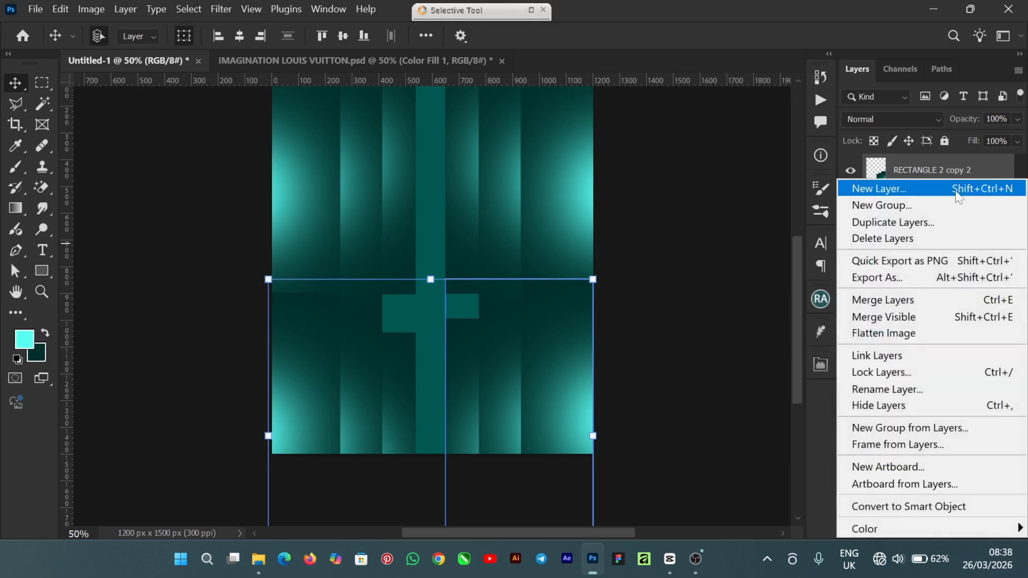
click(864, 300)
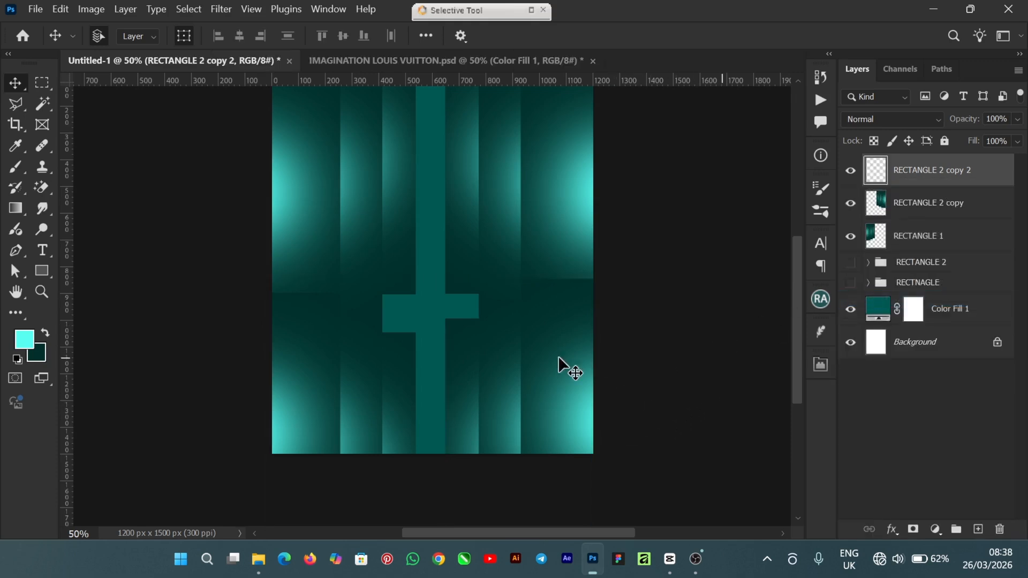
click(913, 530)
Mask out the upper part of the left reflected panels with a soft 400 px black brush
click(16, 168)
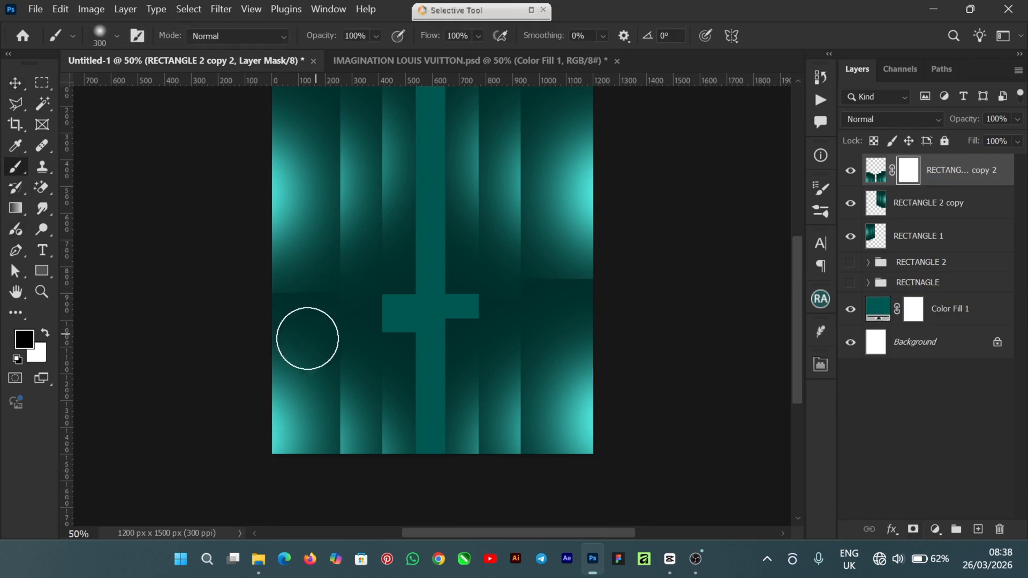
key(bracketright)
key(bracketright)
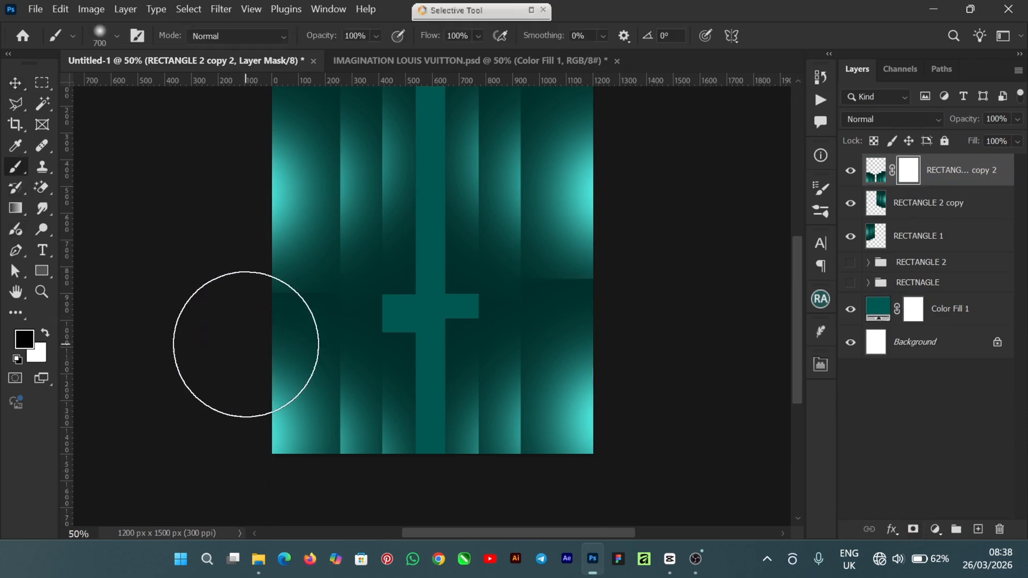
key(bracketleft)
key(bracketleft)
key(bracketleft)
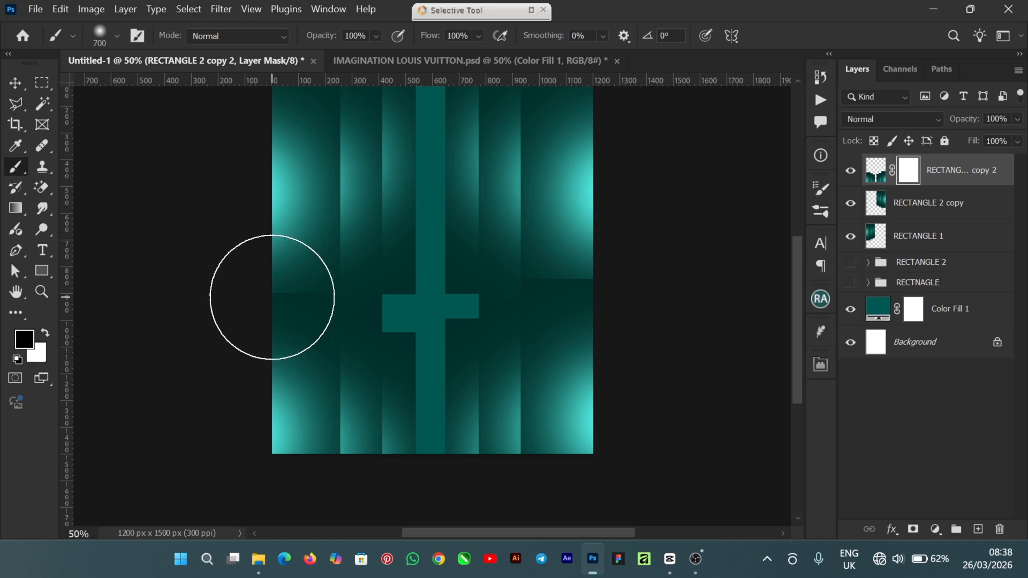
mouse_move(322, 301)
mouse_down()
mouse_move(354, 300)
mouse_move(447, 335)
mouse_move(404, 335)
mouse_move(435, 328)
mouse_up()
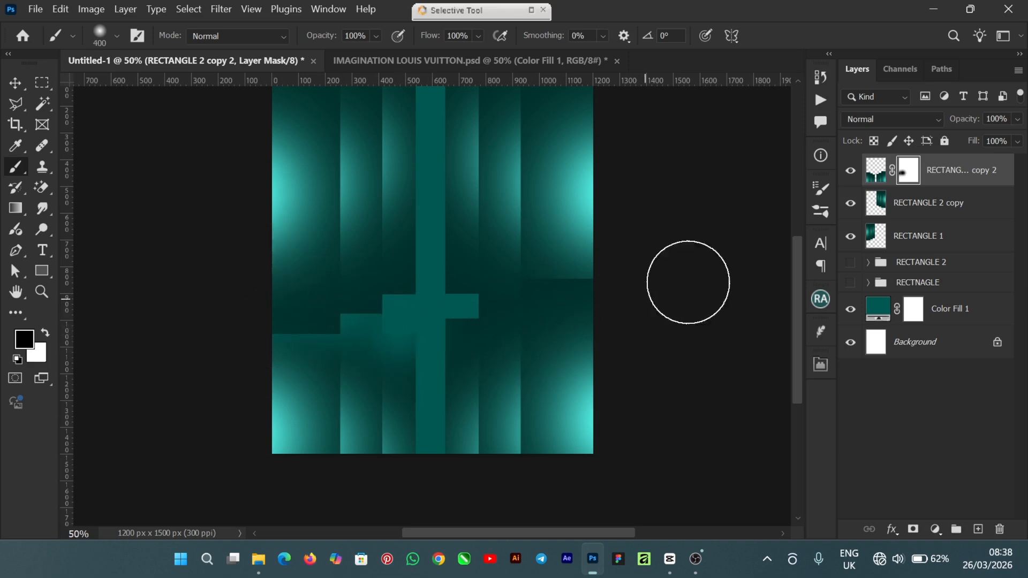
Set the reflection layer's opacity to 41%, and mask out the upper part of its middle and right panels with the black brush
click(1016, 120)
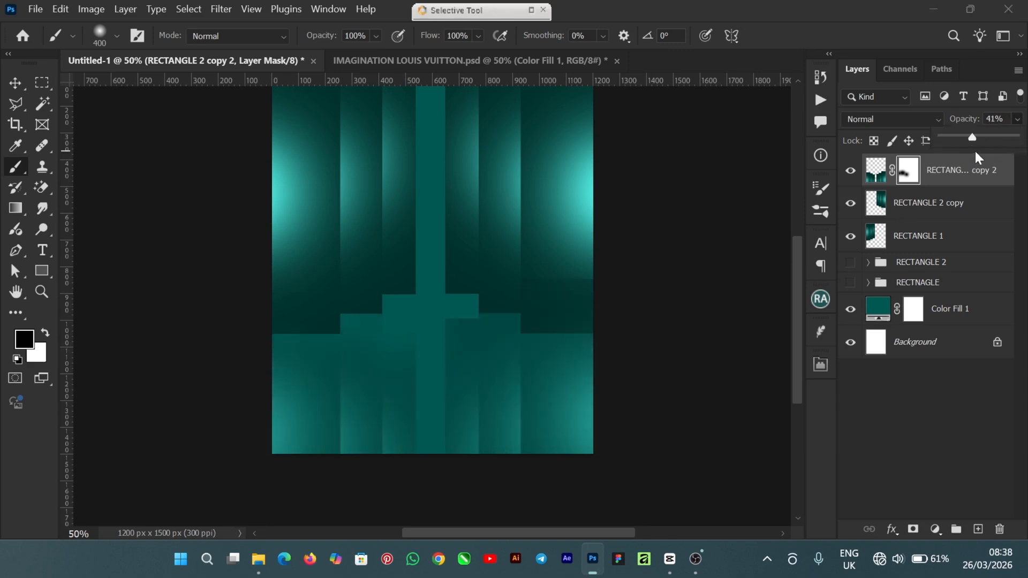
click(449, 327)
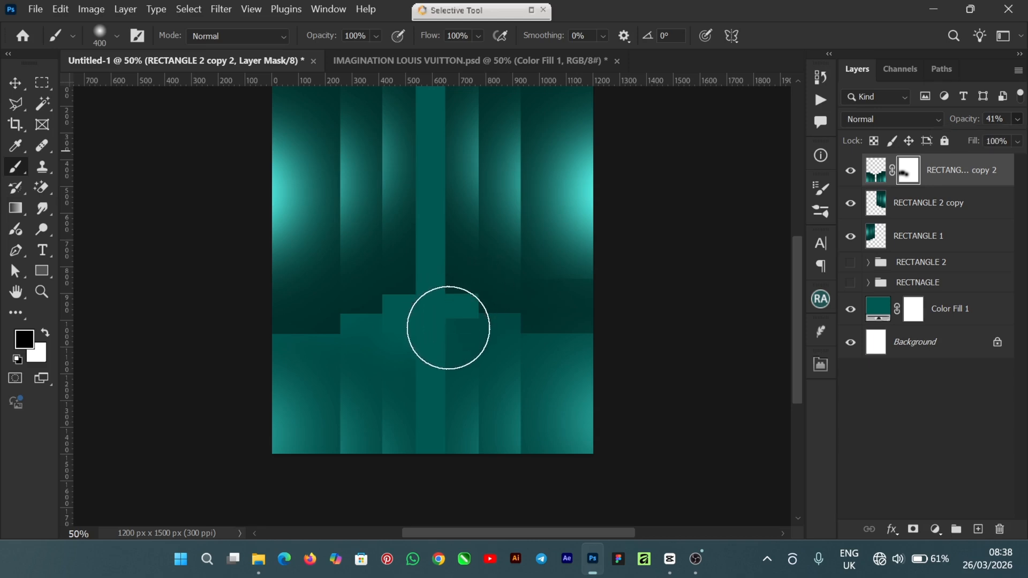
click(448, 328)
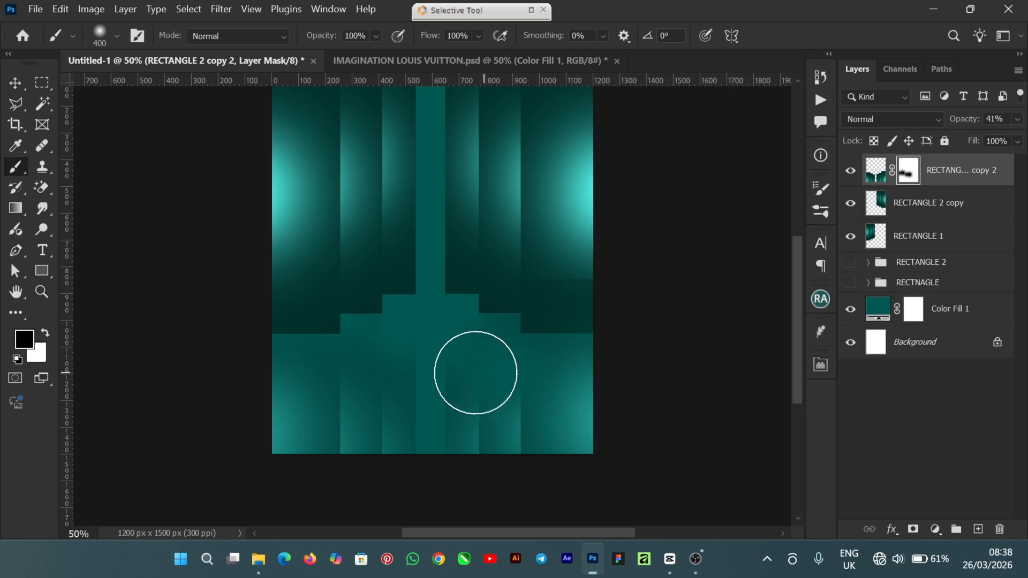
drag(475, 369, 372, 362)
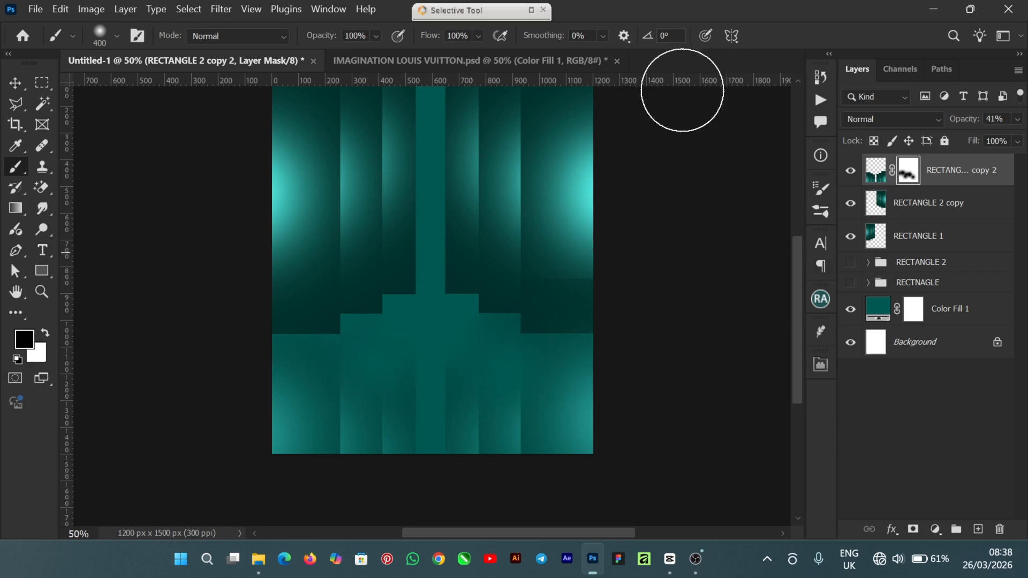
Create a new empty layer directly above the RECTANGLE 2 group and below the RECTANGLE 1 layer
click(15, 90)
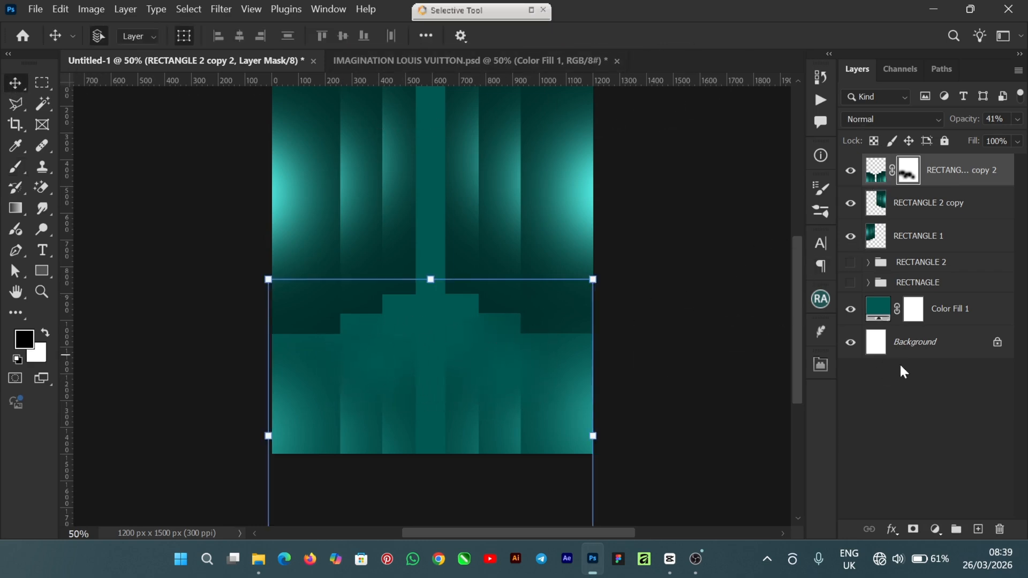
click(742, 324)
click(358, 335)
click(321, 308)
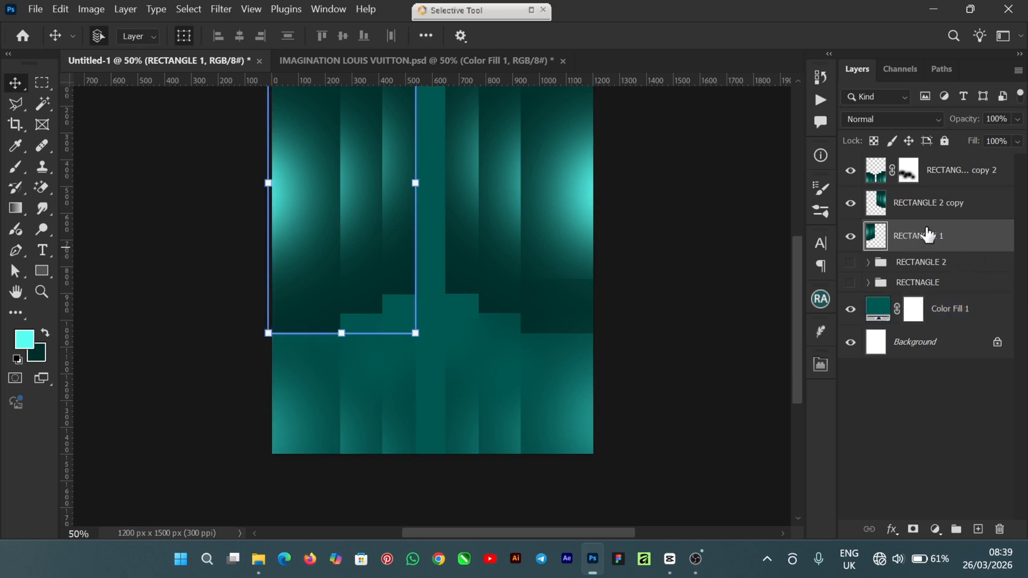
ctrl+click(911, 212)
click(952, 236)
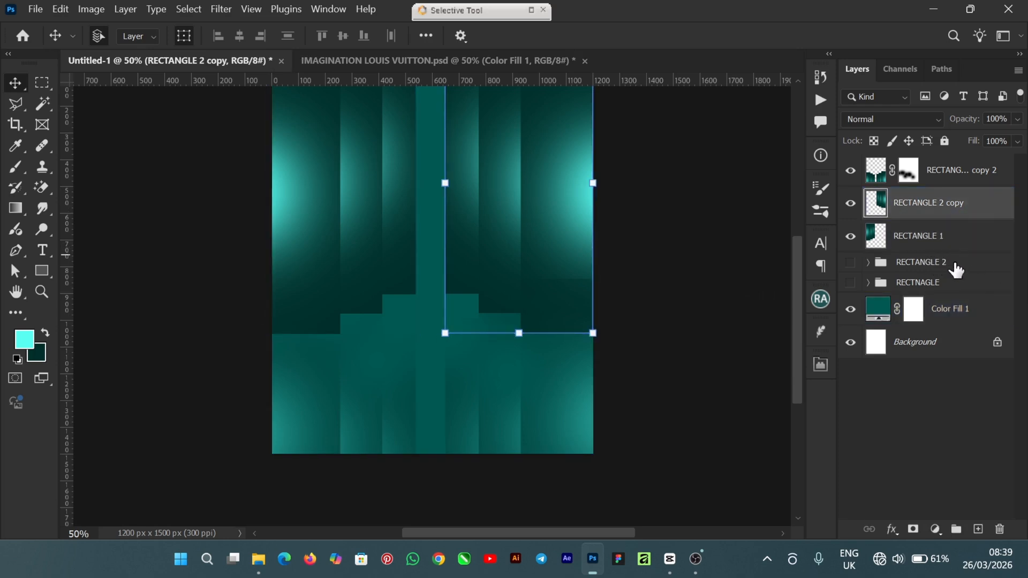
click(955, 264)
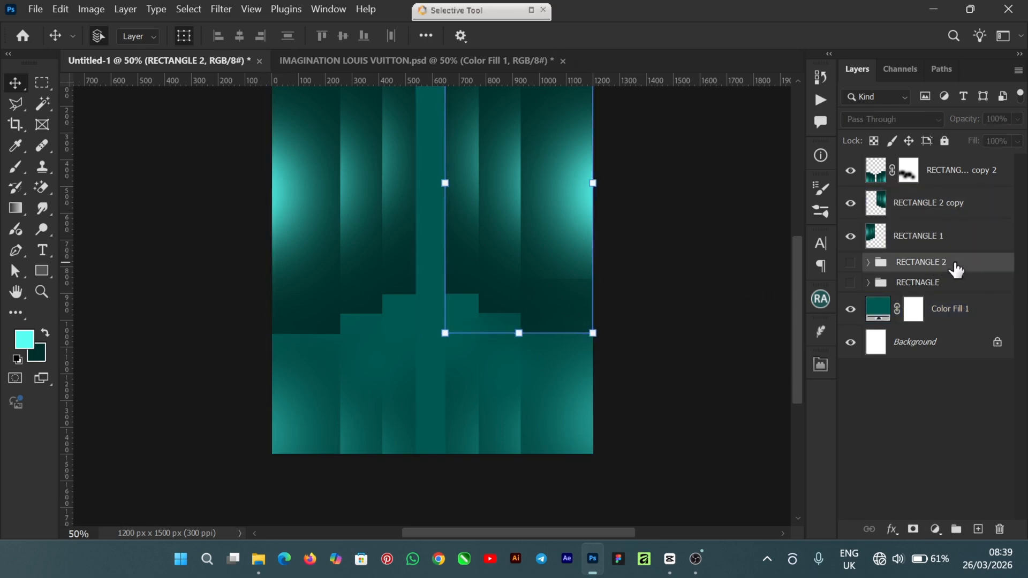
click(977, 530)
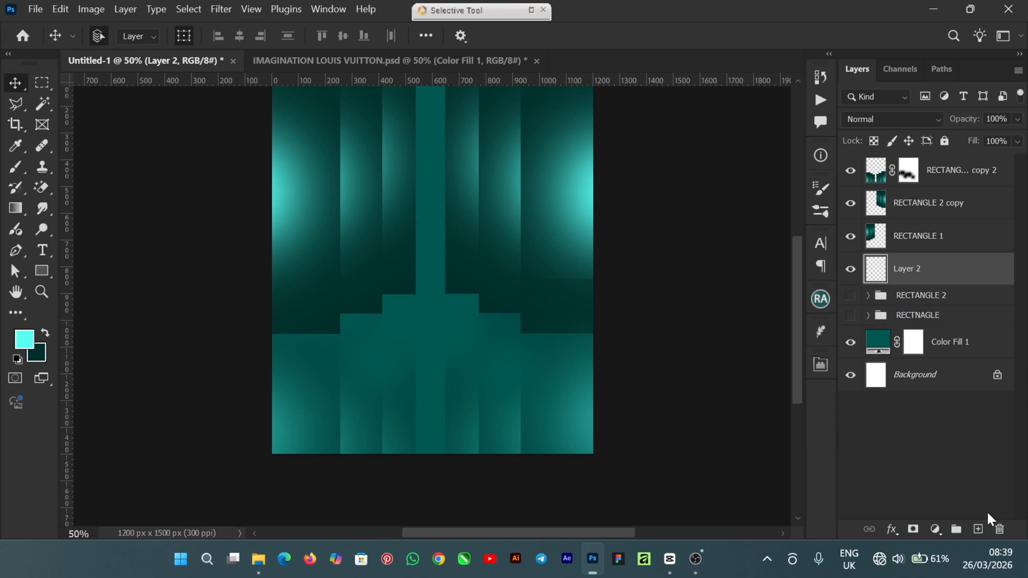
Paint dark teal shadows along the bottom edges of the left panels on Layer 2 with a flattened, soft 400 px brush
click(44, 332)
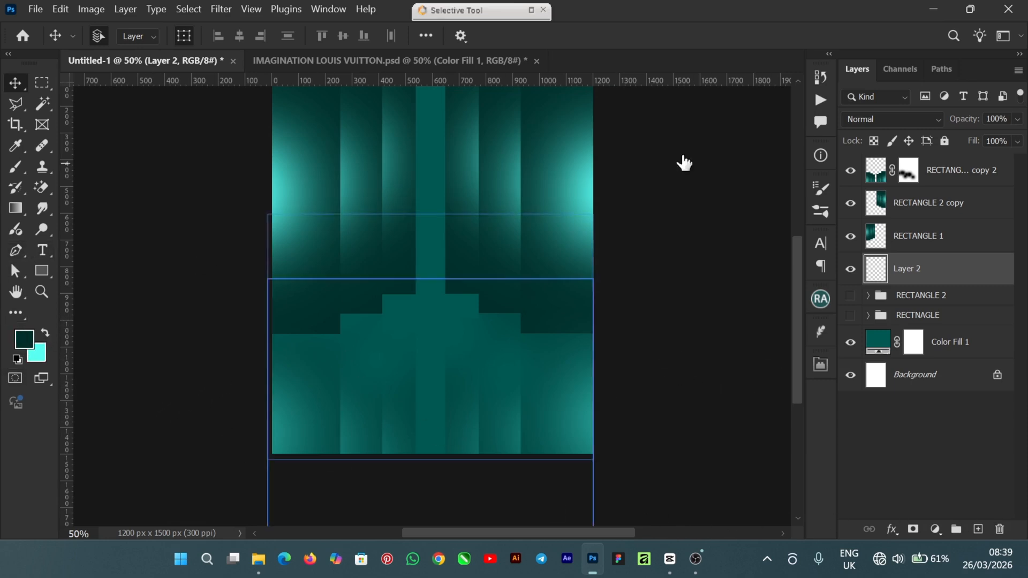
click(15, 168)
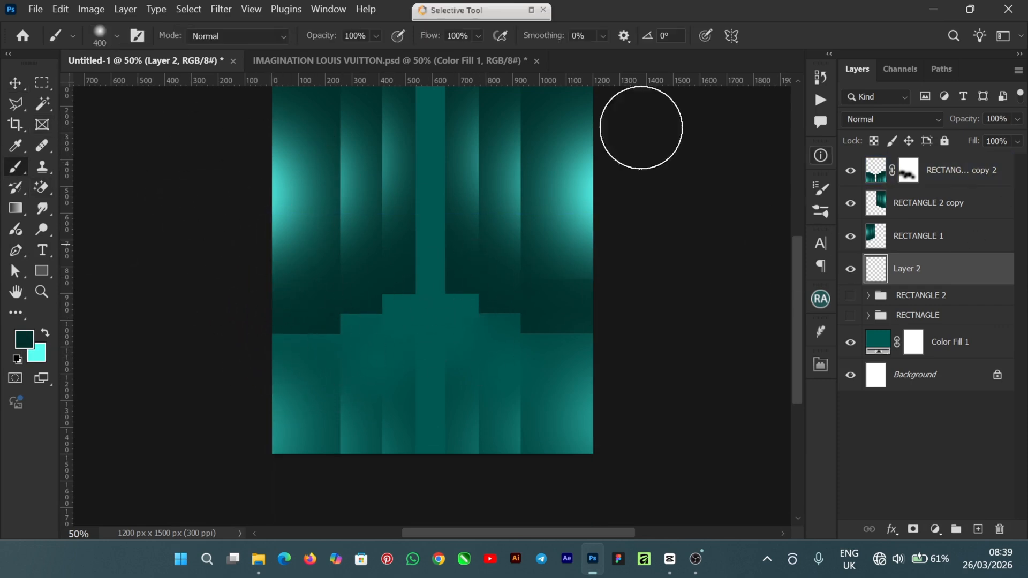
click(117, 37)
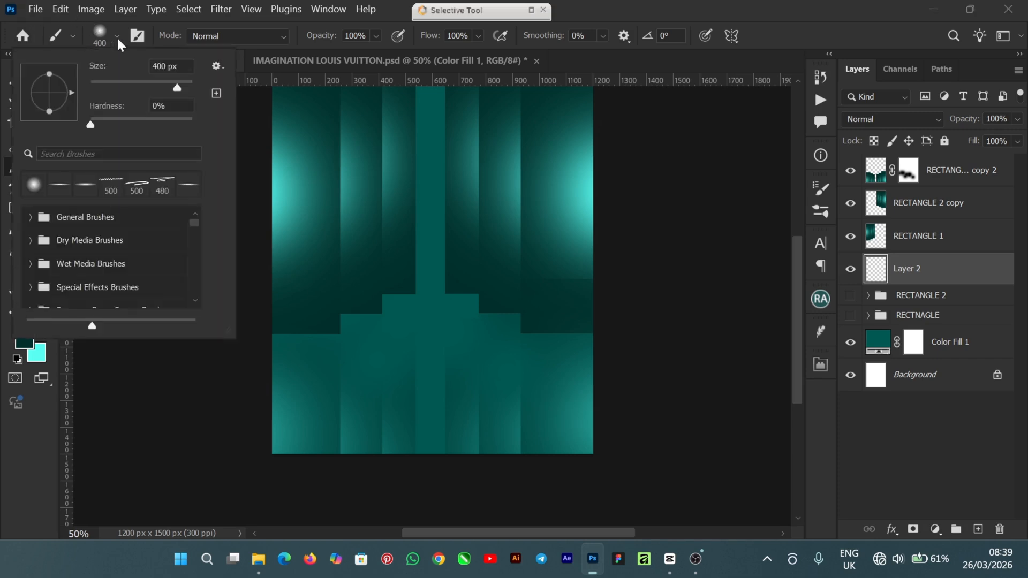
click(59, 187)
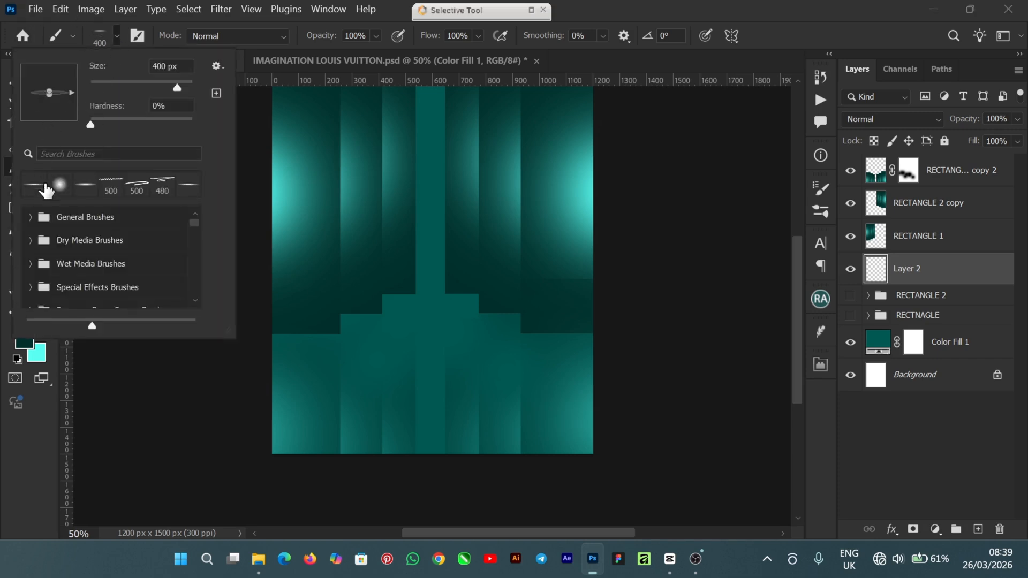
click(59, 186)
drag(45, 112, 46, 98)
click(610, 14)
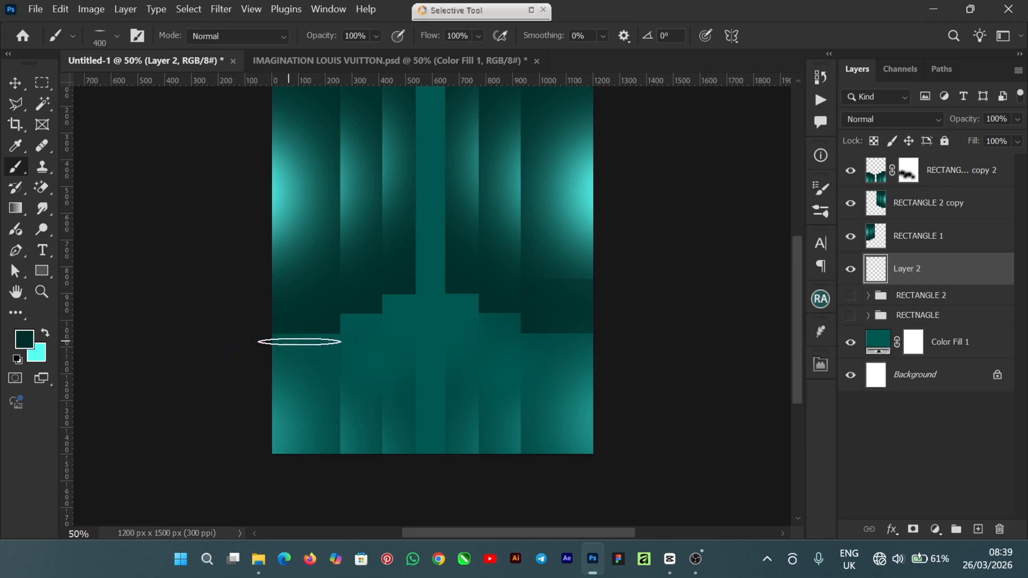
key(ctrl+plus)
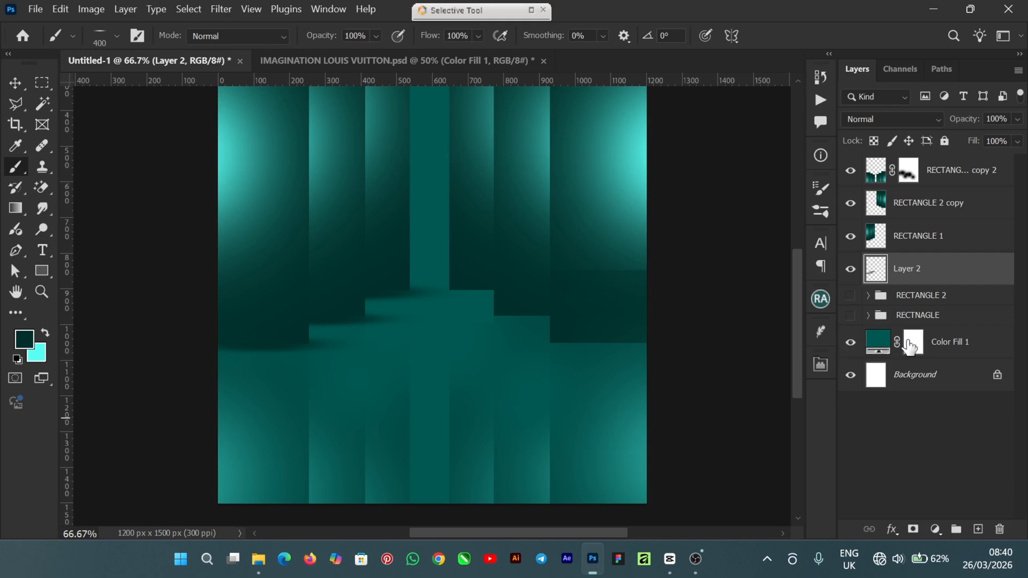
Add a new layer above Layer 2 and paint matching dark teal shadows along the bottom edges of the right panels
click(979, 529)
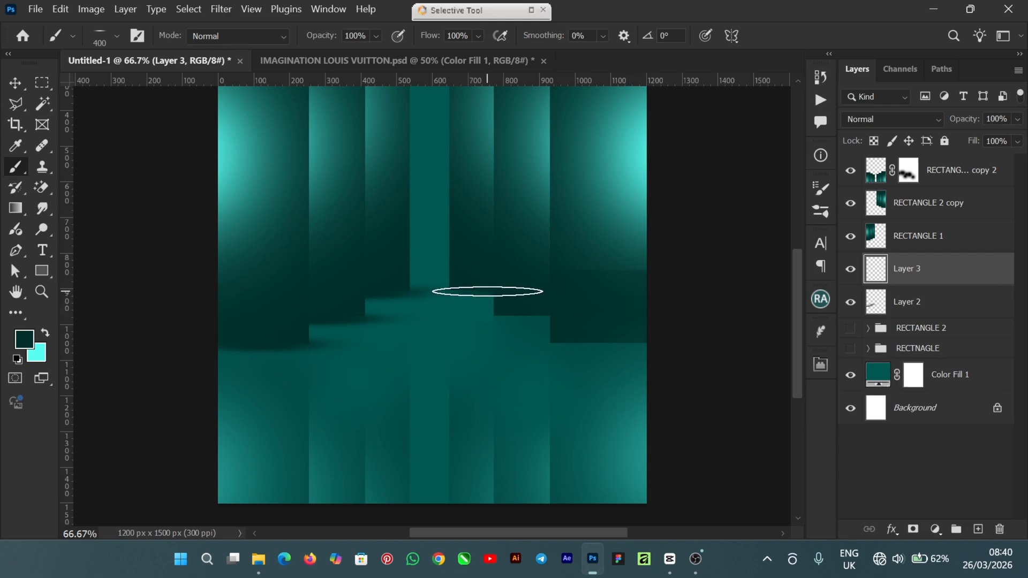
click(480, 291)
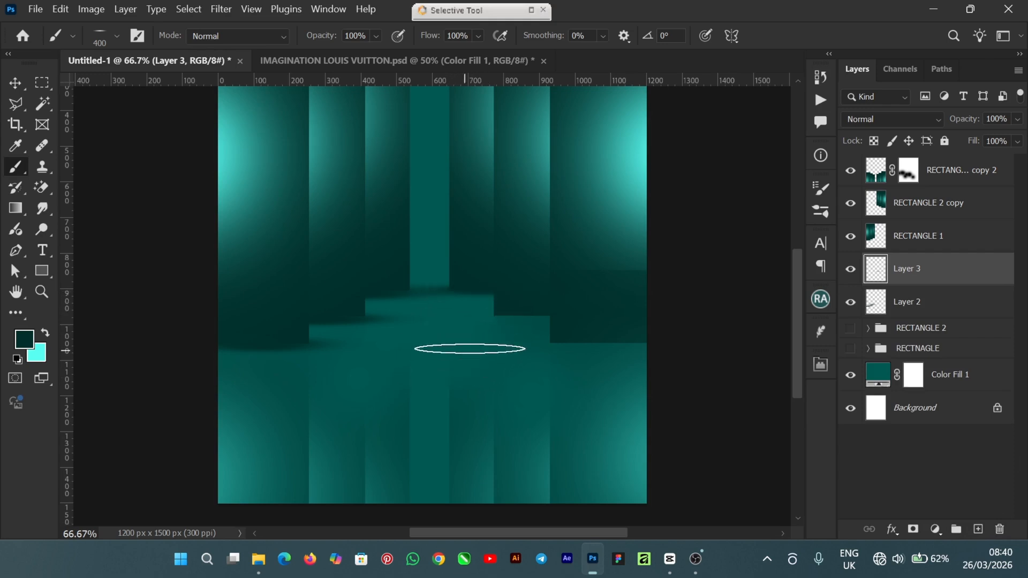
click(515, 319)
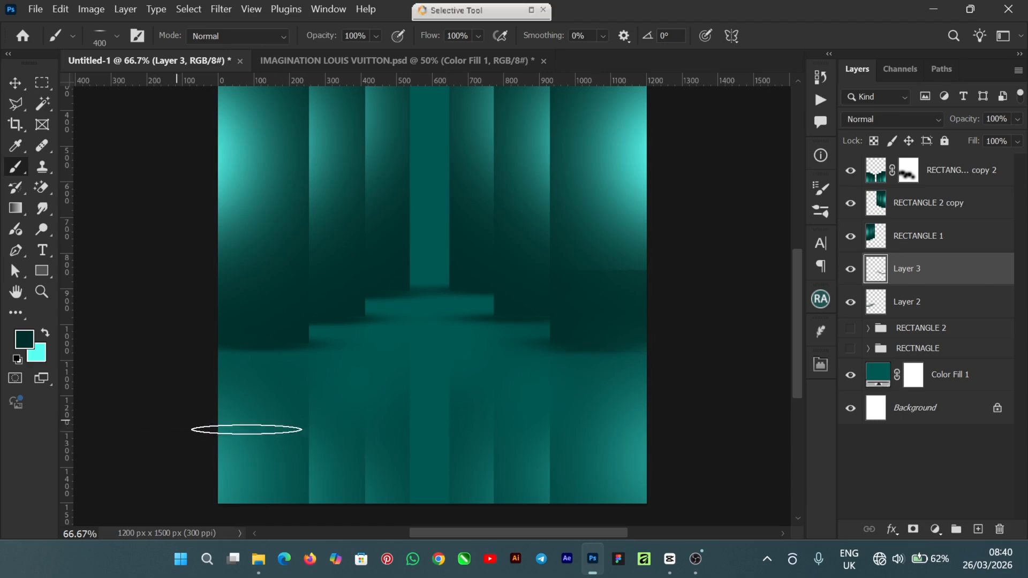
key(ctrl+minus)
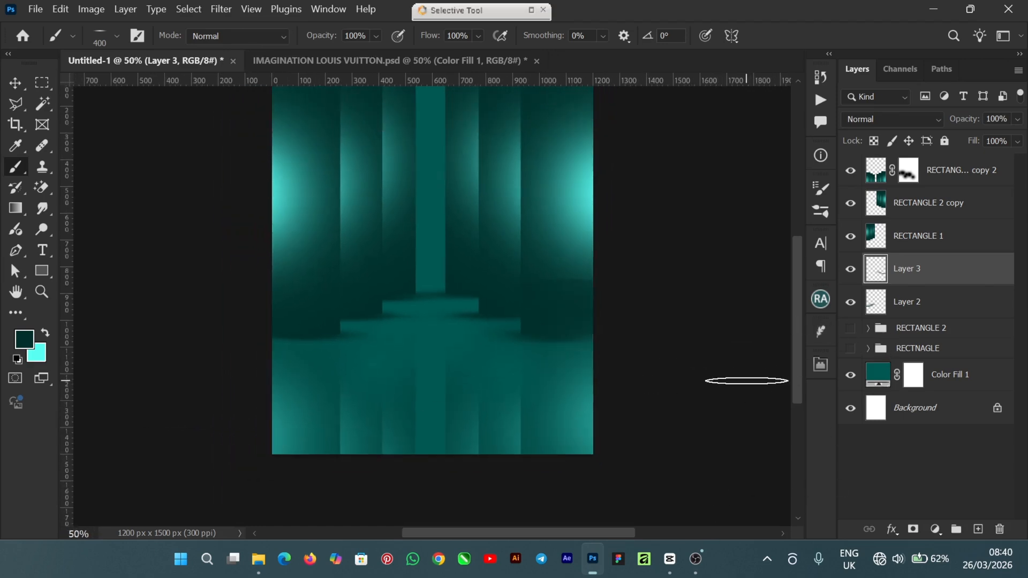
scroll(760, 348, up, 1)
drag(797, 335, 804, 306)
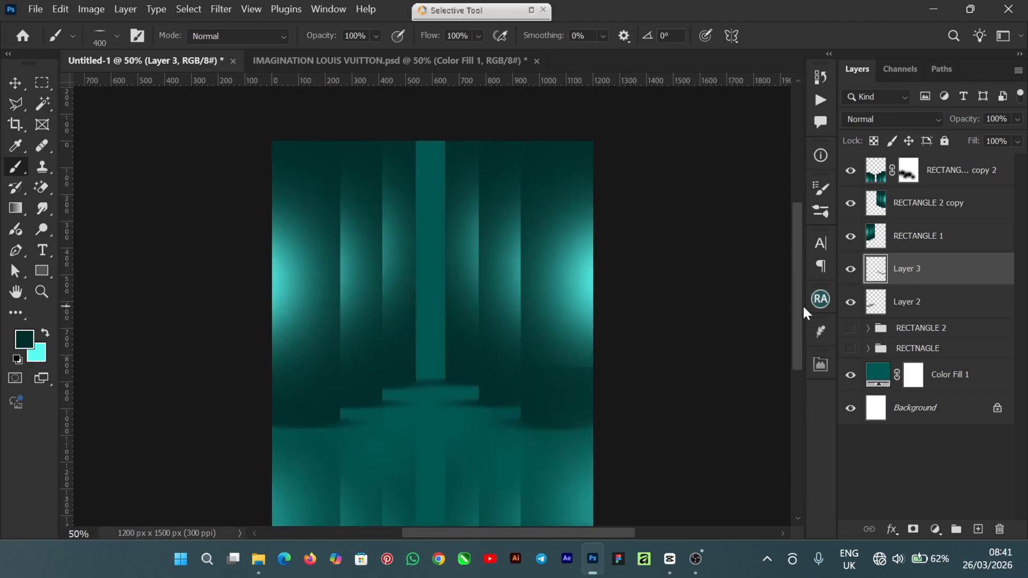
click(33, 86)
click(15, 87)
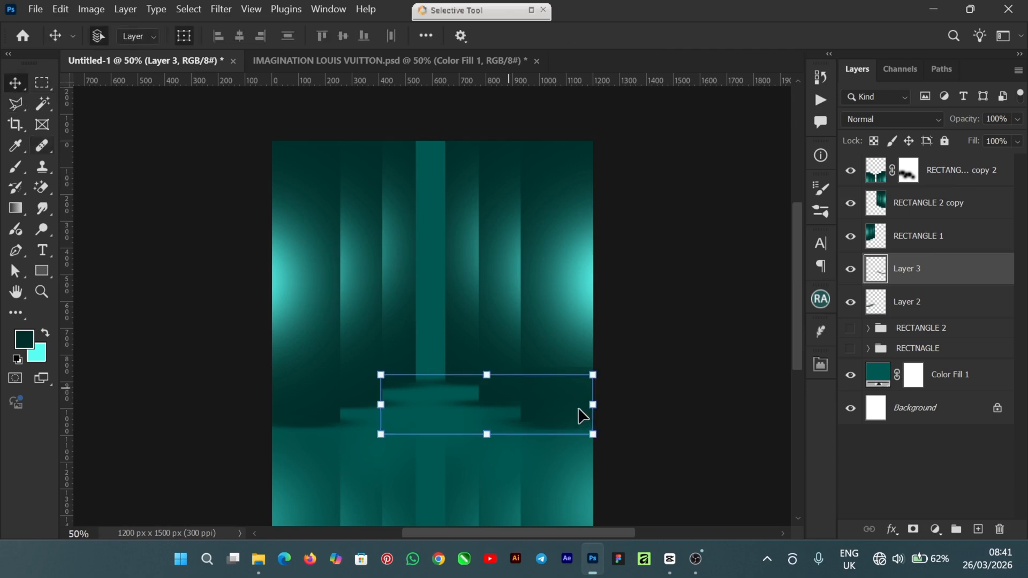
click(725, 362)
click(368, 368)
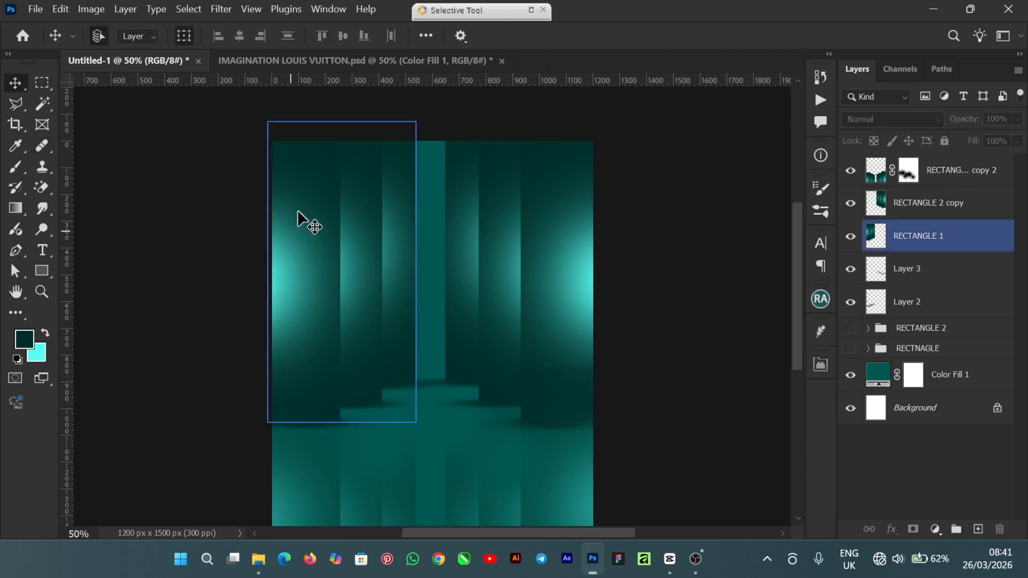
click(192, 222)
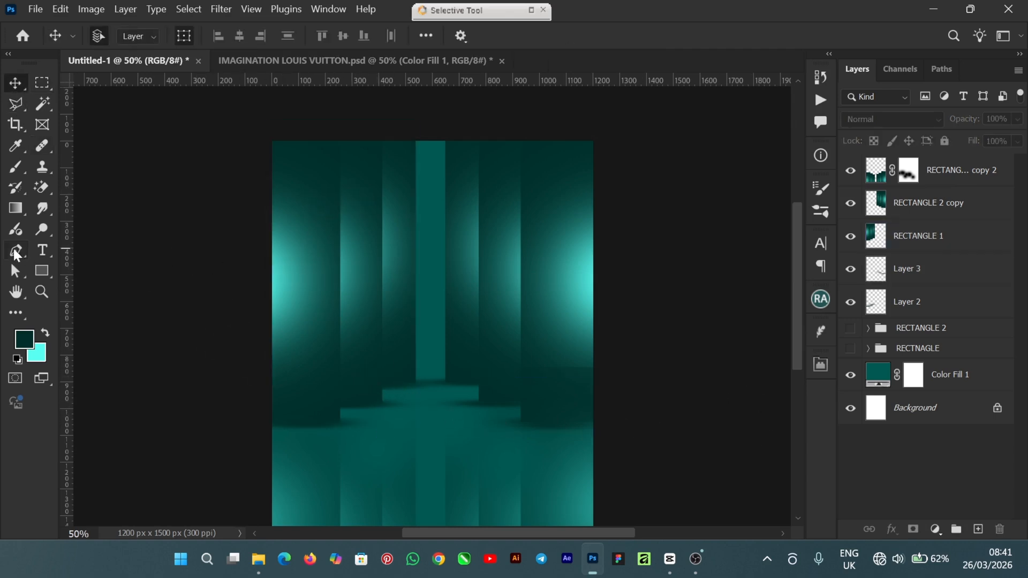
Set up the Line tool as a shape with no fill and a white 3 px solid stroke
click(43, 272)
right_click(44, 272)
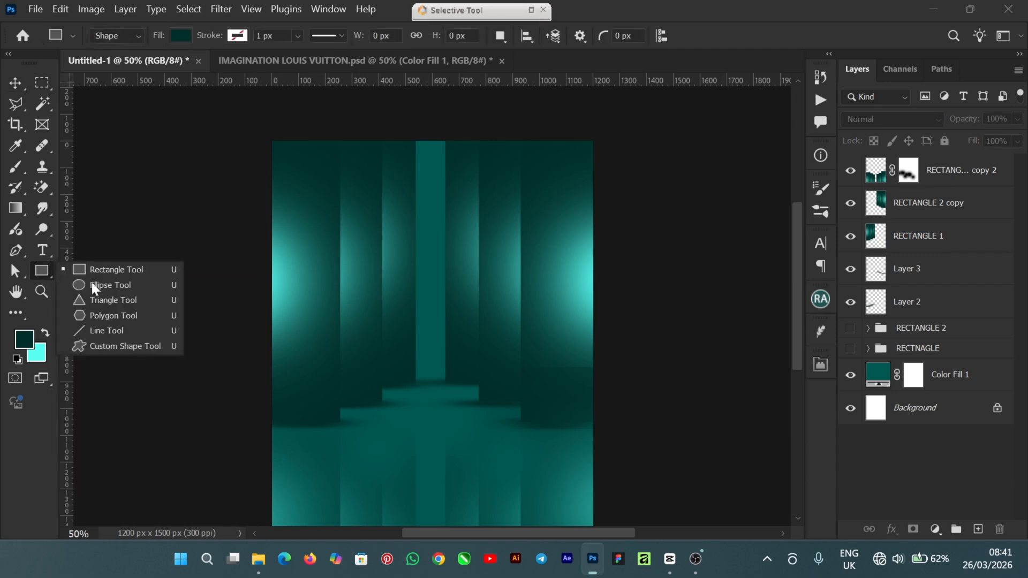
click(113, 333)
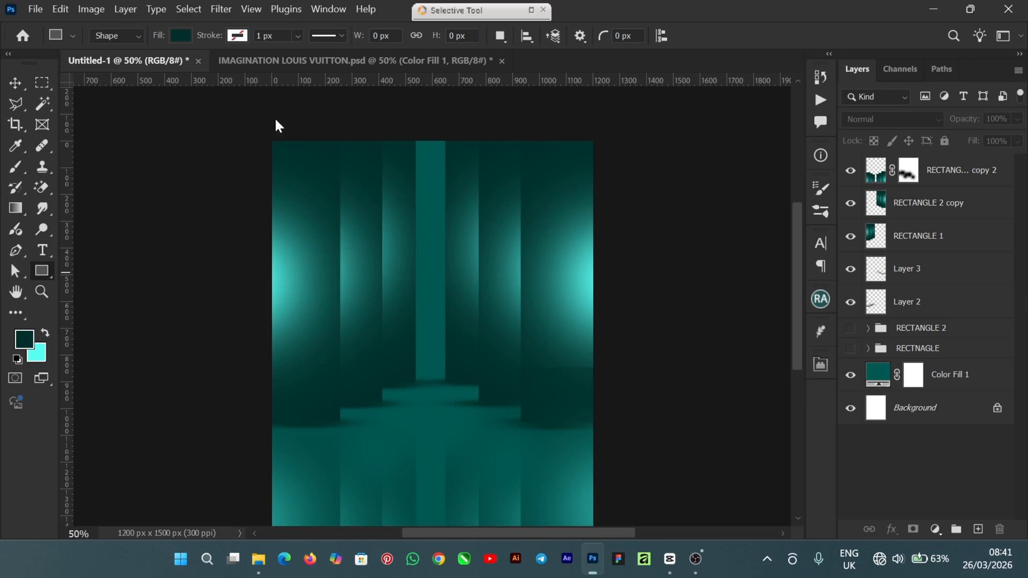
click(181, 35)
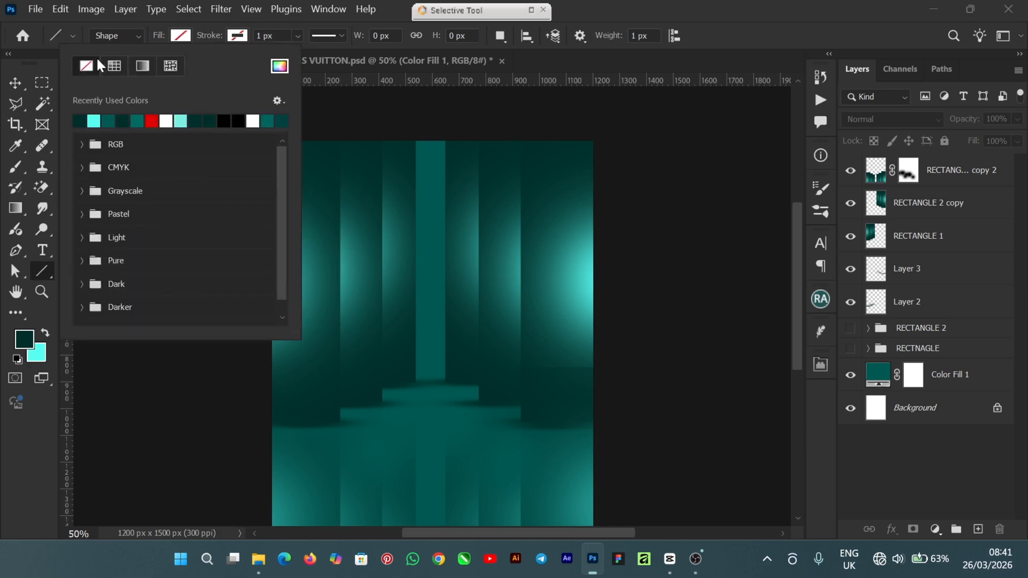
click(238, 40)
click(242, 38)
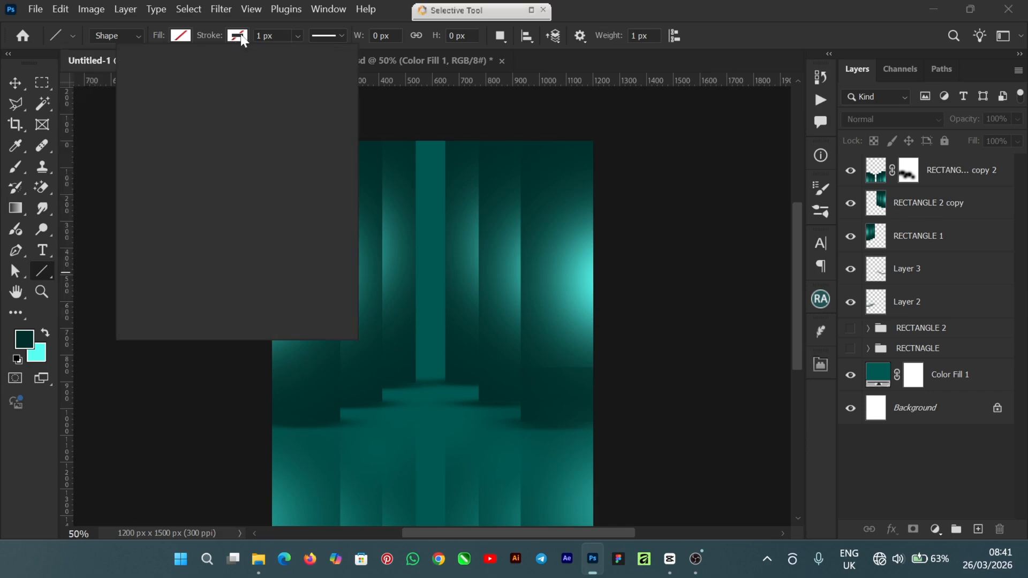
click(240, 39)
click(238, 39)
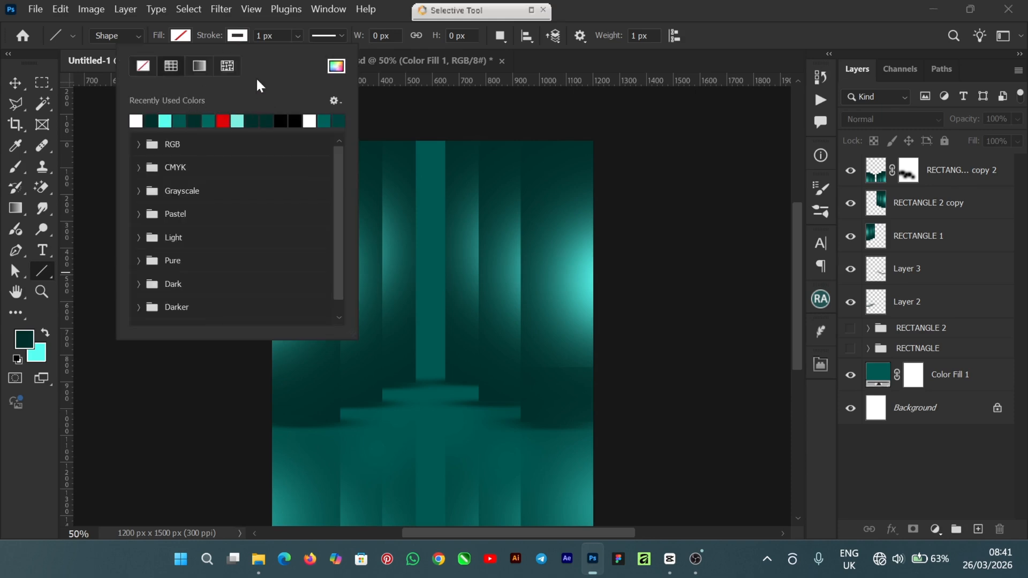
click(282, 35)
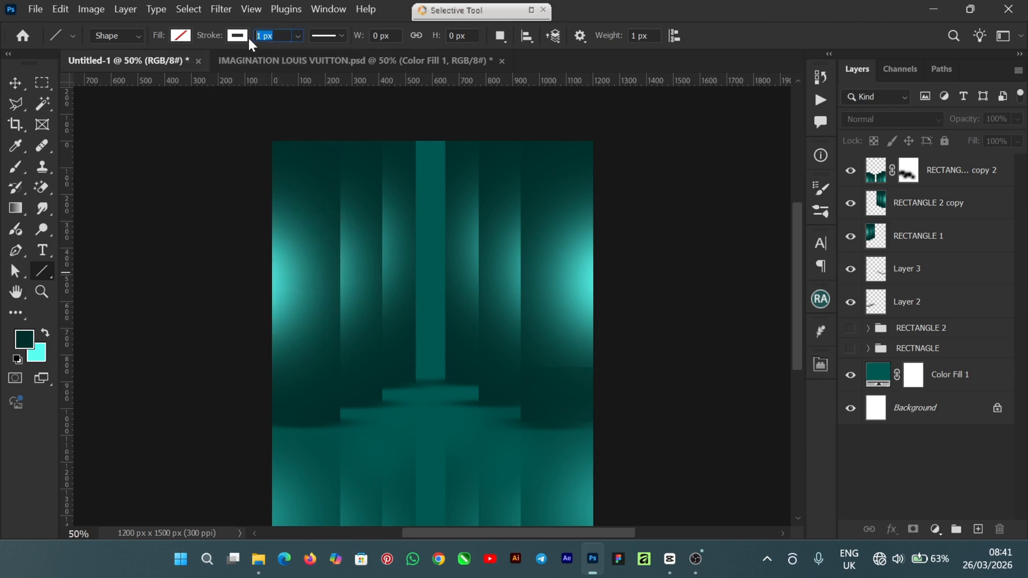
text(3)
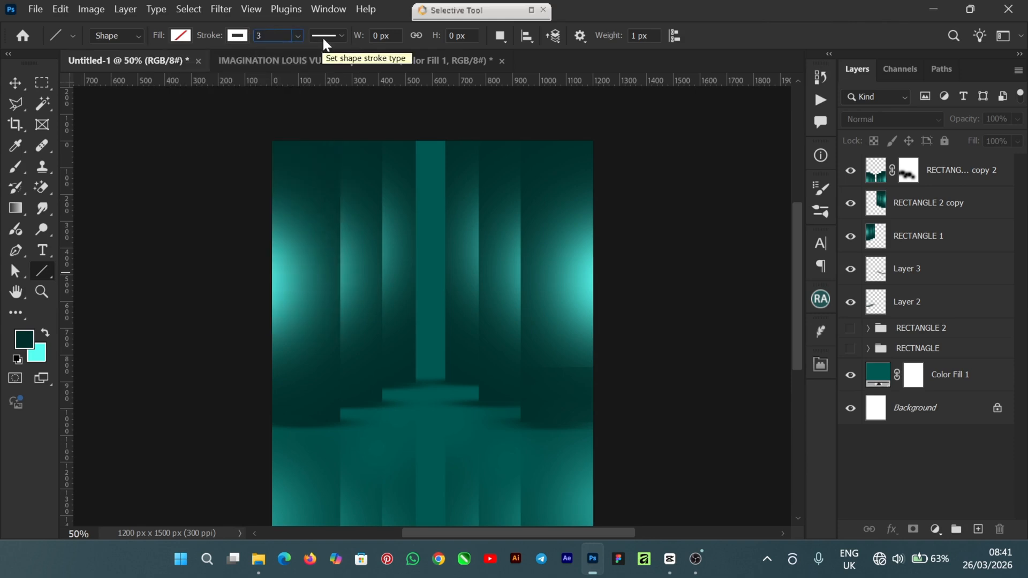
key(Return)
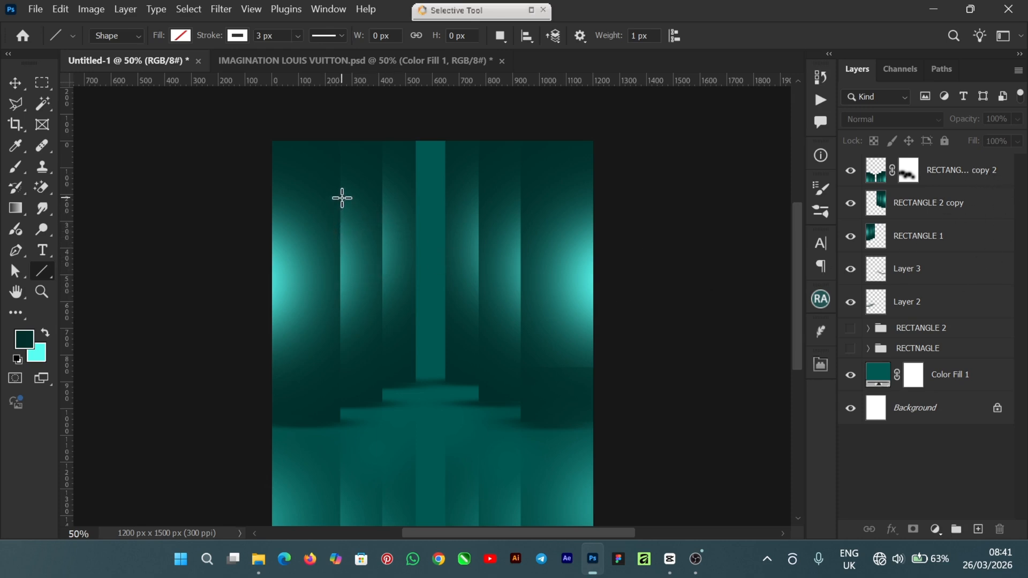
Draw a vertical white line about 824 px long along the edge between the first and second left panels
drag(340, 201, 341, 422)
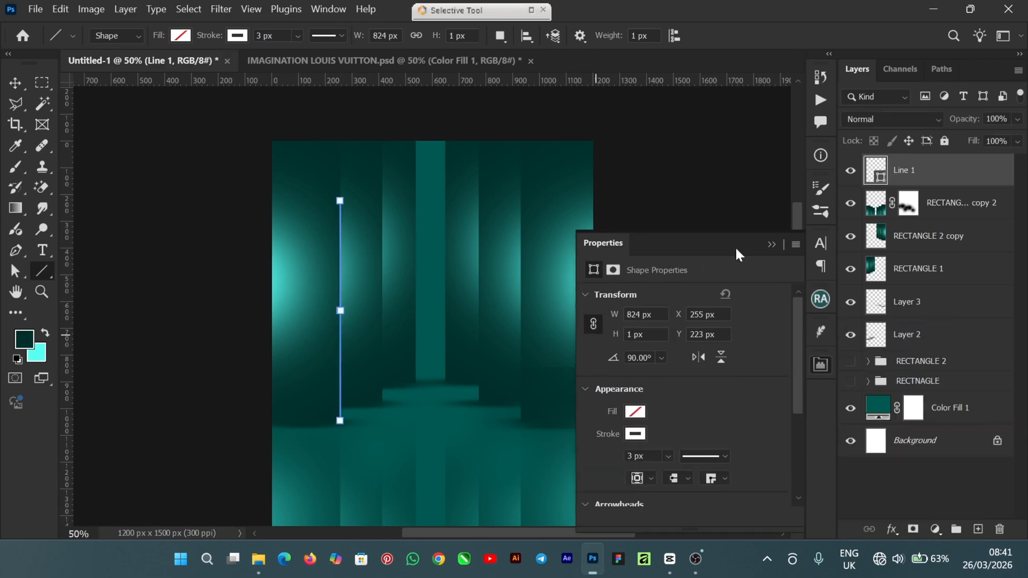
click(771, 244)
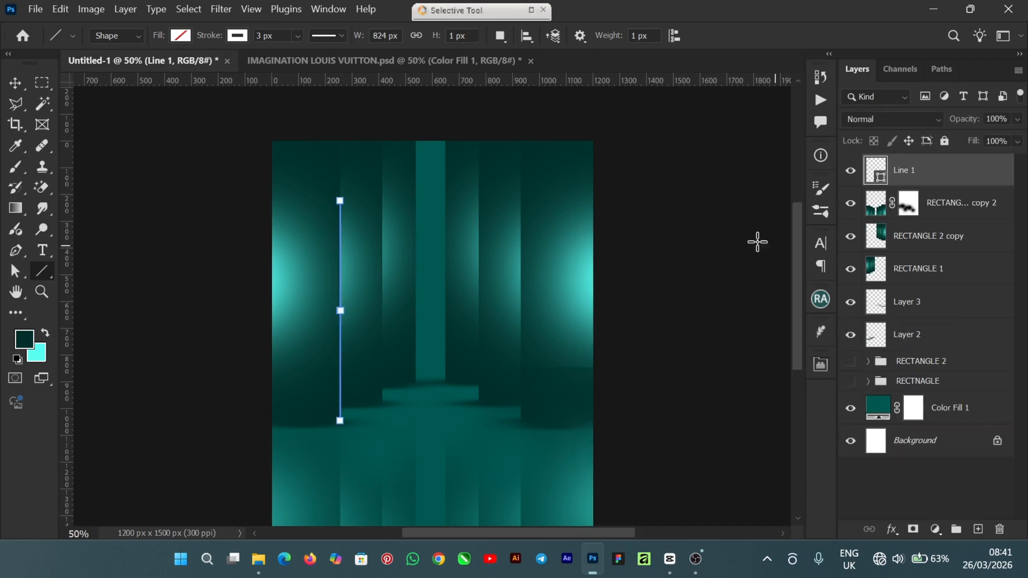
click(16, 83)
click(694, 304)
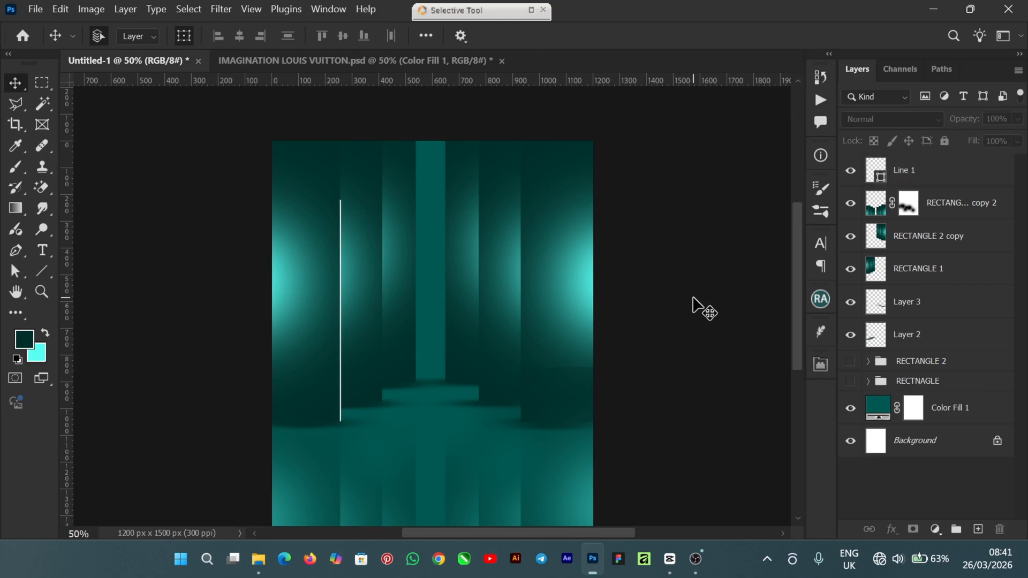
click(950, 173)
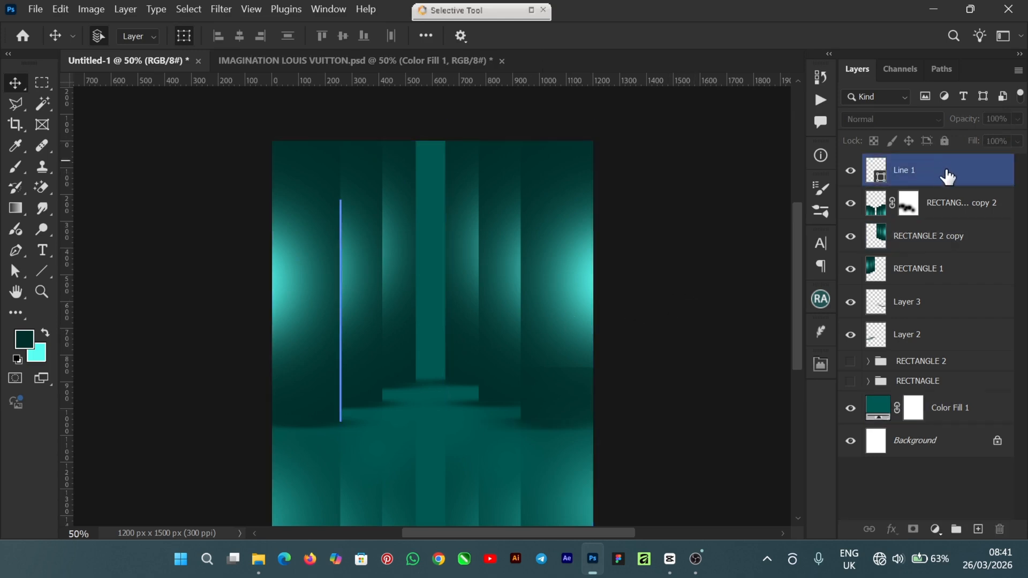
click(701, 248)
Draw white vertical lines about 744 px and 688 px long along the inner edges of the second and third left panels
click(42, 273)
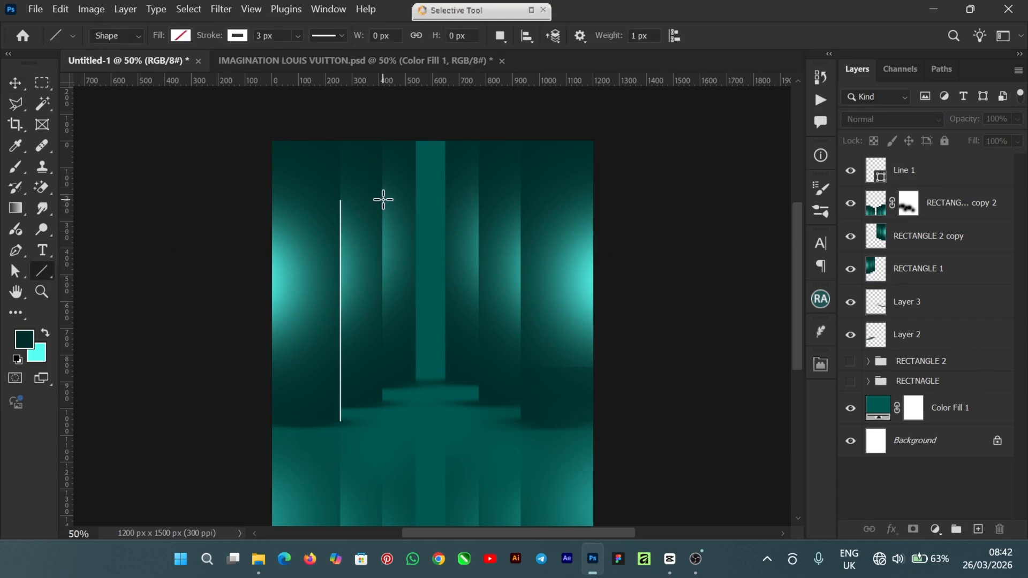
drag(383, 199, 384, 399)
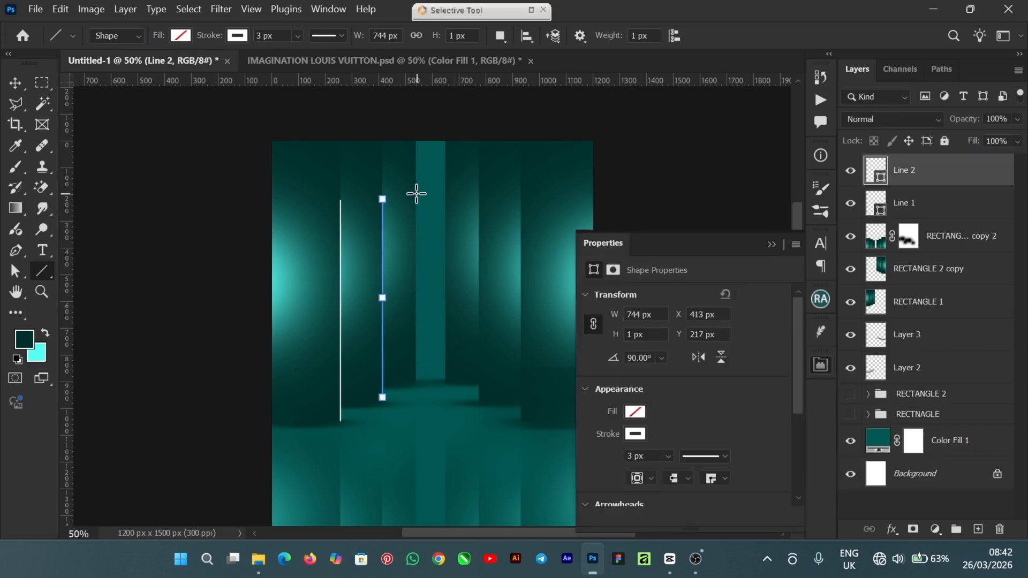
drag(416, 200, 418, 385)
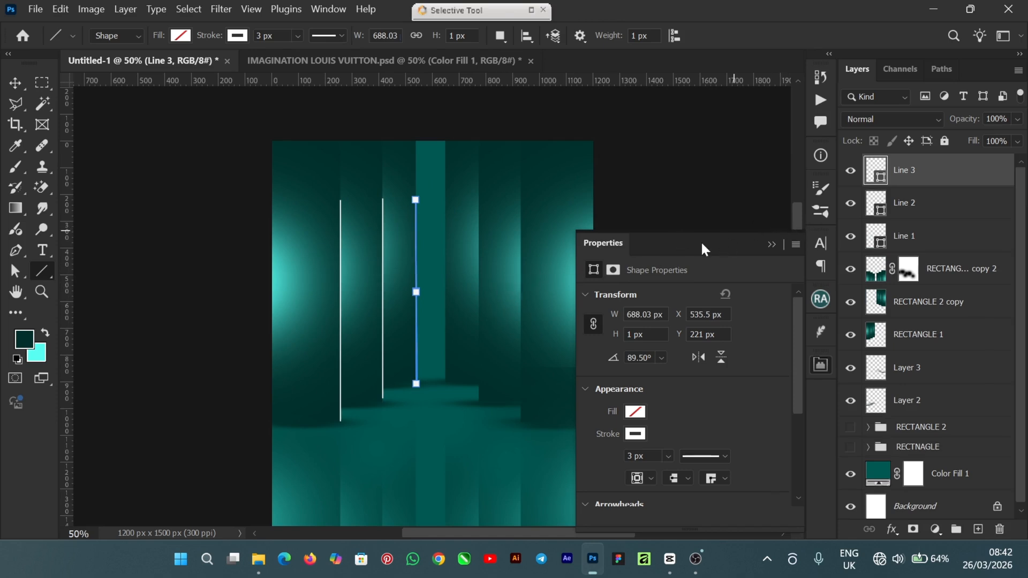
click(770, 245)
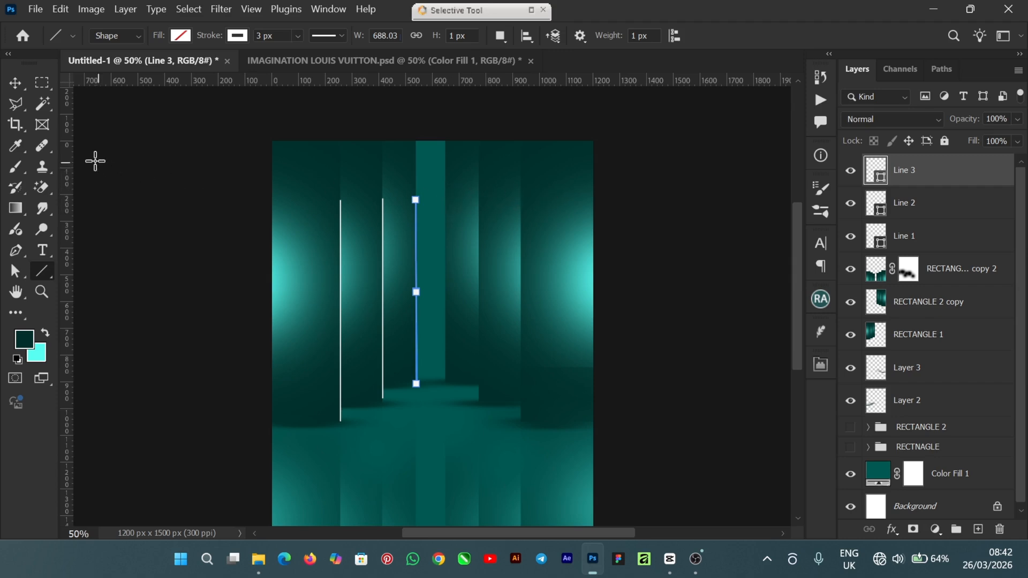
click(16, 83)
Draw three white vertical lines along the right panels' inner edges, about 688, 764 and 842 px long from the centre outward
click(45, 275)
drag(445, 199, 447, 383)
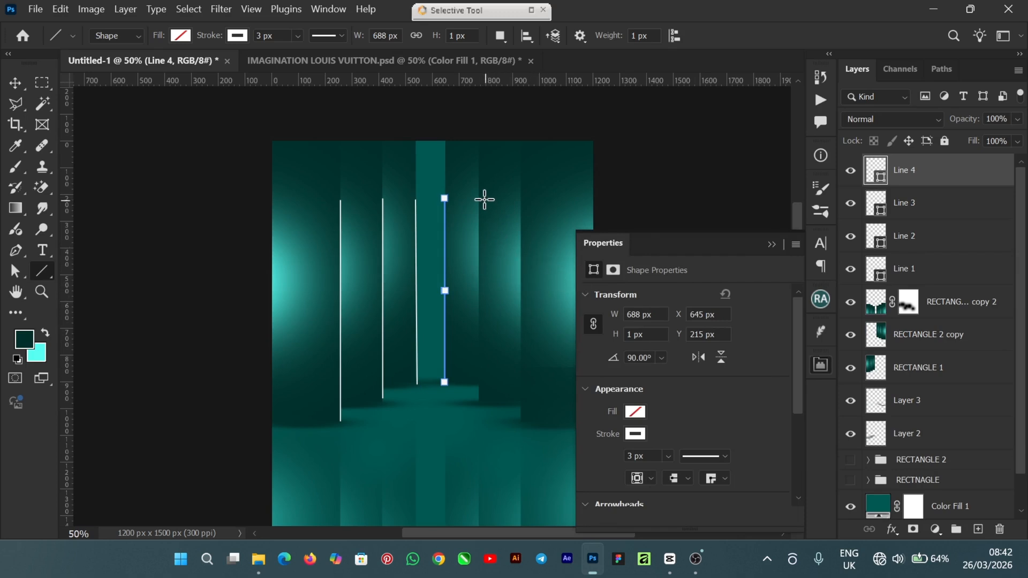
drag(478, 198, 479, 402)
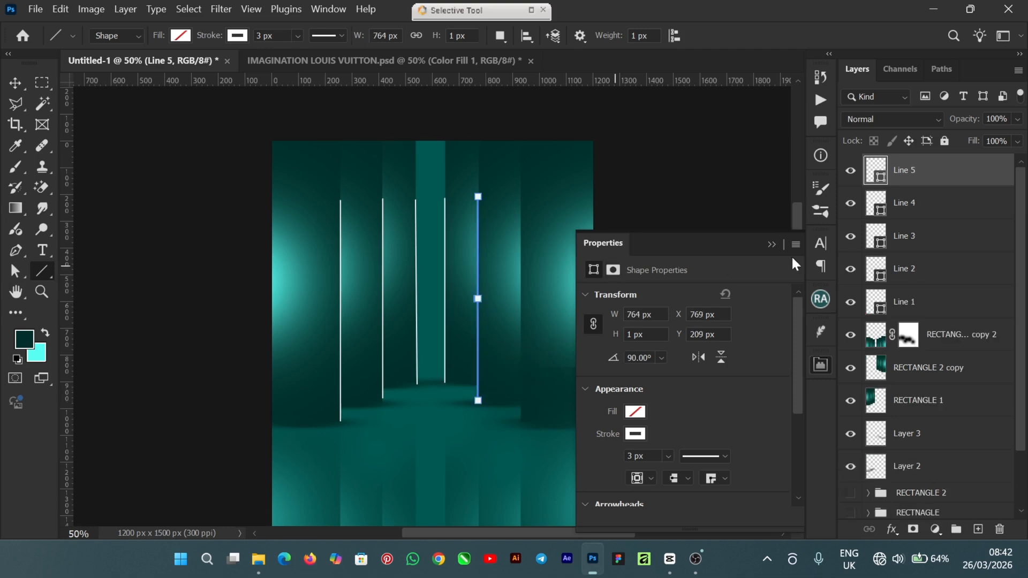
click(771, 244)
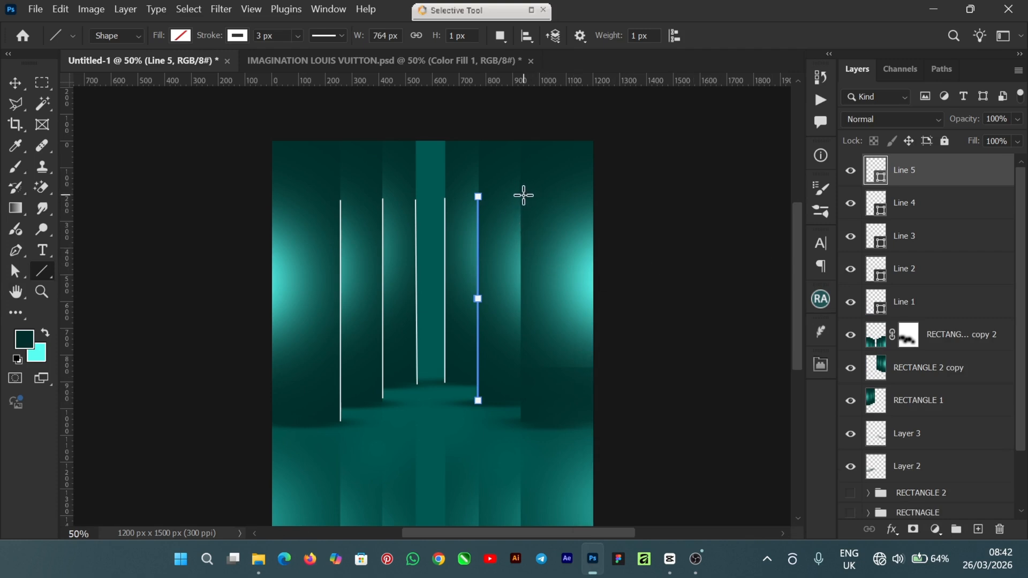
drag(520, 196, 523, 421)
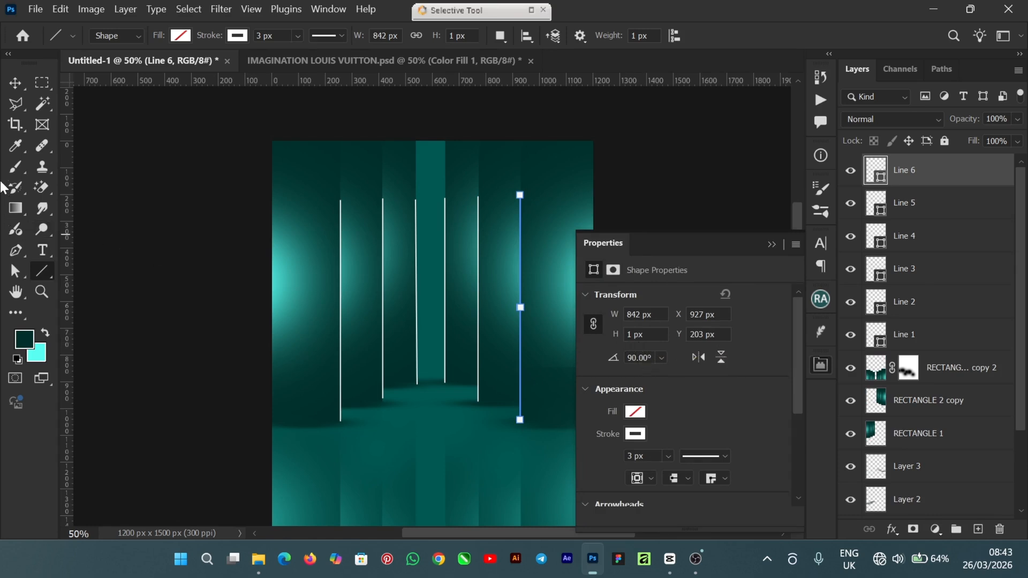
click(15, 82)
click(187, 291)
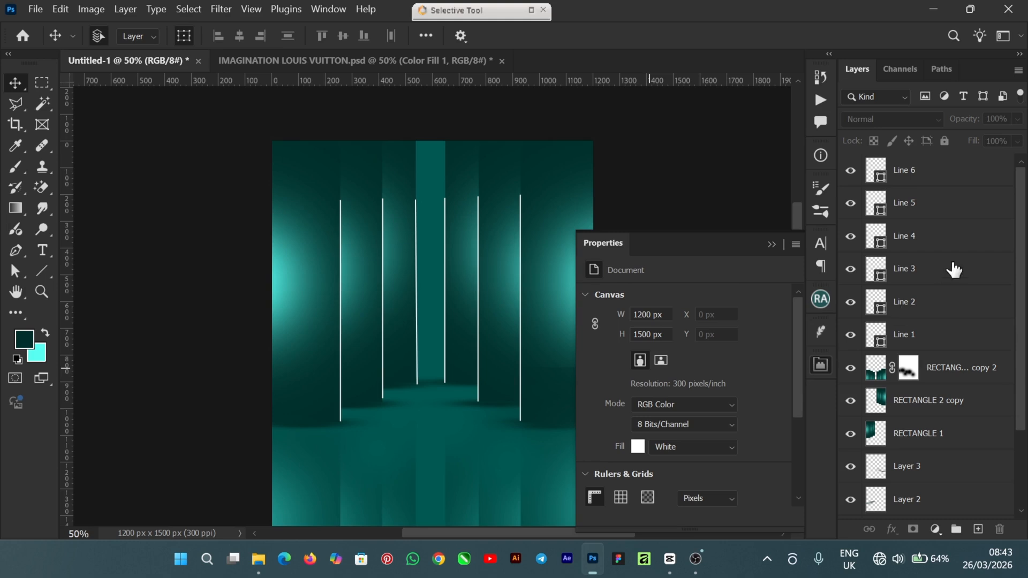
Group the six white line layers, Line 1 through Line 6, into a single layer group
click(905, 174)
shift+click(974, 202)
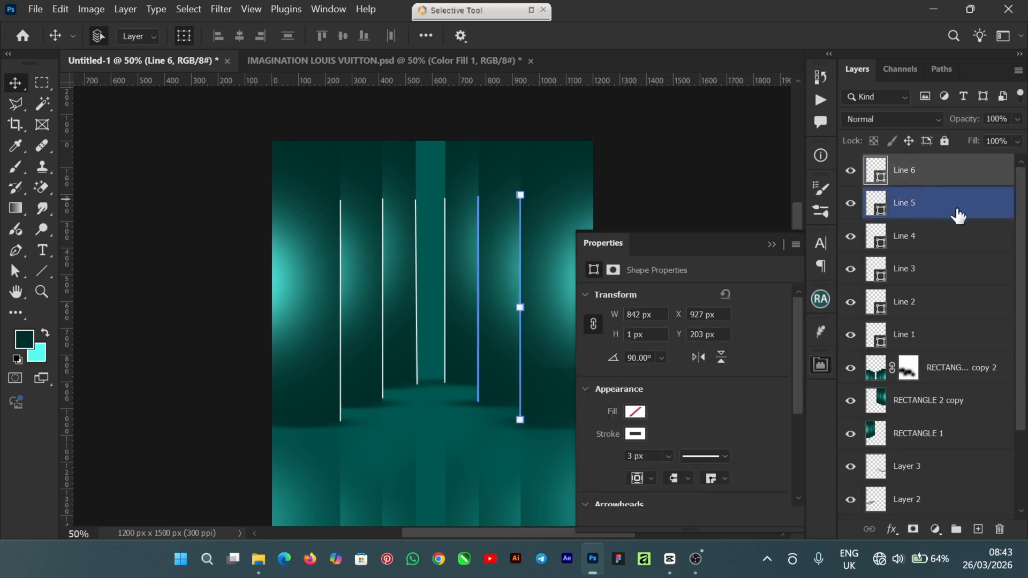
shift+click(959, 238)
shift+click(957, 270)
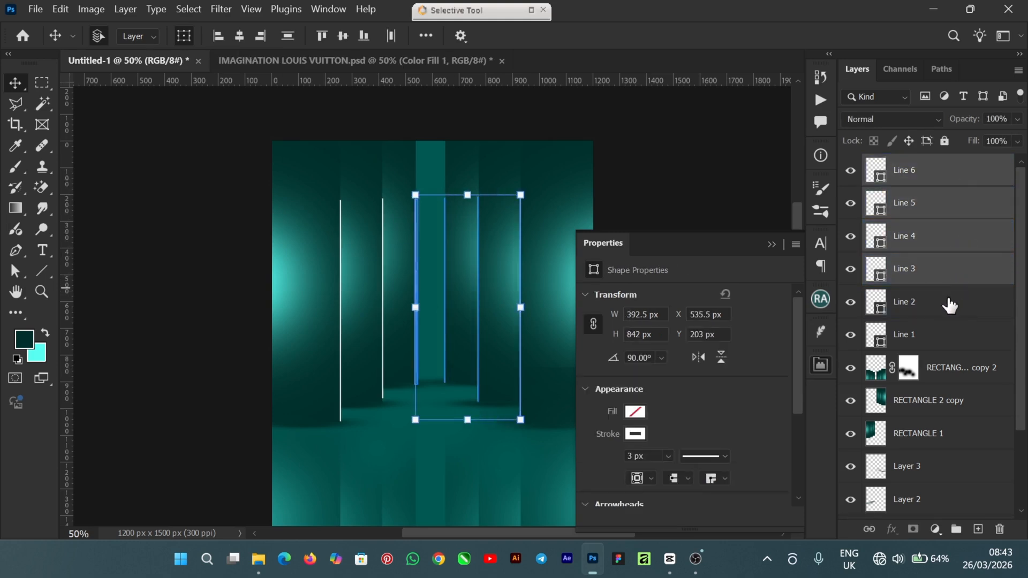
shift+click(955, 303)
shift+click(962, 336)
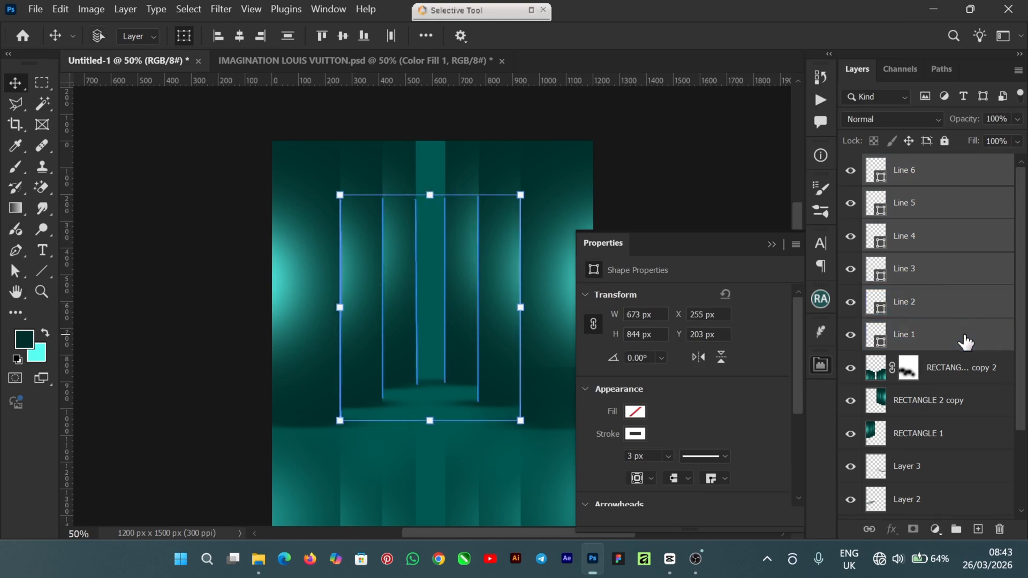
key(ctrl+g)
Rename the new group of edge lines to LINE TOOL
click(931, 322)
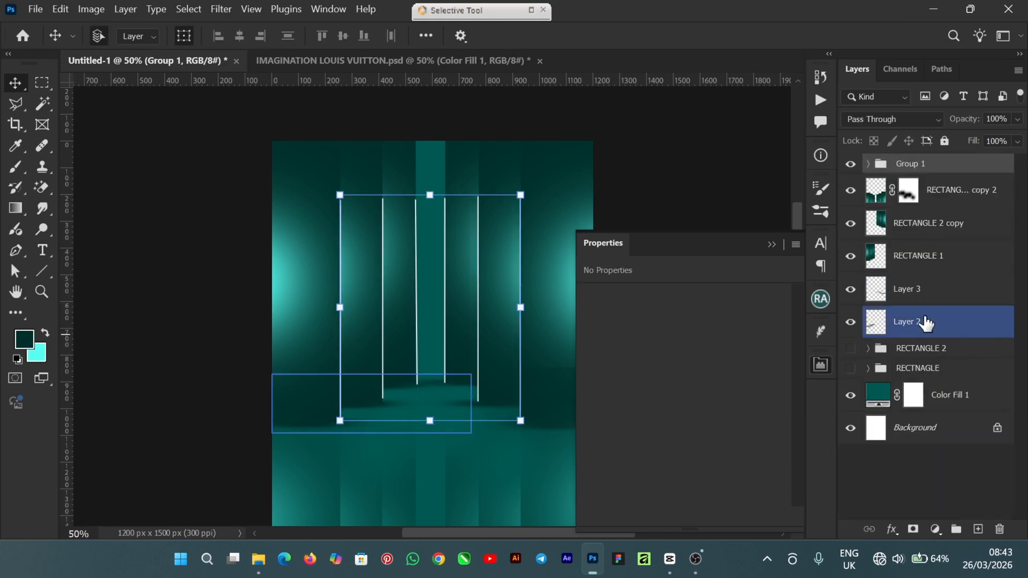
click(931, 256)
click(910, 166)
double_click(916, 163)
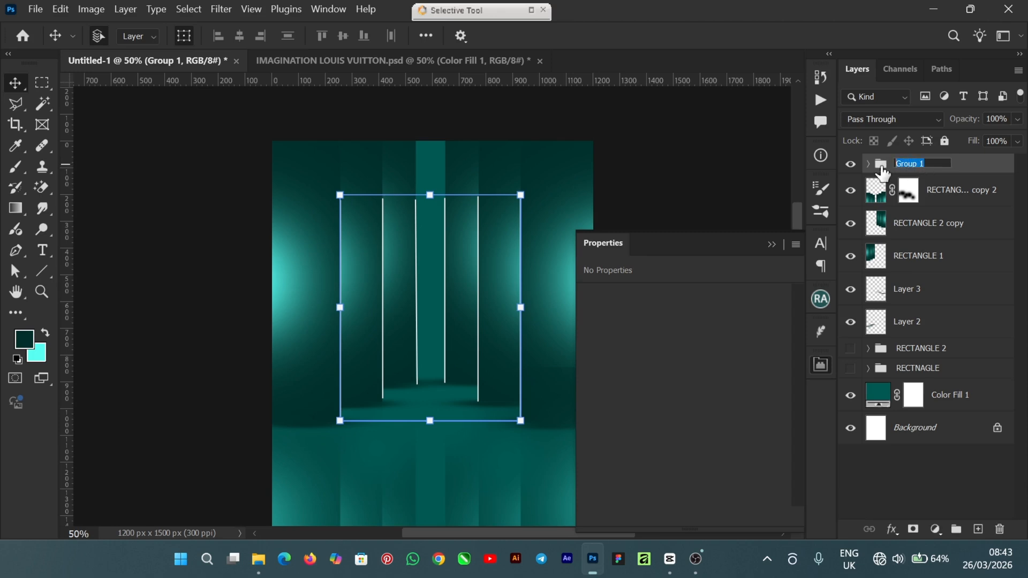
text(LINE )
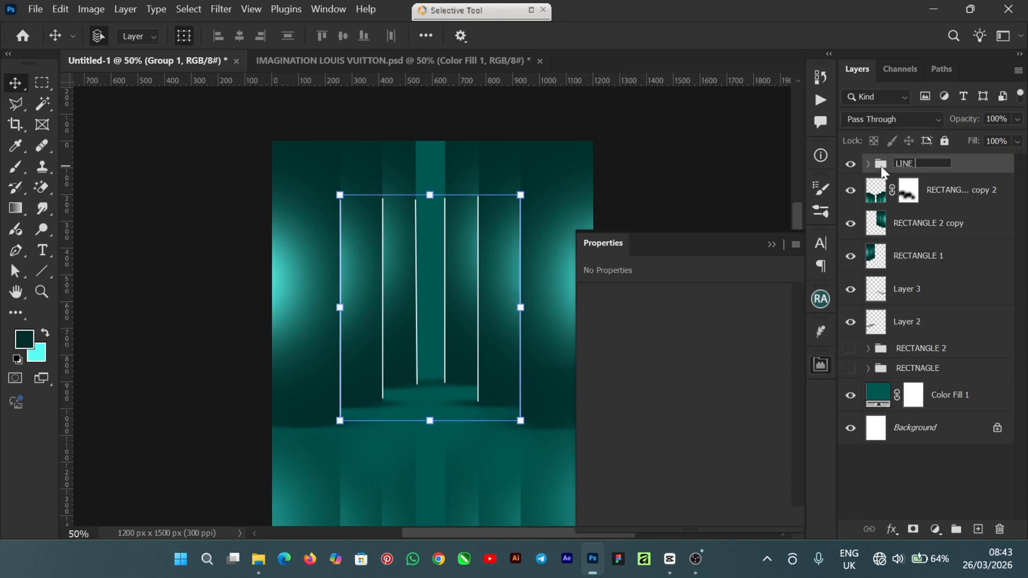
text(TOOL)
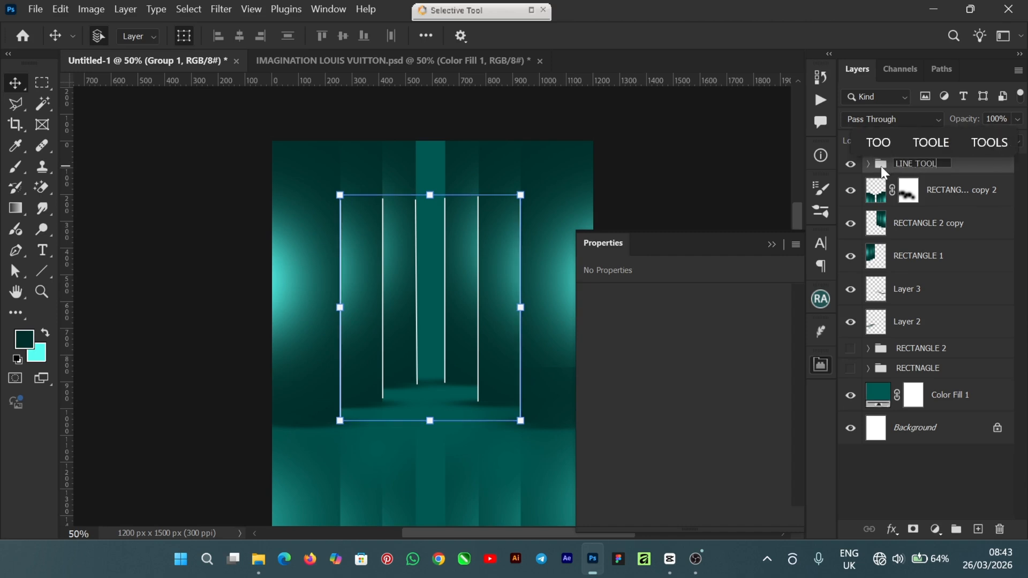
key(Return)
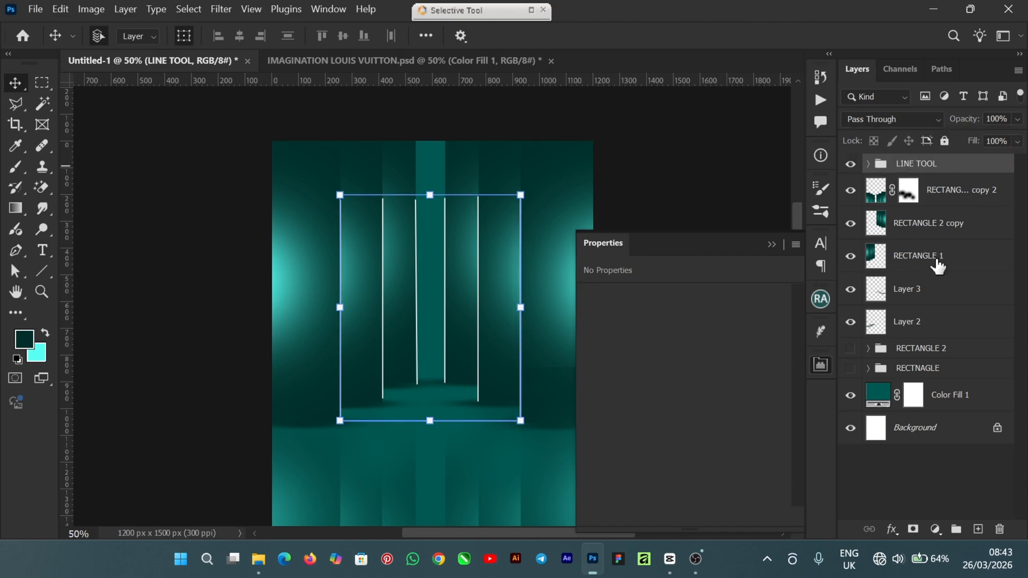
Add a layer mask to the LINE TOOL group and fade the lines' upper ends with a soft round 400 px black brush at 0% hardness
click(913, 530)
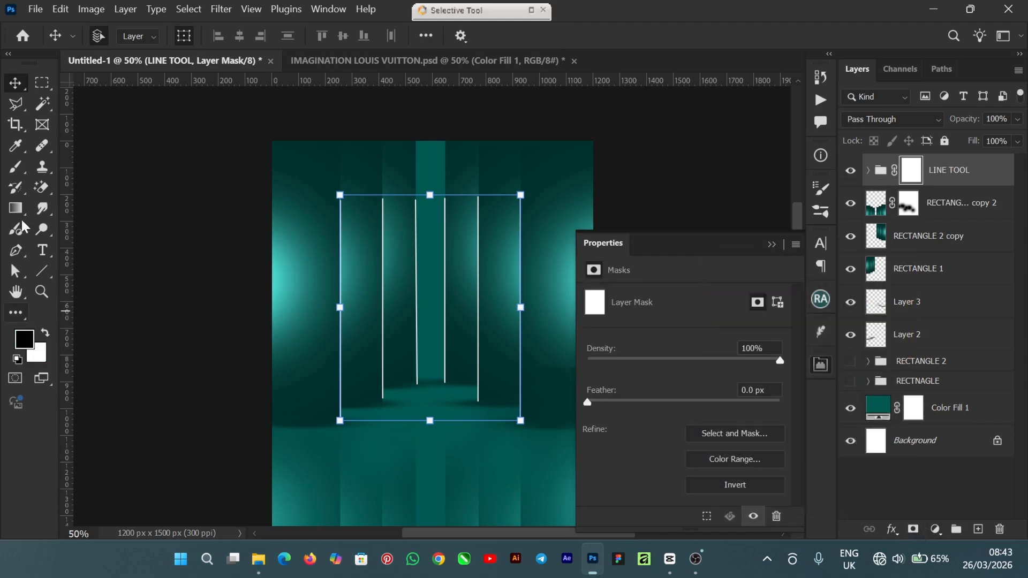
click(17, 170)
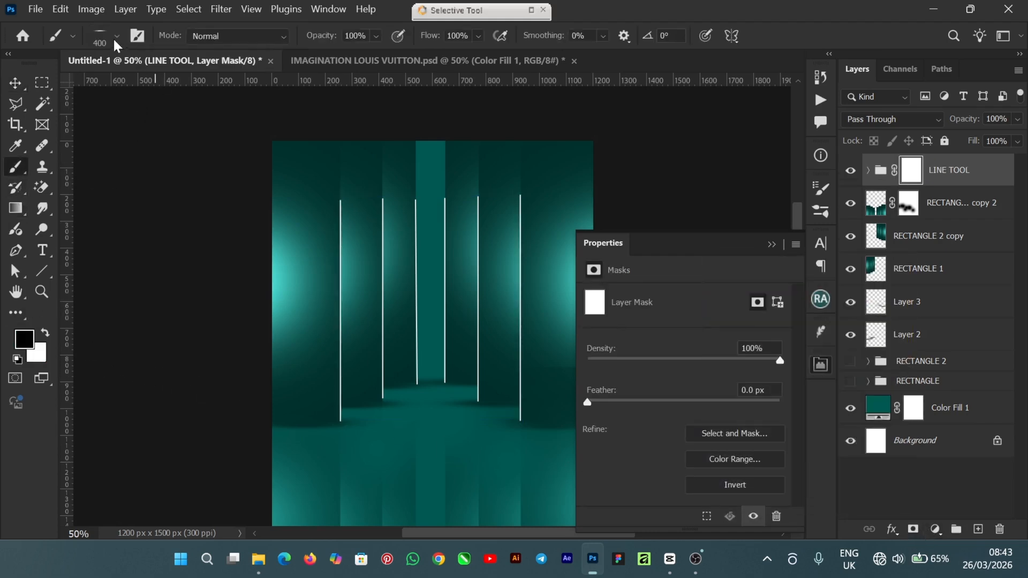
click(115, 36)
click(33, 184)
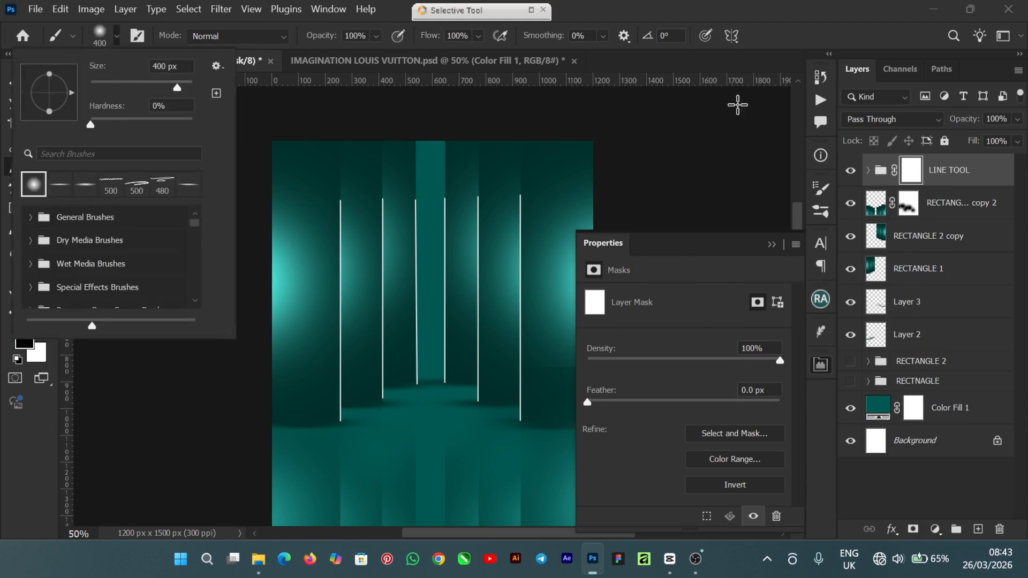
click(730, 14)
click(771, 245)
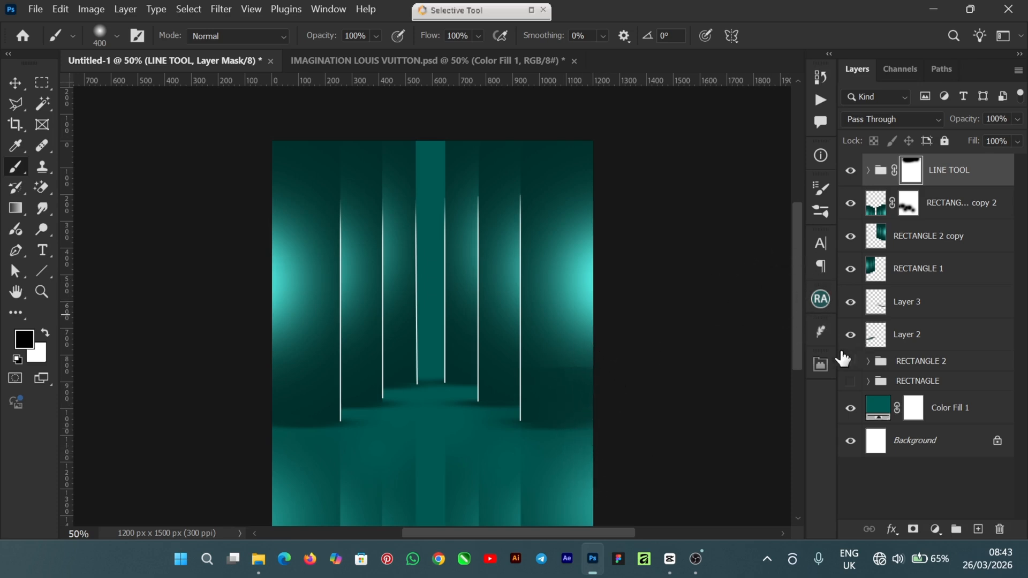
click(14, 84)
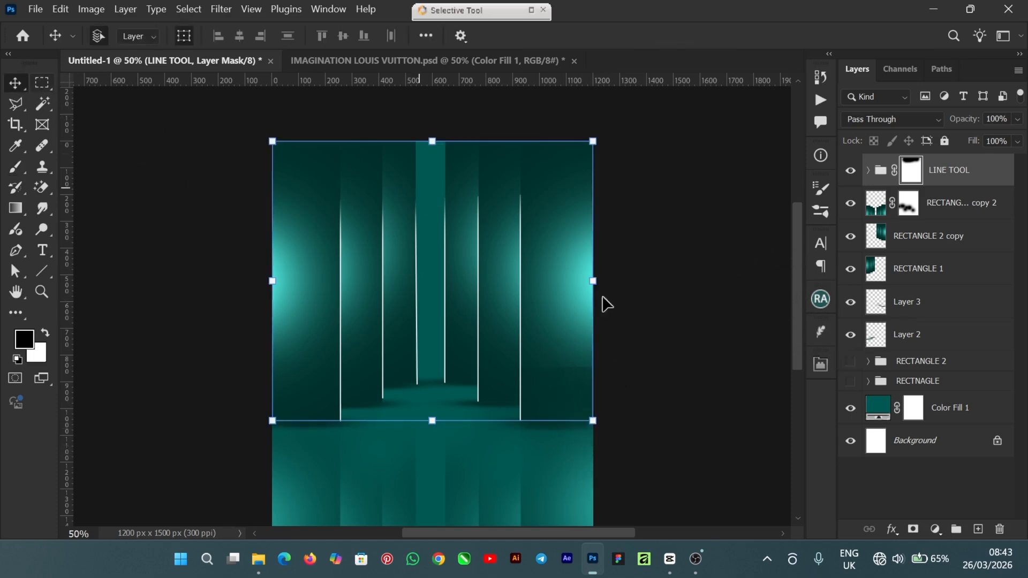
click(733, 357)
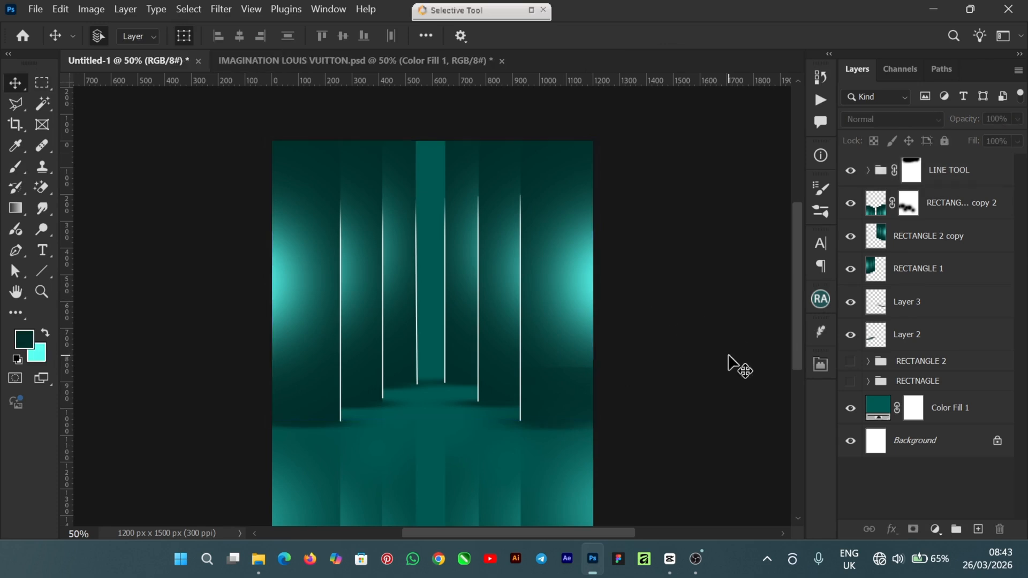
mouse_move(804, 240)
mouse_down()
mouse_move(795, 281)
mouse_move(794, 252)
mouse_up()
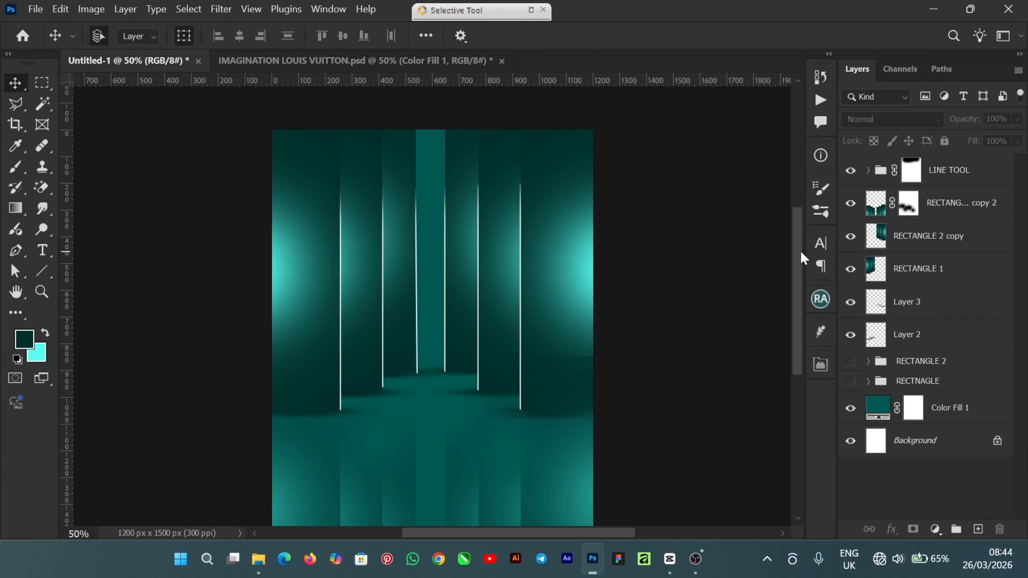
mouse_move(800, 252)
mouse_down()
mouse_move(800, 275)
mouse_move(802, 249)
mouse_up()
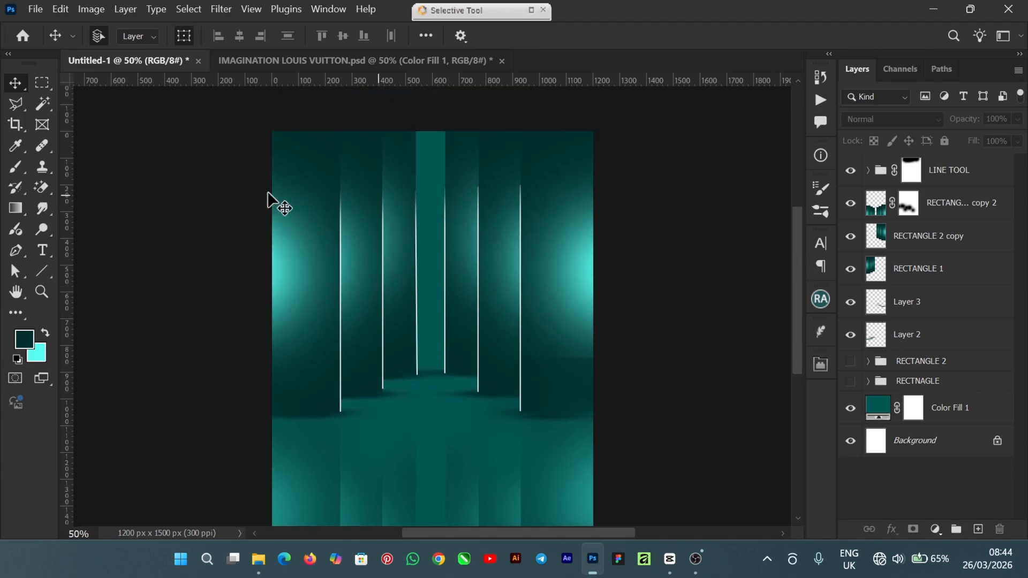
click(479, 234)
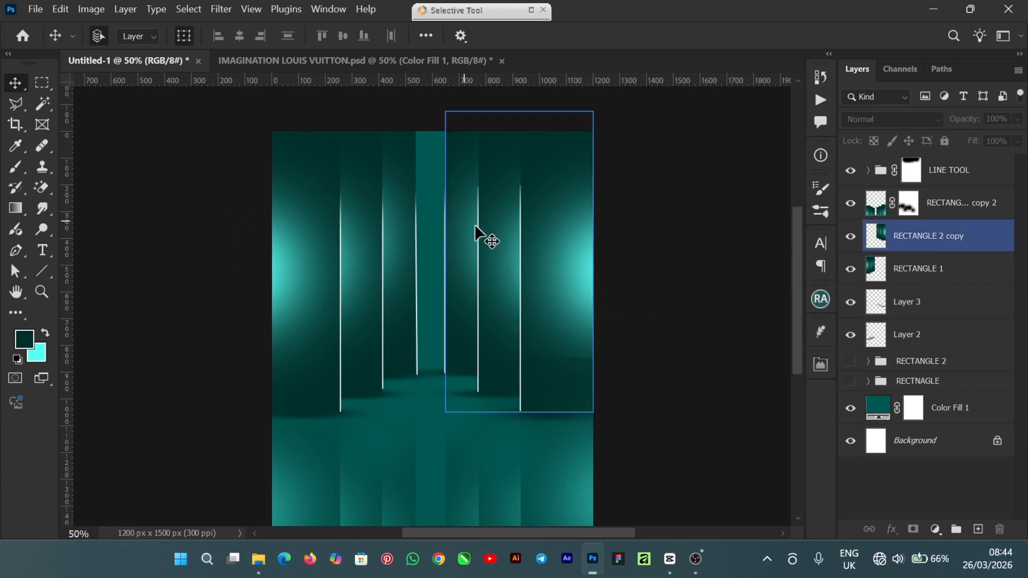
click(781, 342)
drag(795, 297, 798, 310)
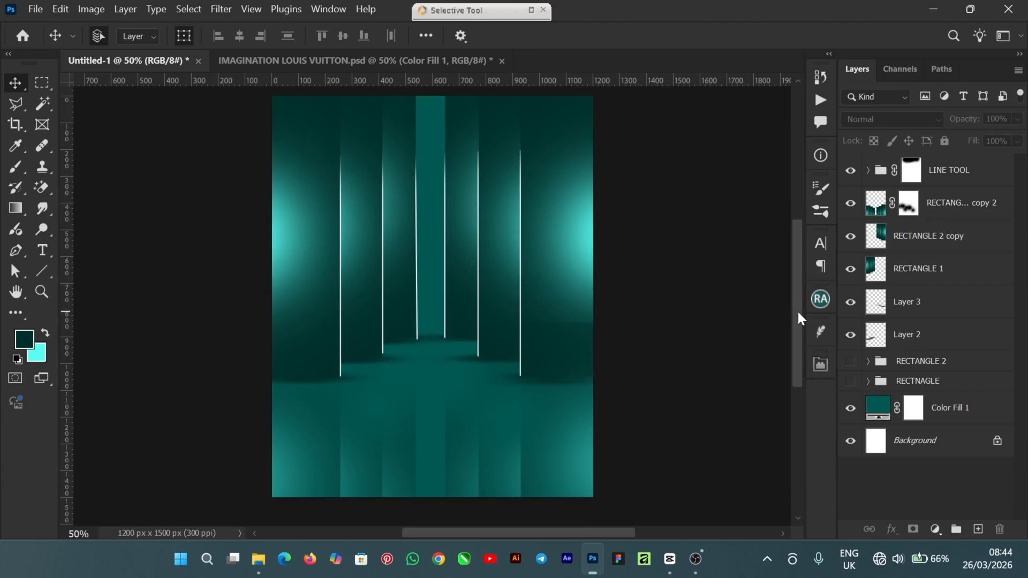
Place the perfume bottle picture IMAGE from the IMAGINATION LOUIS VUITON FILE folder onto the canvas at 100% scale
mouse_move(259, 556)
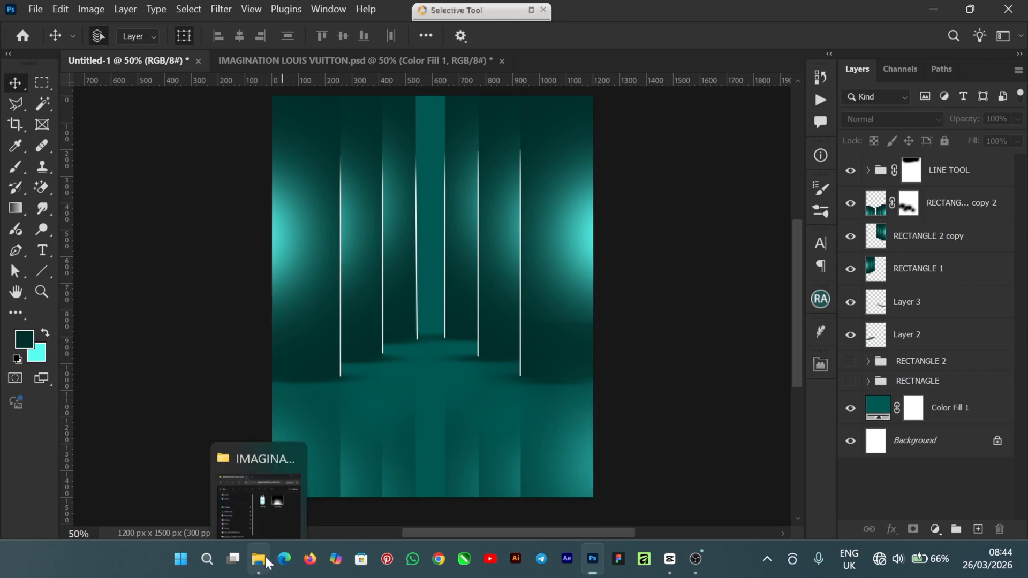
click(258, 519)
drag(280, 186, 590, 387)
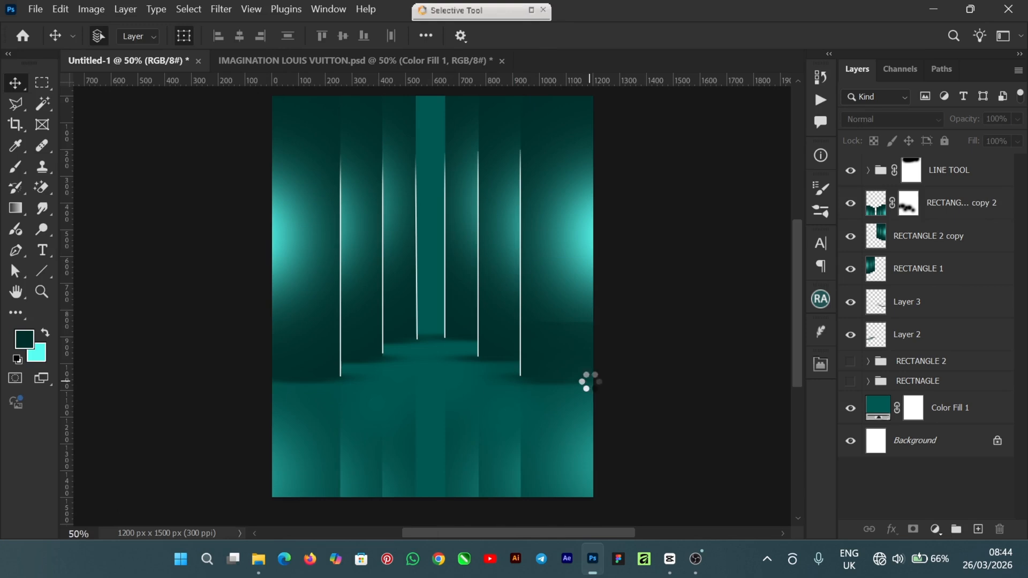
drag(416, 307, 417, 337)
click(265, 560)
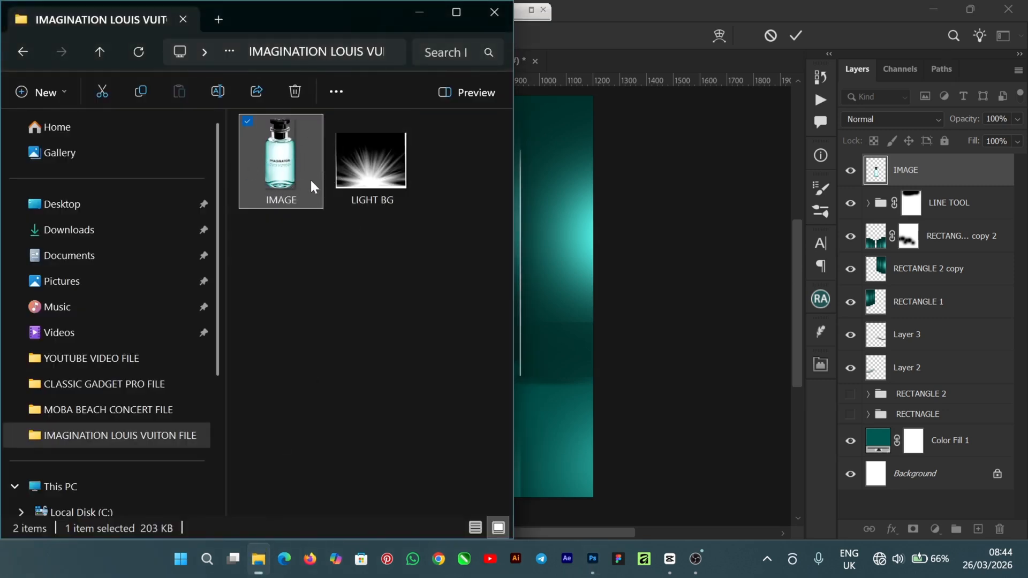
click(418, 13)
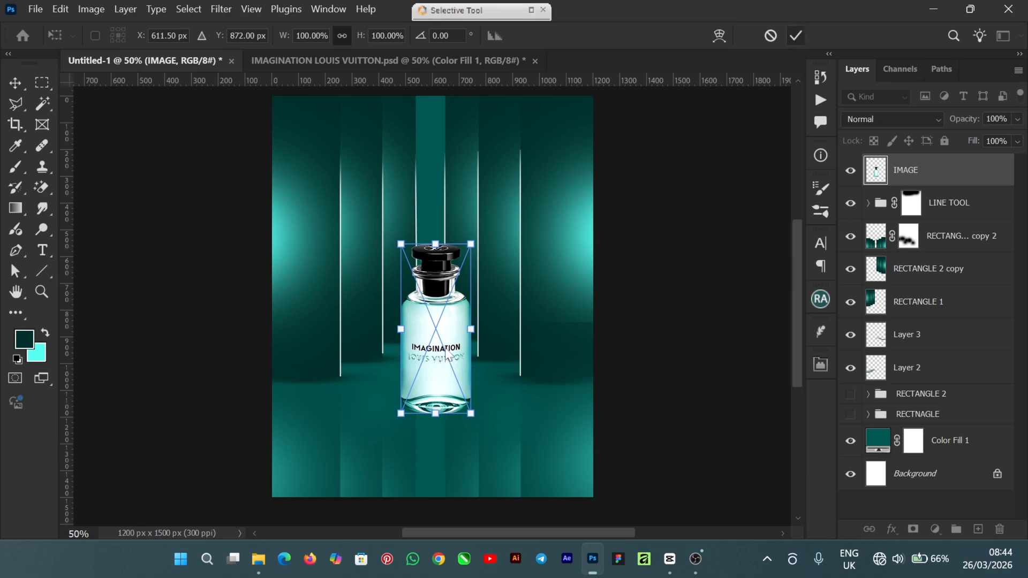
key(Return)
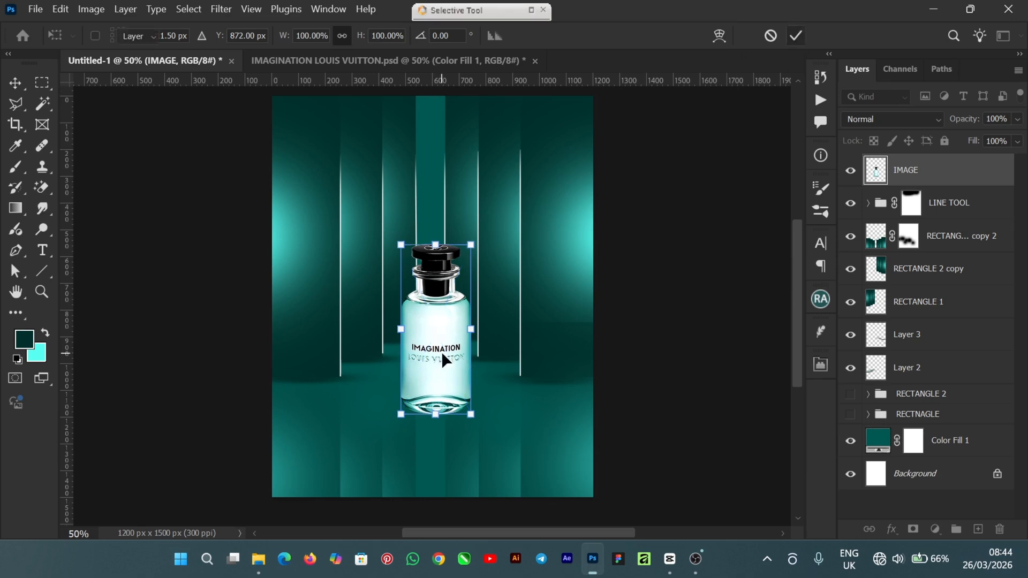
Enlarge the perfume bottle slightly and position it in front of the central panel, with its base on the floor
drag(441, 357, 437, 375)
drag(440, 319, 420, 339)
click(704, 271)
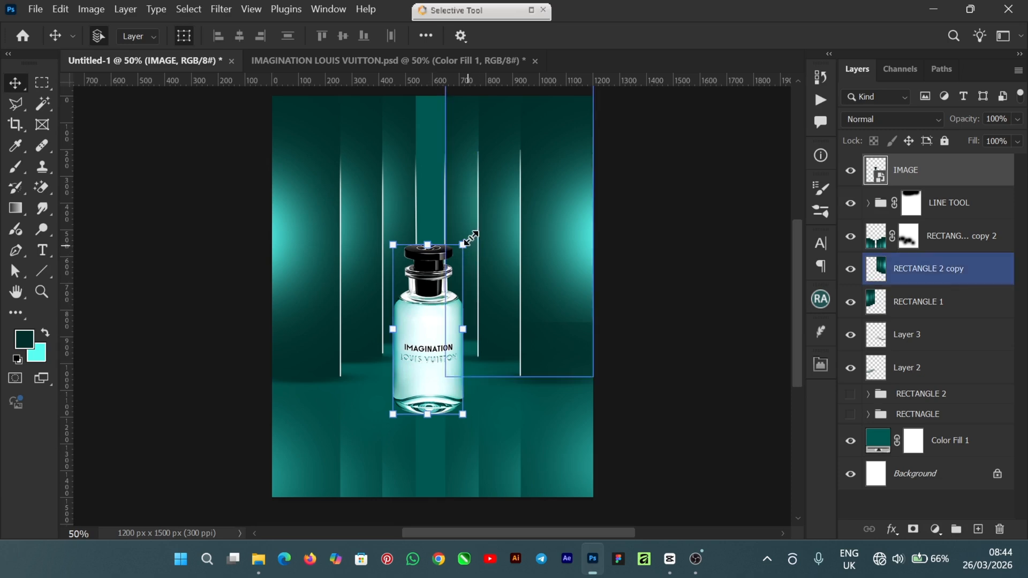
mouse_move(471, 243)
mouse_down()
mouse_move(484, 198)
mouse_move(466, 236)
mouse_up()
drag(427, 347, 428, 338)
click(796, 36)
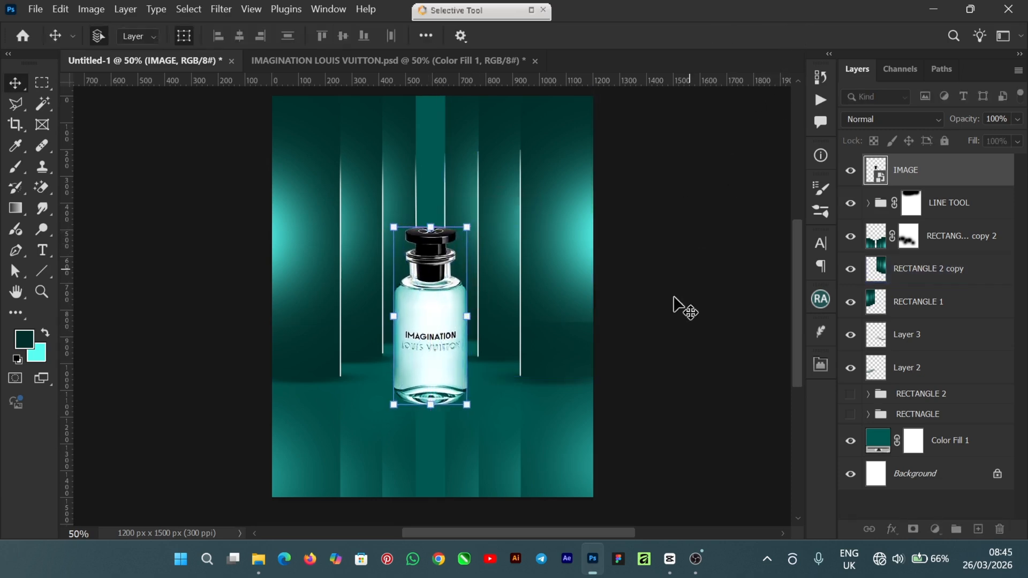
click(679, 306)
Align the perfume bottle to the horizontal center of the whole canvas and clear the selection
key(ctrl+plus)
key(ctrl+plus)
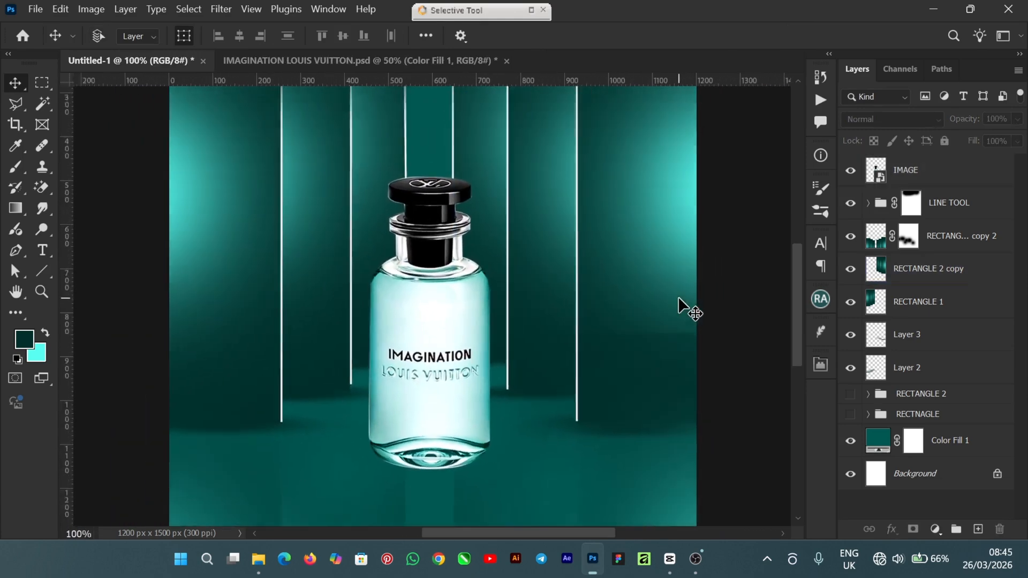
key(ctrl+minus)
key(ctrl+minus)
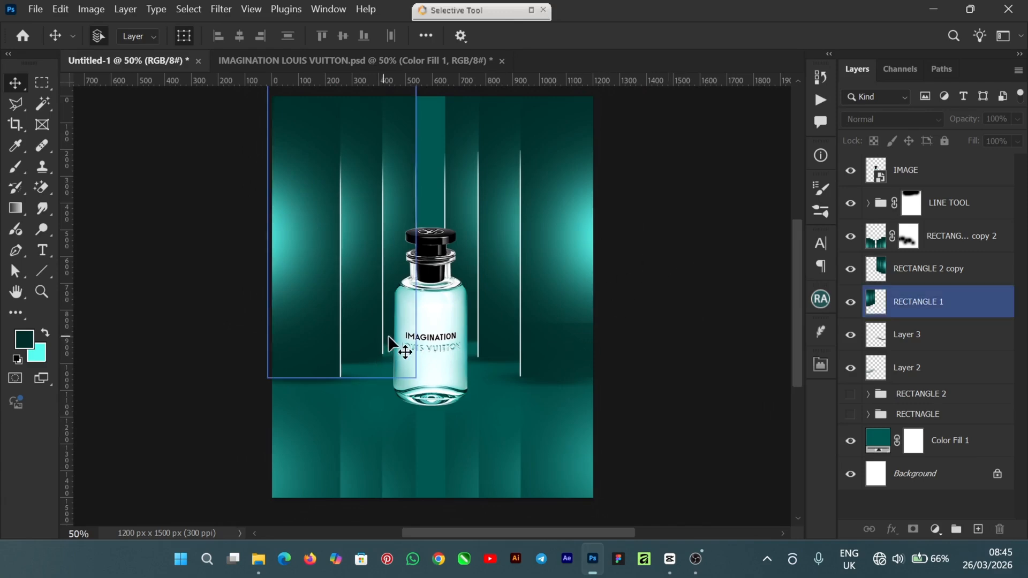
drag(427, 337, 423, 337)
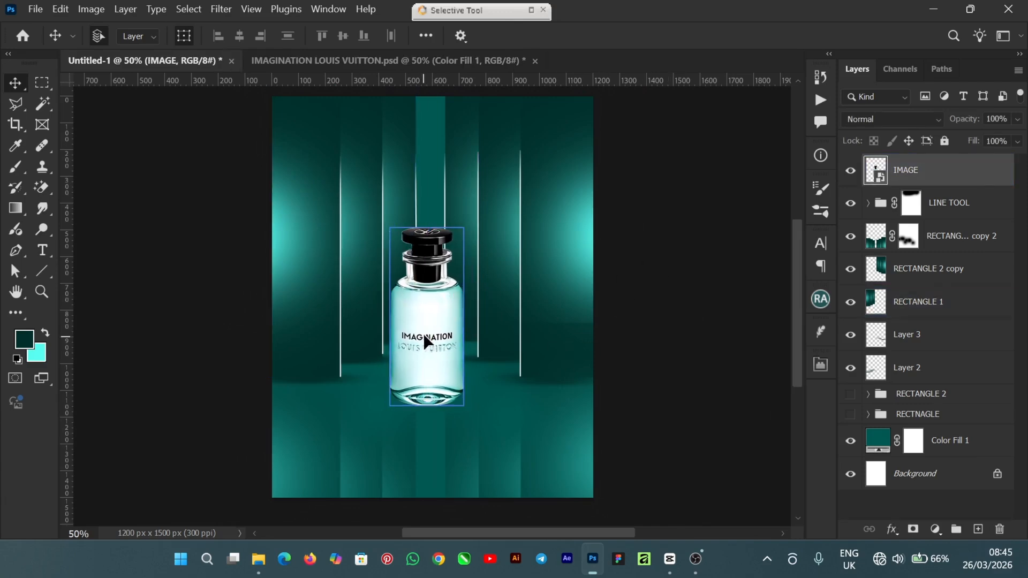
drag(420, 336, 420, 336)
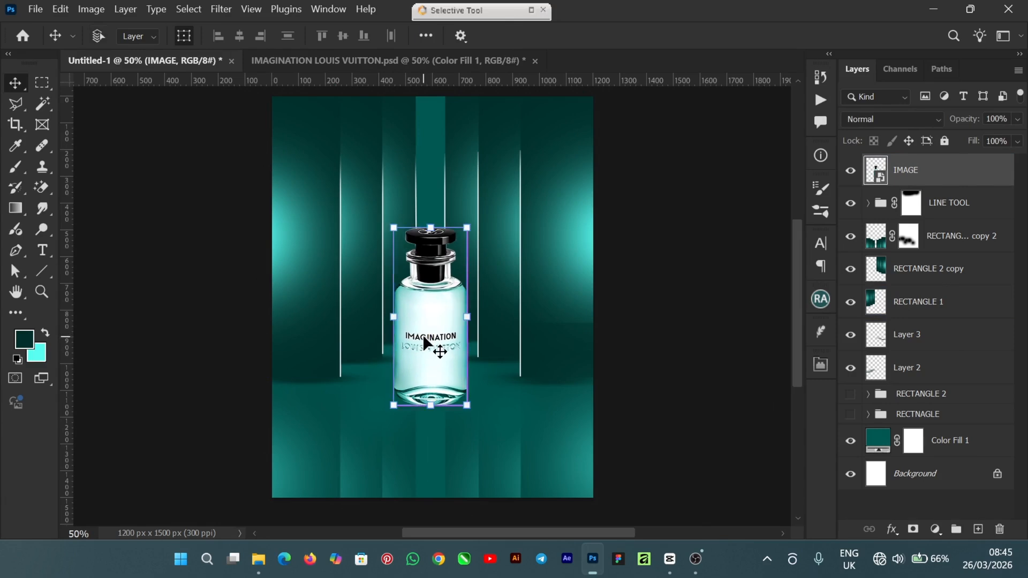
key(ctrl+a)
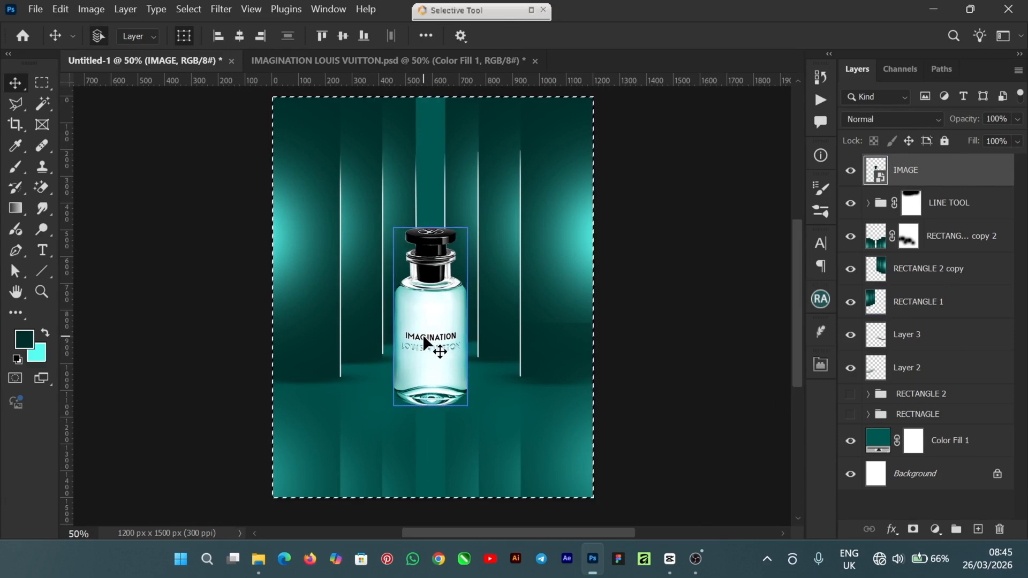
click(240, 36)
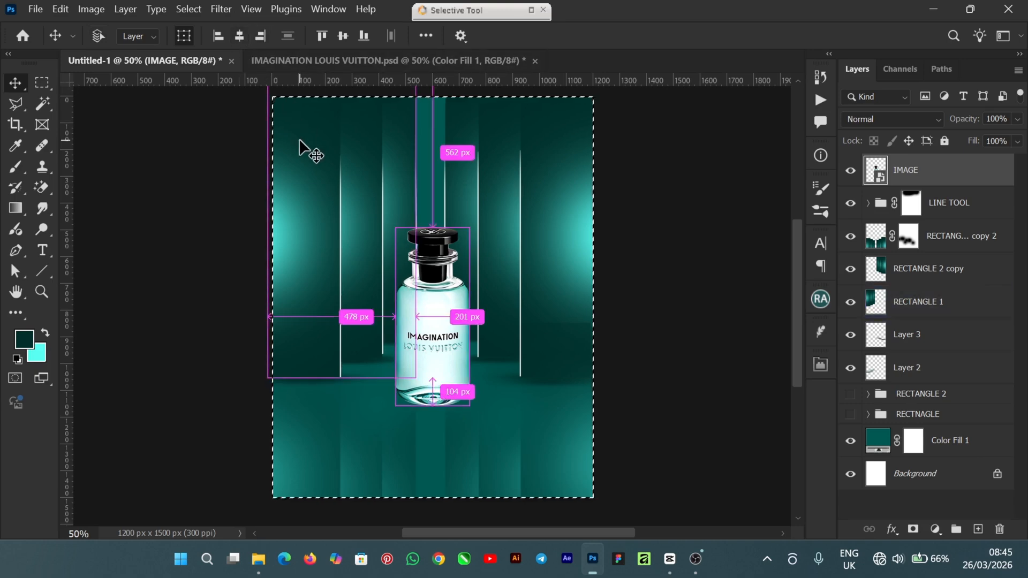
key(ctrl+d)
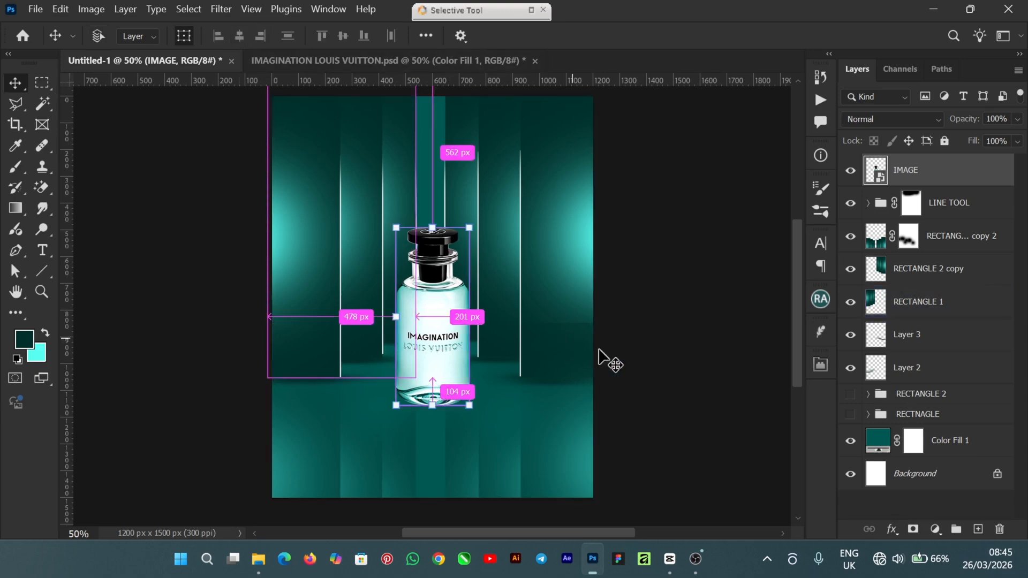
click(699, 366)
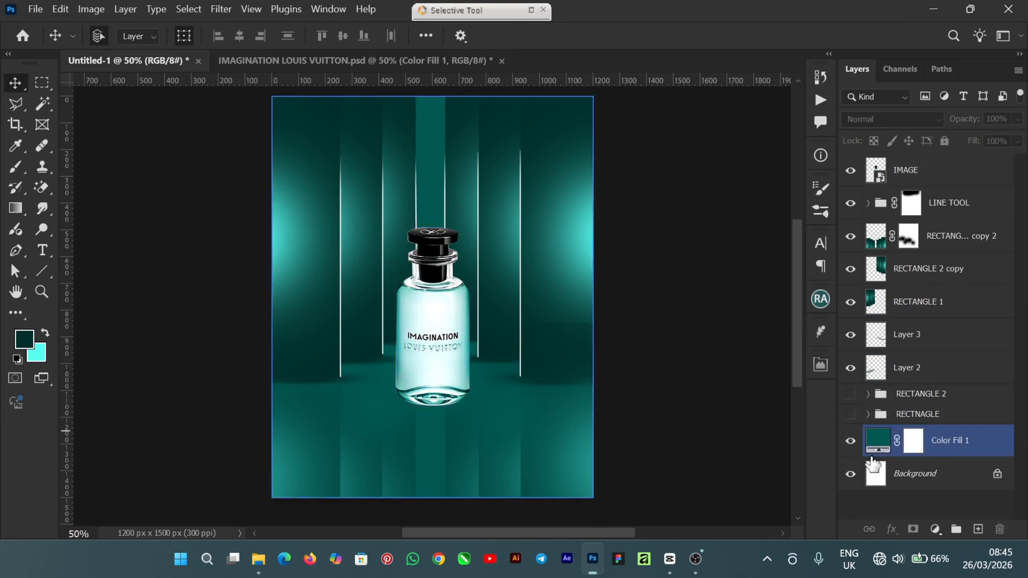
Add a new layer directly above Color Fill 1 and paint a bright cyan glow behind the upper panels with a soft 800 px brush
click(955, 447)
click(978, 529)
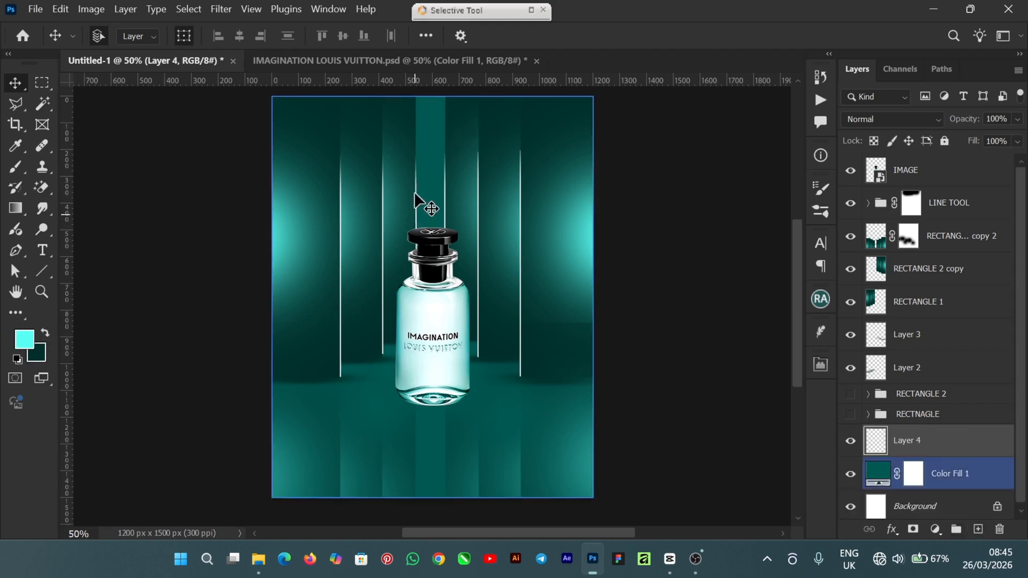
click(18, 169)
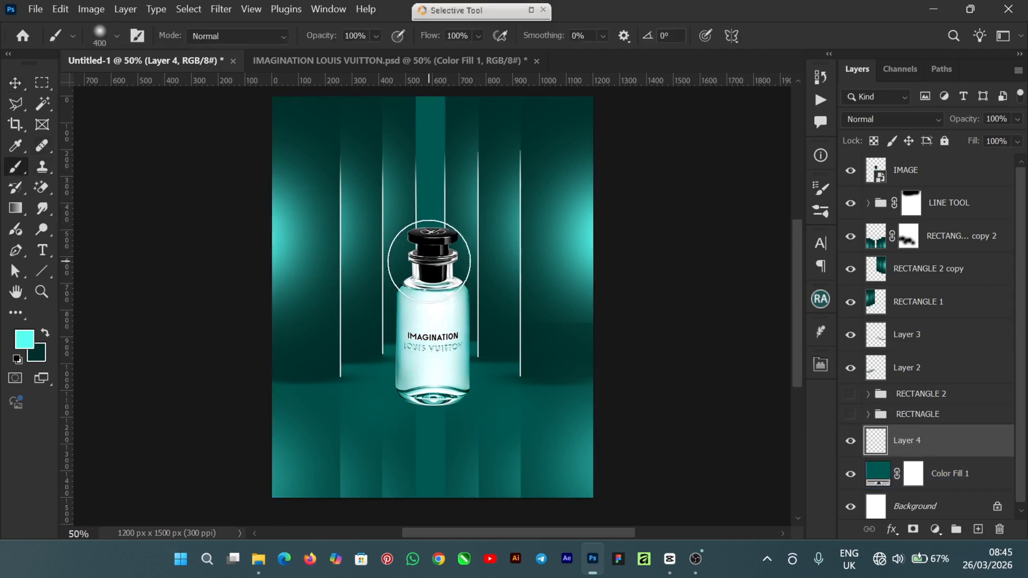
key(bracketright)
key(bracketright)
key(bracketright)
key(bracketright)
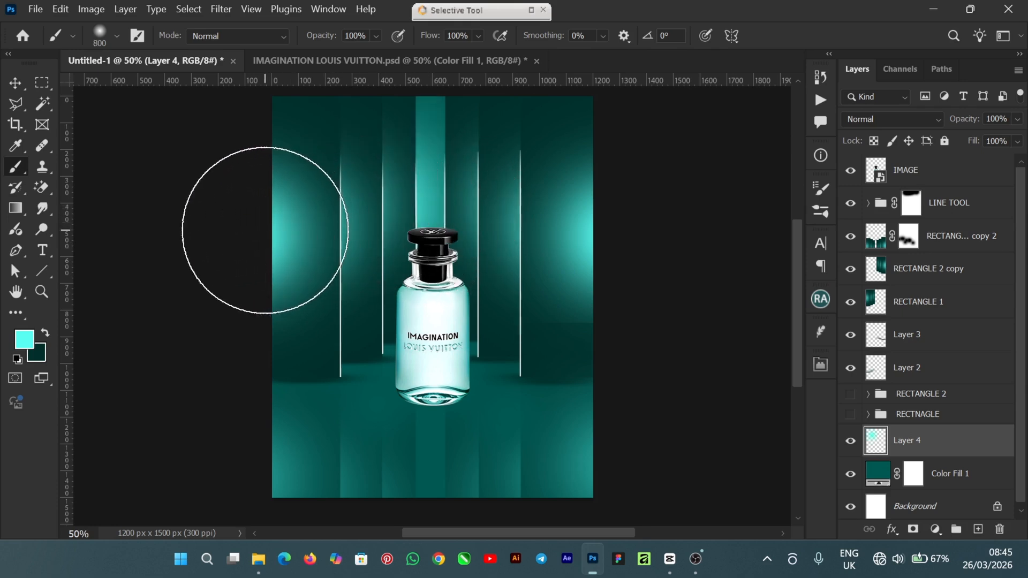
click(266, 230)
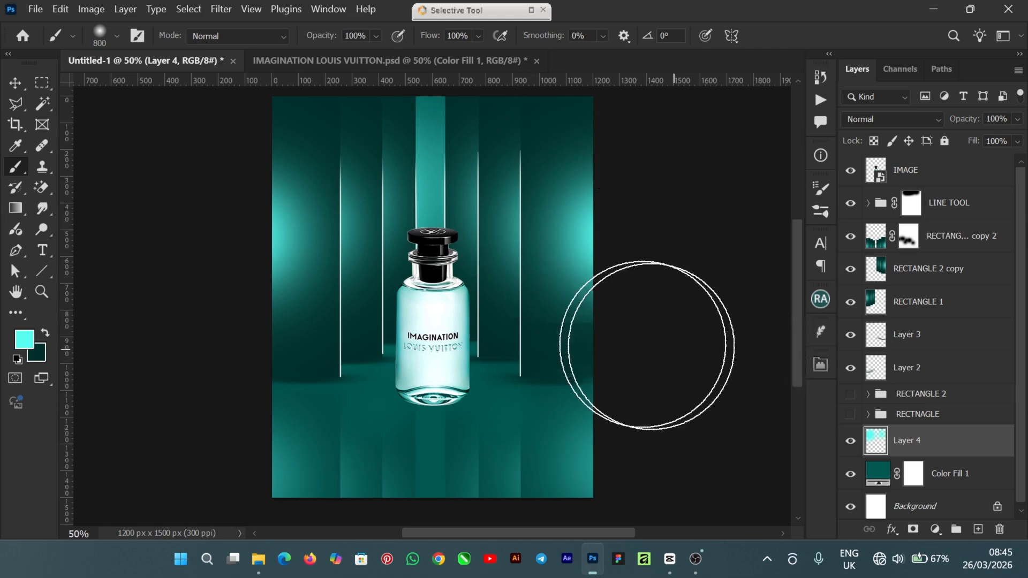
Duplicate the perfume bottle layer in place
click(13, 86)
click(431, 326)
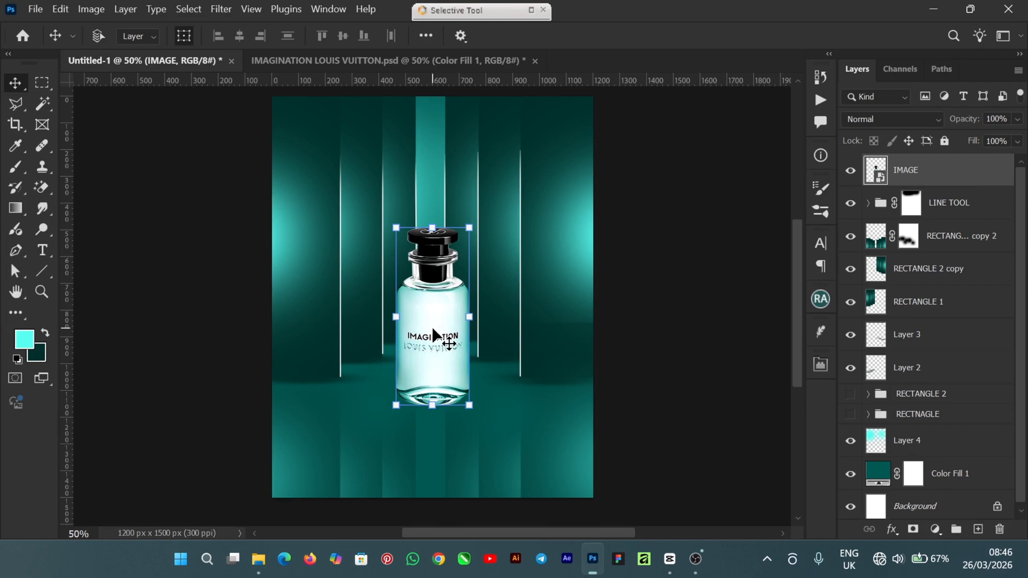
key(ctrl+v)
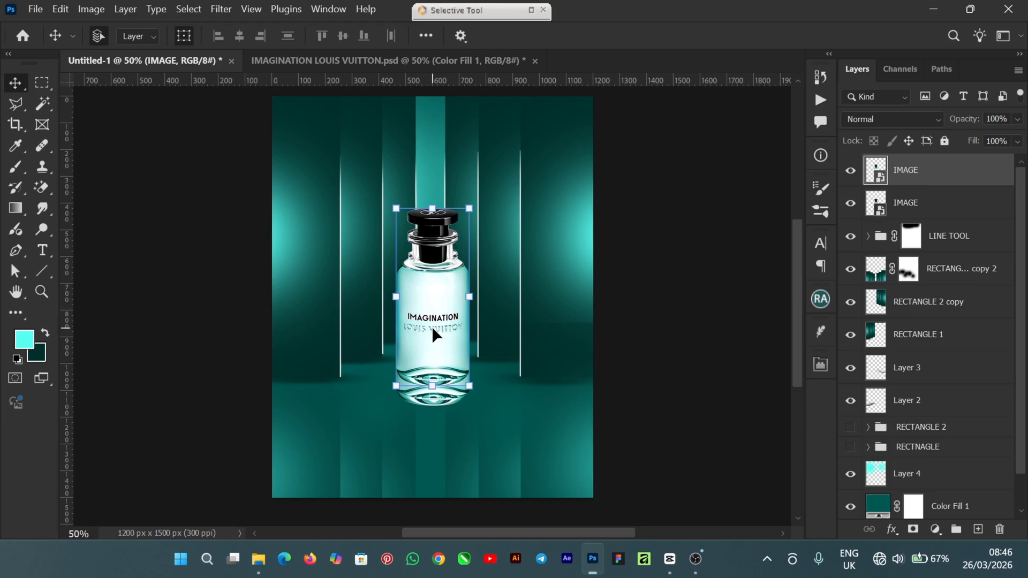
key(ctrl+z)
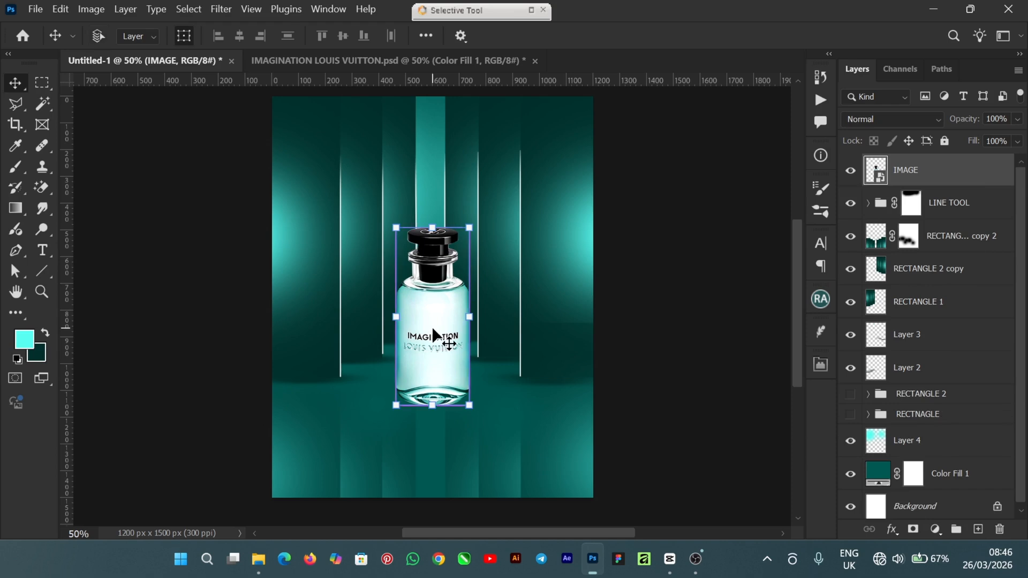
key(ctrl+j)
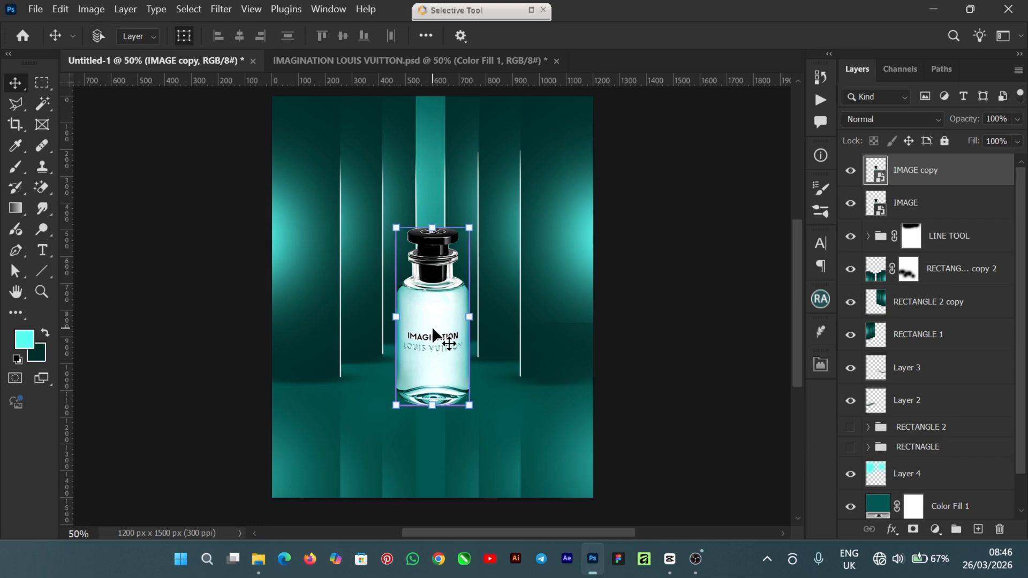
Rotate the bottle copy 180° and place it directly beneath the original bottle, centered on it, as a floor reflection
key(ctrl+t)
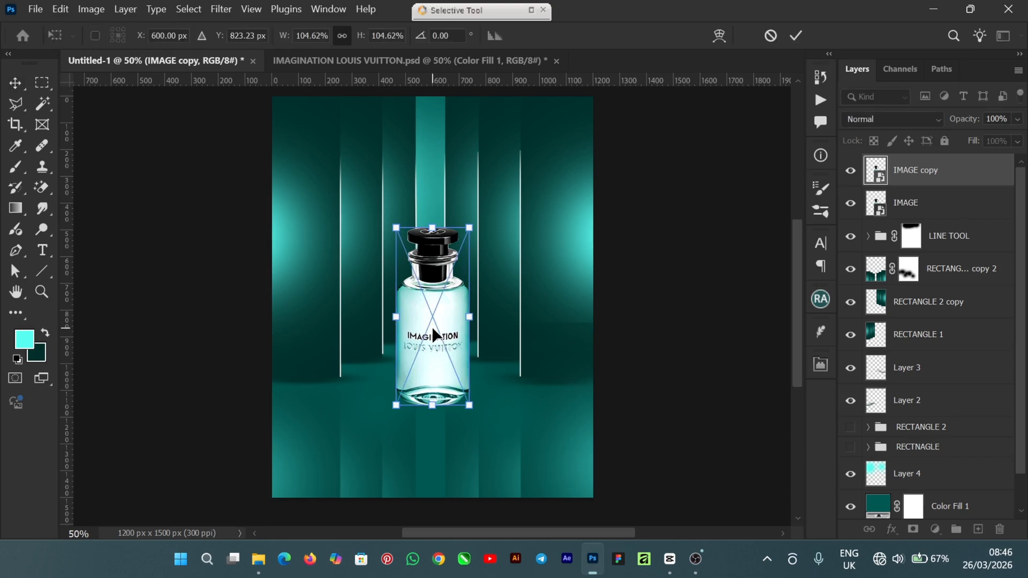
right_click(432, 325)
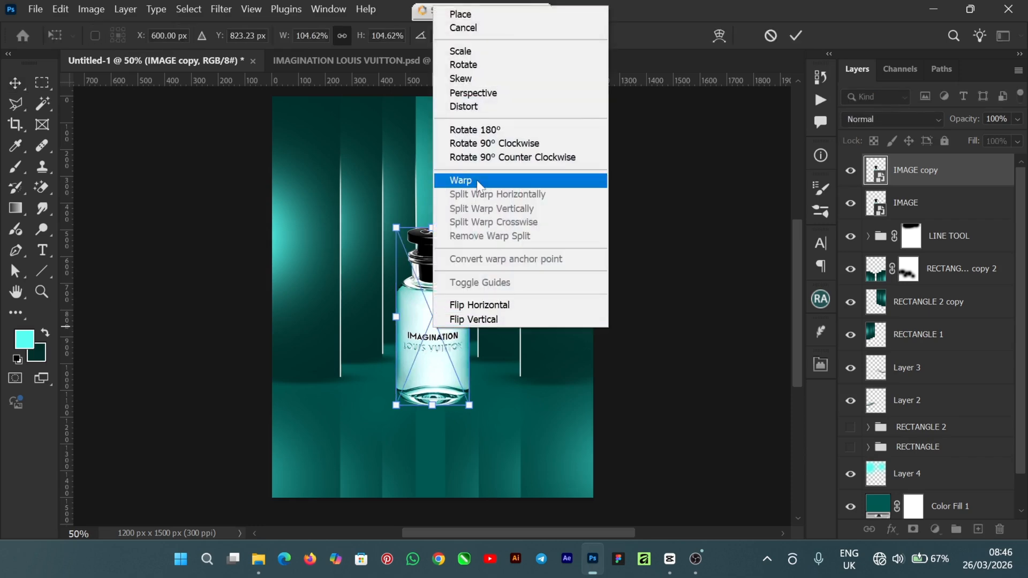
click(479, 137)
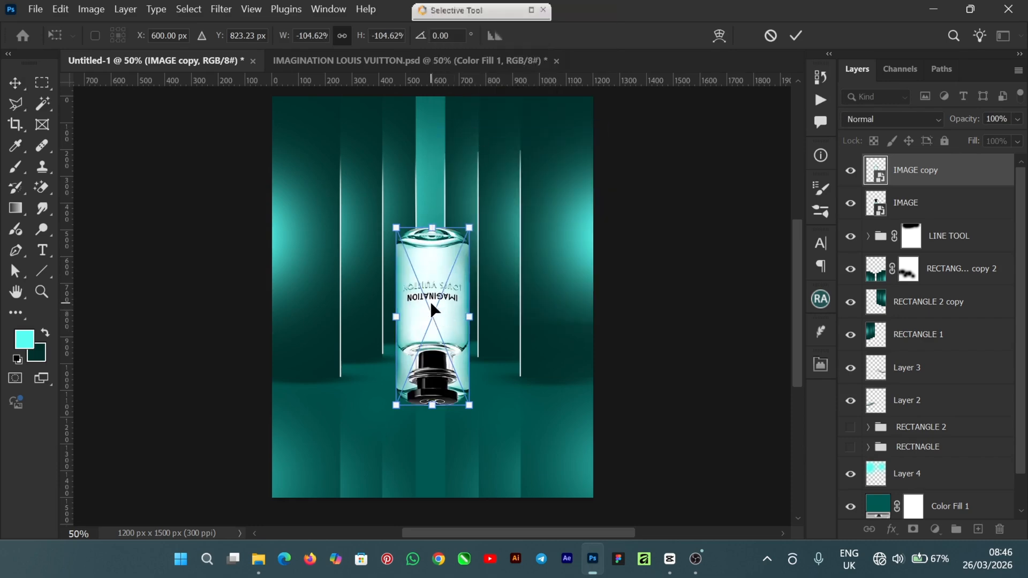
drag(429, 299, 435, 477)
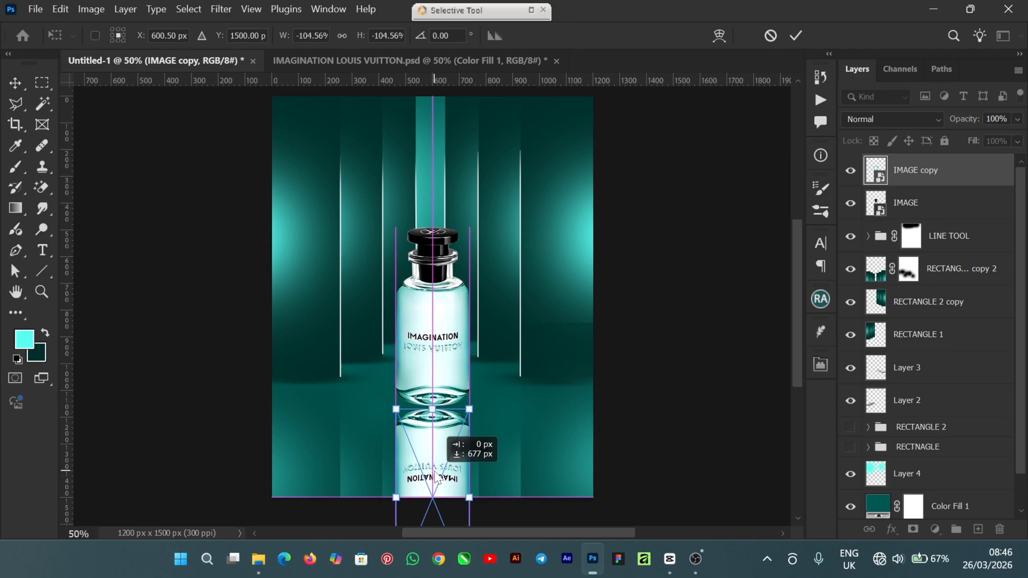
drag(436, 475, 435, 474)
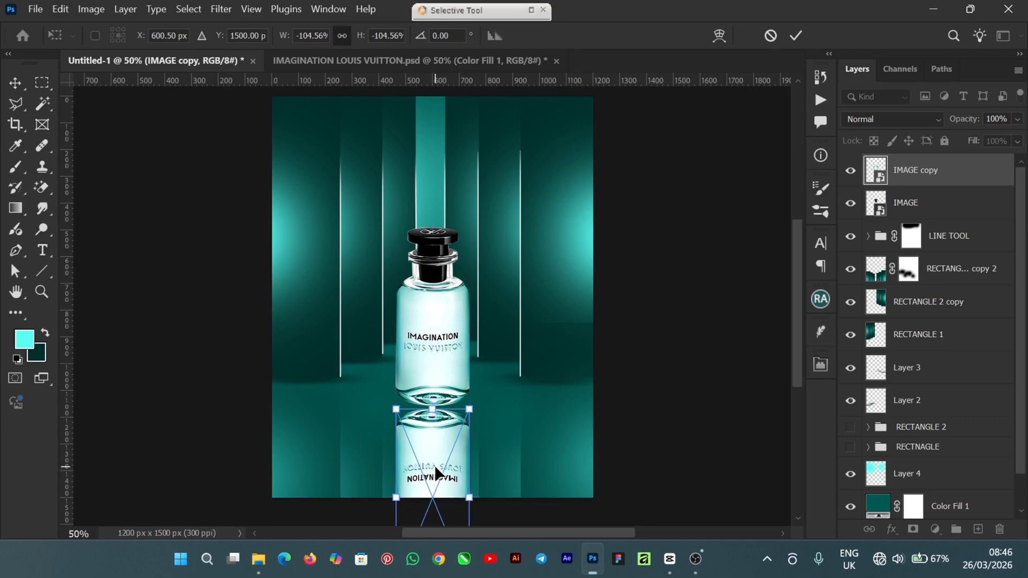
click(800, 34)
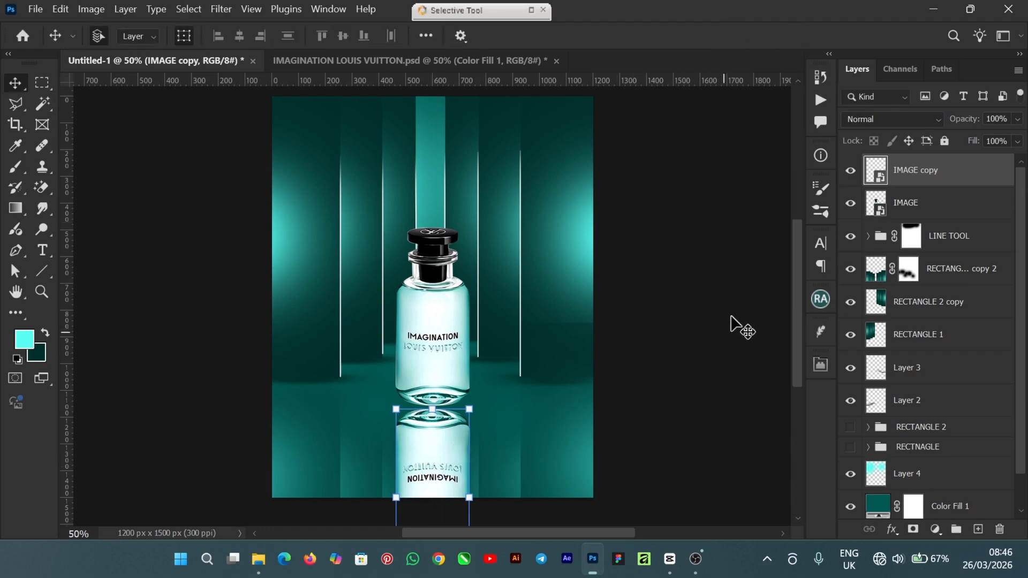
Add a layer mask to the upside-down bottle copy and lower the layer's opacity to 39%
click(913, 529)
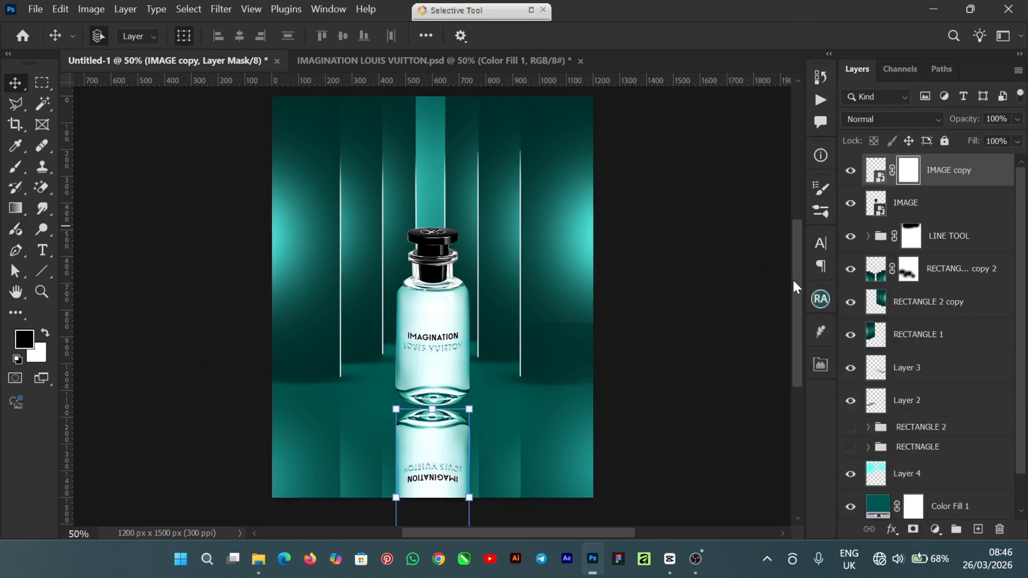
click(16, 209)
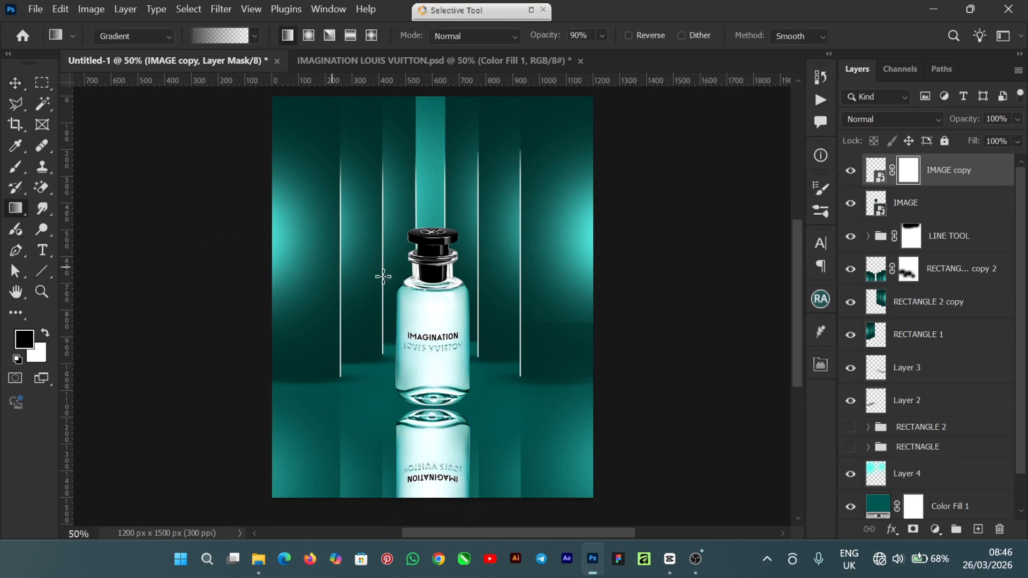
click(254, 35)
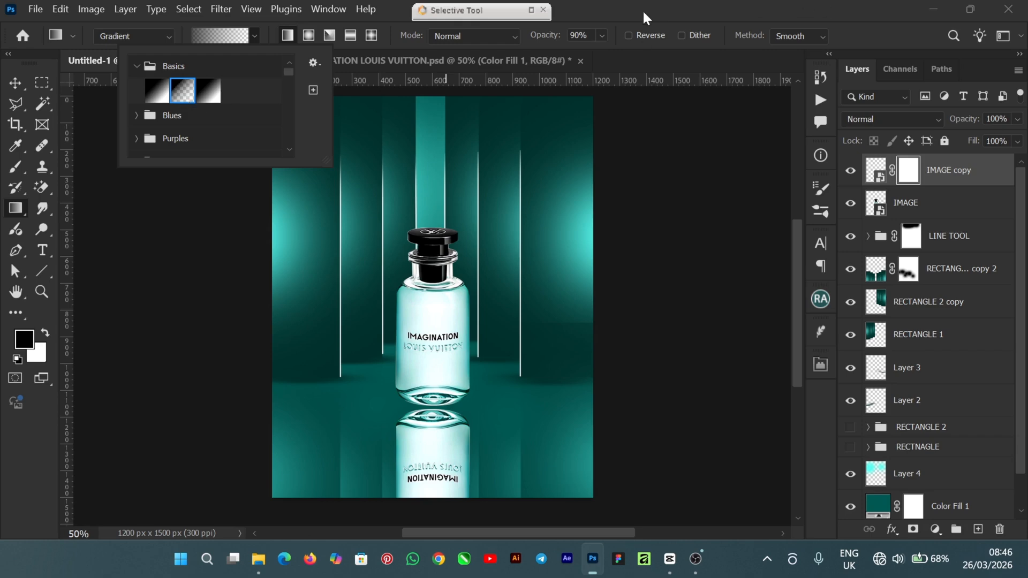
click(782, 287)
drag(796, 243, 795, 305)
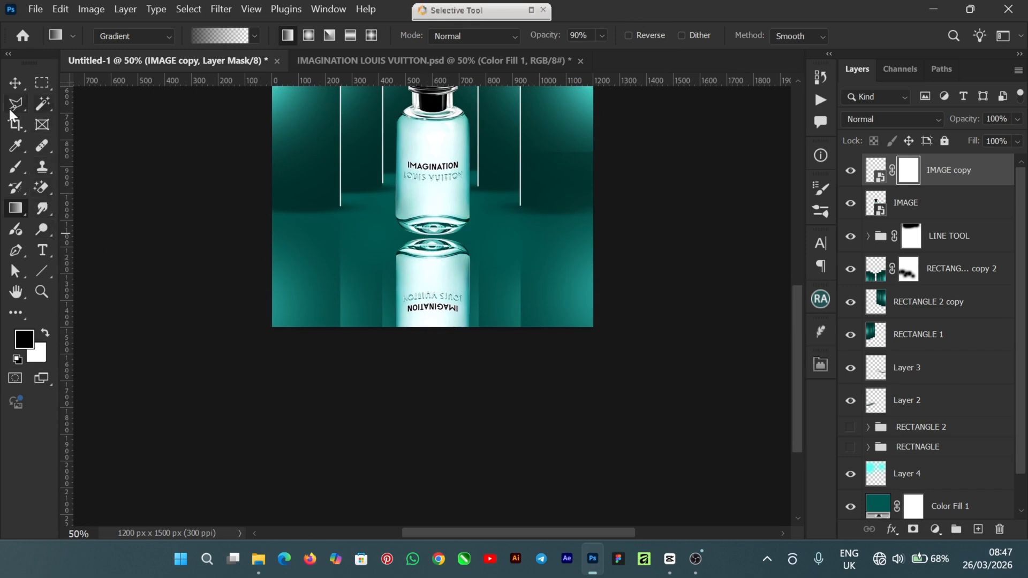
click(15, 83)
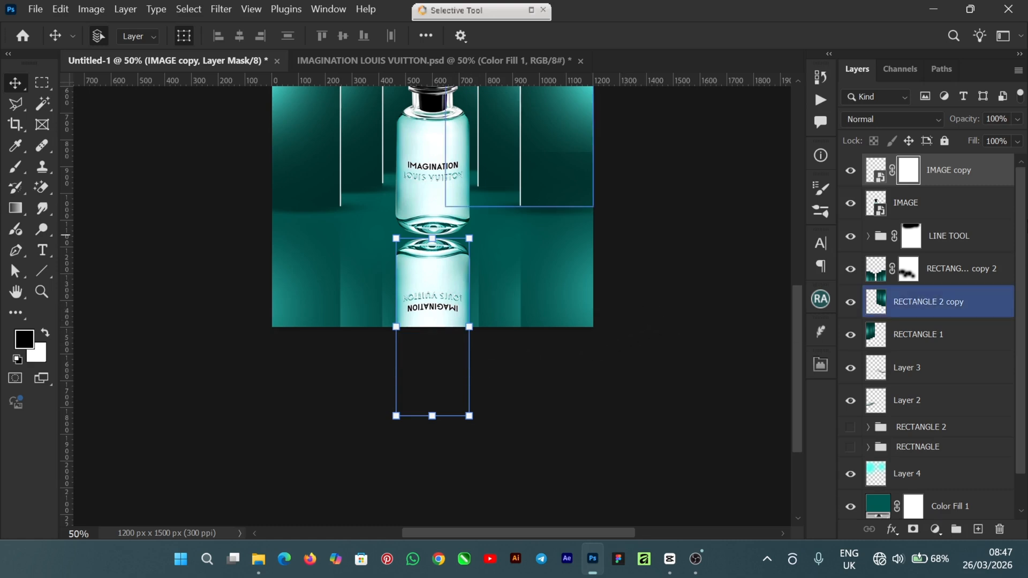
click(1017, 120)
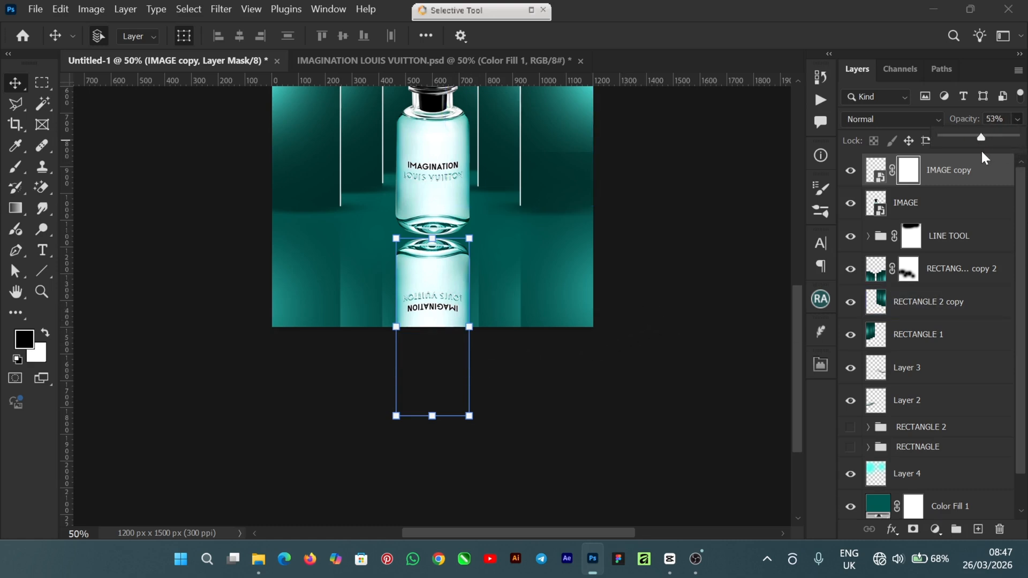
drag(981, 149, 970, 156)
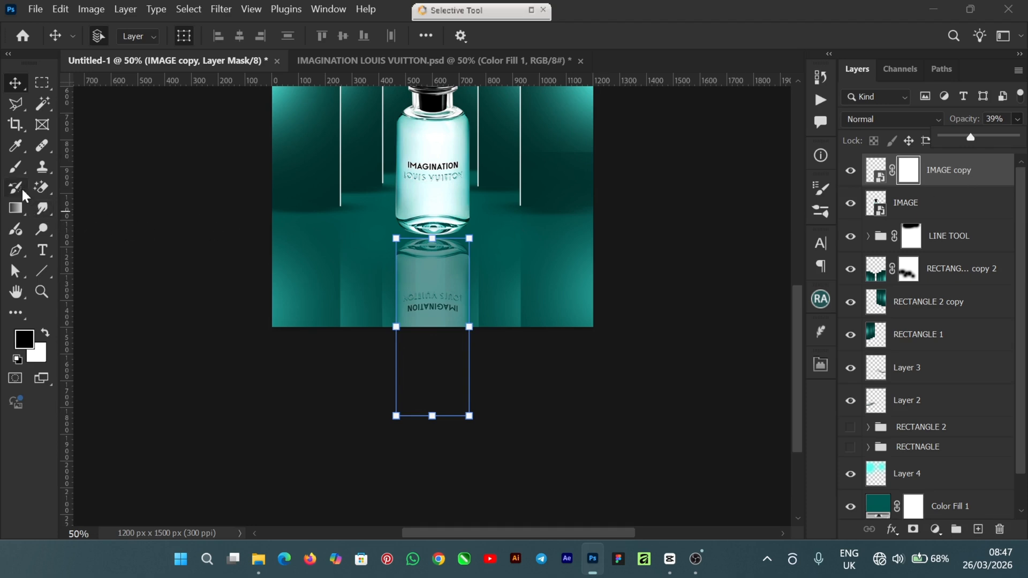
Fade out the lower part of the bottle's reflection by painting black on its mask with a soft 600 px brush
click(14, 168)
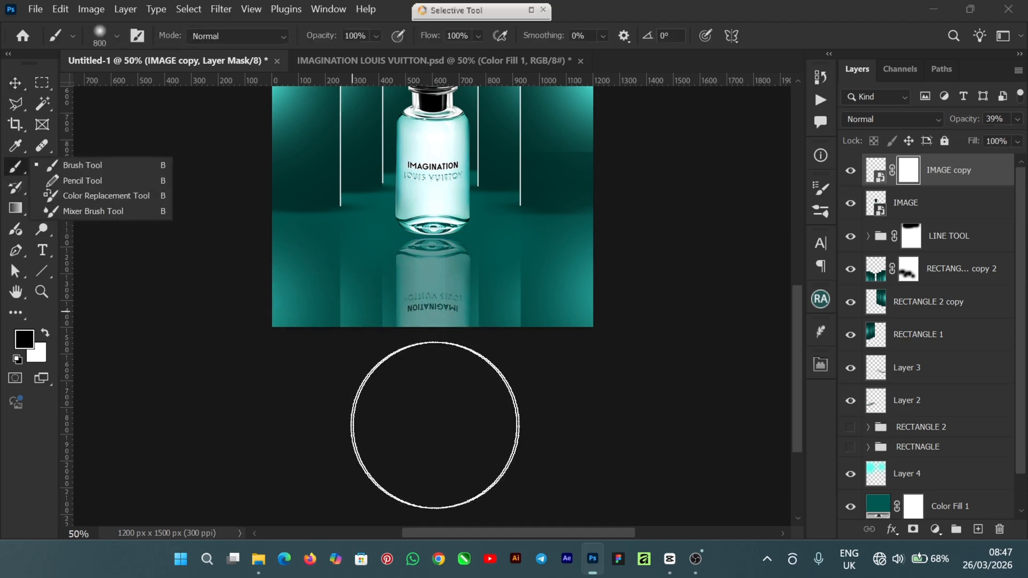
key(bracketleft)
key(bracketleft)
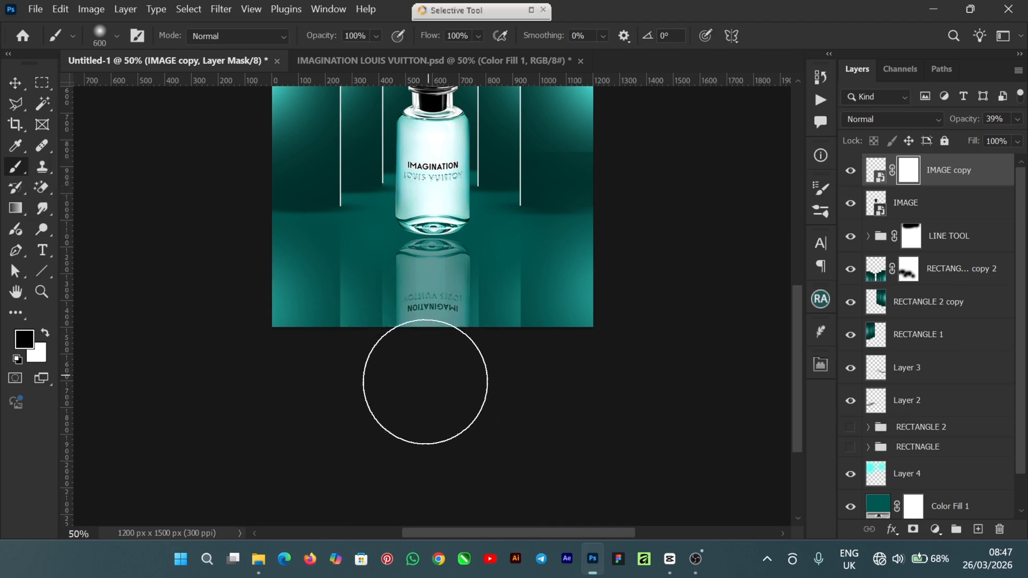
drag(493, 372, 499, 344)
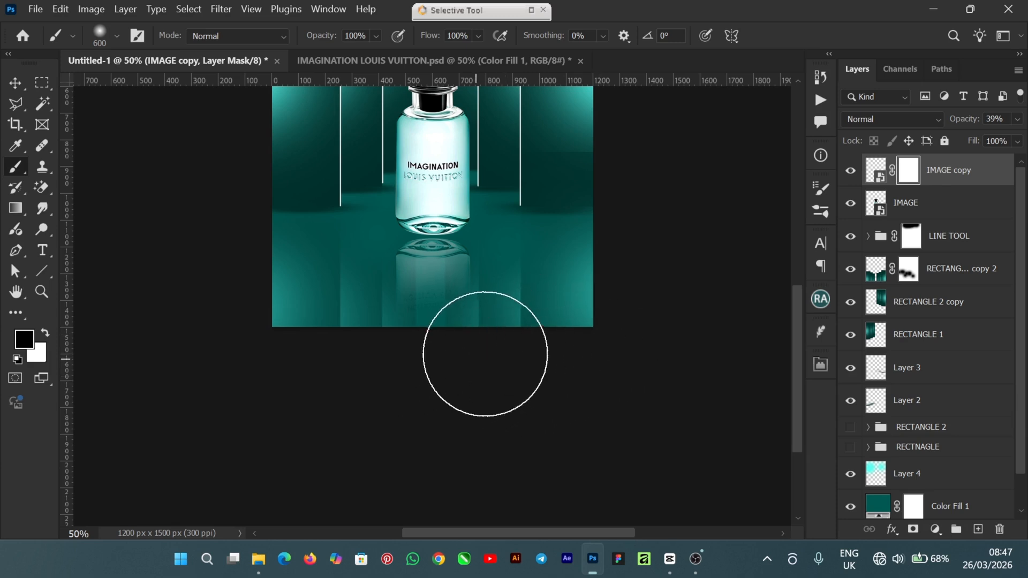
click(14, 83)
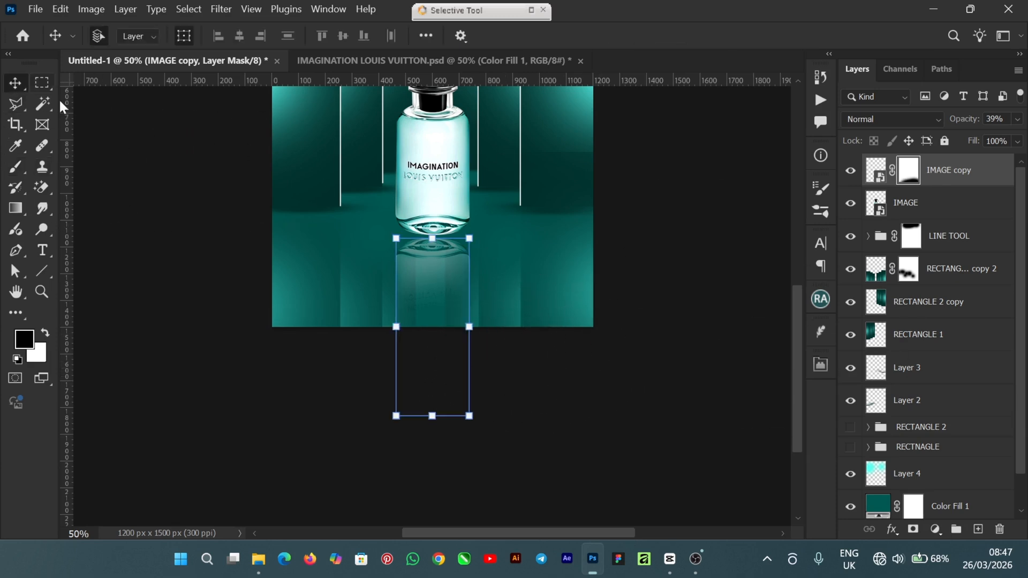
Paint black on the RECTANGLE 2 copy 2 mask with a soft 300 px brush to hide the panel reflections on the floor around the bottle
click(476, 316)
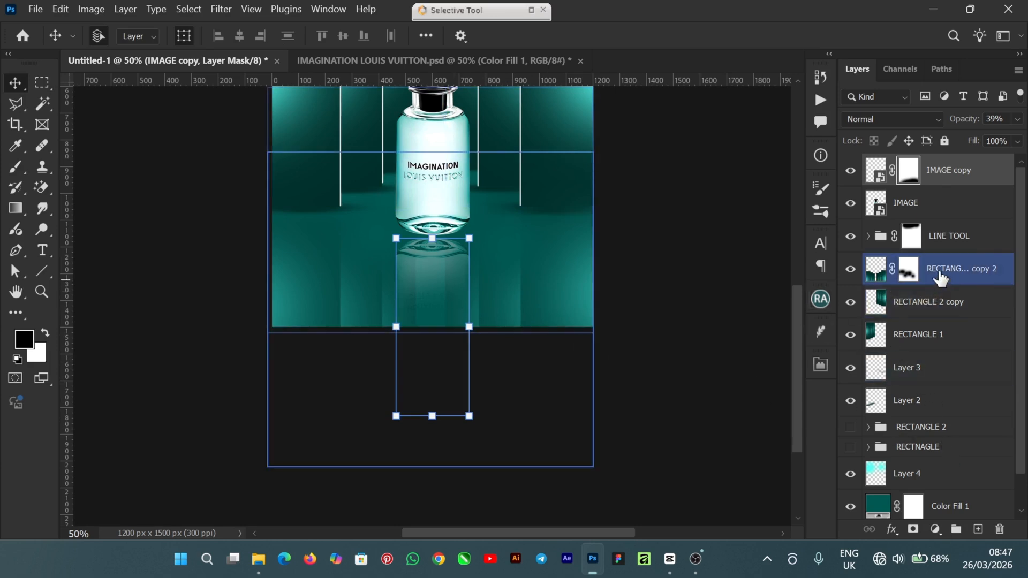
click(910, 273)
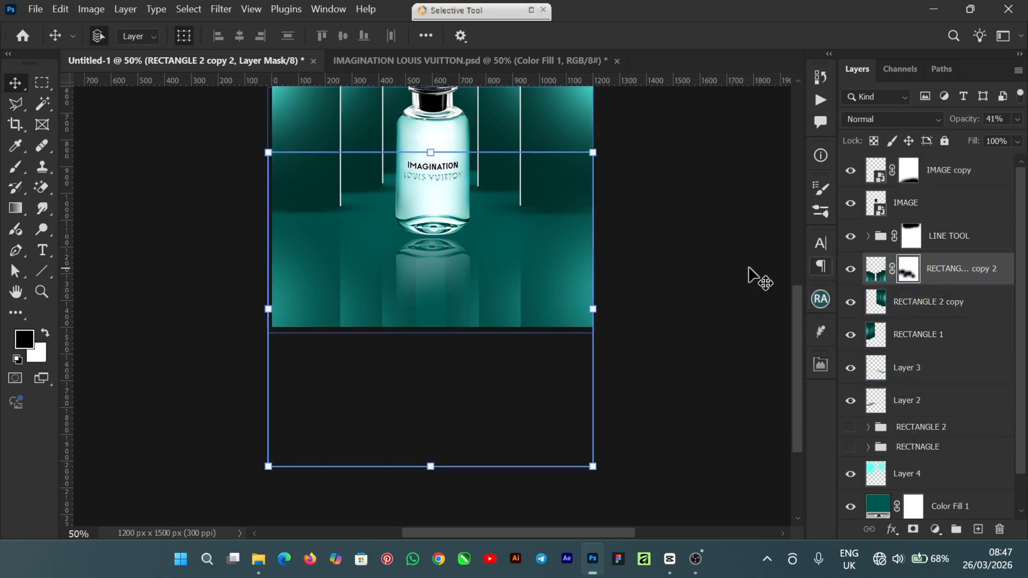
click(15, 168)
key(bracketleft)
key(bracketleft)
key(bracketleft)
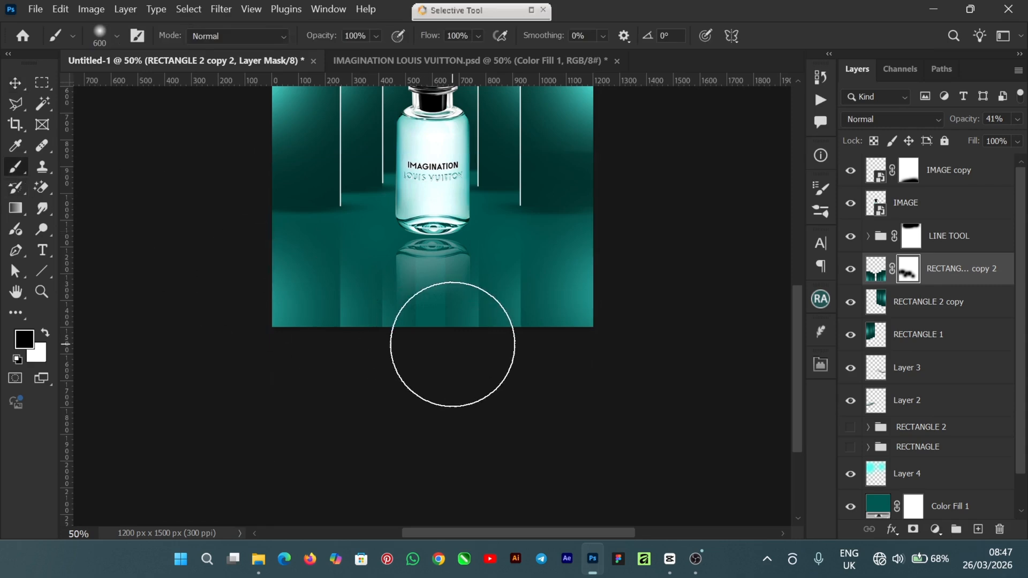
mouse_move(426, 290)
mouse_down()
mouse_move(429, 347)
mouse_move(437, 290)
mouse_move(421, 350)
mouse_move(403, 327)
mouse_move(407, 297)
mouse_move(407, 349)
mouse_move(394, 280)
mouse_up()
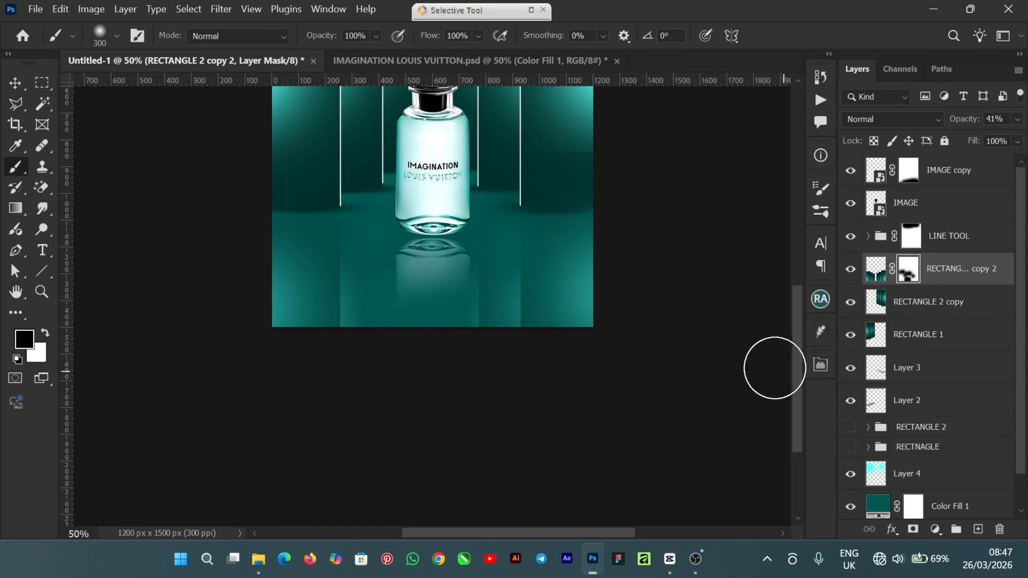
drag(798, 369, 803, 326)
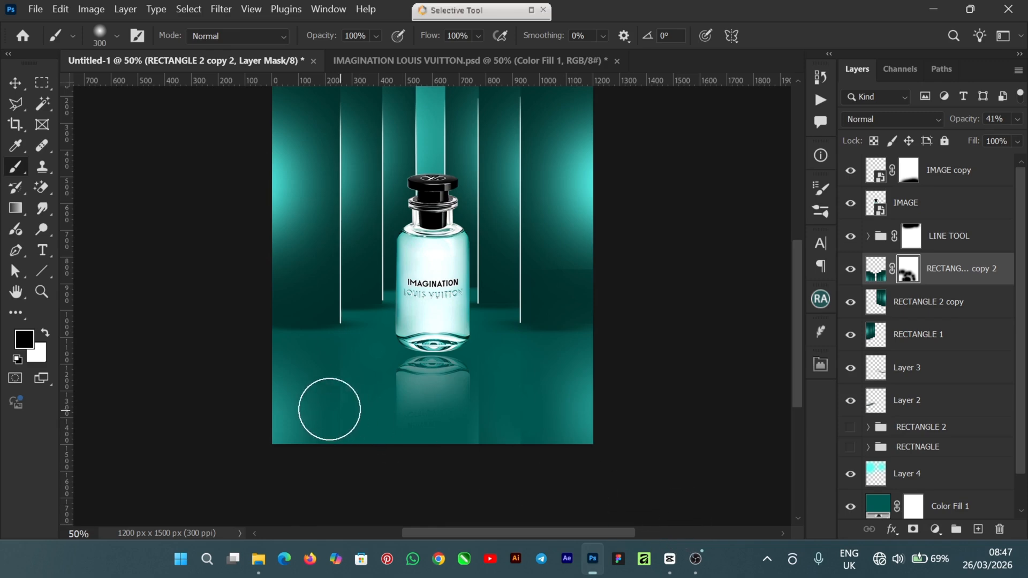
Move the perfume bottle slightly down so its base meets the top of its reflection
click(16, 84)
click(456, 309)
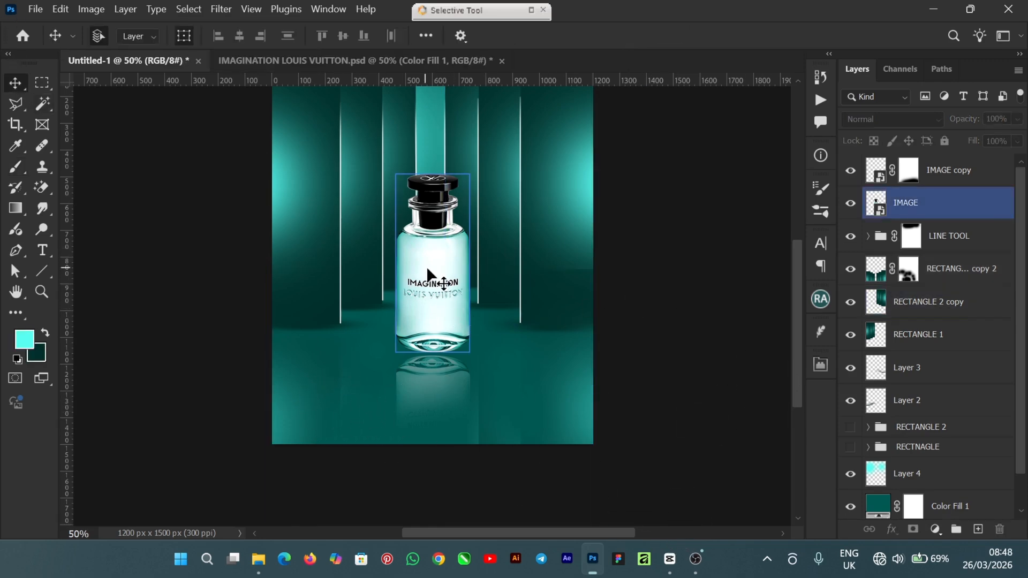
drag(430, 279, 434, 297)
shift+click(440, 403)
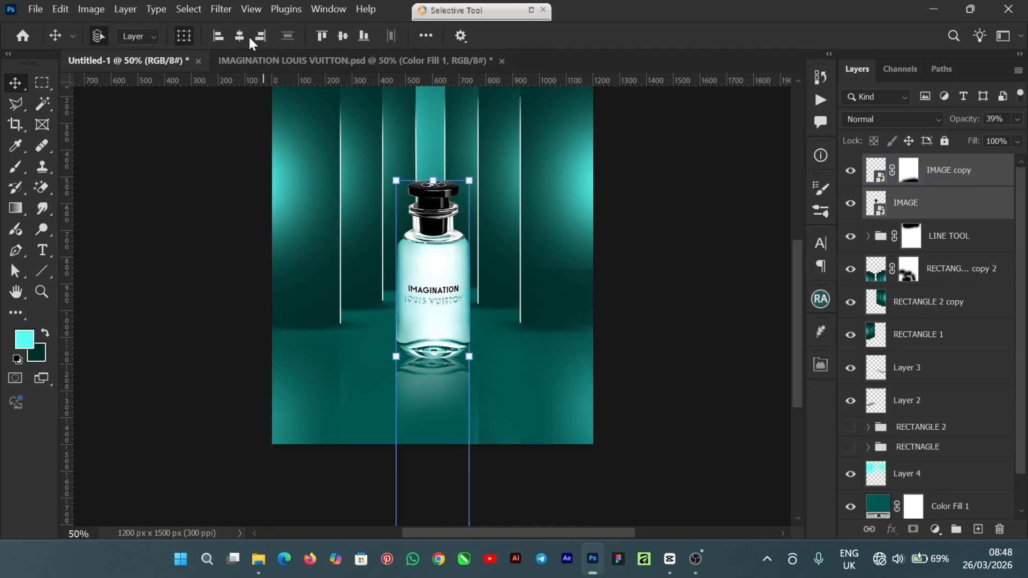
click(714, 340)
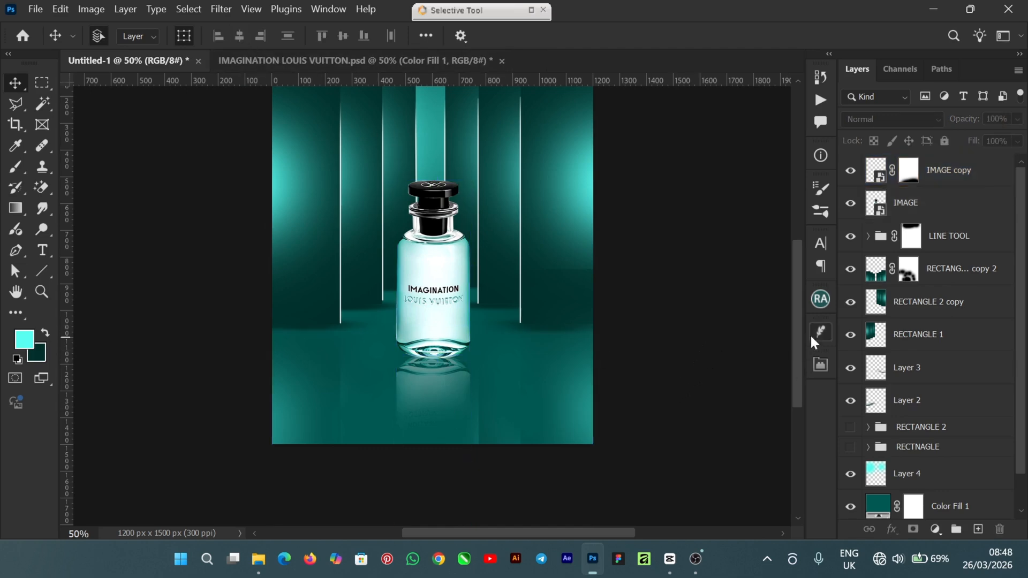
drag(801, 342, 793, 278)
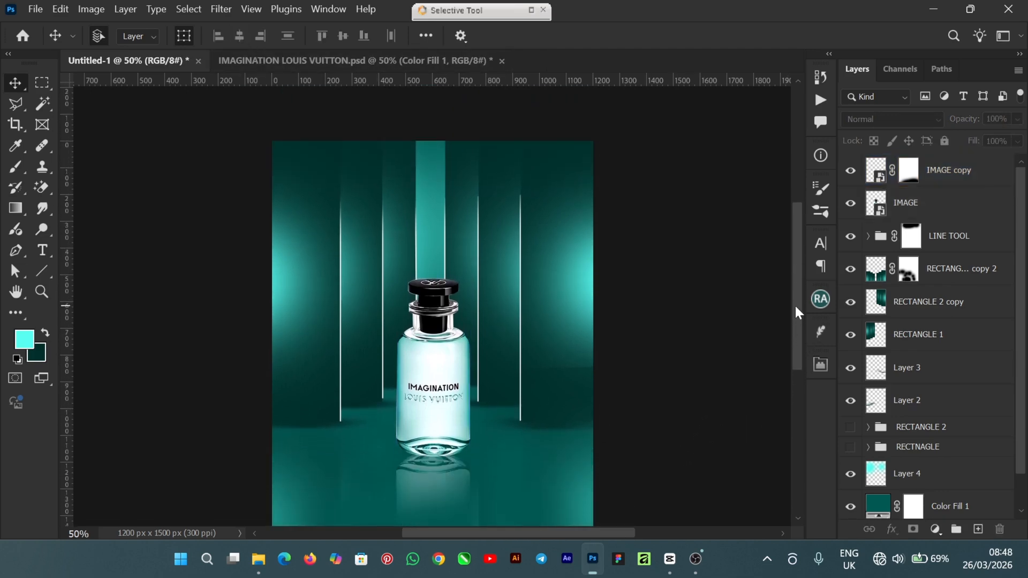
drag(794, 303, 797, 316)
click(435, 356)
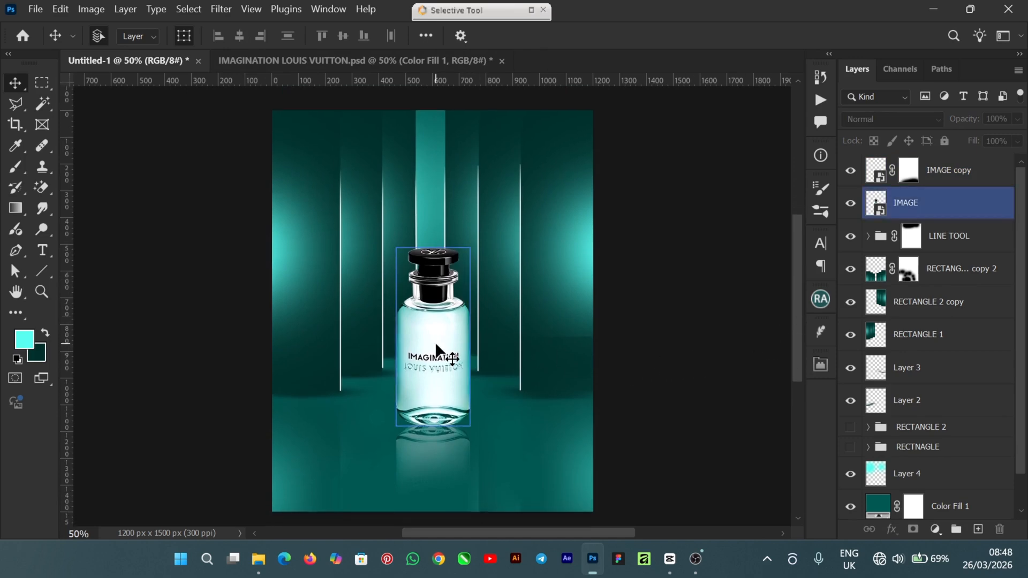
Place the LIGHT BG image of white light rays on the canvas and shift it slightly up over the bottle
click(631, 395)
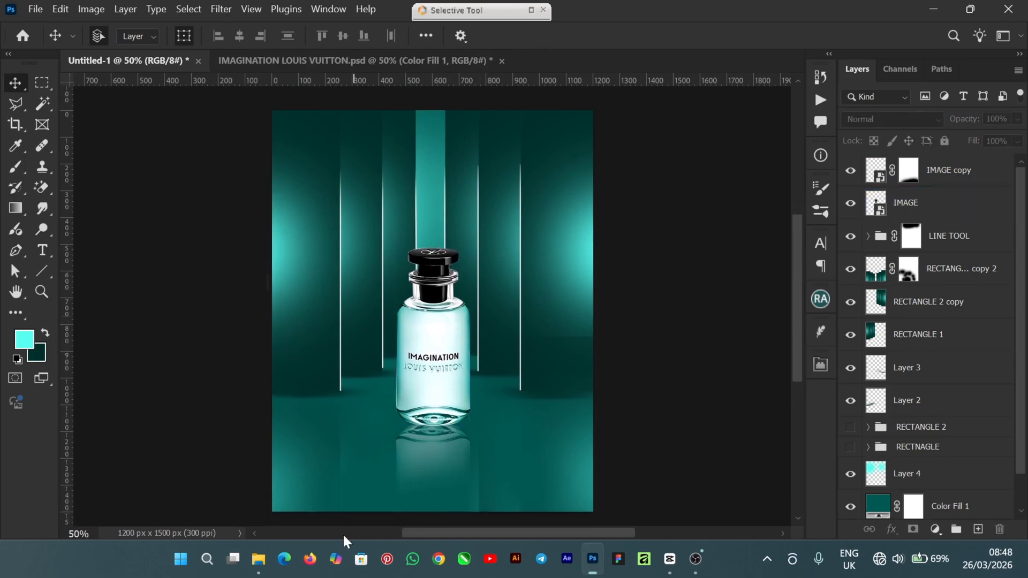
click(259, 558)
drag(373, 190, 659, 348)
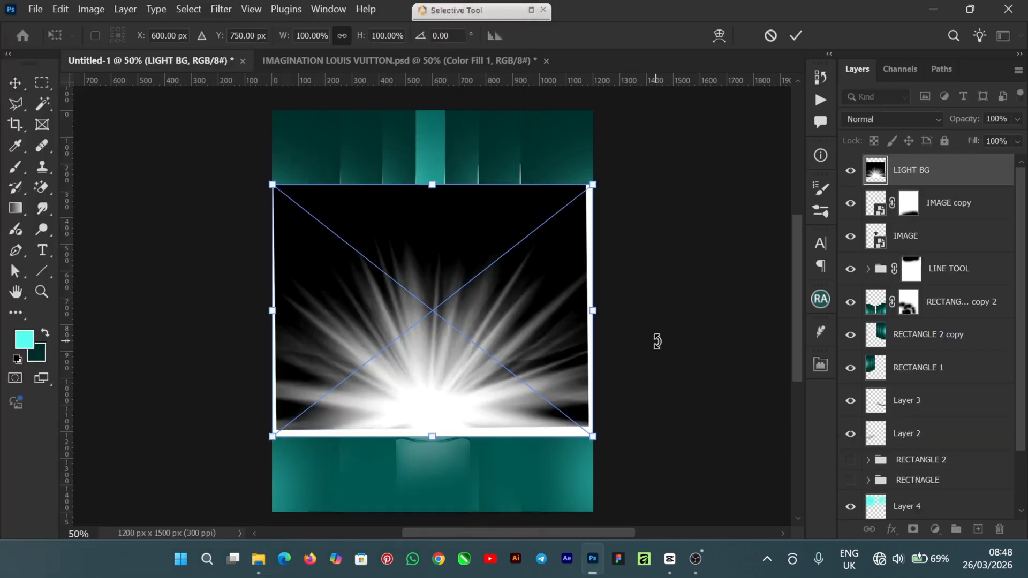
drag(439, 331, 441, 304)
click(788, 35)
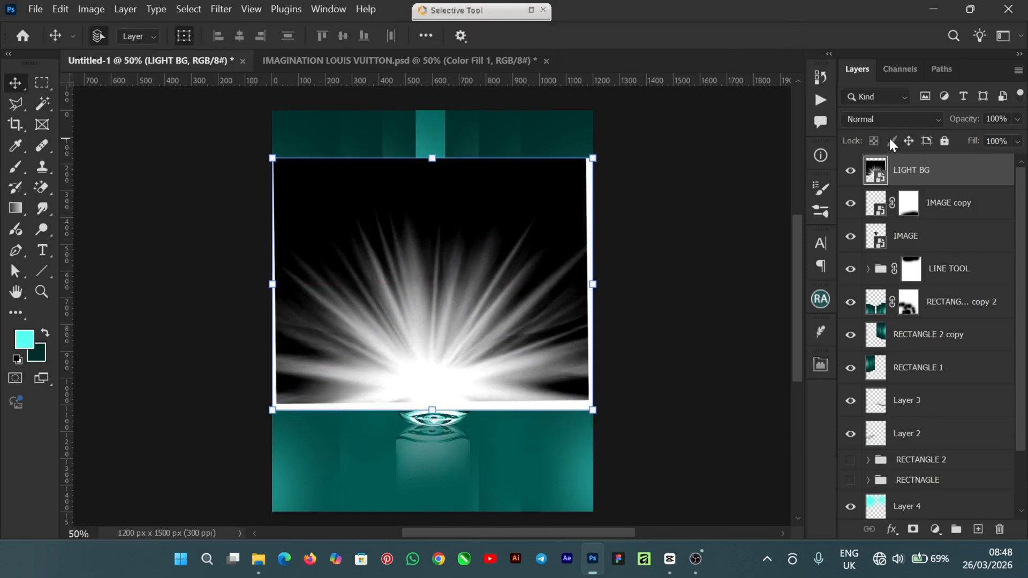
Set the LIGHT BG layer's blend mode to Screen and reorder it directly below the IMAGE bottle layer
click(882, 120)
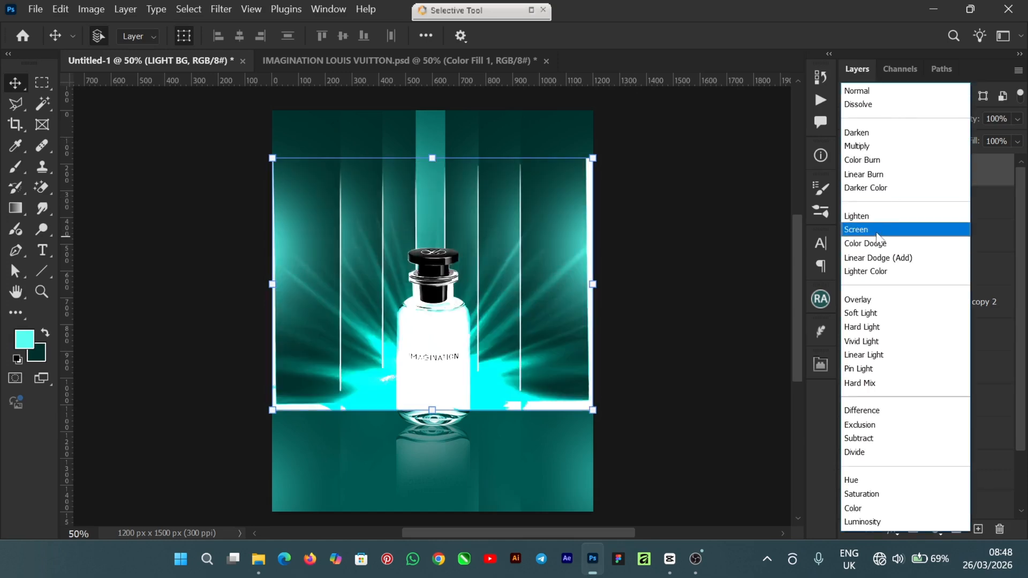
click(876, 230)
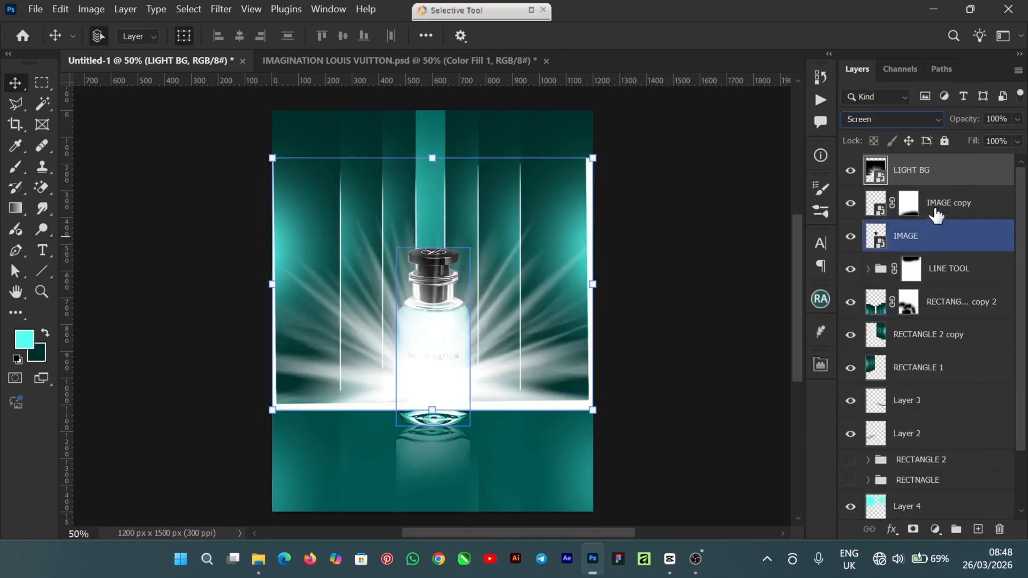
click(968, 212)
drag(931, 172, 940, 253)
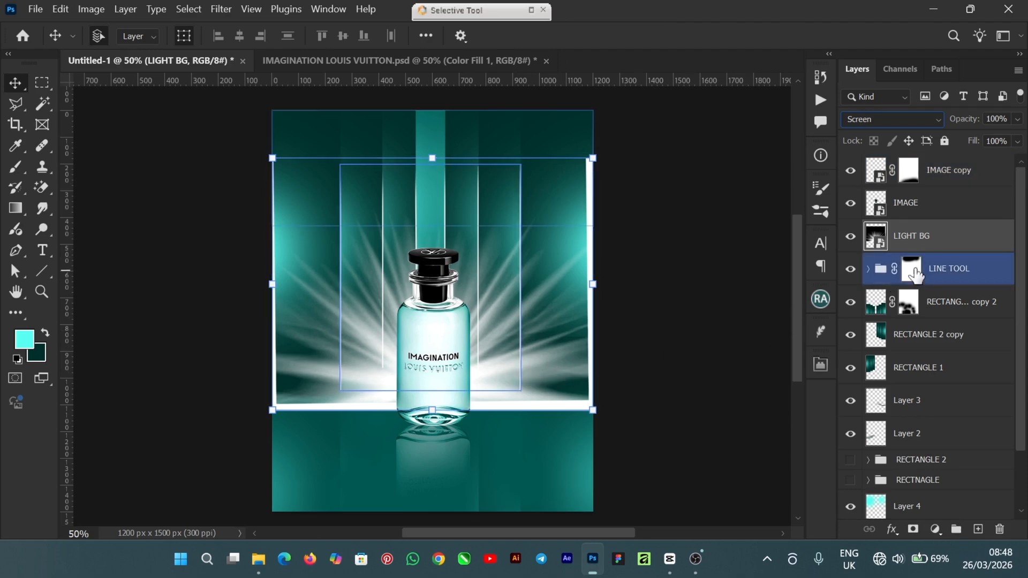
Add a mask to LIGHT BG and paint black along the image's edges with a soft 600 px brush
click(912, 529)
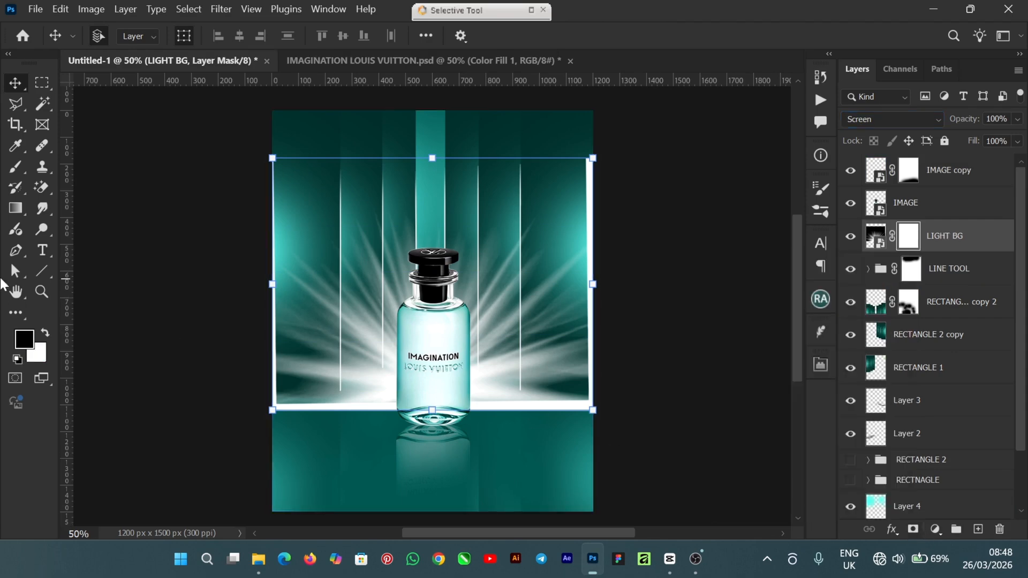
click(14, 170)
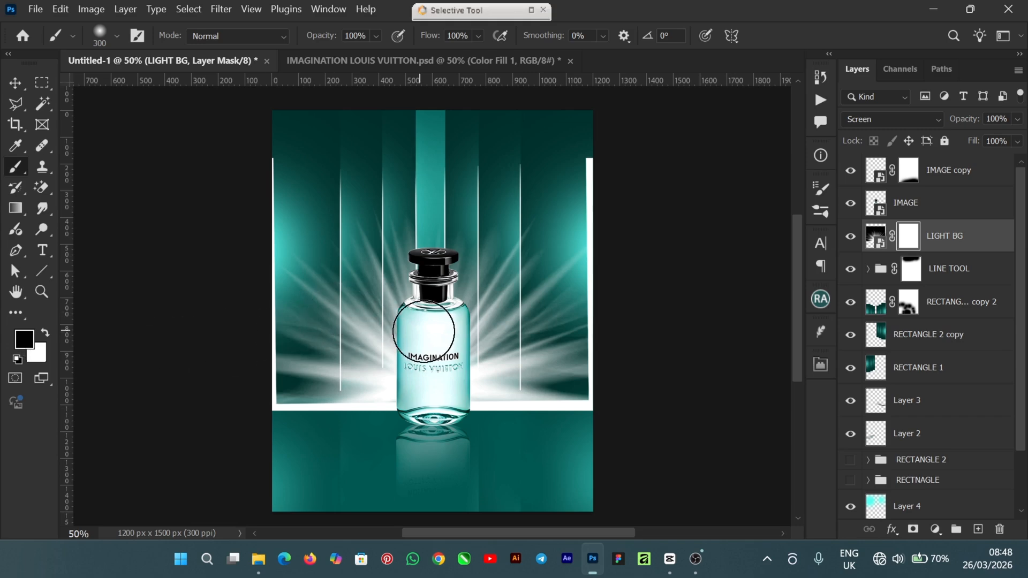
key(bracketright)
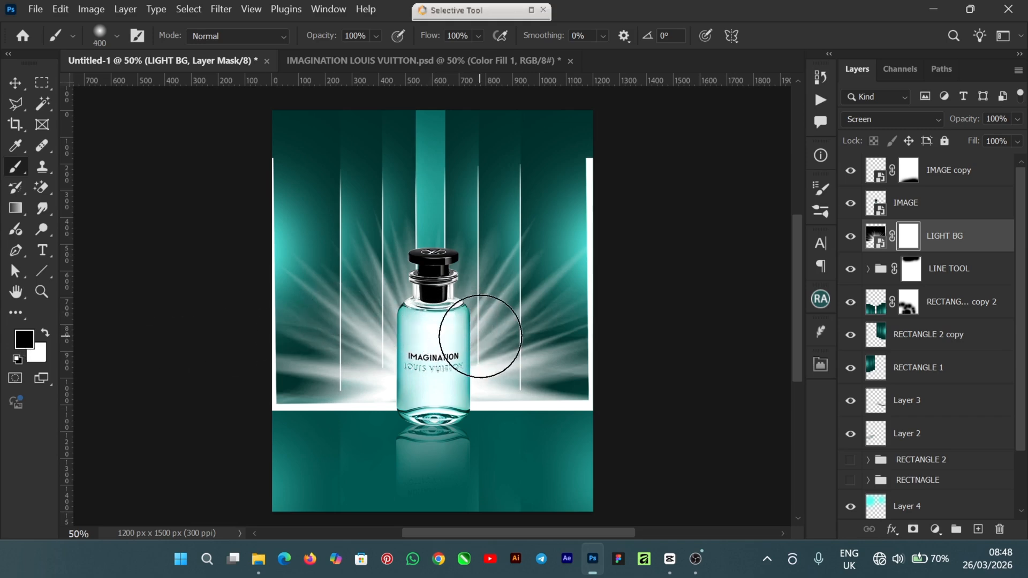
key(bracketright)
key(bracketright)
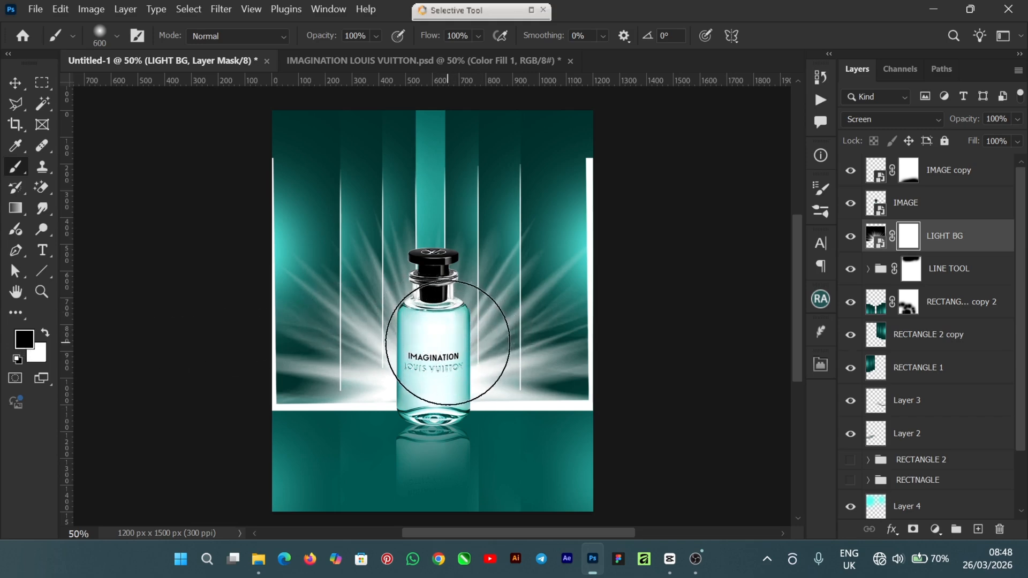
mouse_move(245, 190)
mouse_down()
mouse_move(233, 283)
mouse_move(245, 400)
mouse_move(230, 377)
mouse_move(230, 305)
mouse_move(233, 426)
mouse_move(235, 166)
mouse_move(199, 356)
mouse_move(222, 188)
mouse_move(250, 447)
mouse_move(296, 455)
mouse_move(313, 471)
mouse_move(500, 462)
mouse_move(336, 473)
mouse_move(352, 474)
mouse_move(328, 485)
mouse_move(403, 487)
mouse_move(364, 488)
mouse_move(389, 488)
mouse_move(361, 477)
mouse_move(373, 473)
mouse_move(551, 477)
mouse_move(607, 463)
mouse_move(472, 471)
mouse_move(617, 458)
mouse_move(657, 393)
mouse_move(675, 200)
mouse_move(649, 150)
mouse_move(674, 437)
mouse_move(672, 154)
mouse_move(668, 190)
mouse_move(650, 200)
mouse_move(631, 172)
mouse_move(661, 326)
mouse_move(649, 405)
mouse_move(654, 291)
mouse_move(625, 275)
mouse_up()
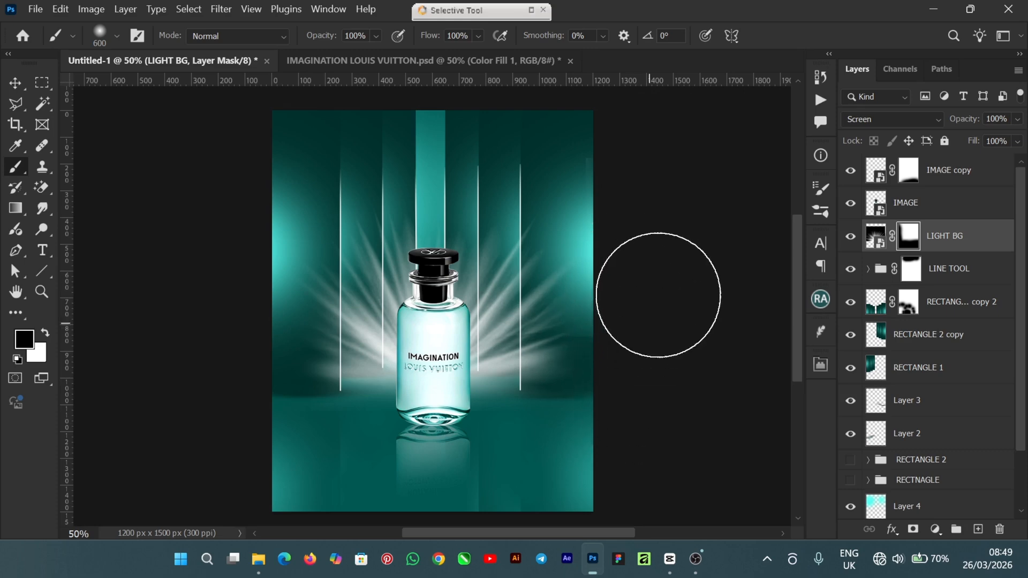
Move the light rays slightly down behind the bottle and lower the LIGHT BG layer's opacity to 49%
click(17, 86)
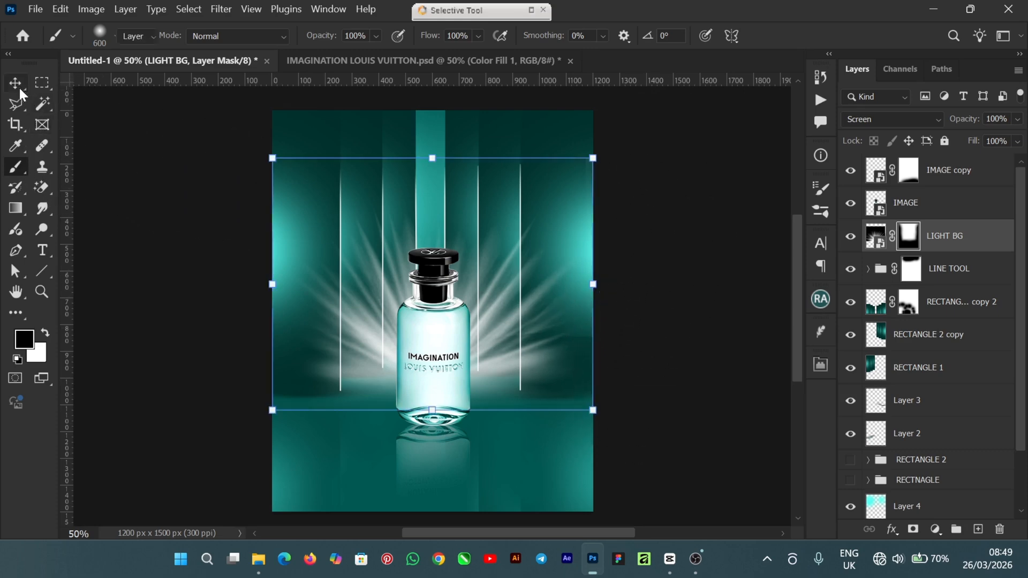
drag(363, 299, 360, 320)
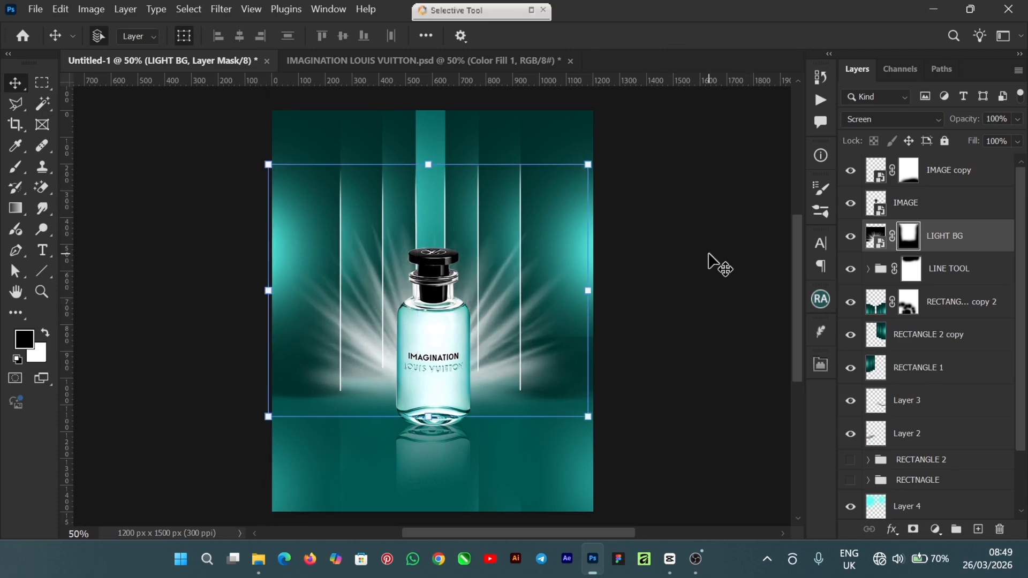
click(1018, 121)
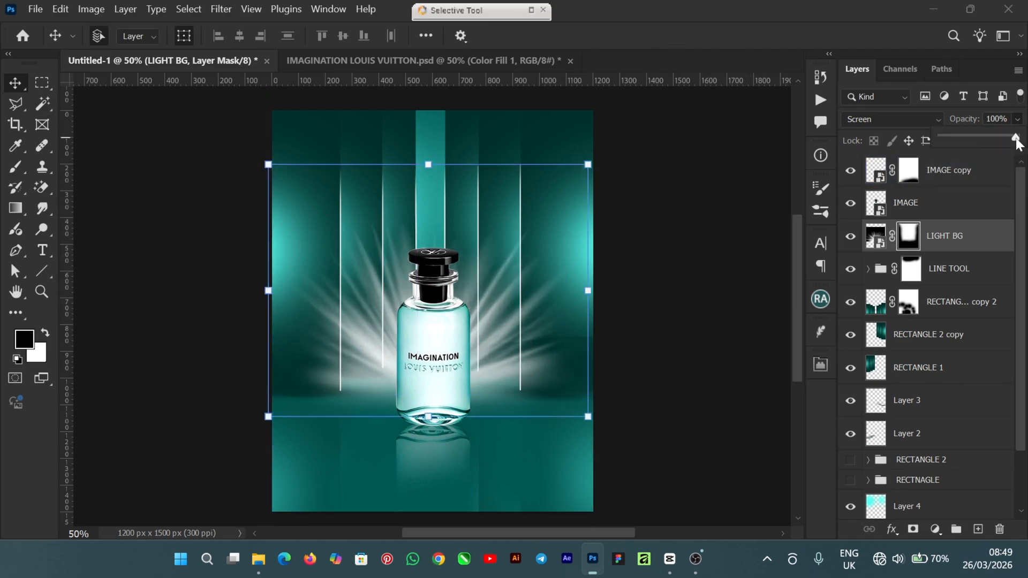
mouse_move(986, 148)
mouse_down()
mouse_move(1018, 144)
mouse_move(977, 148)
mouse_up()
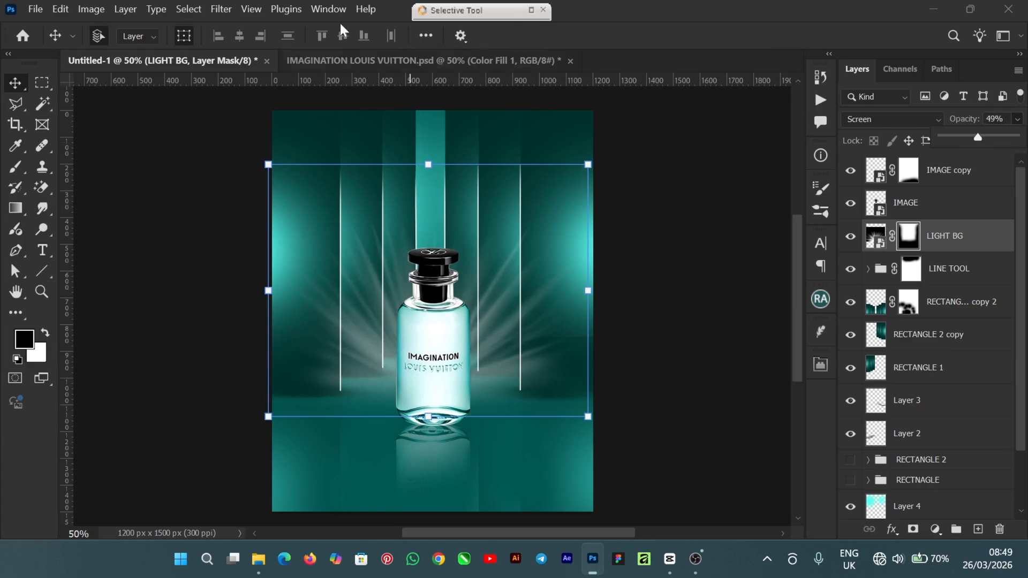
Compare the rays with the IMAGINATION LOUIS VUITTON.psd reference, scale LIGHT BG to about 102.41%, and recentre it behind the bottle
click(345, 63)
click(384, 285)
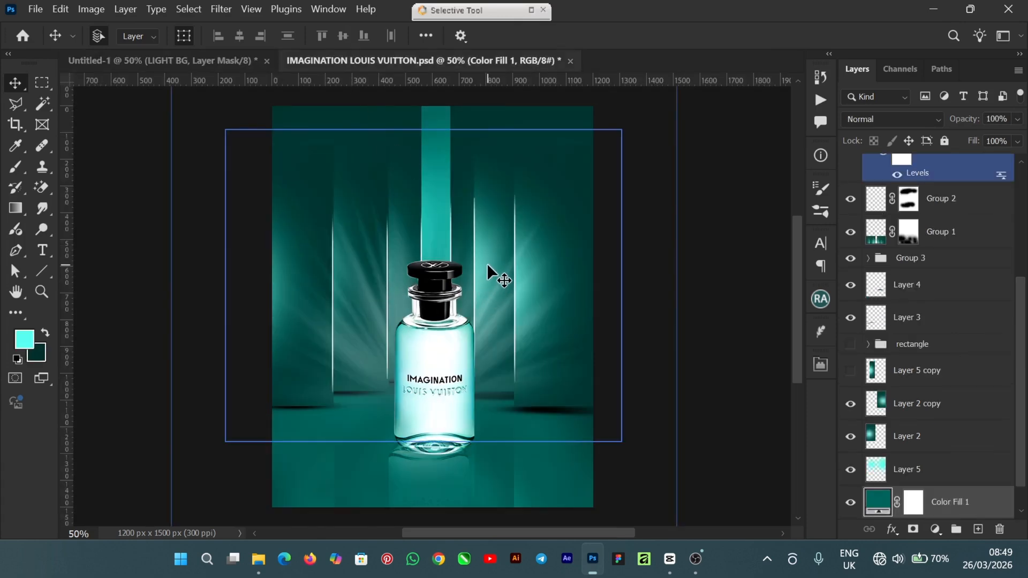
click(165, 58)
click(687, 292)
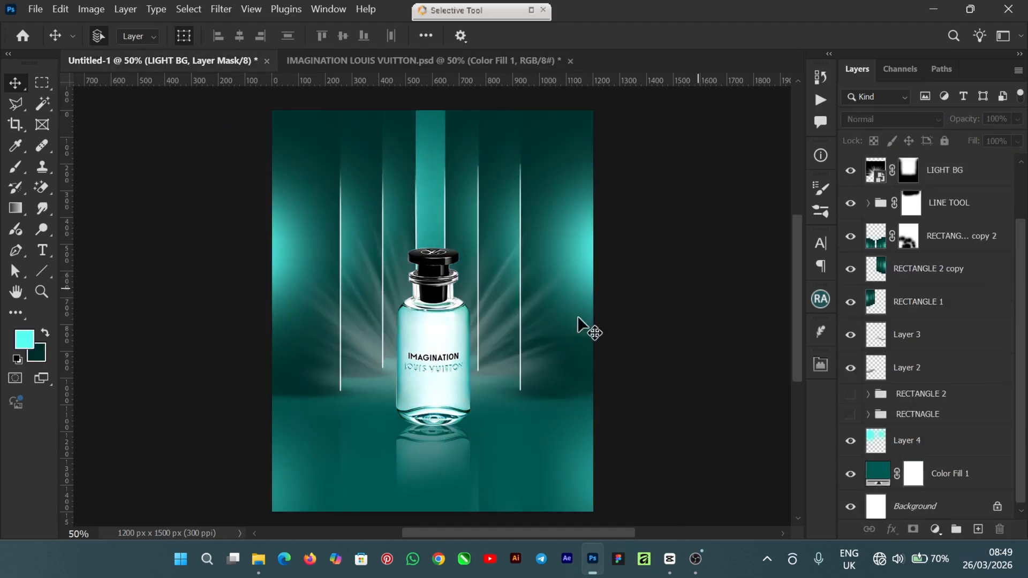
click(353, 348)
drag(361, 342, 354, 333)
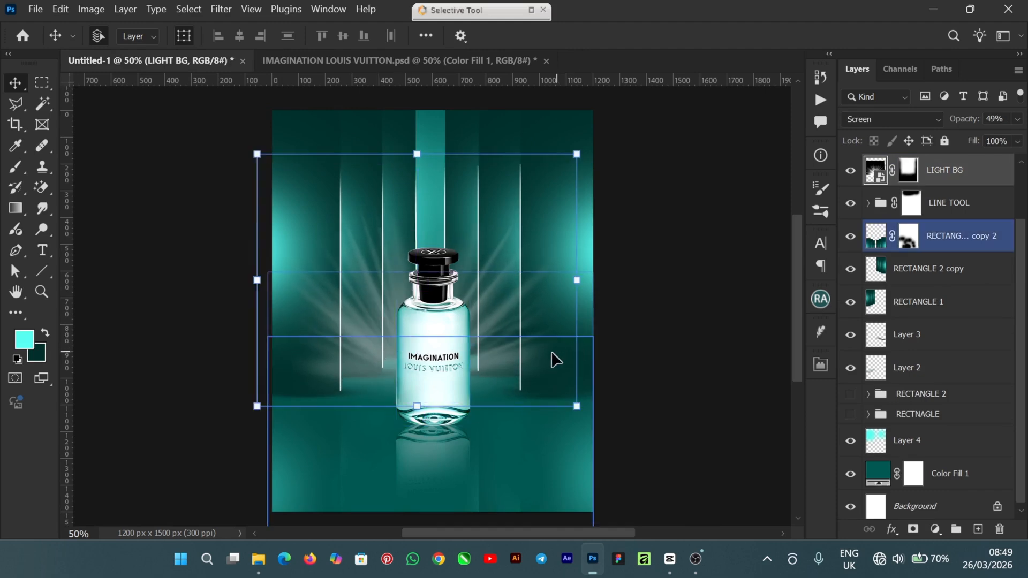
click(256, 153)
drag(256, 152, 254, 150)
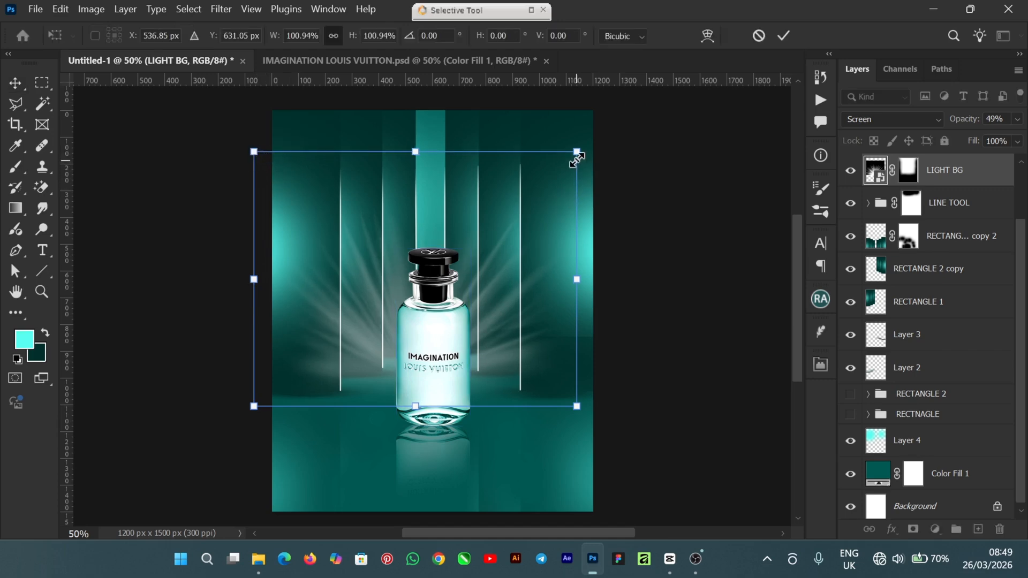
drag(576, 154, 580, 155)
drag(525, 281, 526, 298)
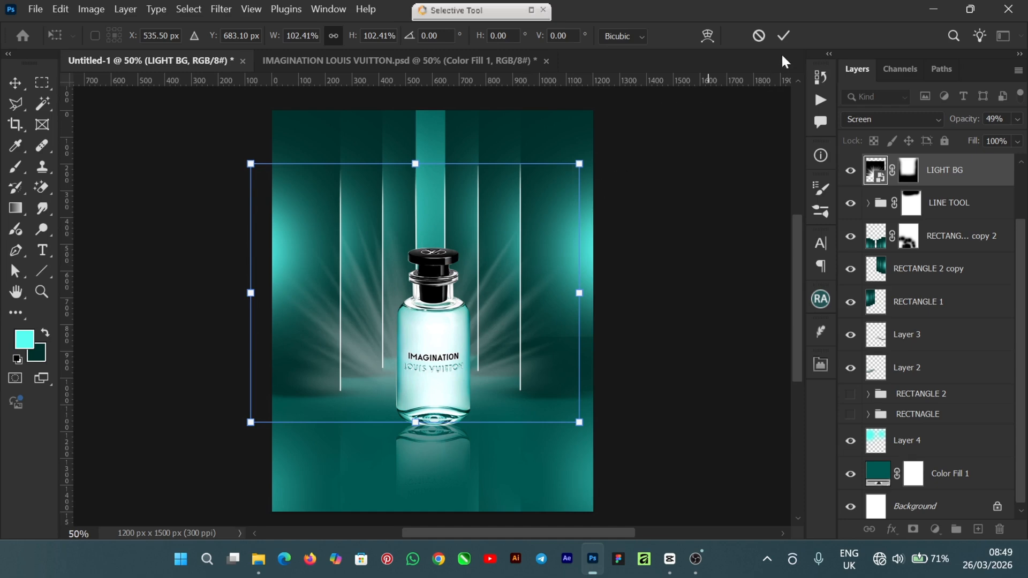
key(Return)
drag(526, 279, 534, 277)
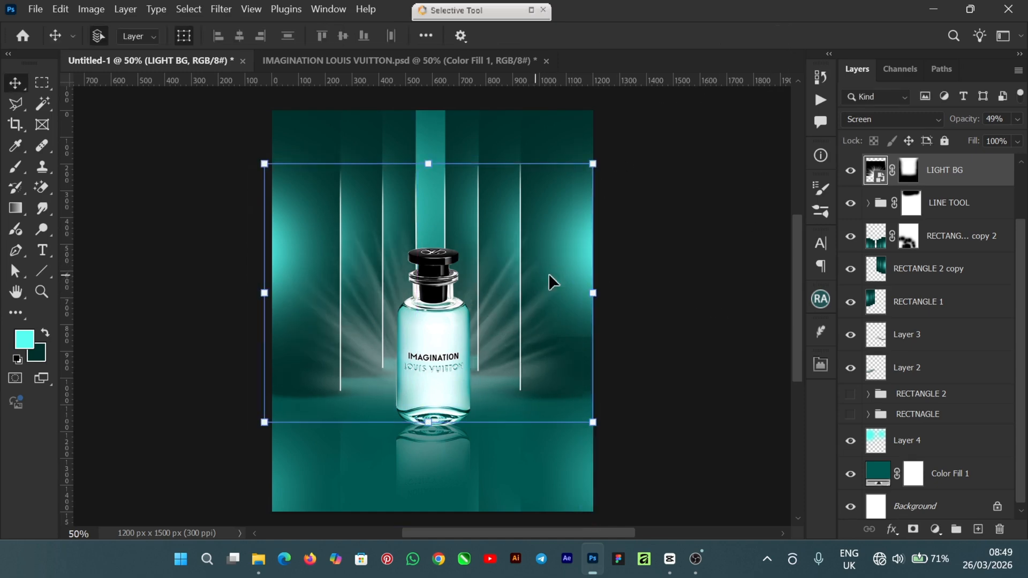
click(724, 284)
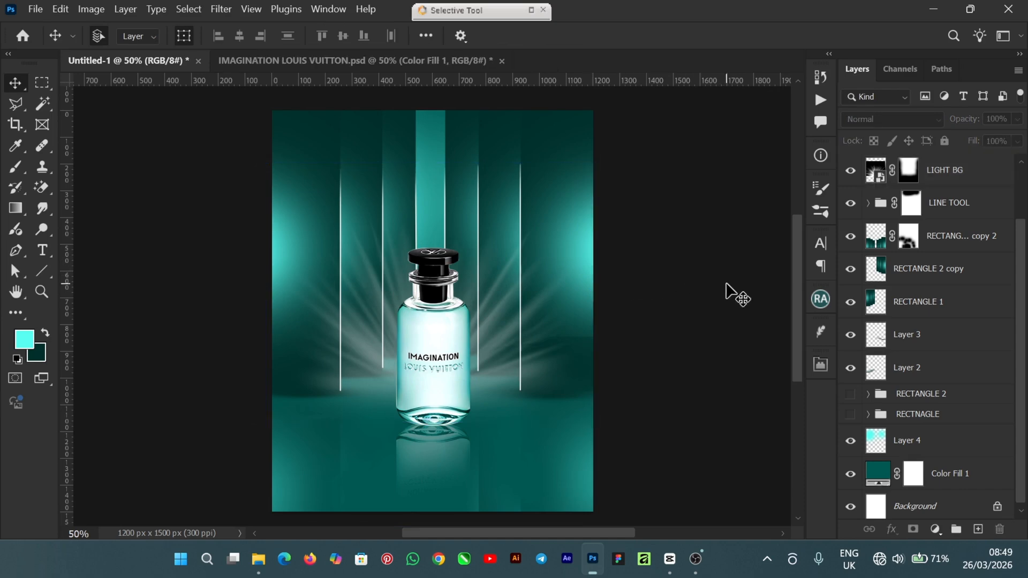
Add a Levels adjustment layer above IMAGE copy and raise its black input level slightly to deepen the shadows
click(421, 460)
drag(1020, 286, 1023, 189)
click(973, 185)
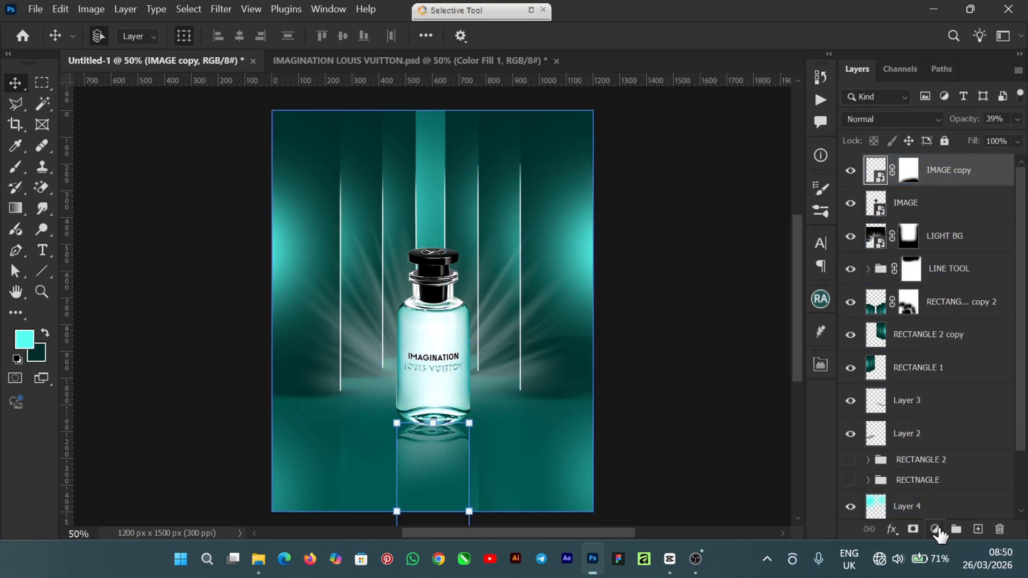
click(937, 530)
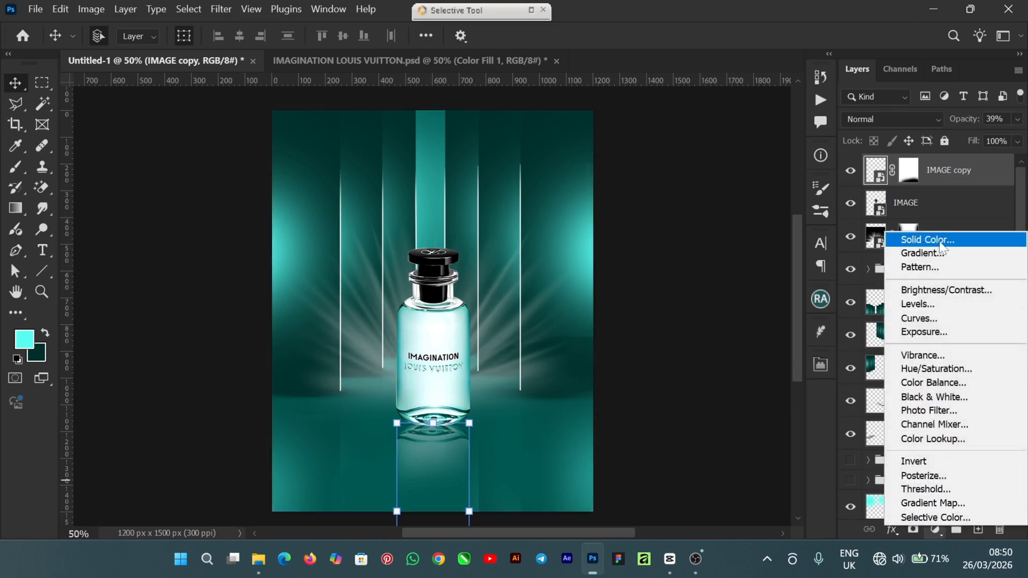
click(936, 308)
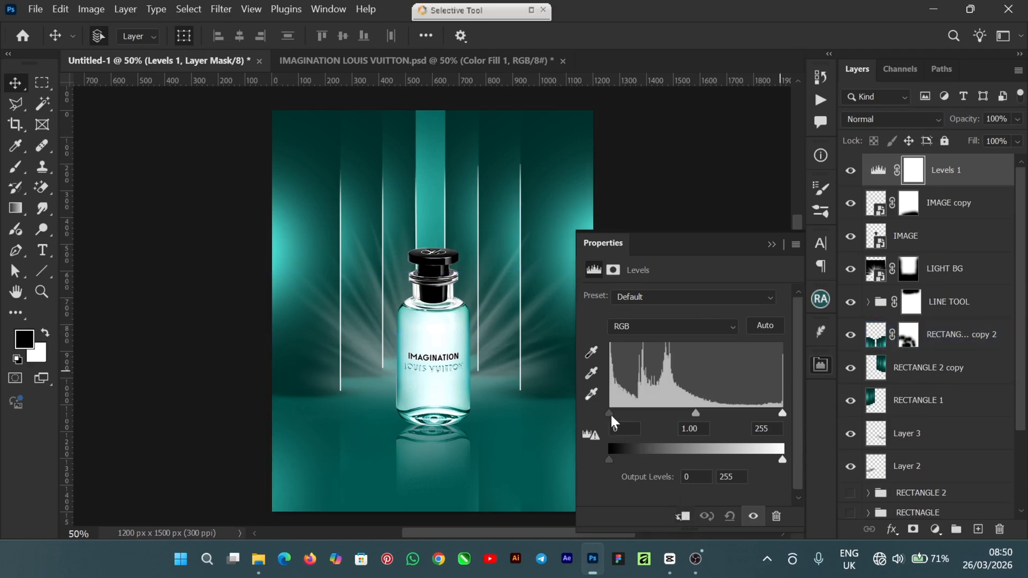
drag(609, 413, 611, 413)
drag(609, 413, 611, 413)
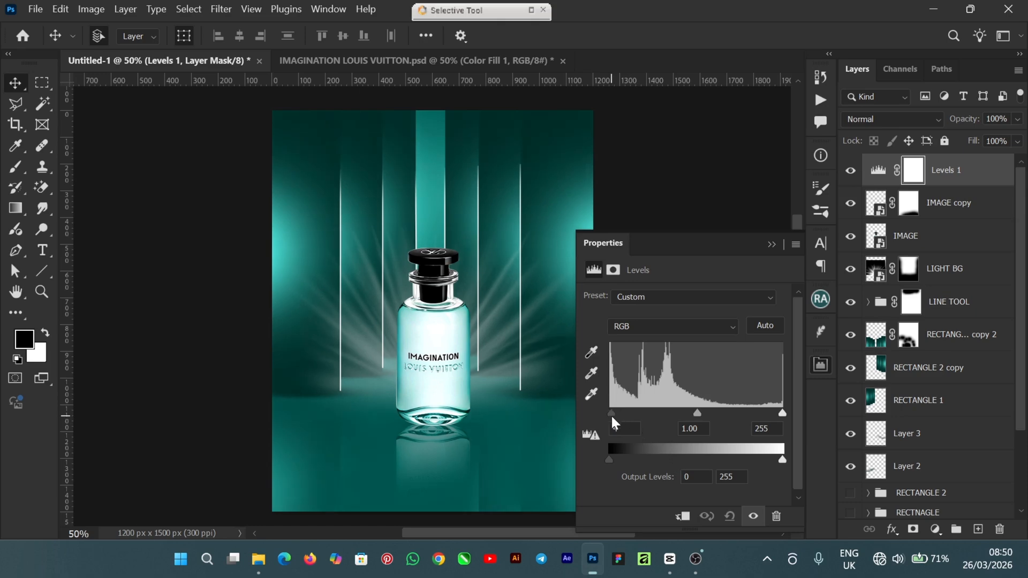
click(771, 245)
click(725, 275)
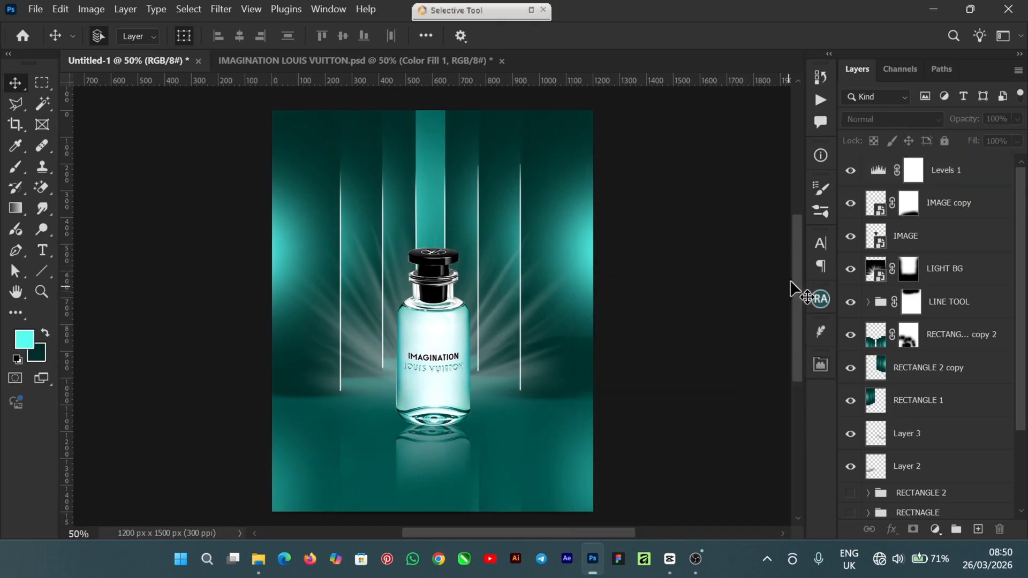
scroll(799, 287, up, 2)
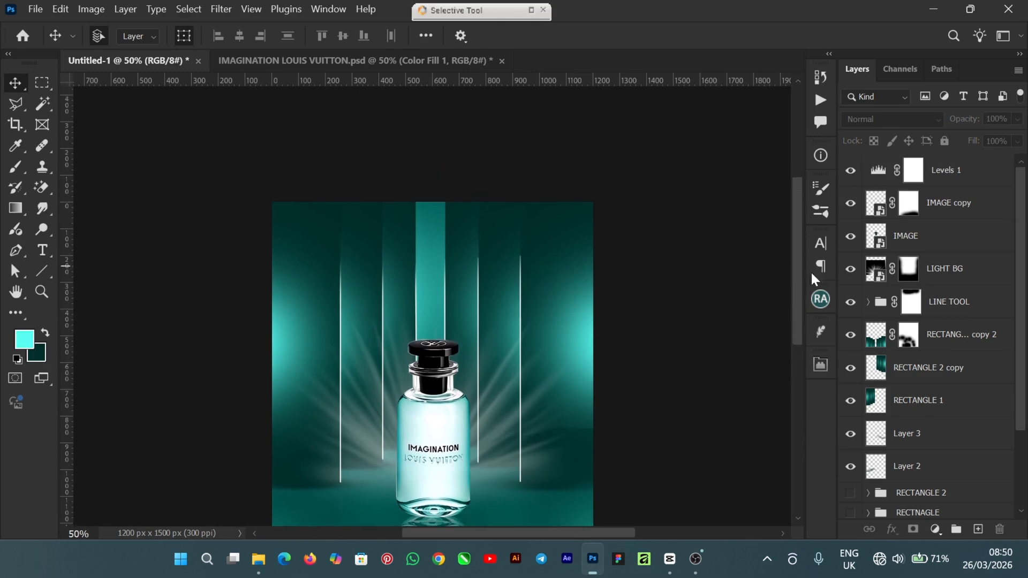
scroll(808, 300, down, 5)
scroll(809, 320, up, 3)
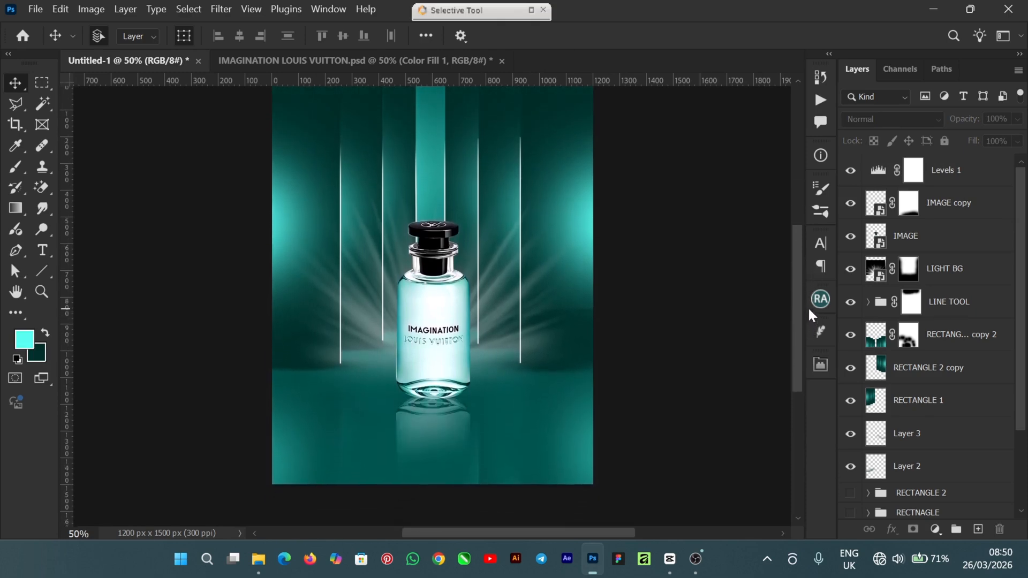
scroll(804, 287, up, 1)
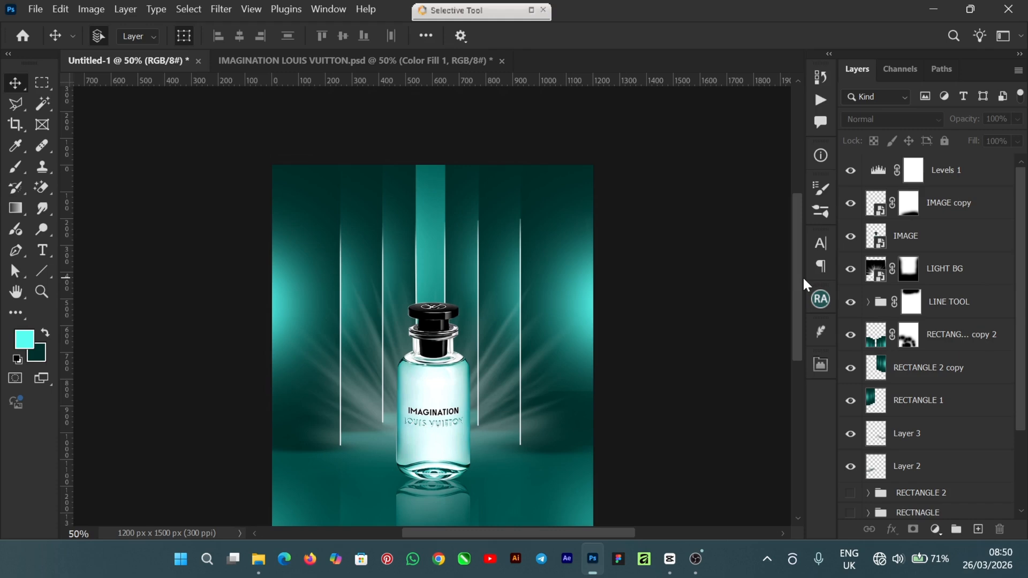
scroll(802, 283, down, 2)
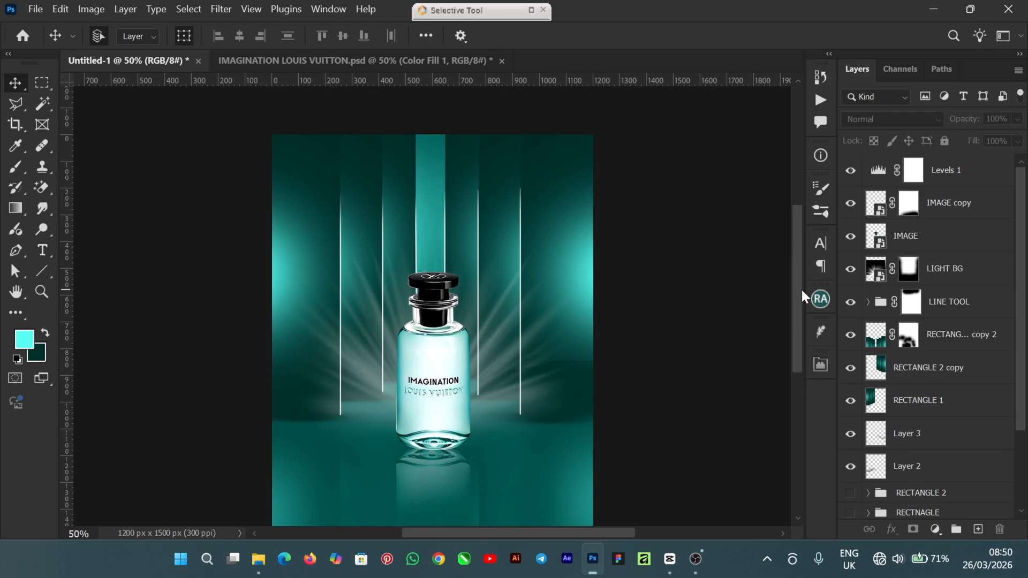
drag(801, 290, 801, 290)
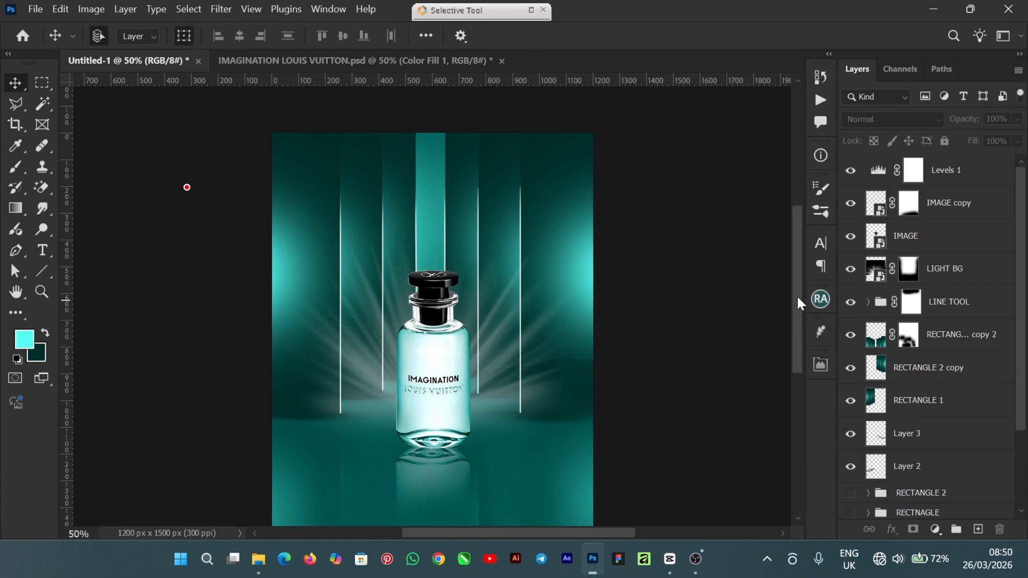
mouse_move(796, 294)
mouse_down()
mouse_move(797, 281)
mouse_move(800, 310)
mouse_up()
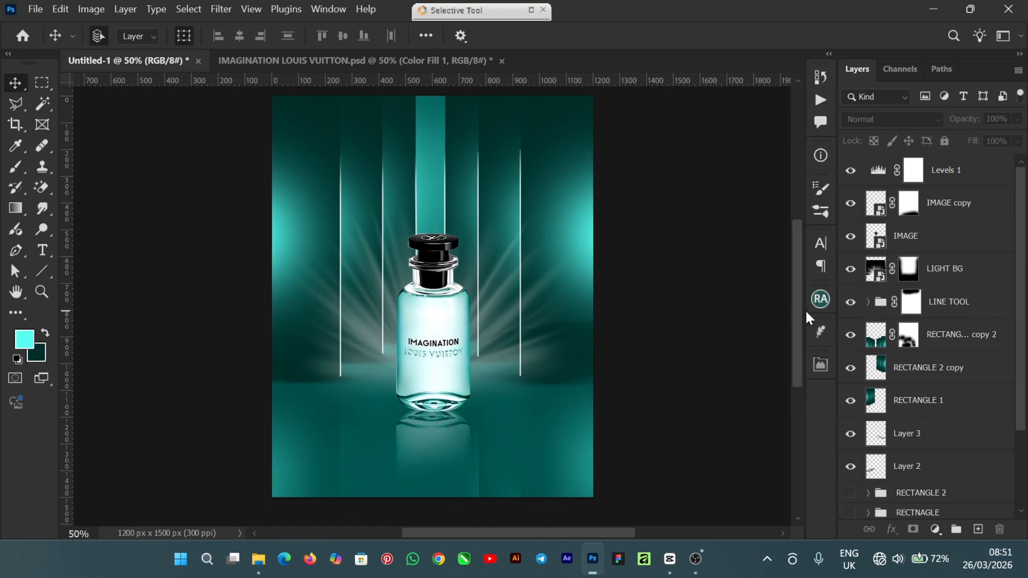
drag(806, 313, 786, 341)
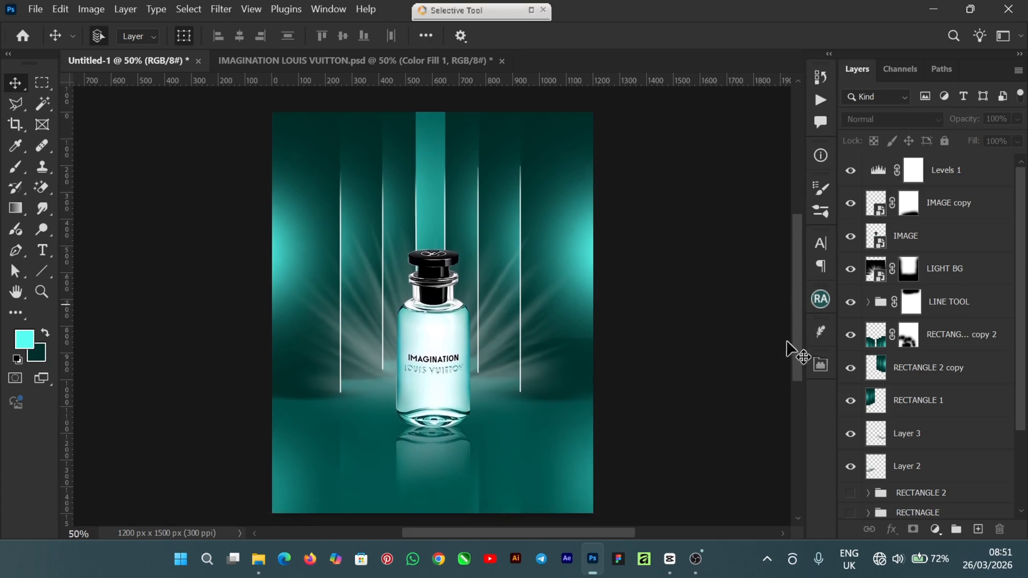
mouse_move(695, 557)
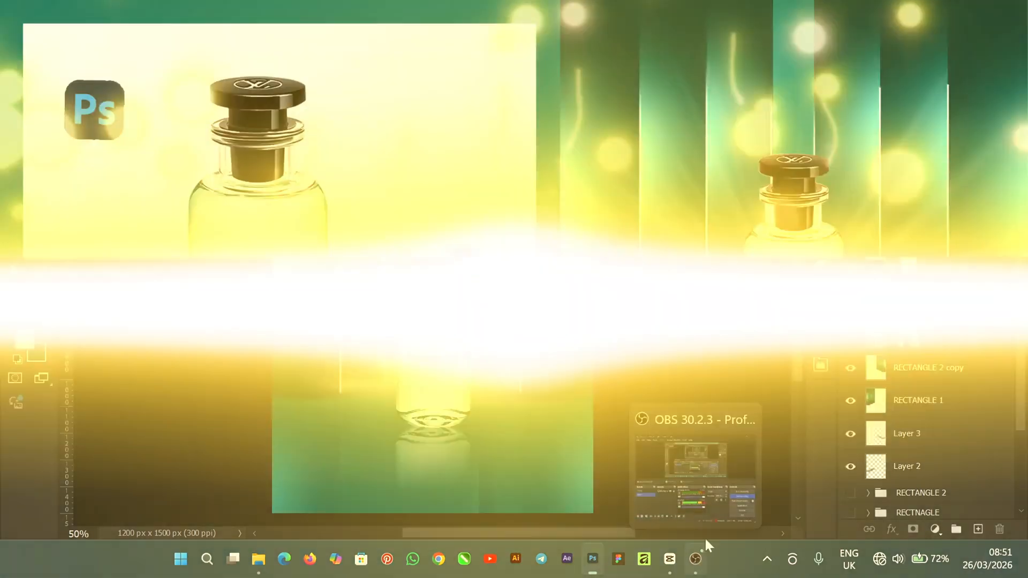